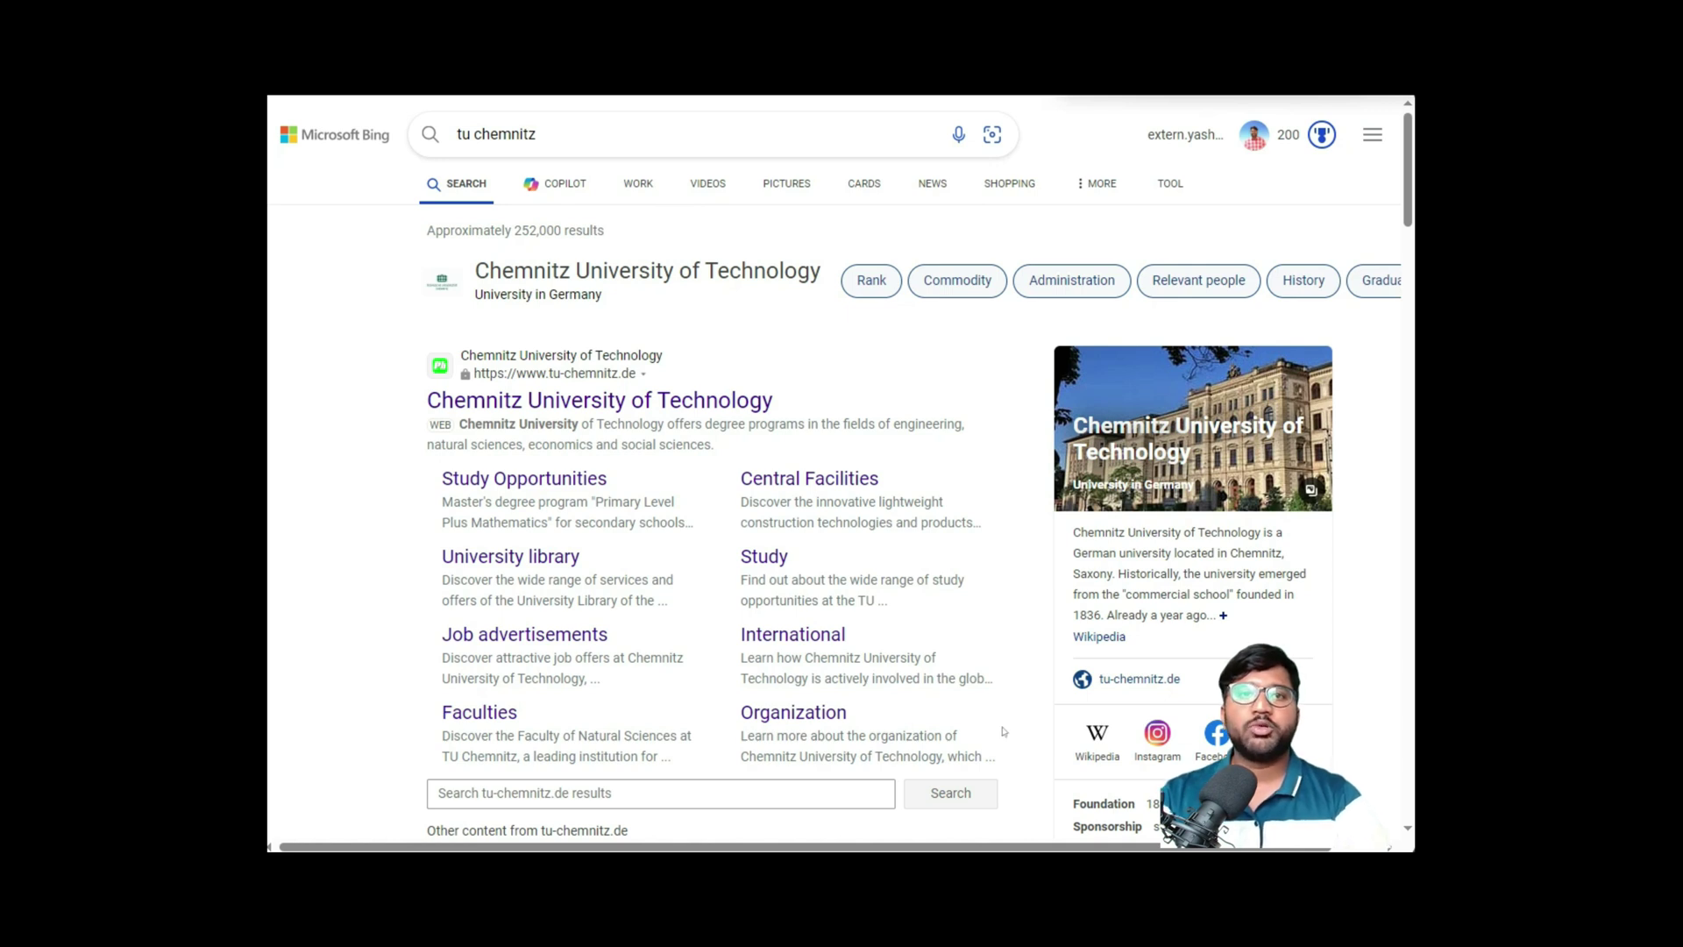
# - Select the 'tu chemnitz' query on Bing and scroll the results to the Chemnitz University of Technology site
pyautogui.click(600, 401)
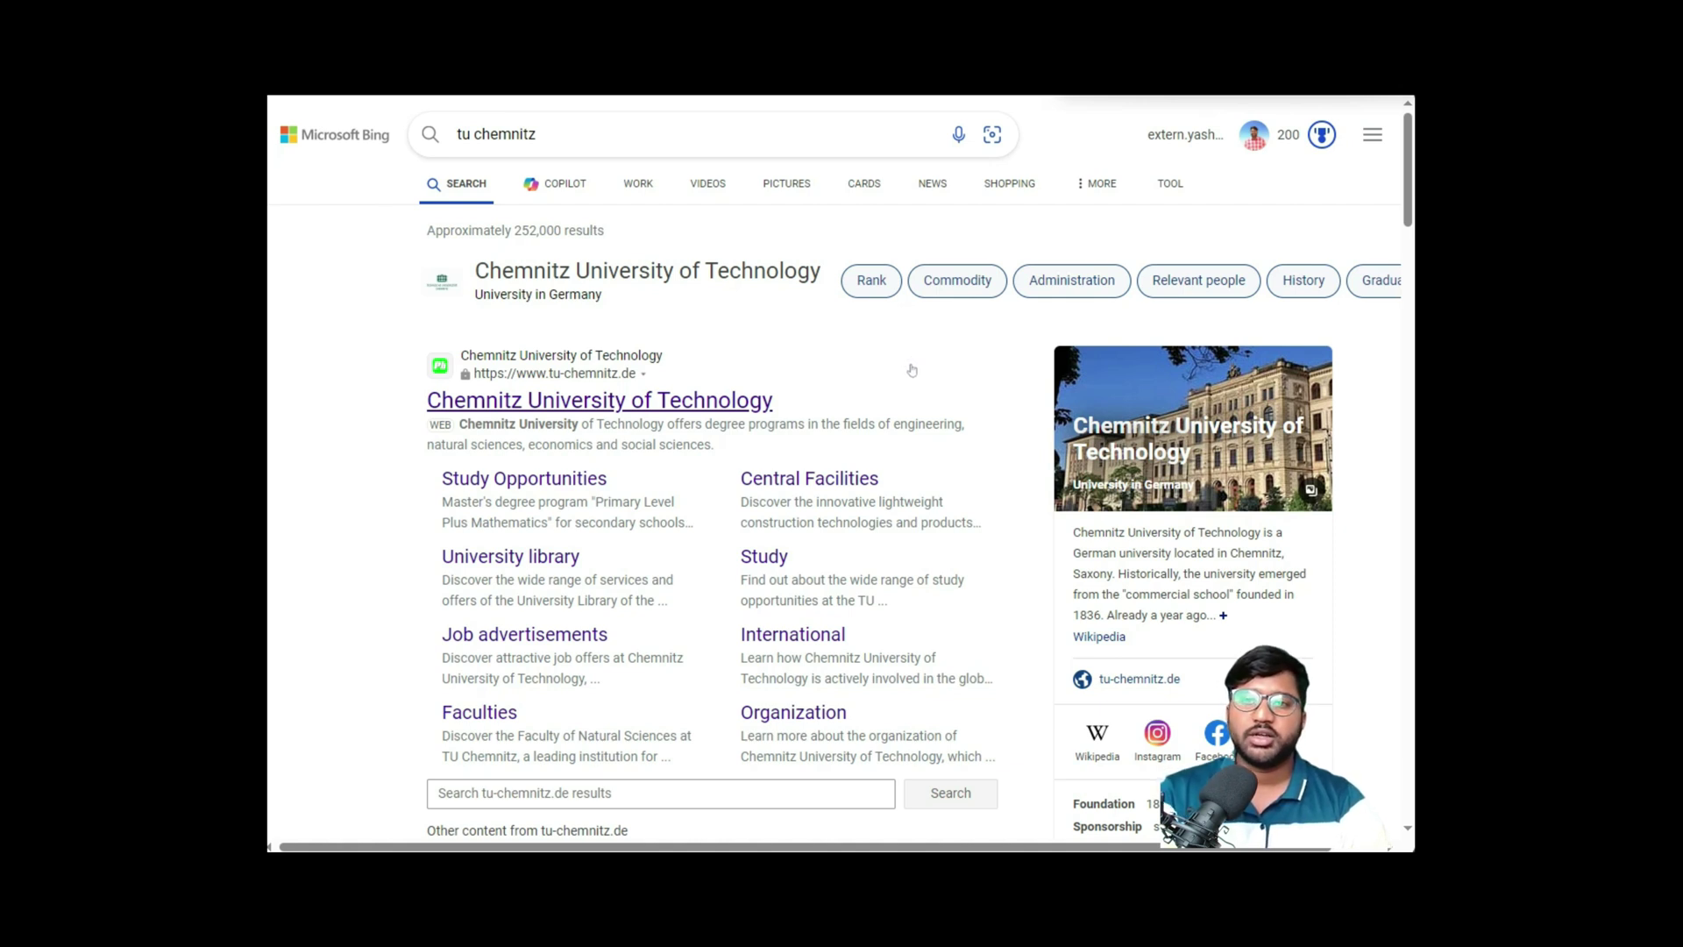
pyautogui.moveTo(536, 133); pyautogui.dragTo(457, 134)
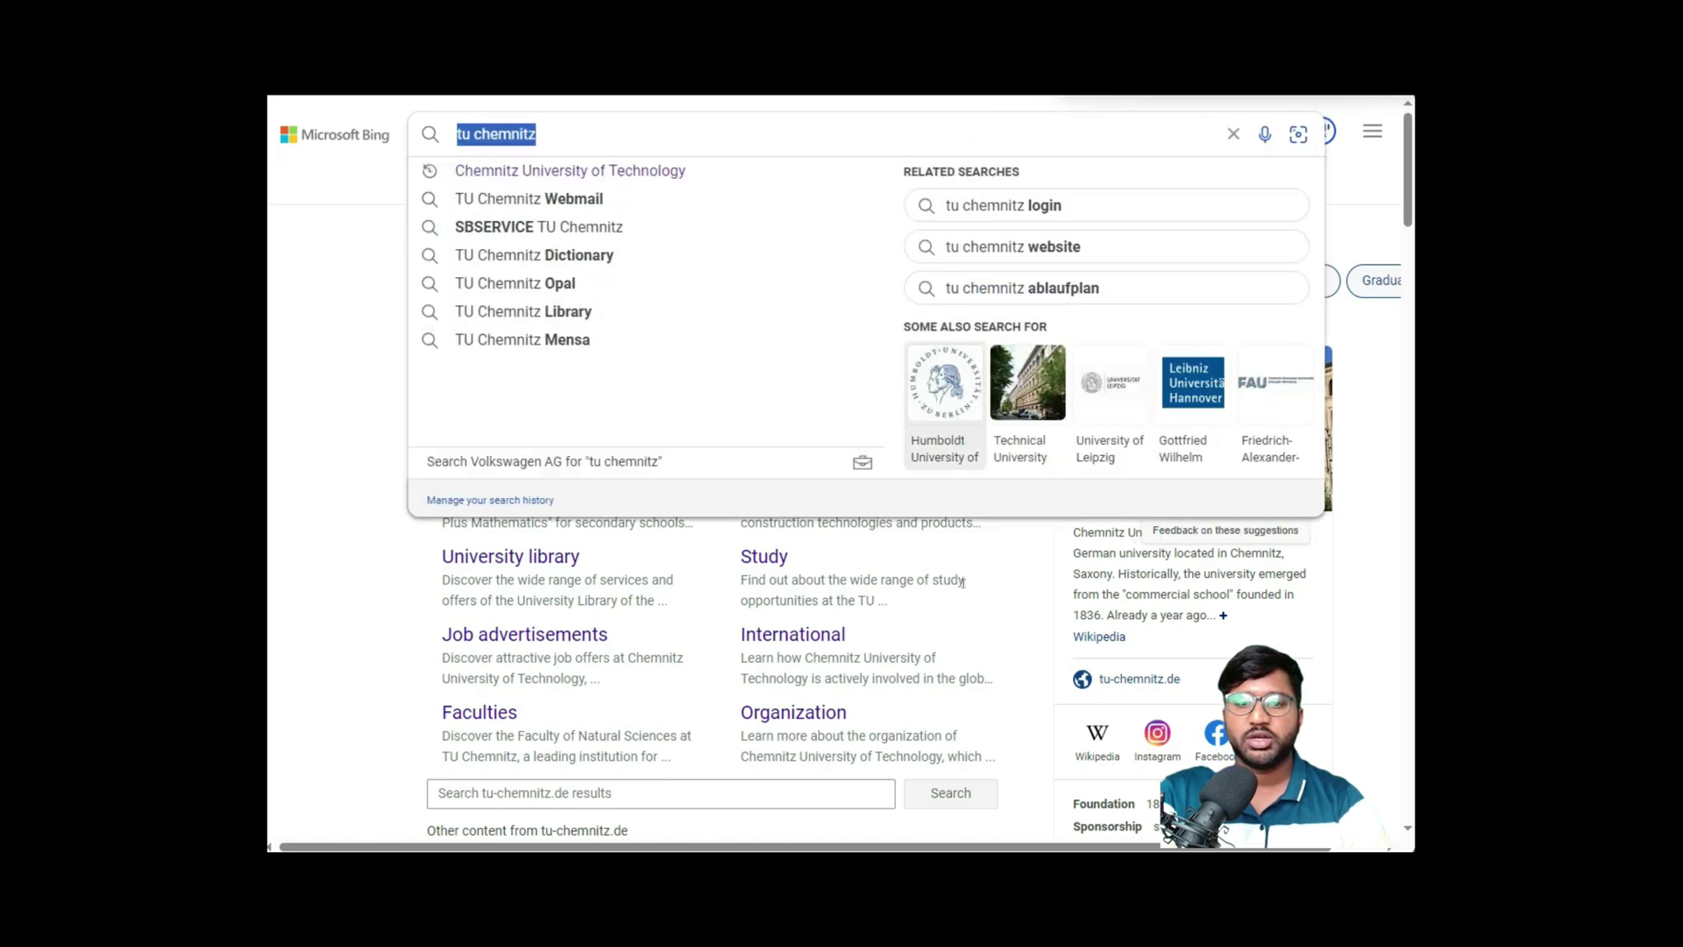
pyautogui.click(1019, 596)
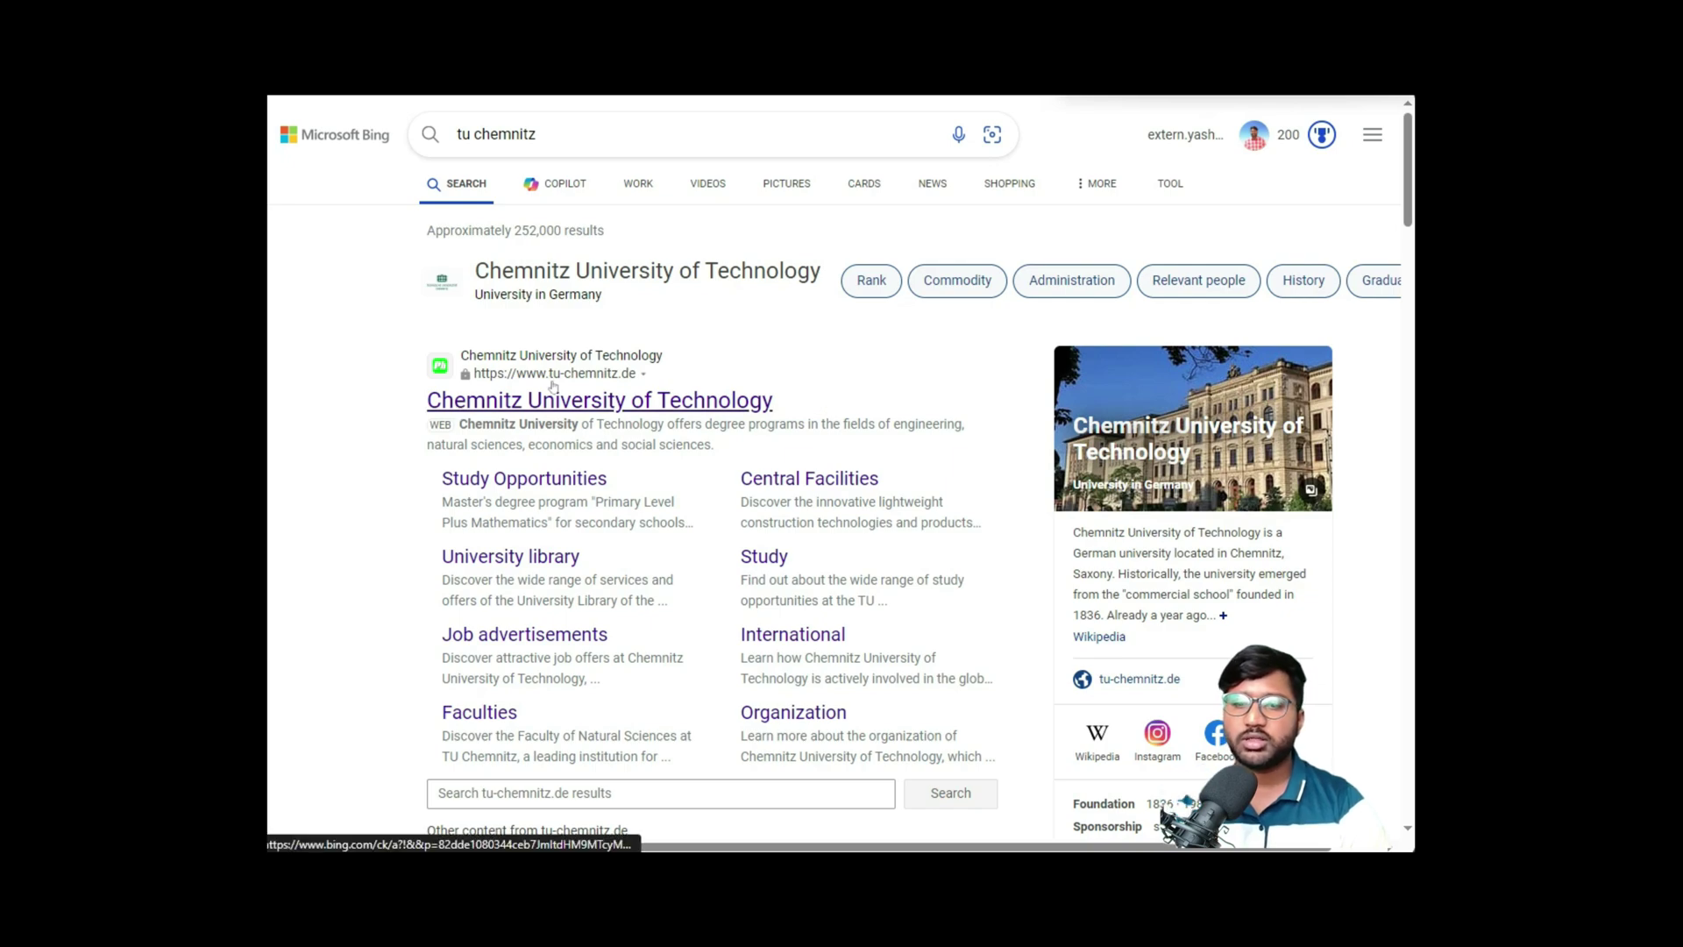
pyautogui.scroll(-8, 605, 386)
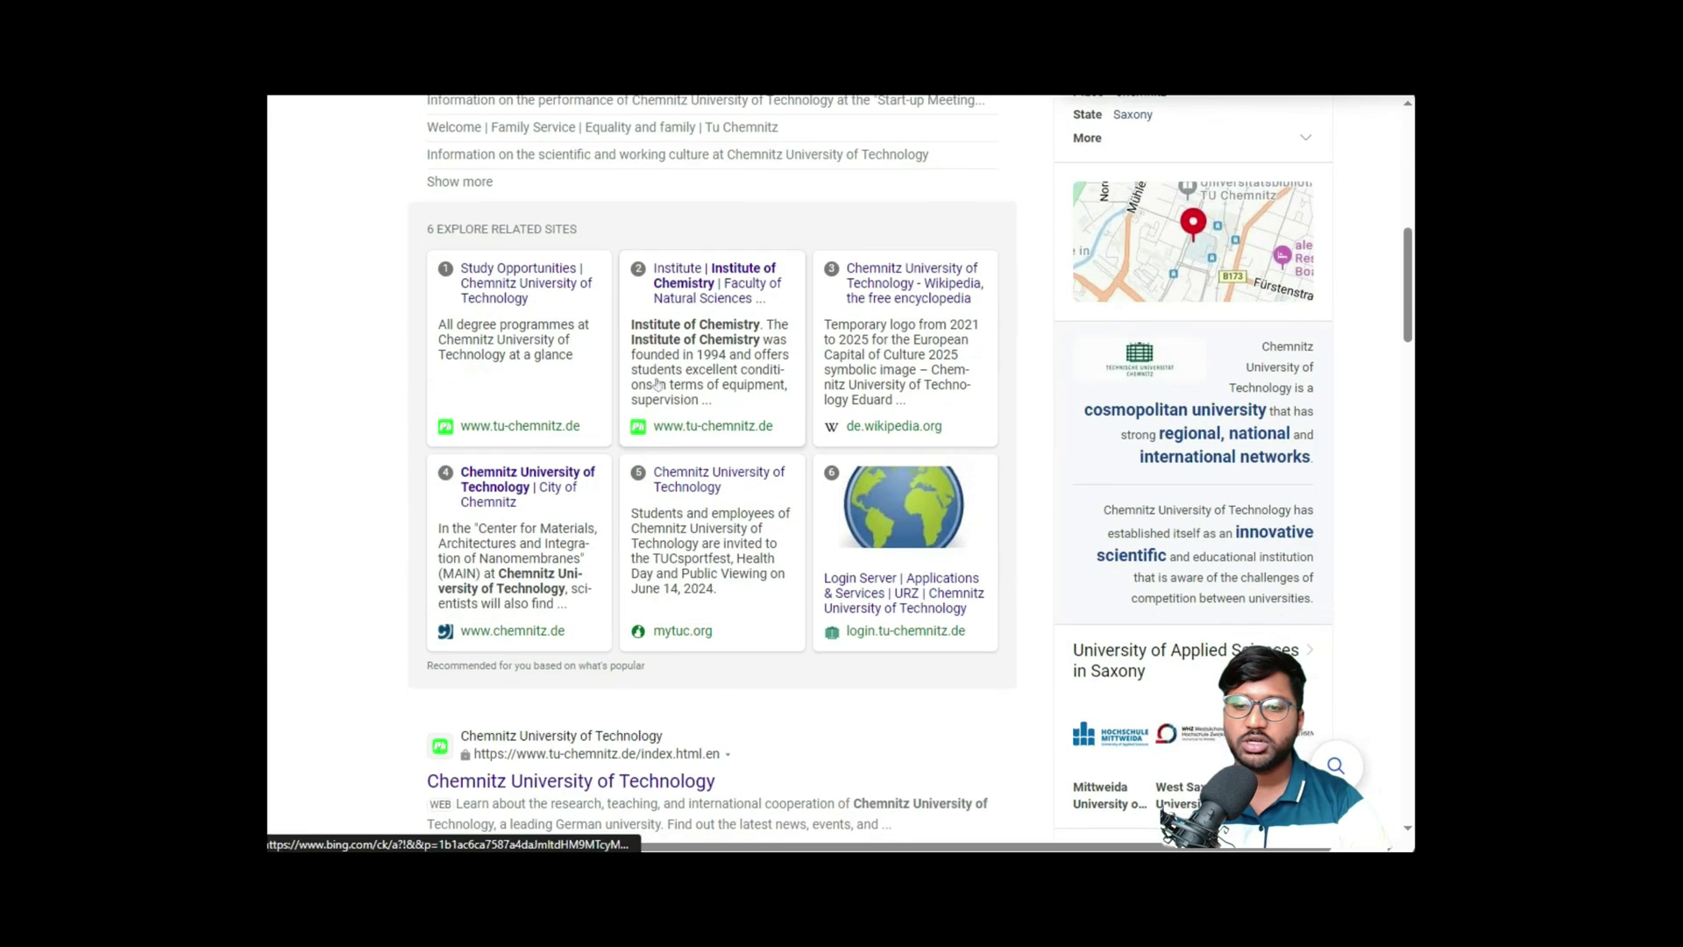
pyautogui.scroll(-3, 658, 383)
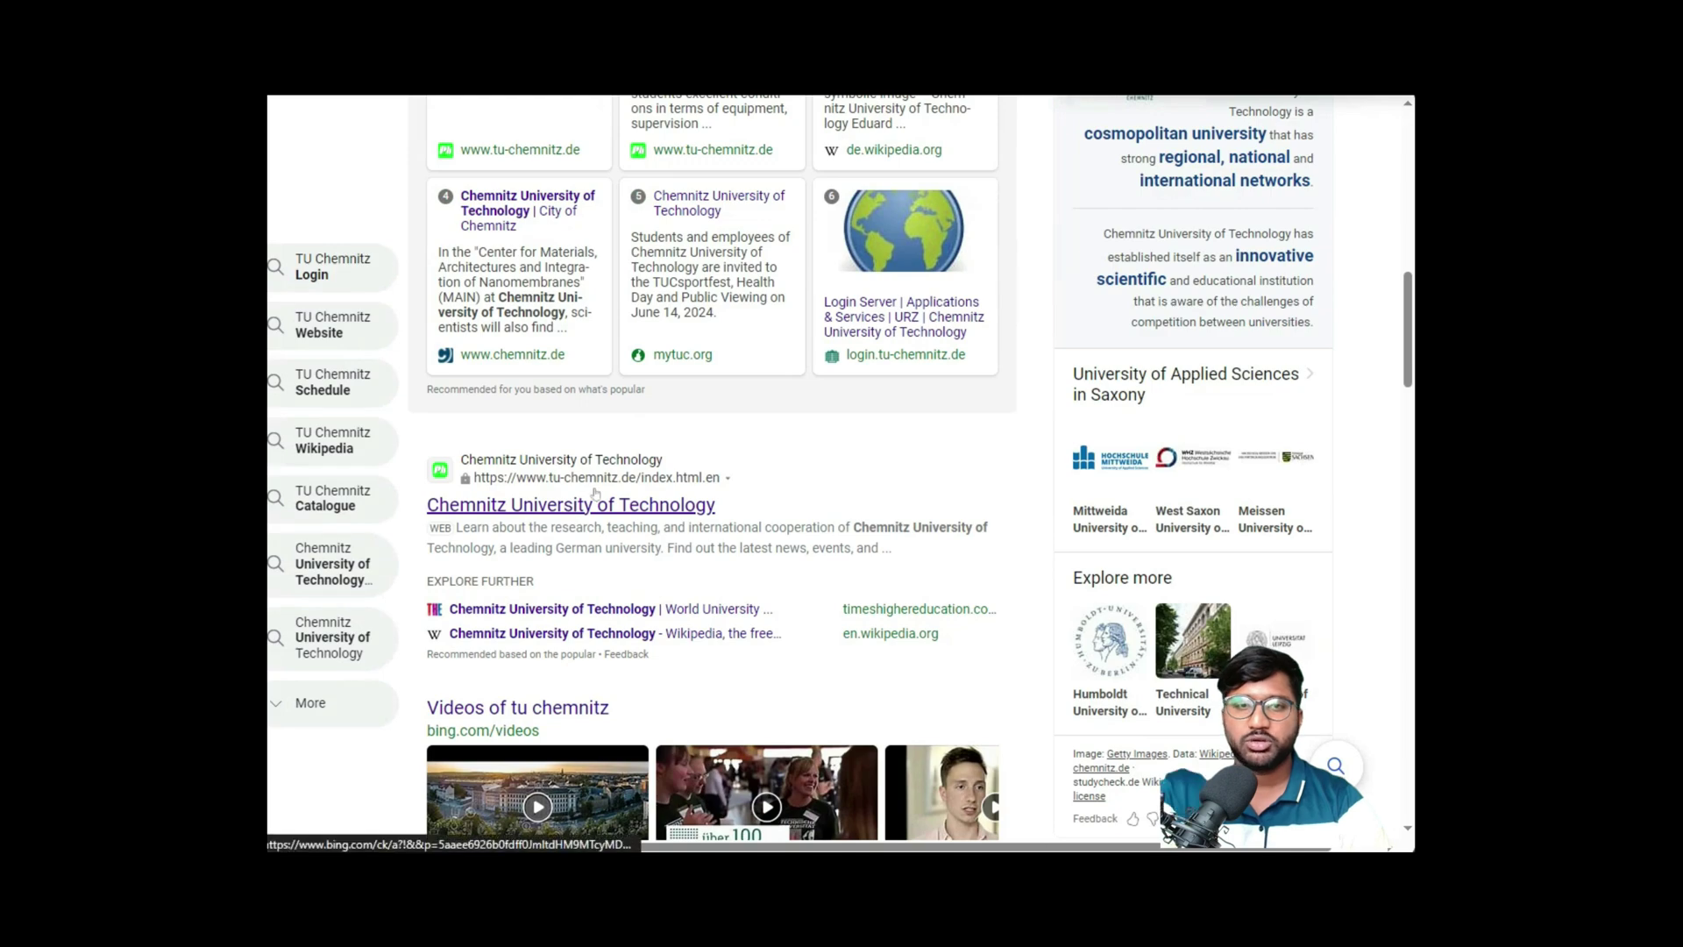
pyautogui.scroll(11, 595, 493)
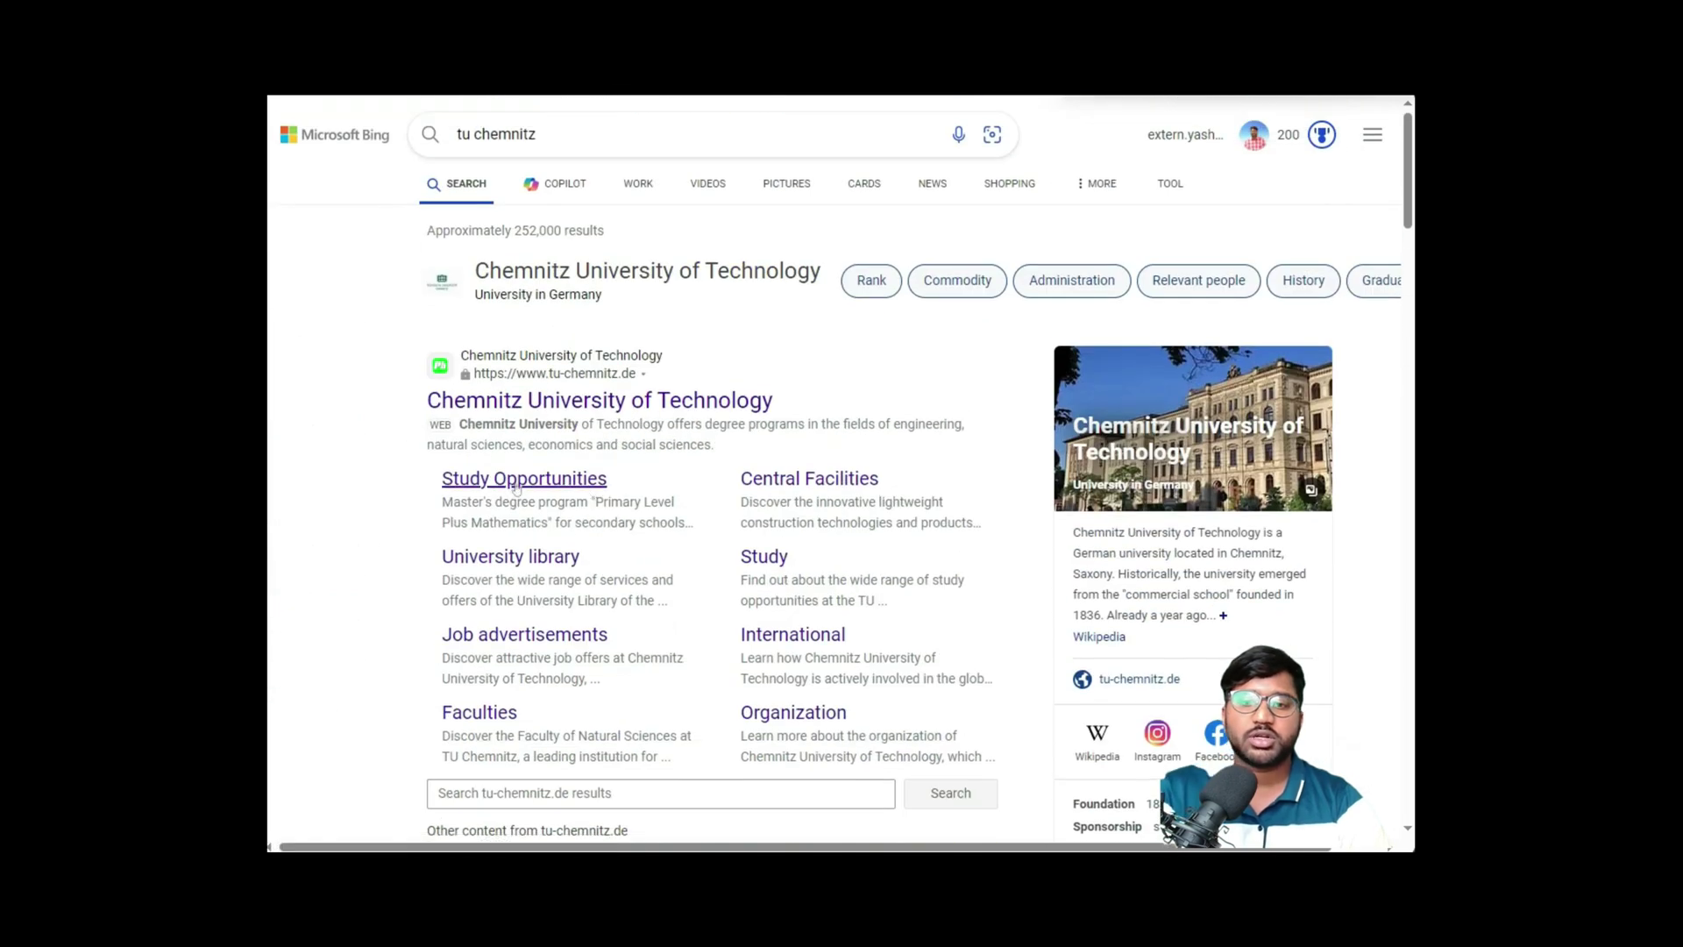
# - Open Study Opportunities and scroll past Bachelor, Diploma and State Examination to the Master Embedded Systems tile
pyautogui.click(498, 479)
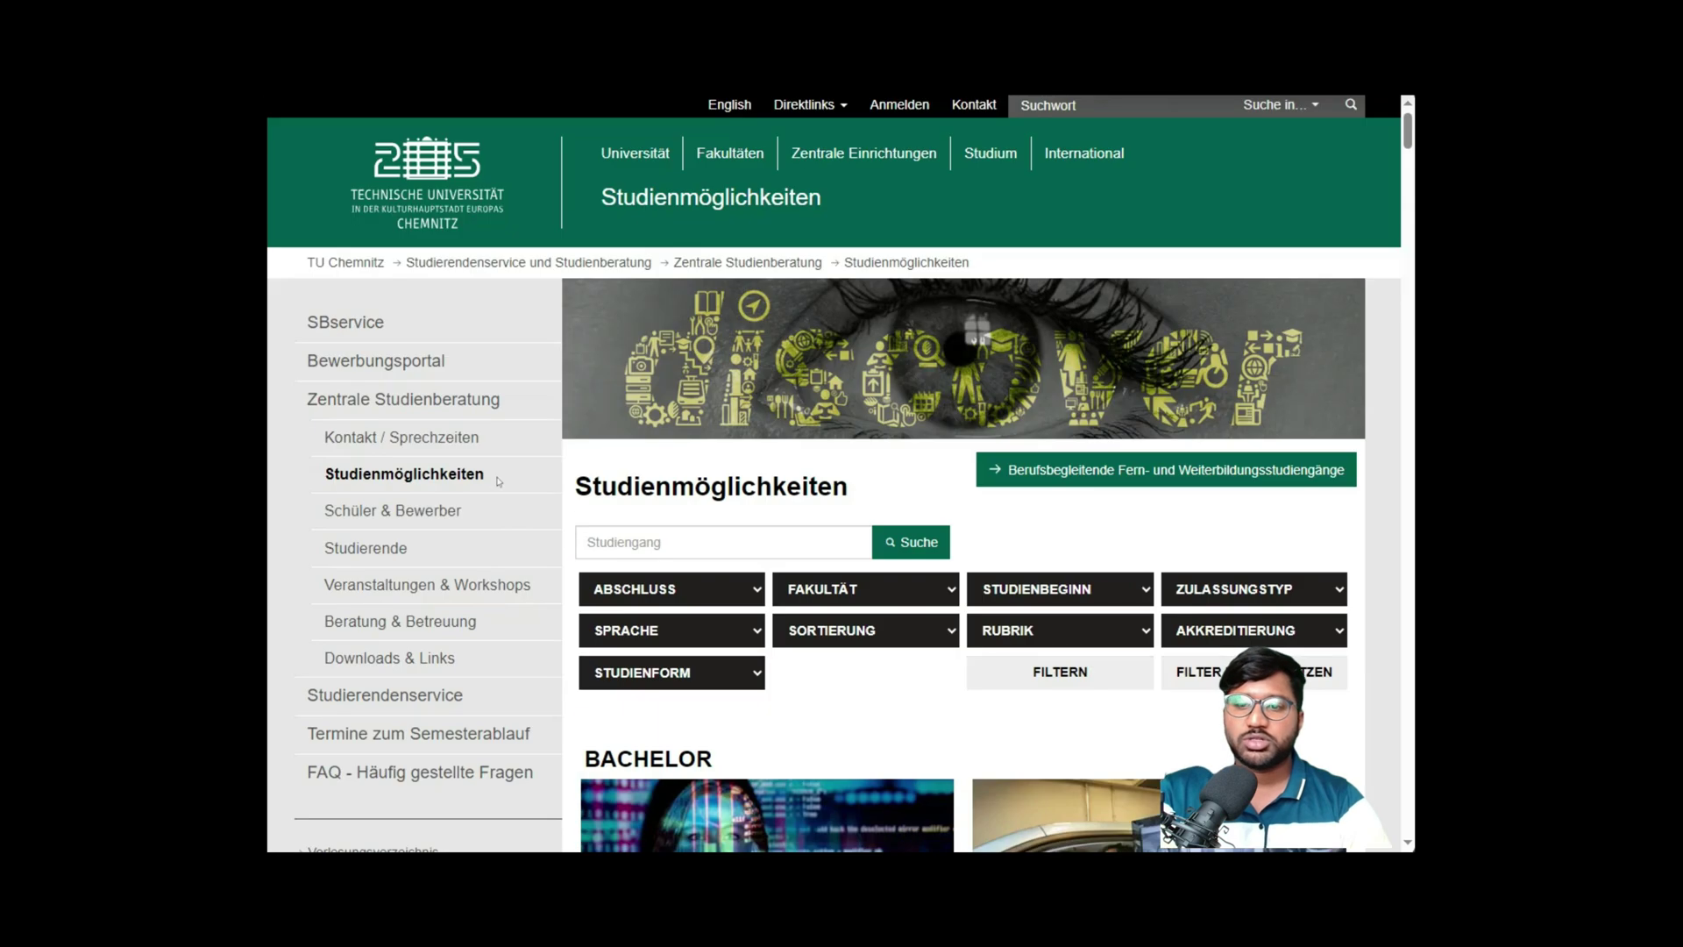
pyautogui.scroll(-4, 634, 491)
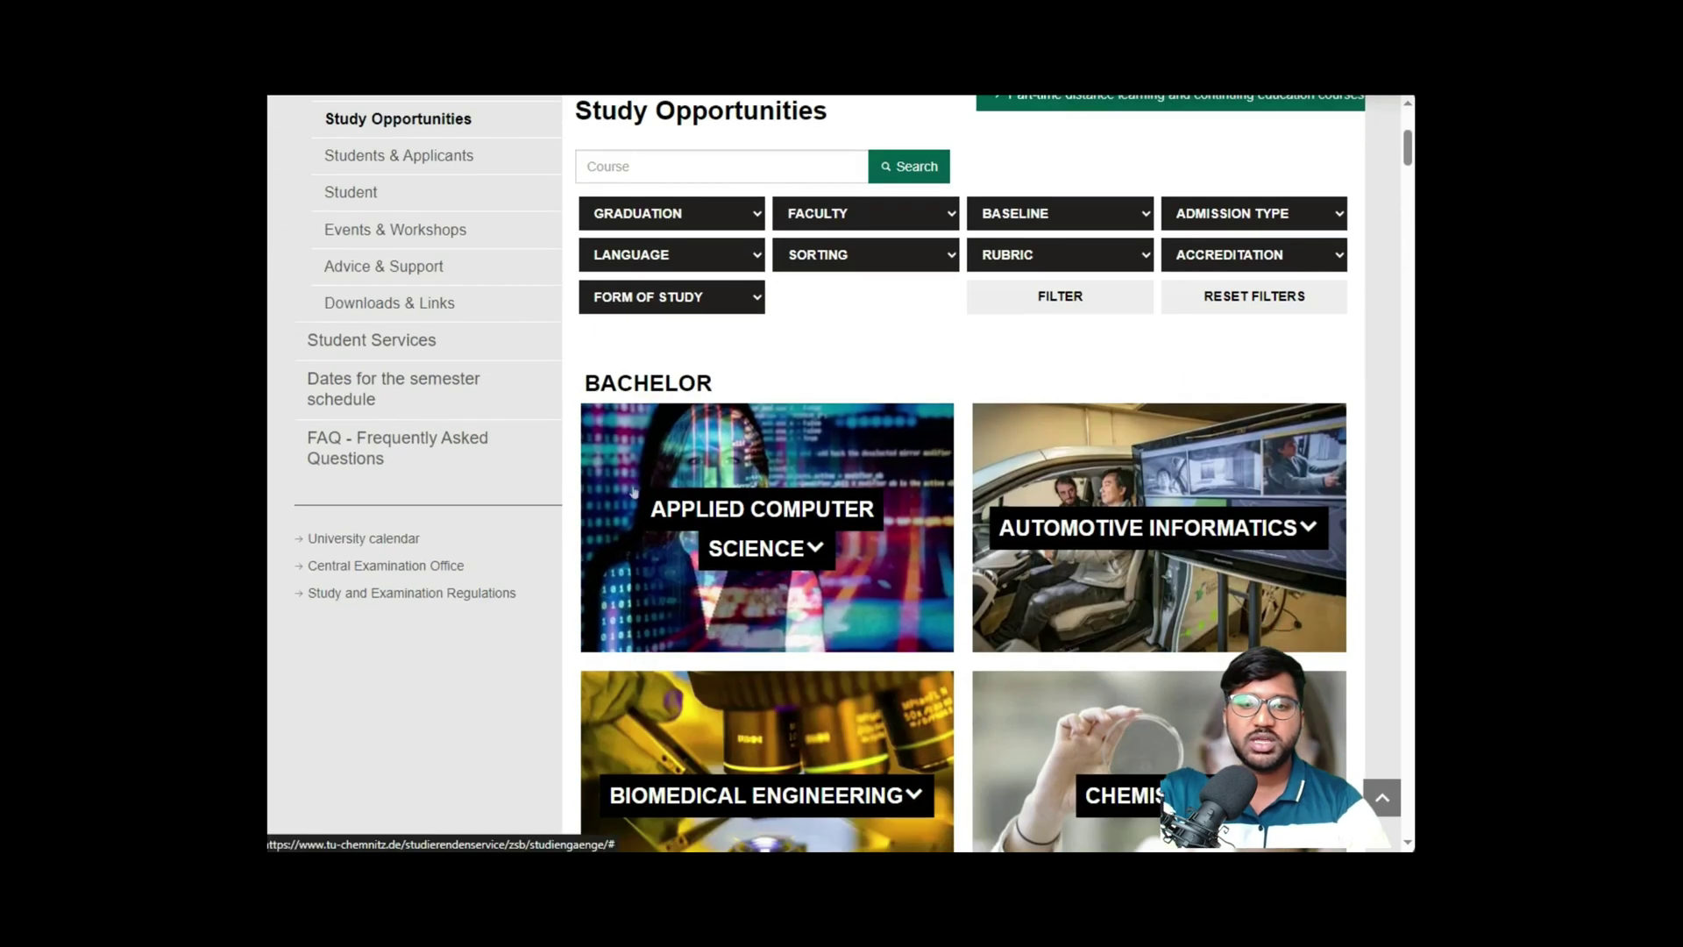
pyautogui.scroll(-1, 815, 453)
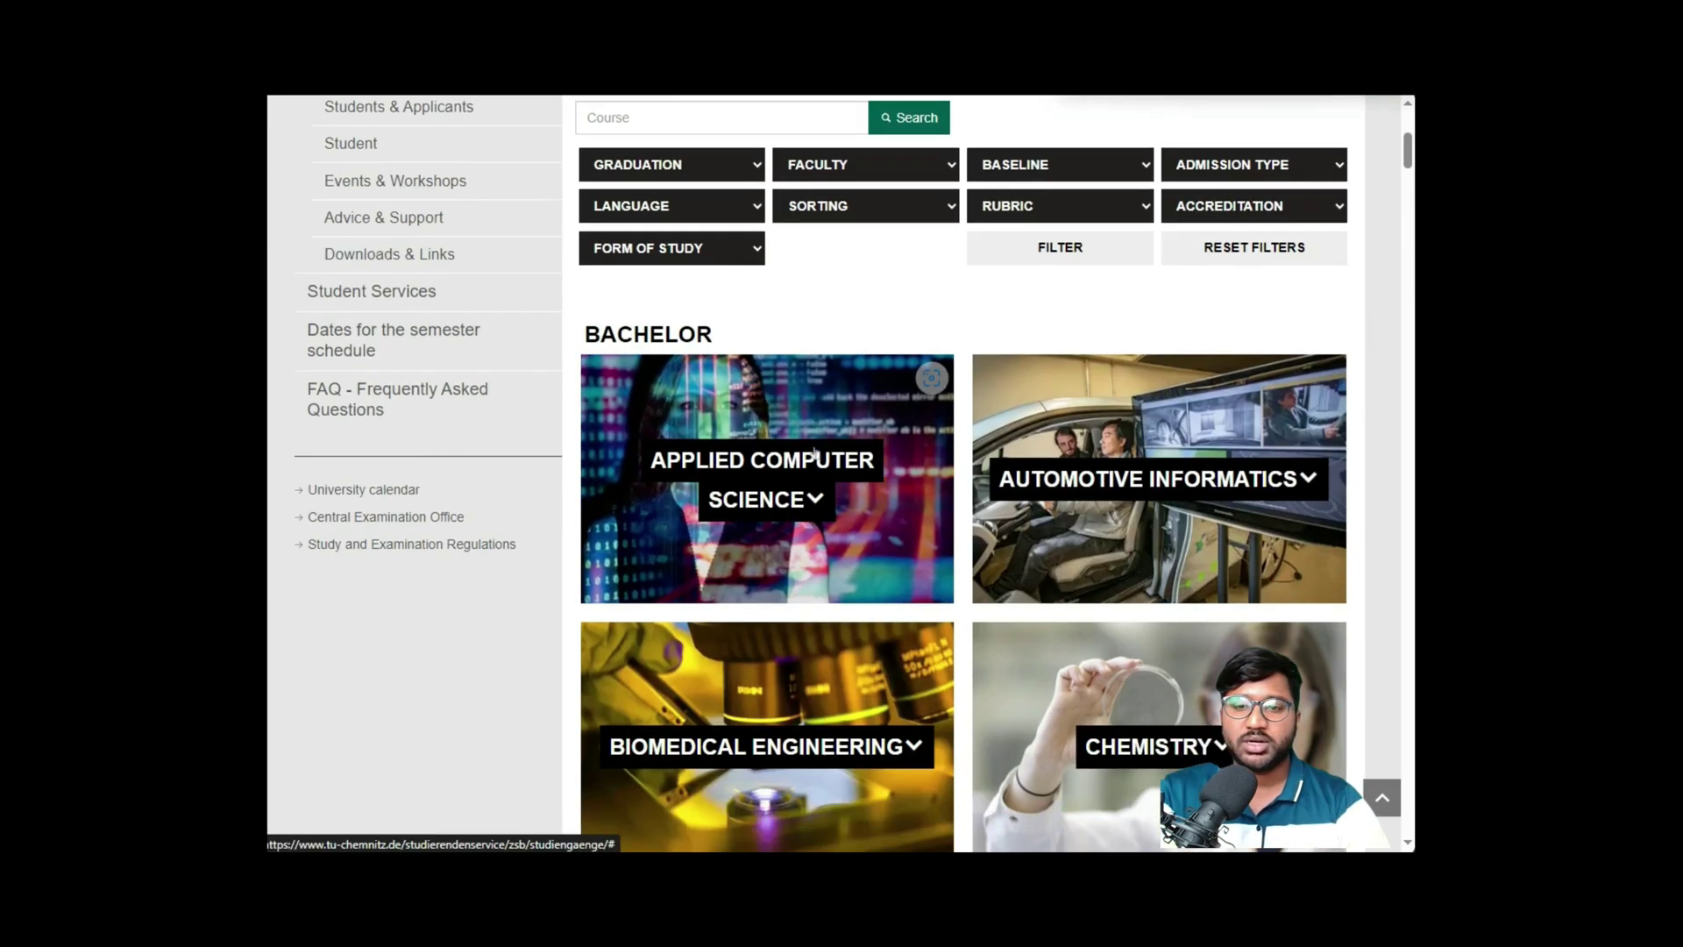
pyautogui.scroll(-10, 814, 453)
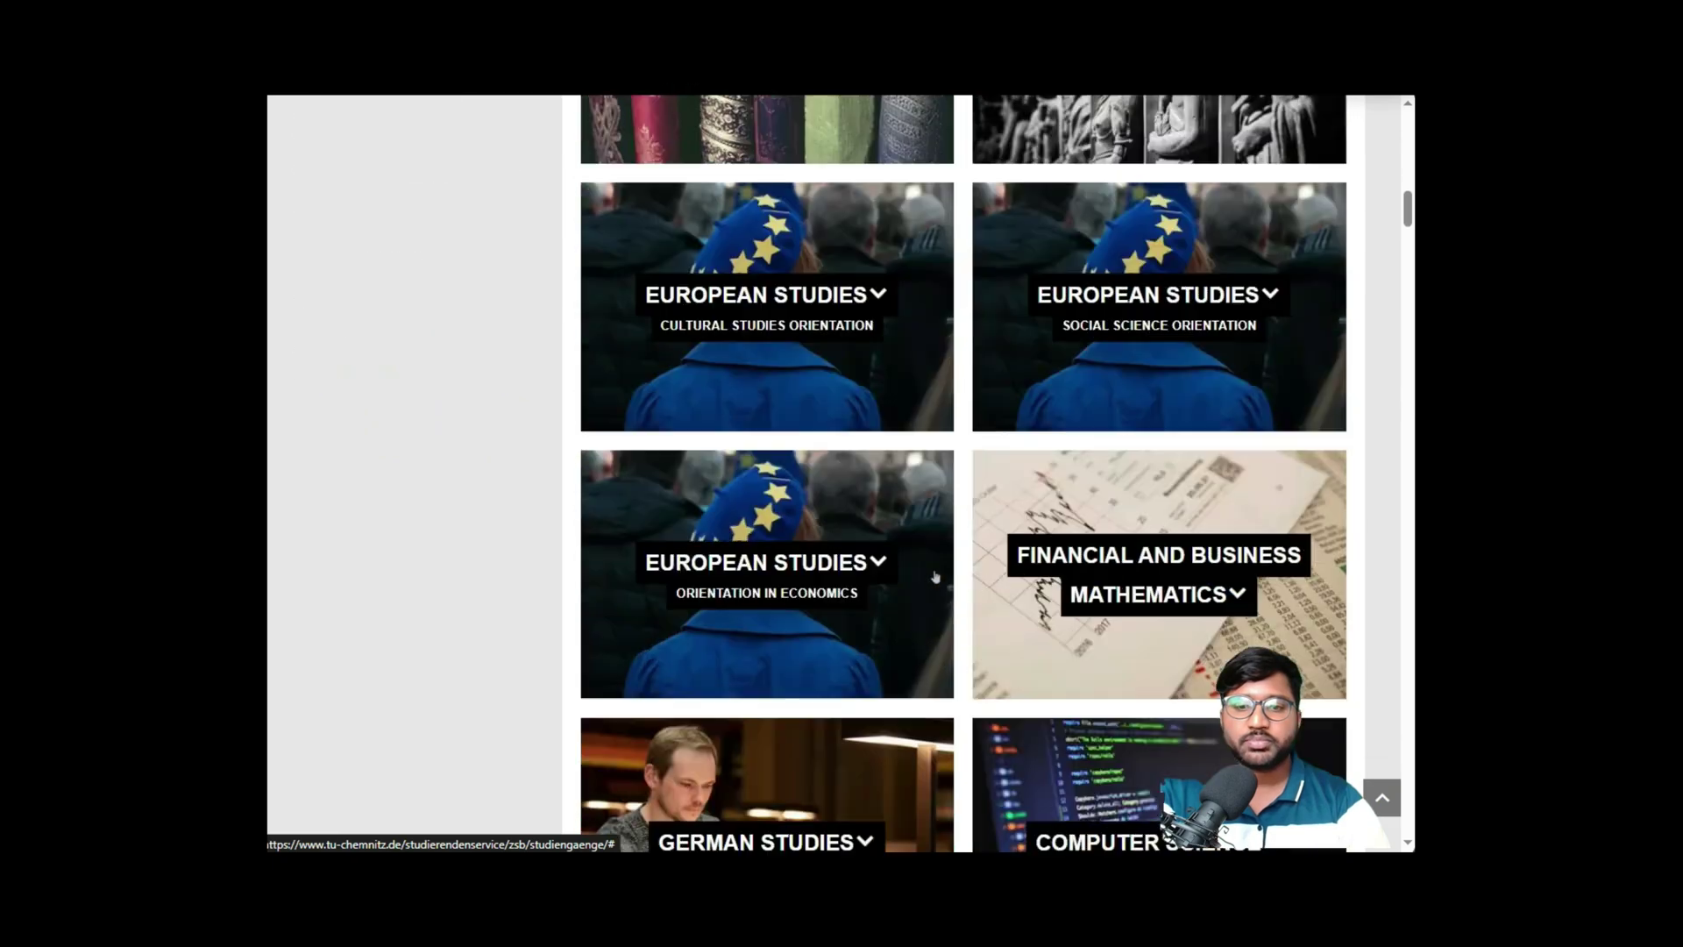
pyautogui.scroll(-20, 936, 576)
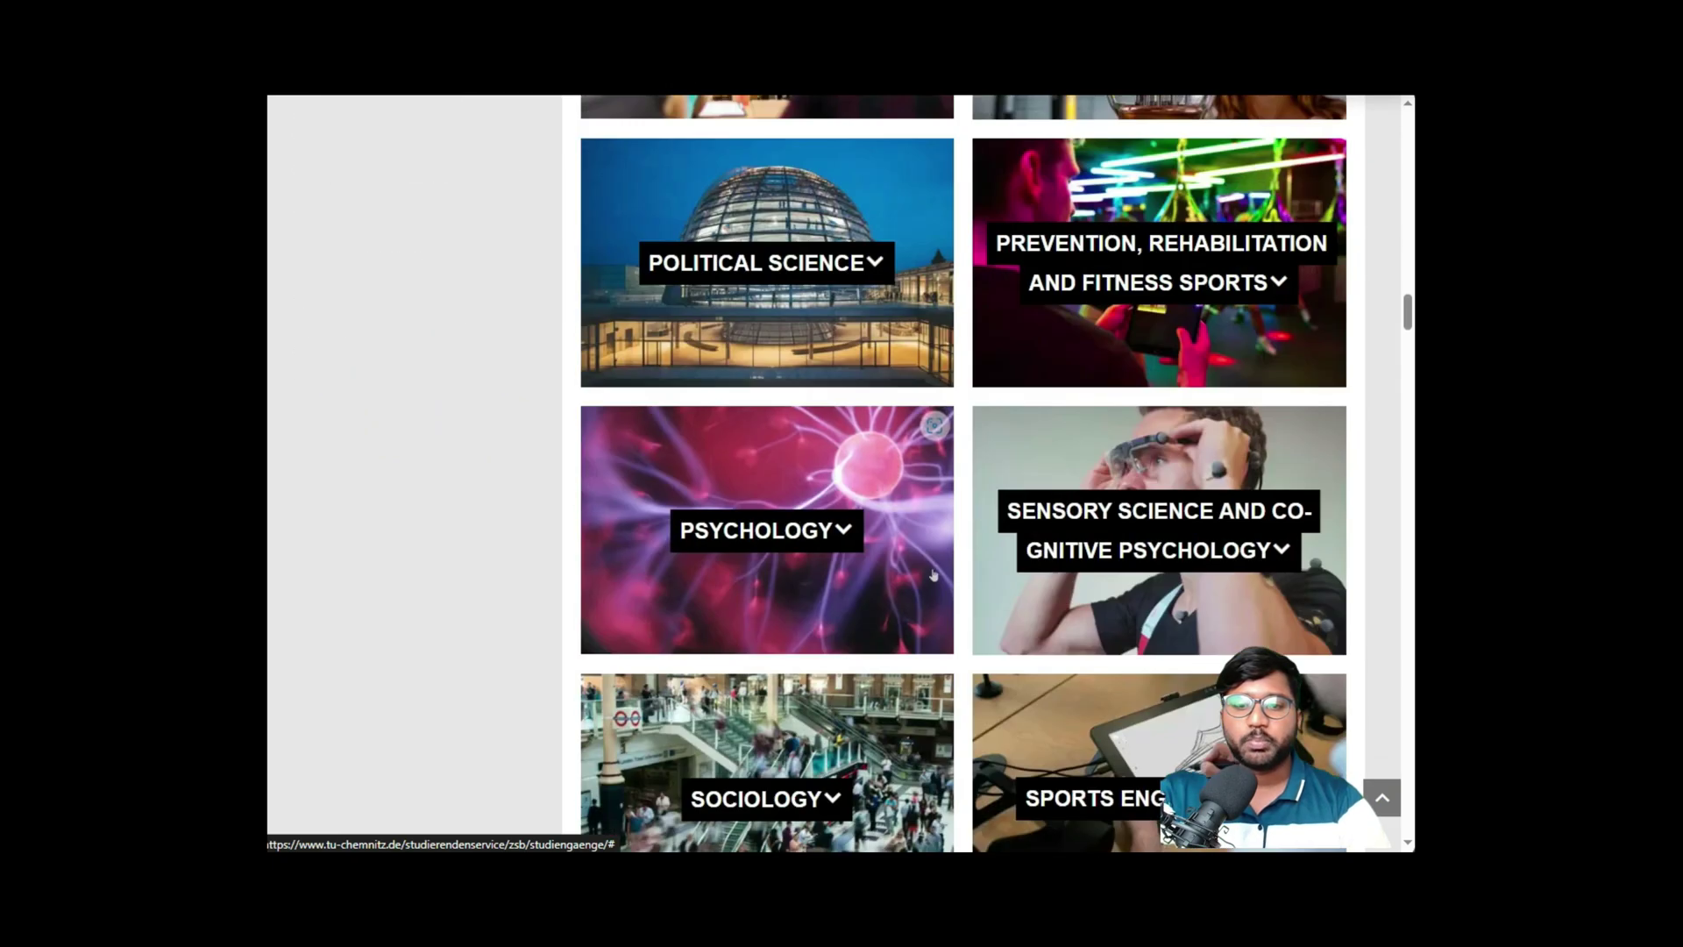
pyautogui.scroll(-15, 934, 574)
pyautogui.scroll(4, 893, 464)
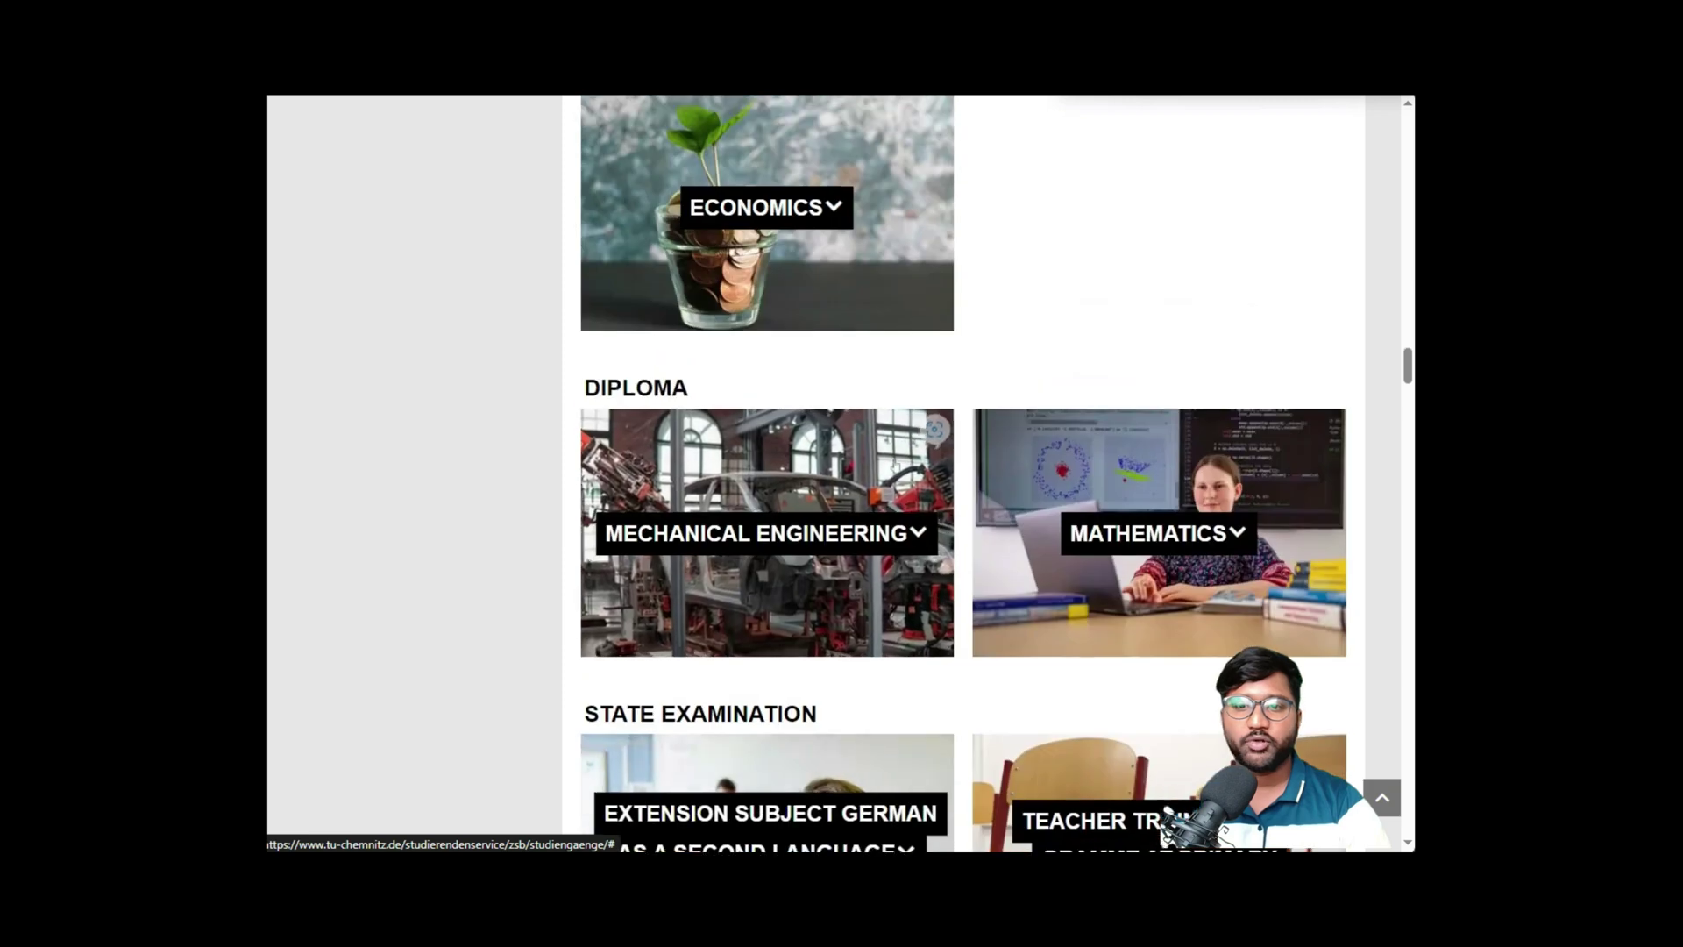
pyautogui.scroll(-4, 894, 465)
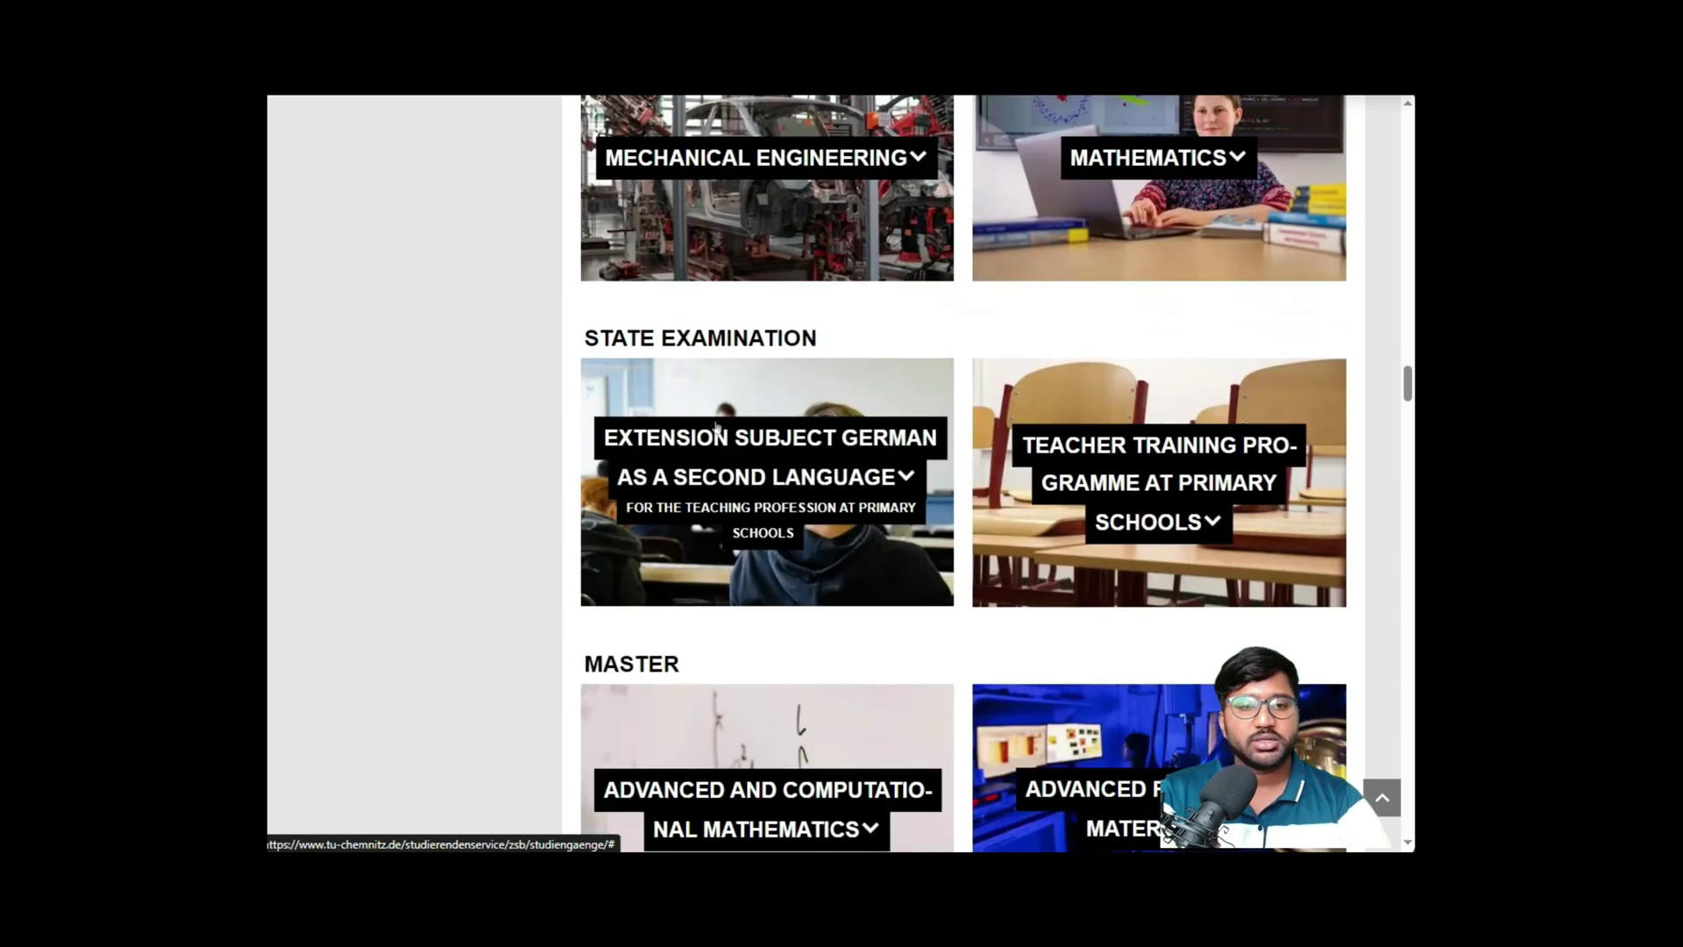
pyautogui.scroll(-2, 716, 427)
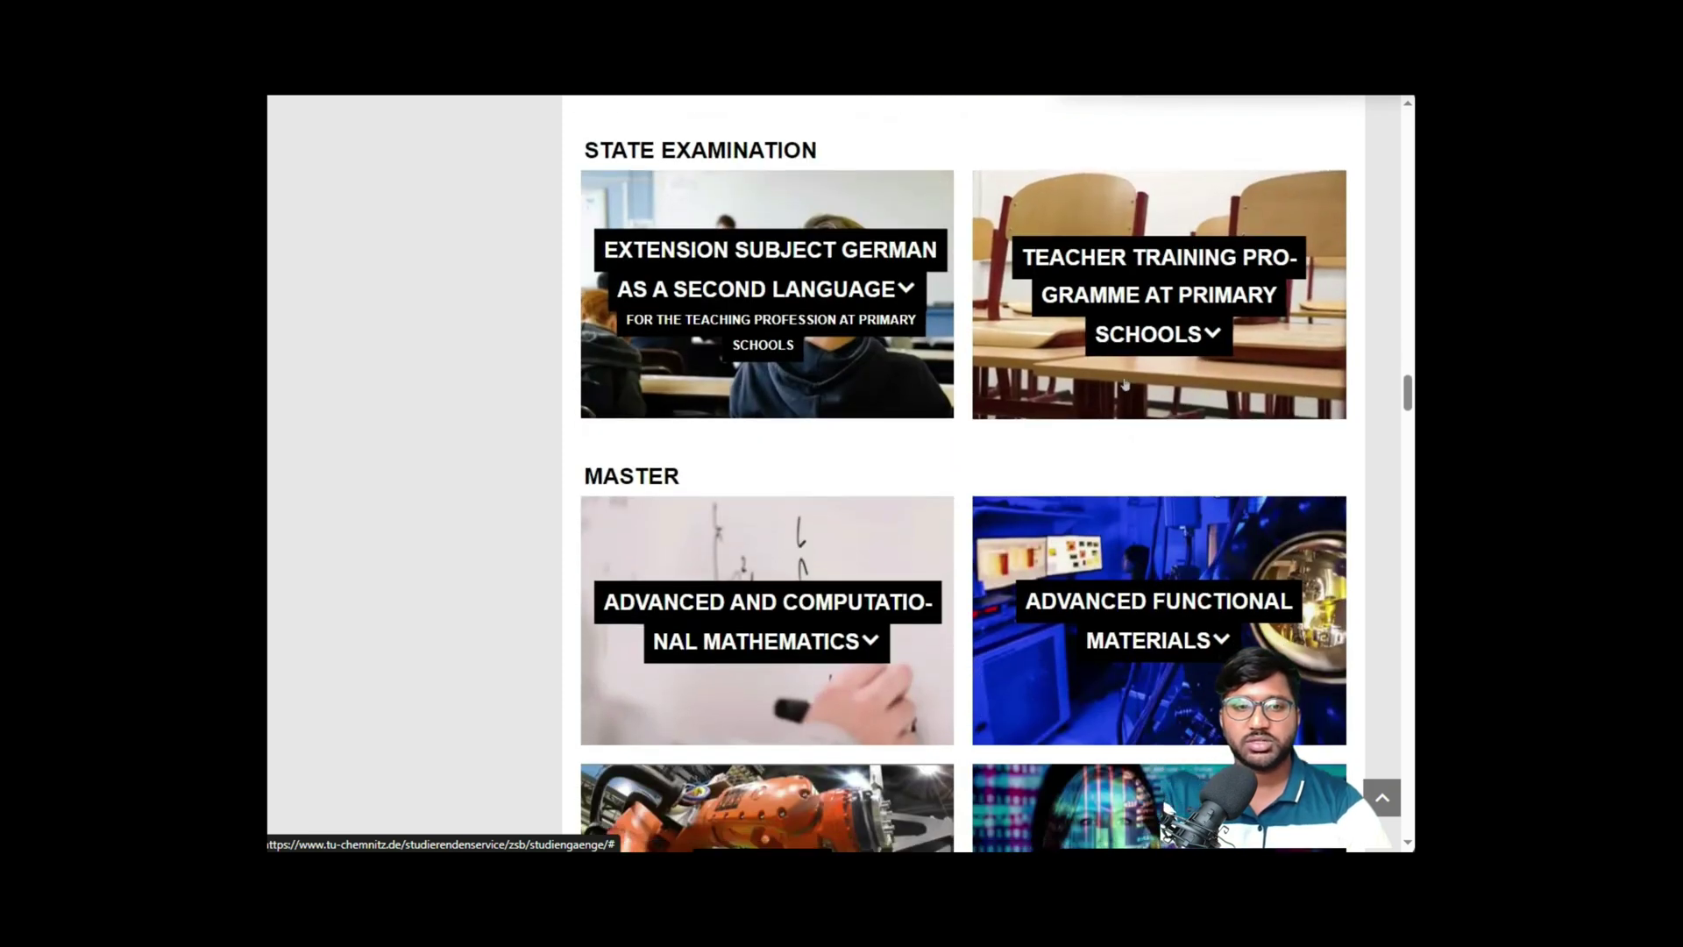
pyautogui.scroll(-2, 1124, 383)
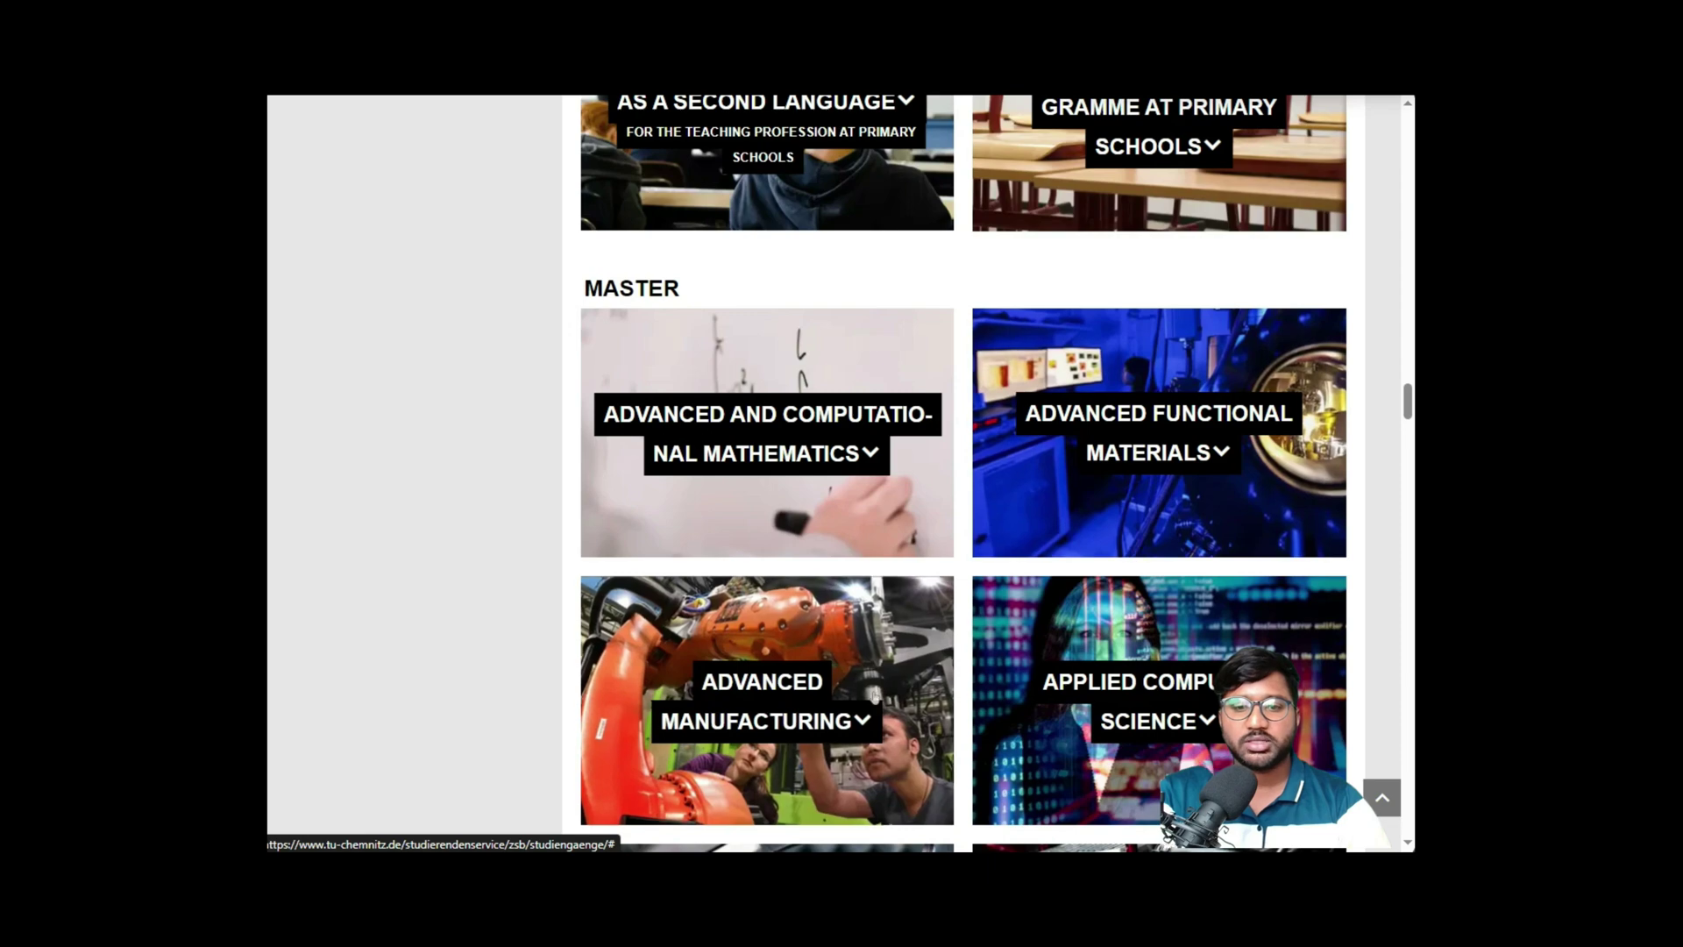
pyautogui.scroll(-3, 925, 626)
pyautogui.scroll(-4, 925, 626)
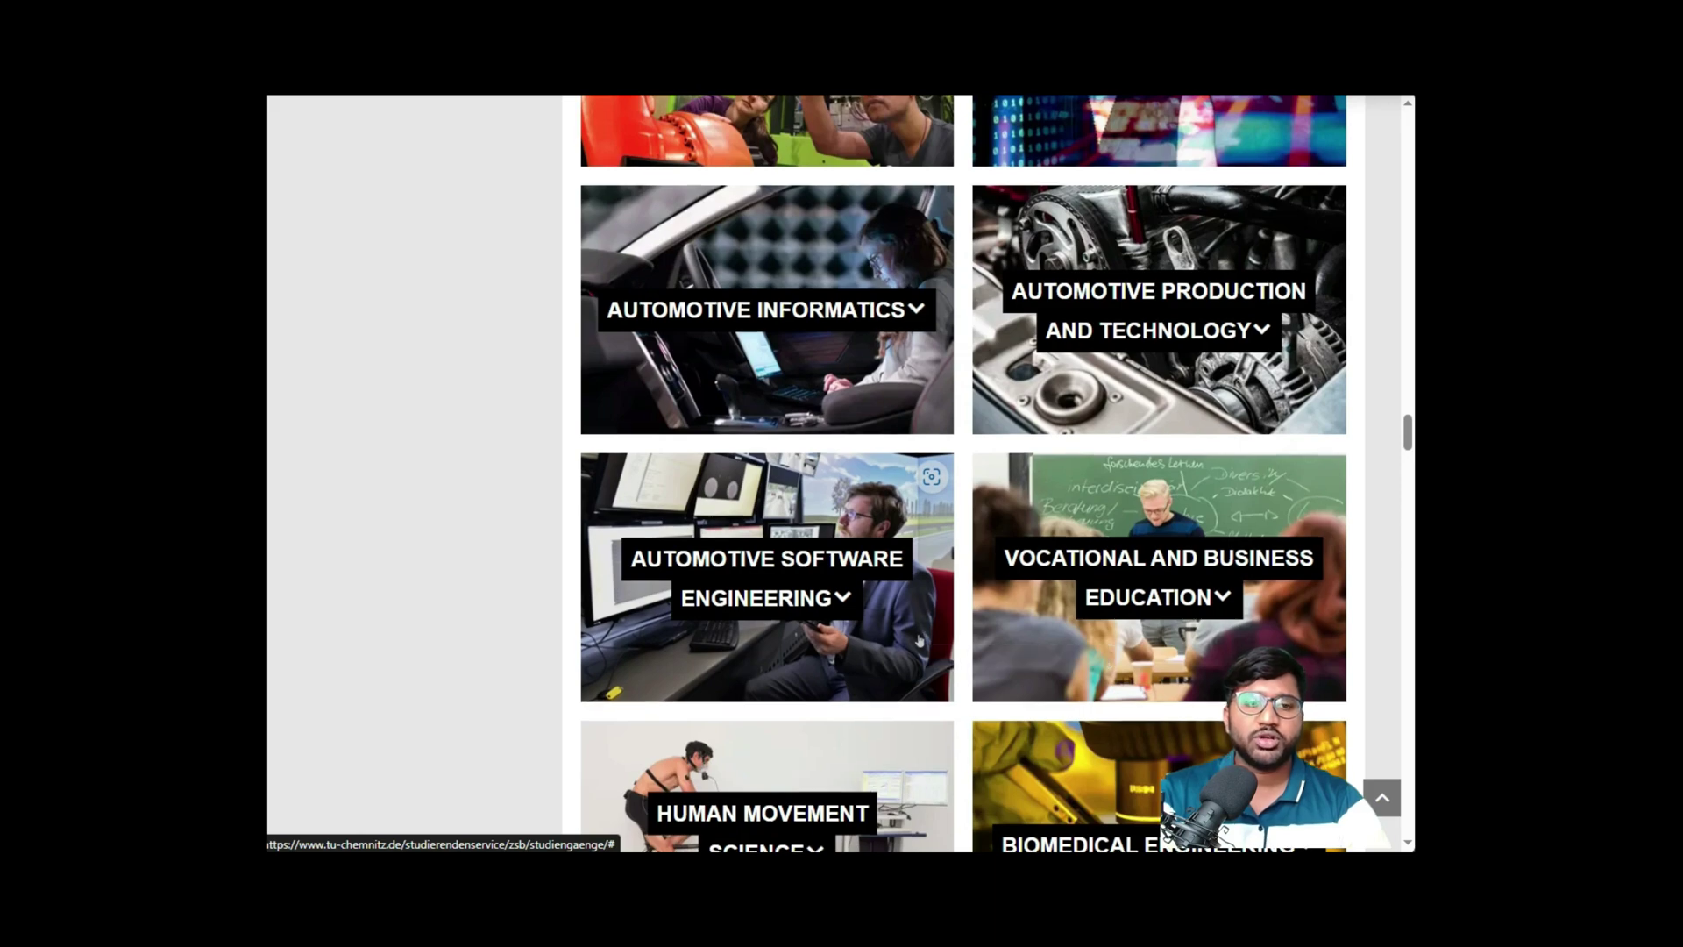
pyautogui.scroll(-10, 919, 640)
pyautogui.scroll(-7, 919, 640)
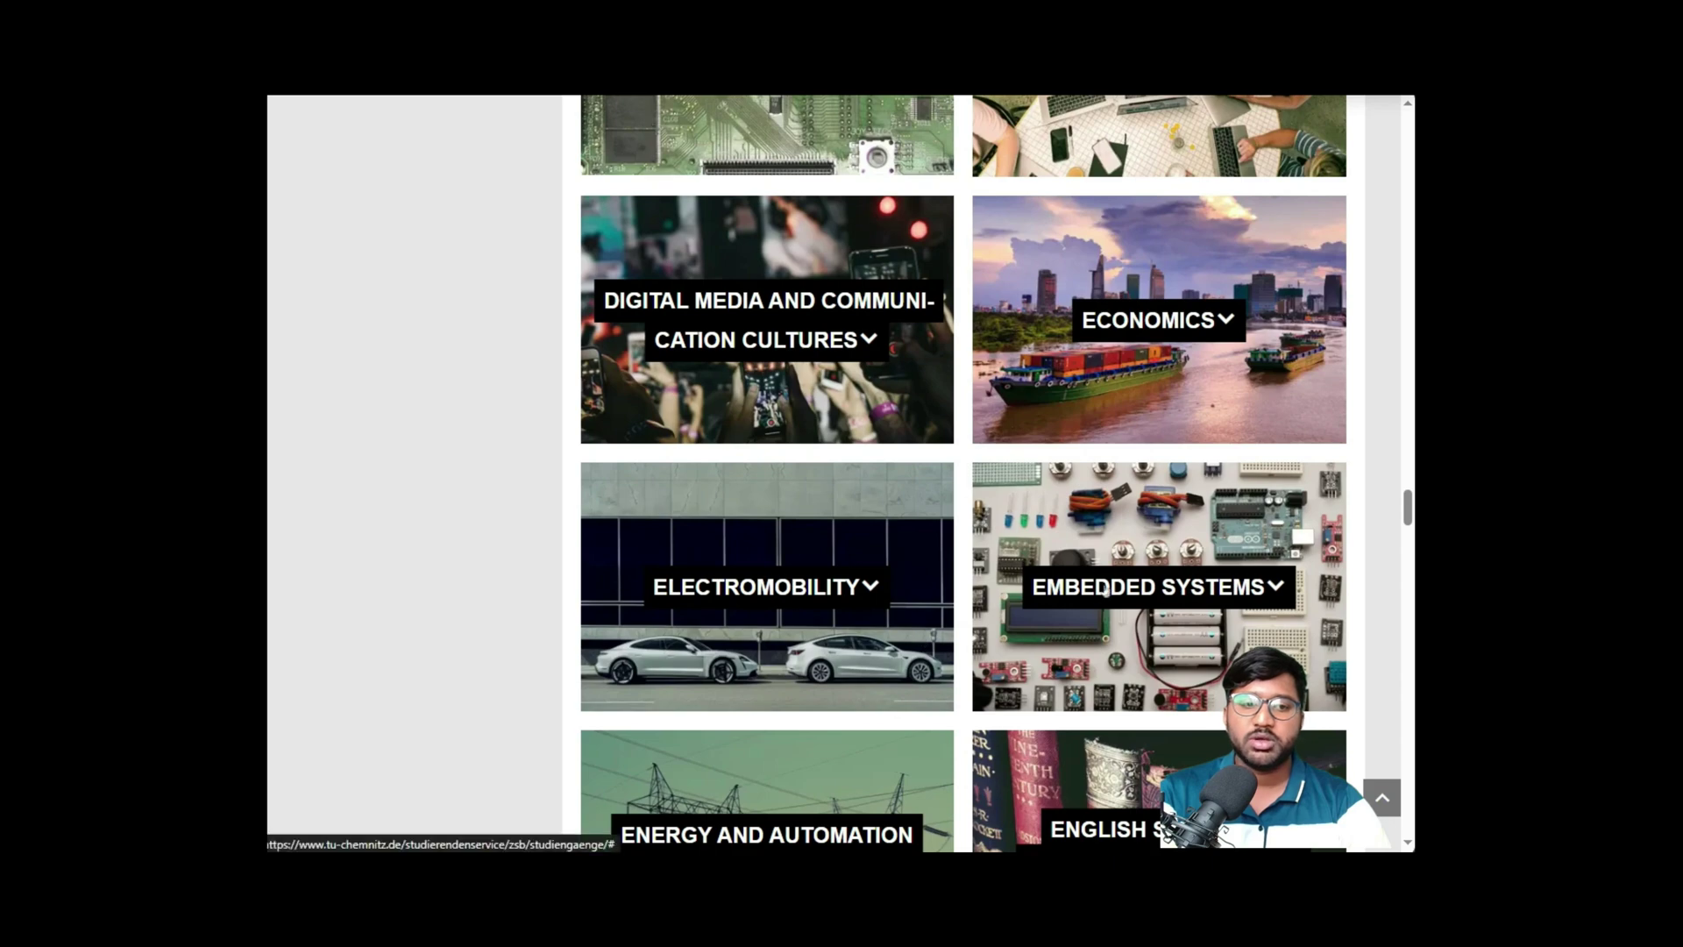
# - Expand the Embedded Systems tile and highlight the 4 semesters duration and English instruction language
pyautogui.click(1096, 594)
pyautogui.scroll(-3, 1020, 589)
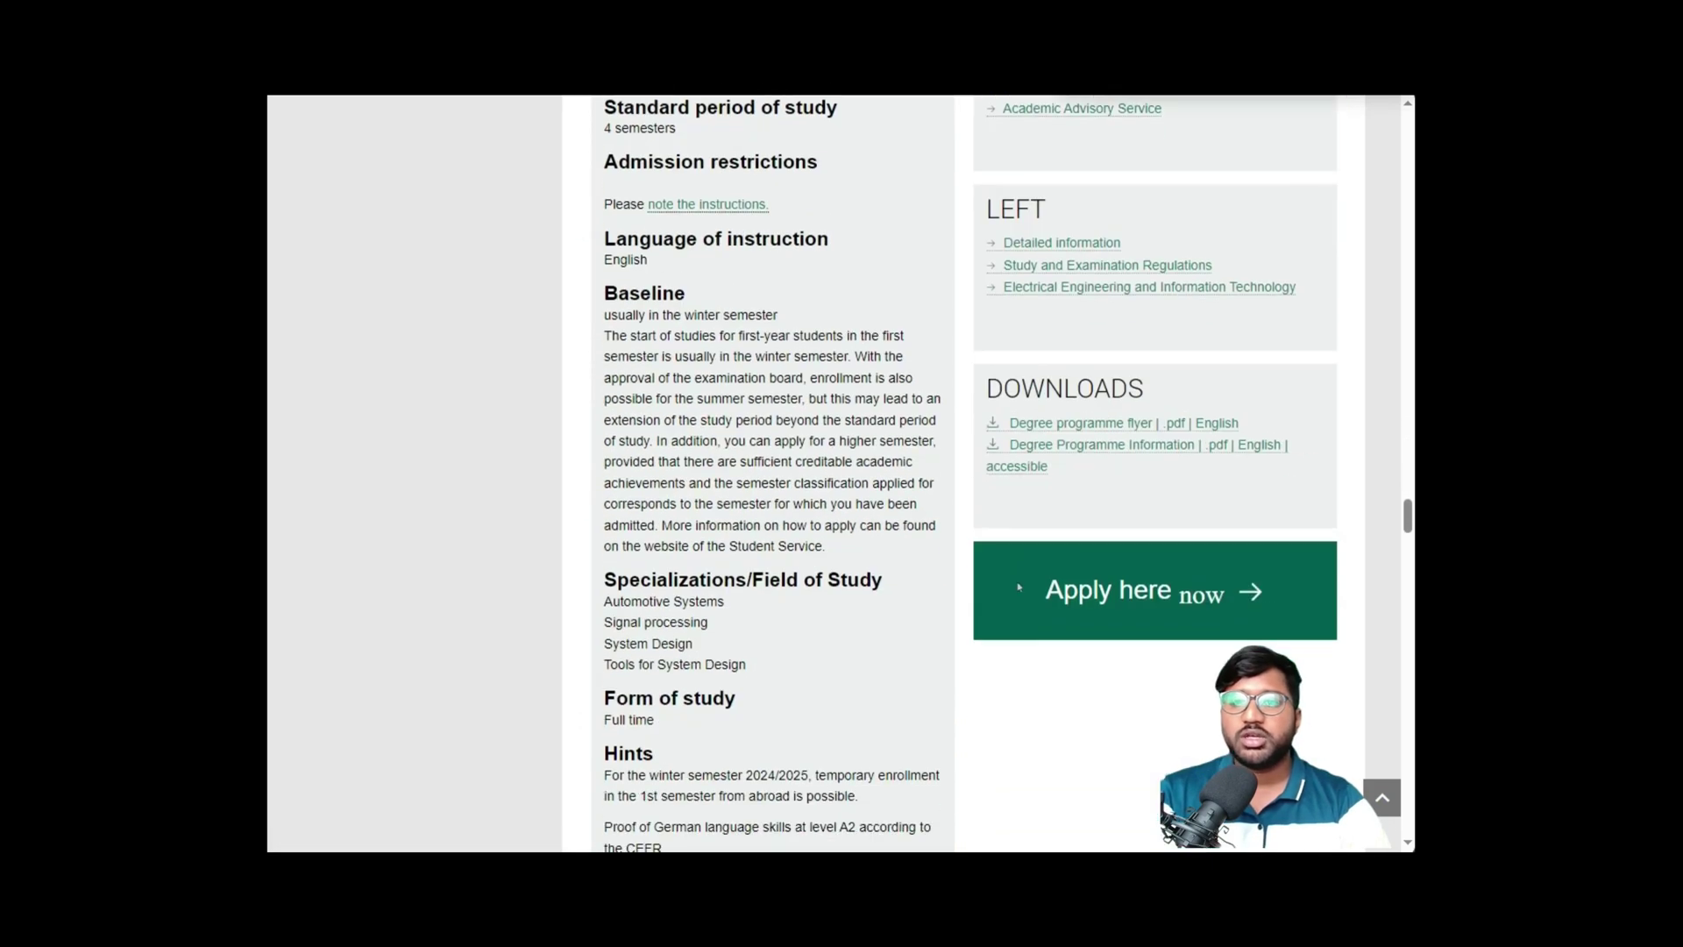
pyautogui.scroll(1, 1019, 589)
pyautogui.moveTo(604, 222); pyautogui.dragTo(680, 222)
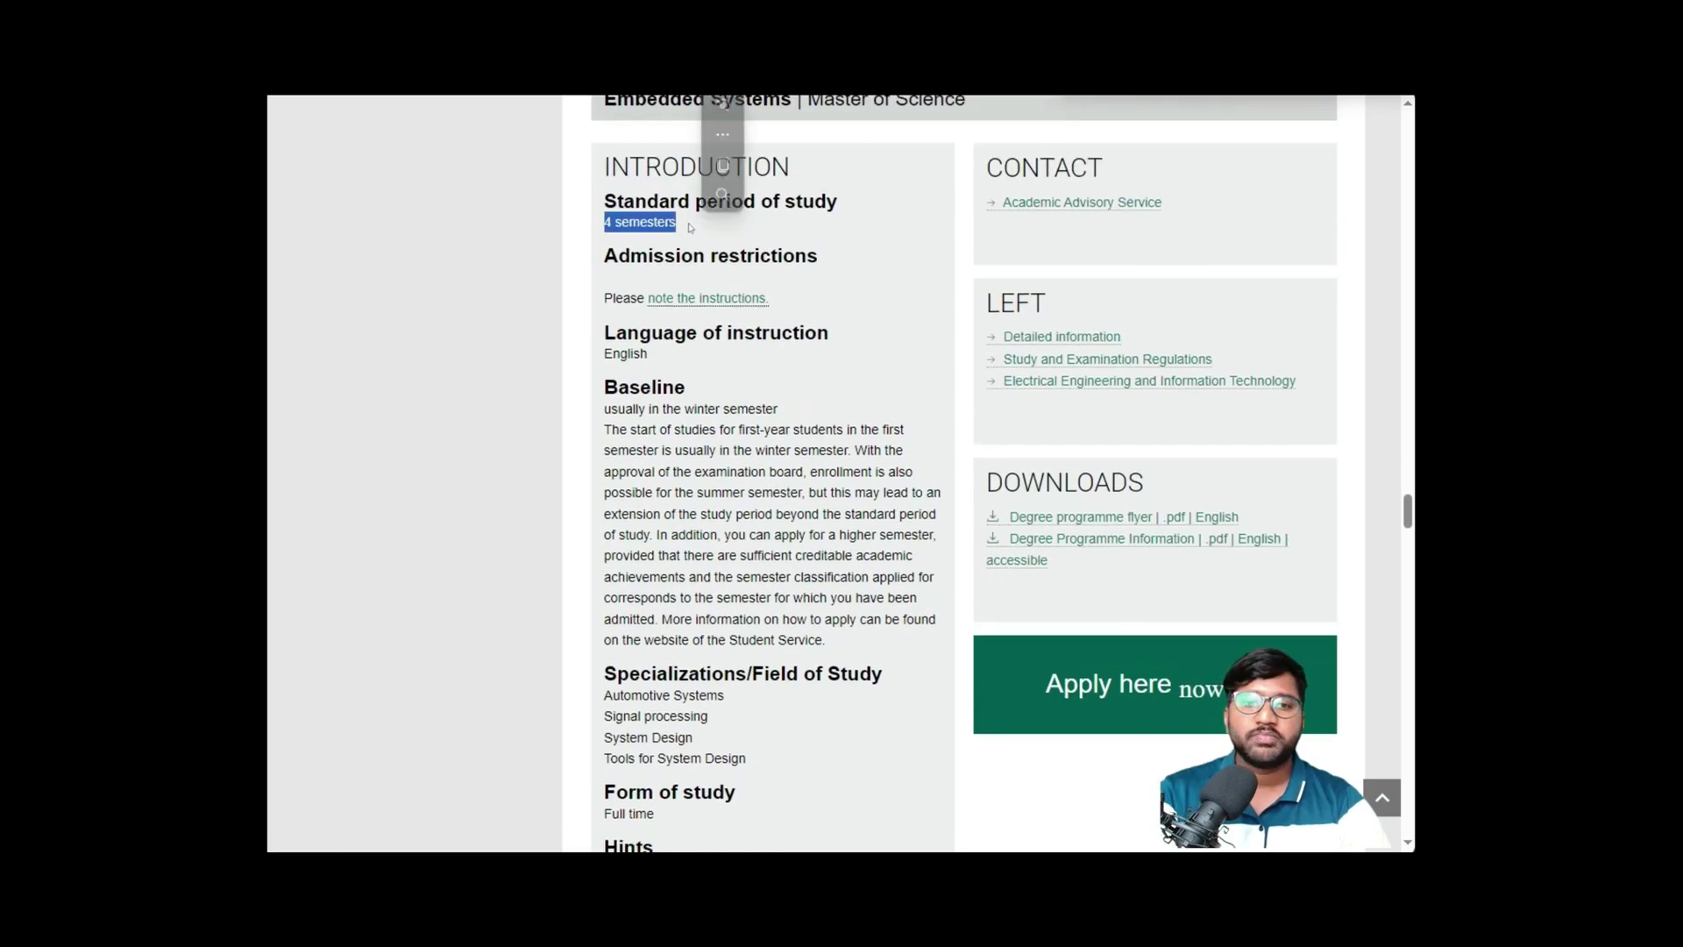
pyautogui.scroll(-1, 821, 303)
pyautogui.moveTo(594, 259); pyautogui.dragTo(663, 259)
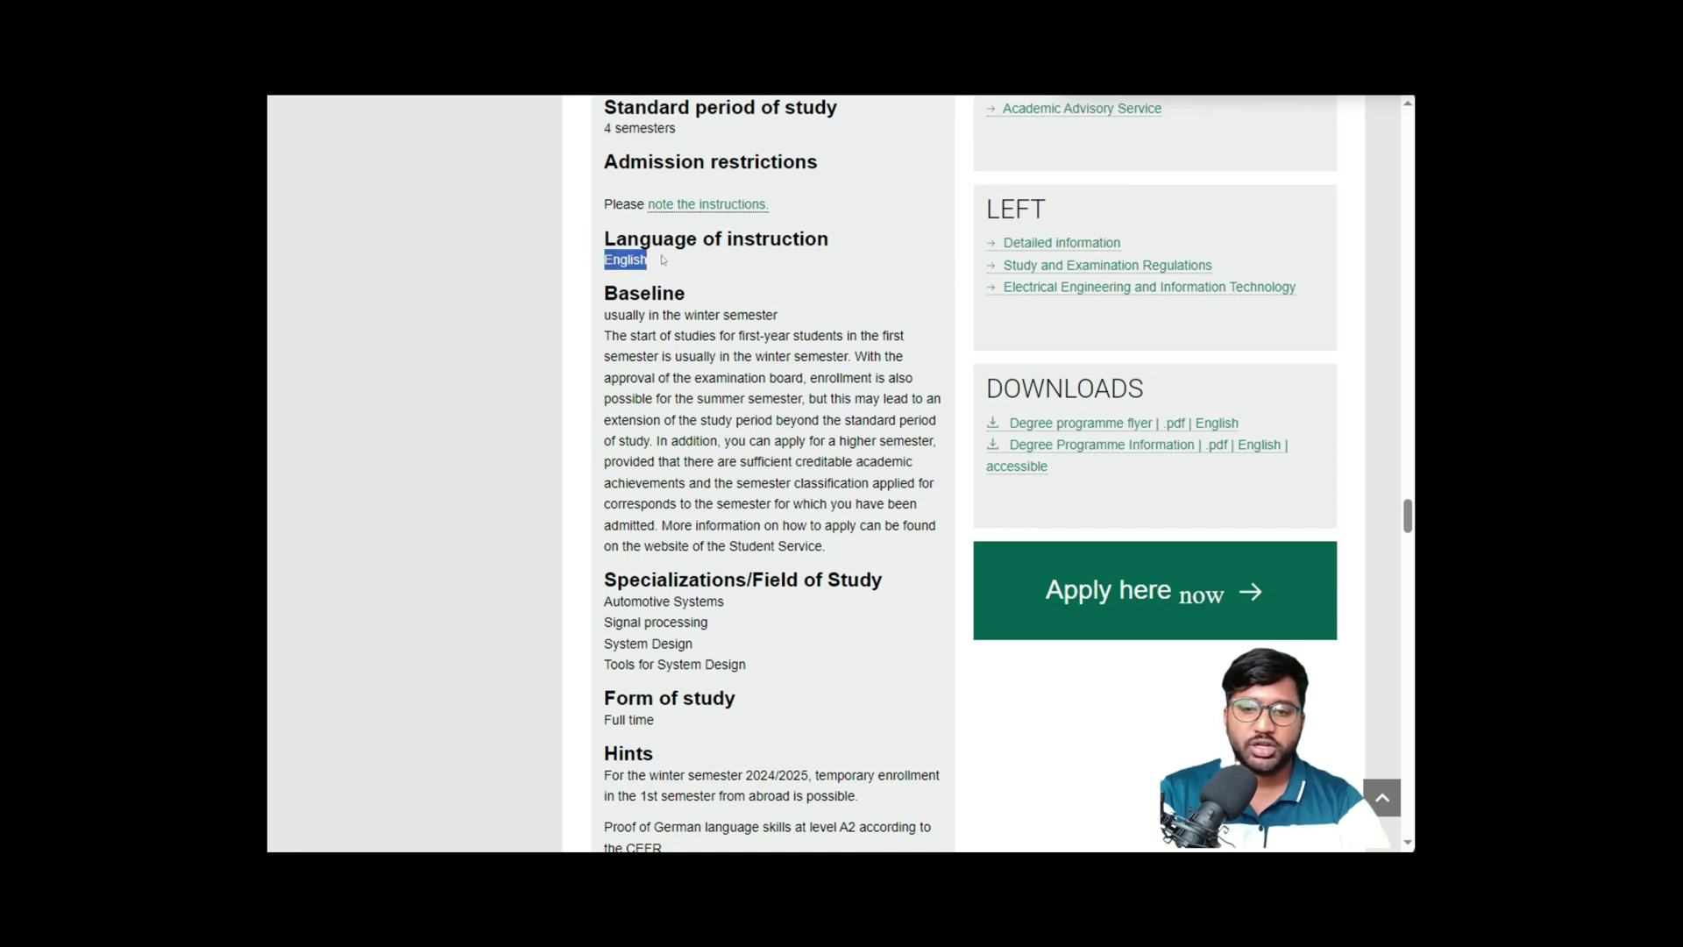
# - Highlight the list of specializations and the start-of-studies text
pyautogui.scroll(-2, 664, 259)
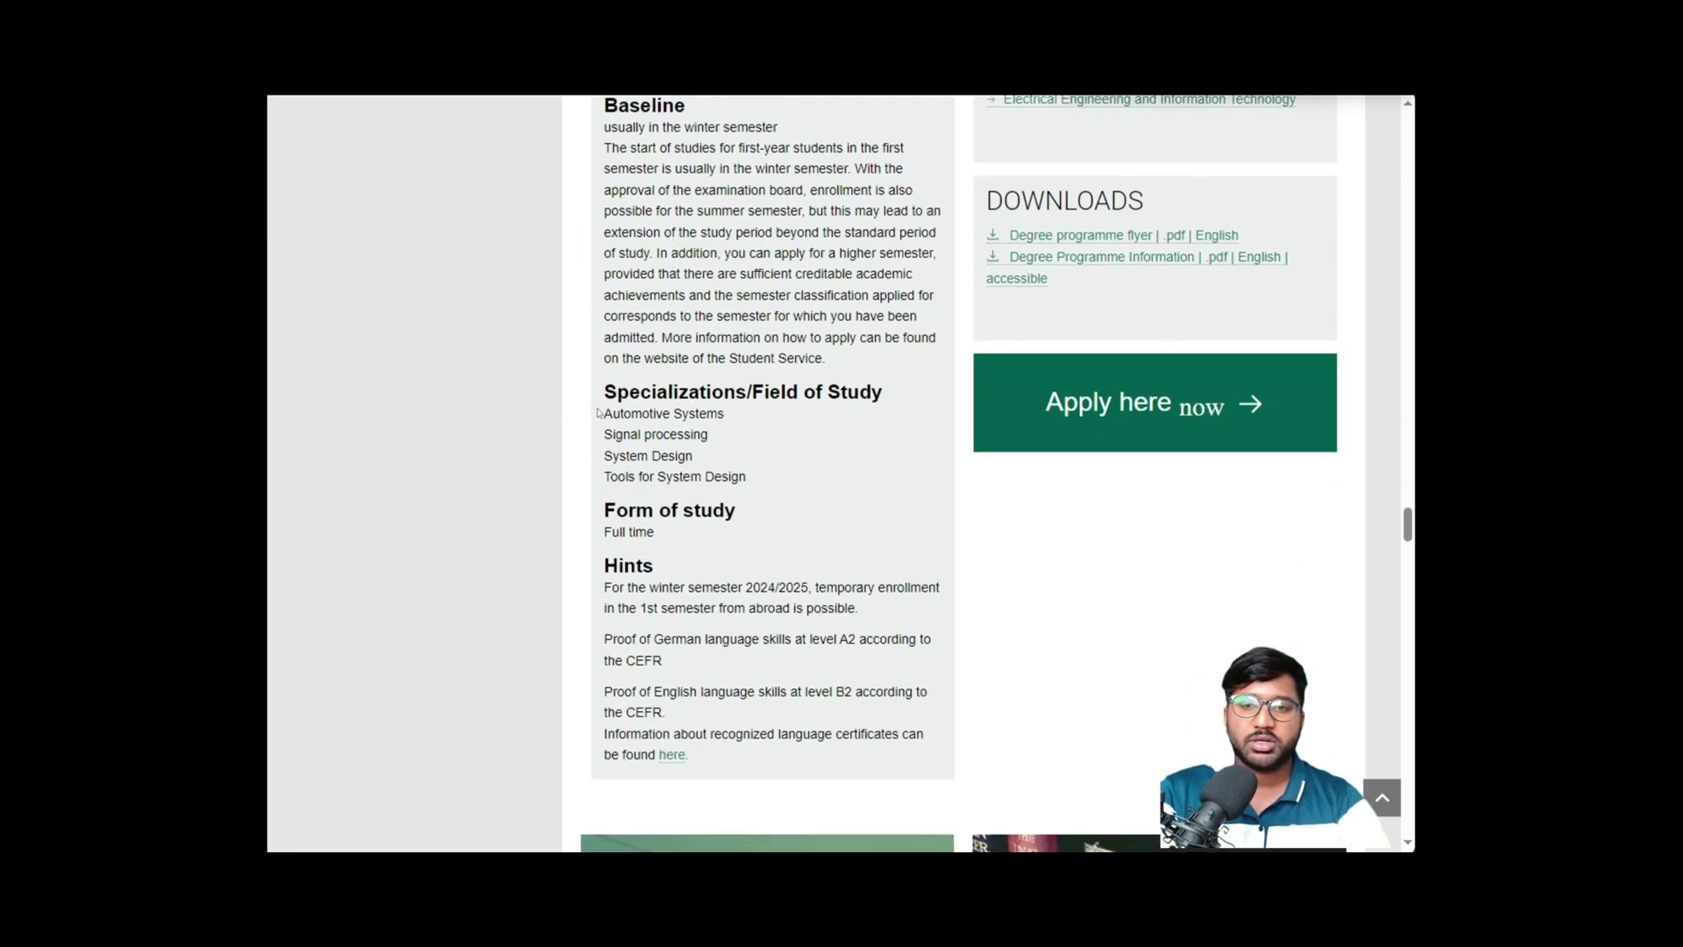
pyautogui.moveTo(599, 413); pyautogui.dragTo(760, 477)
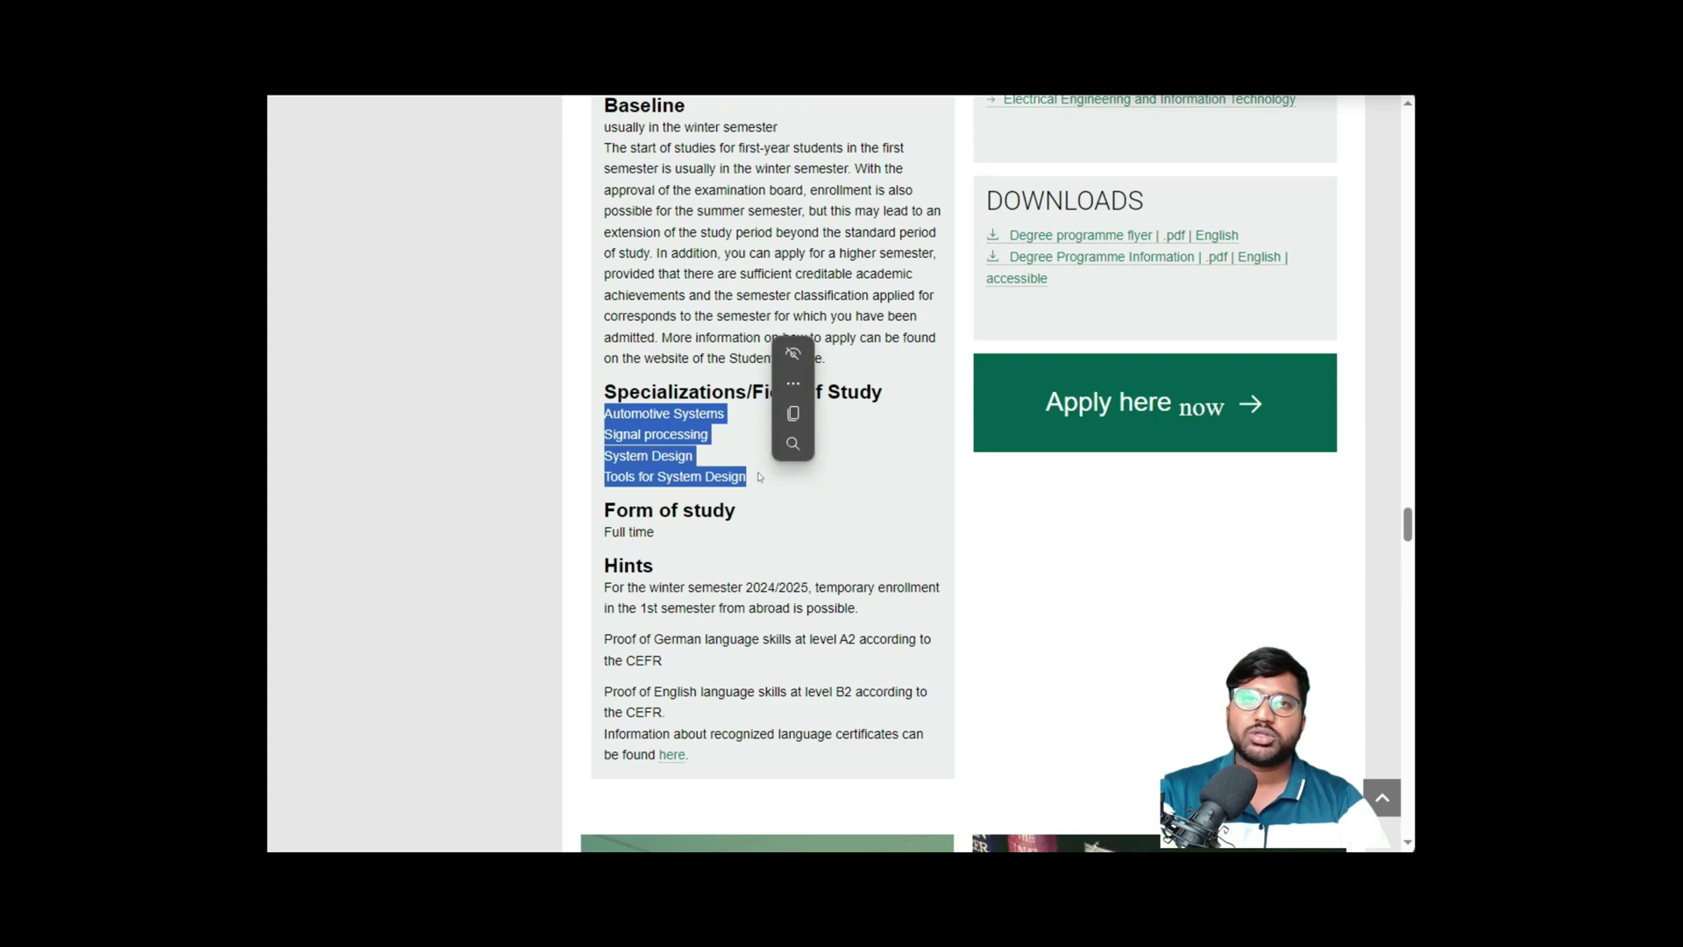
pyautogui.click(760, 477)
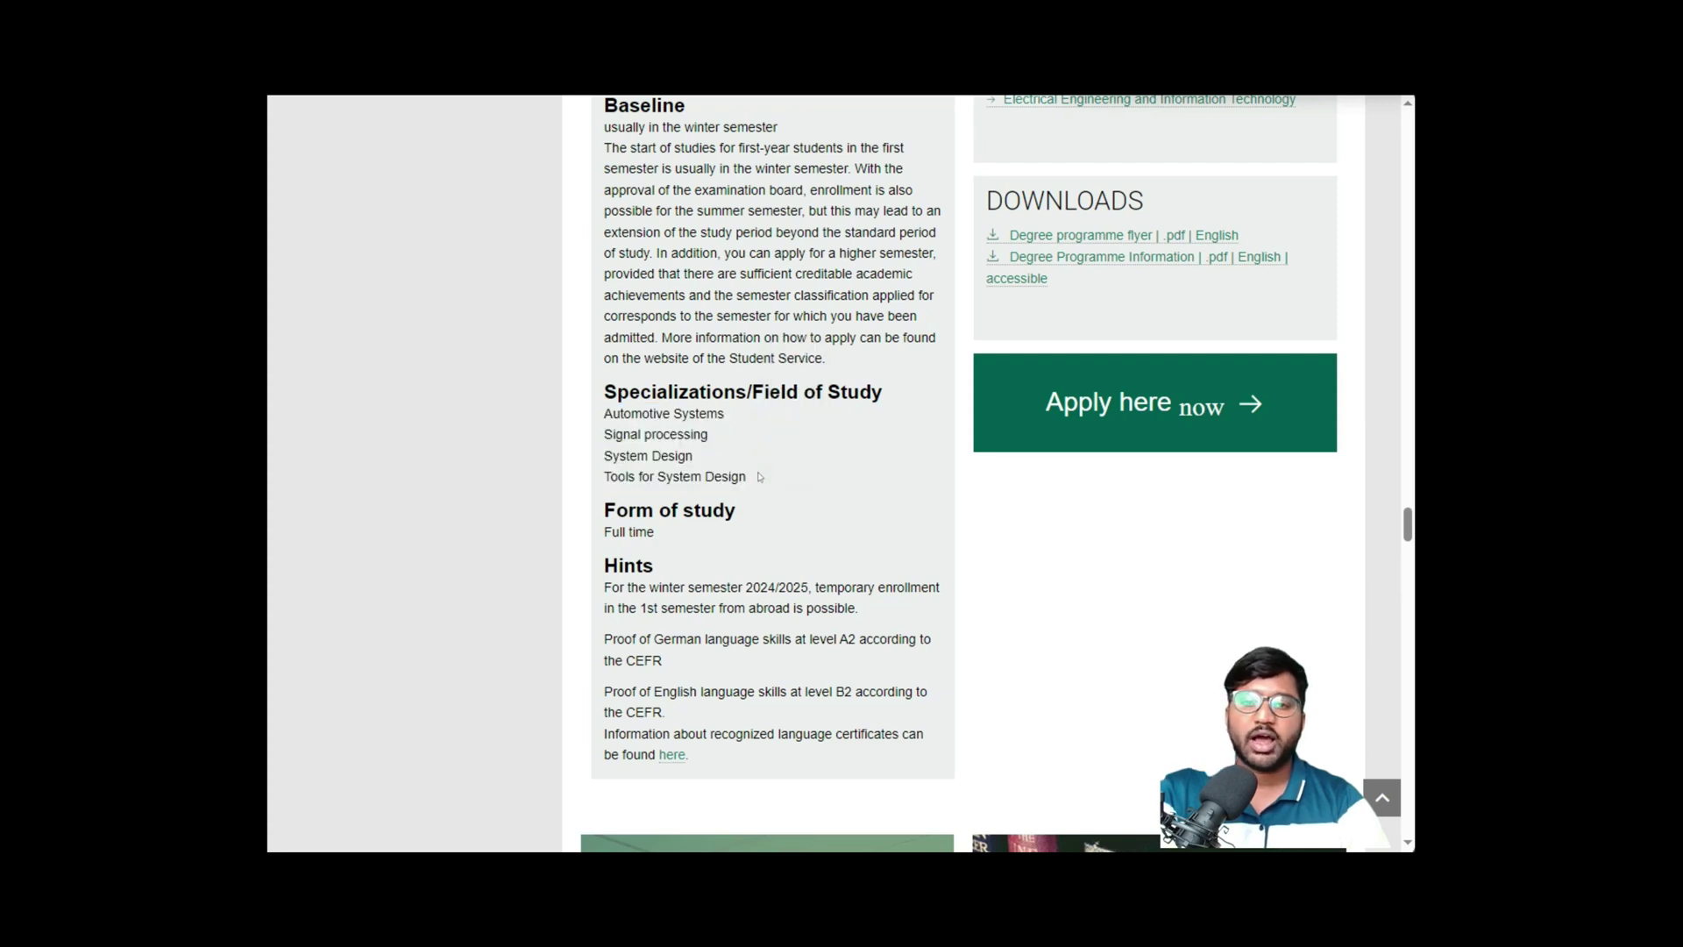
pyautogui.moveTo(623, 429); pyautogui.dragTo(605, 101)
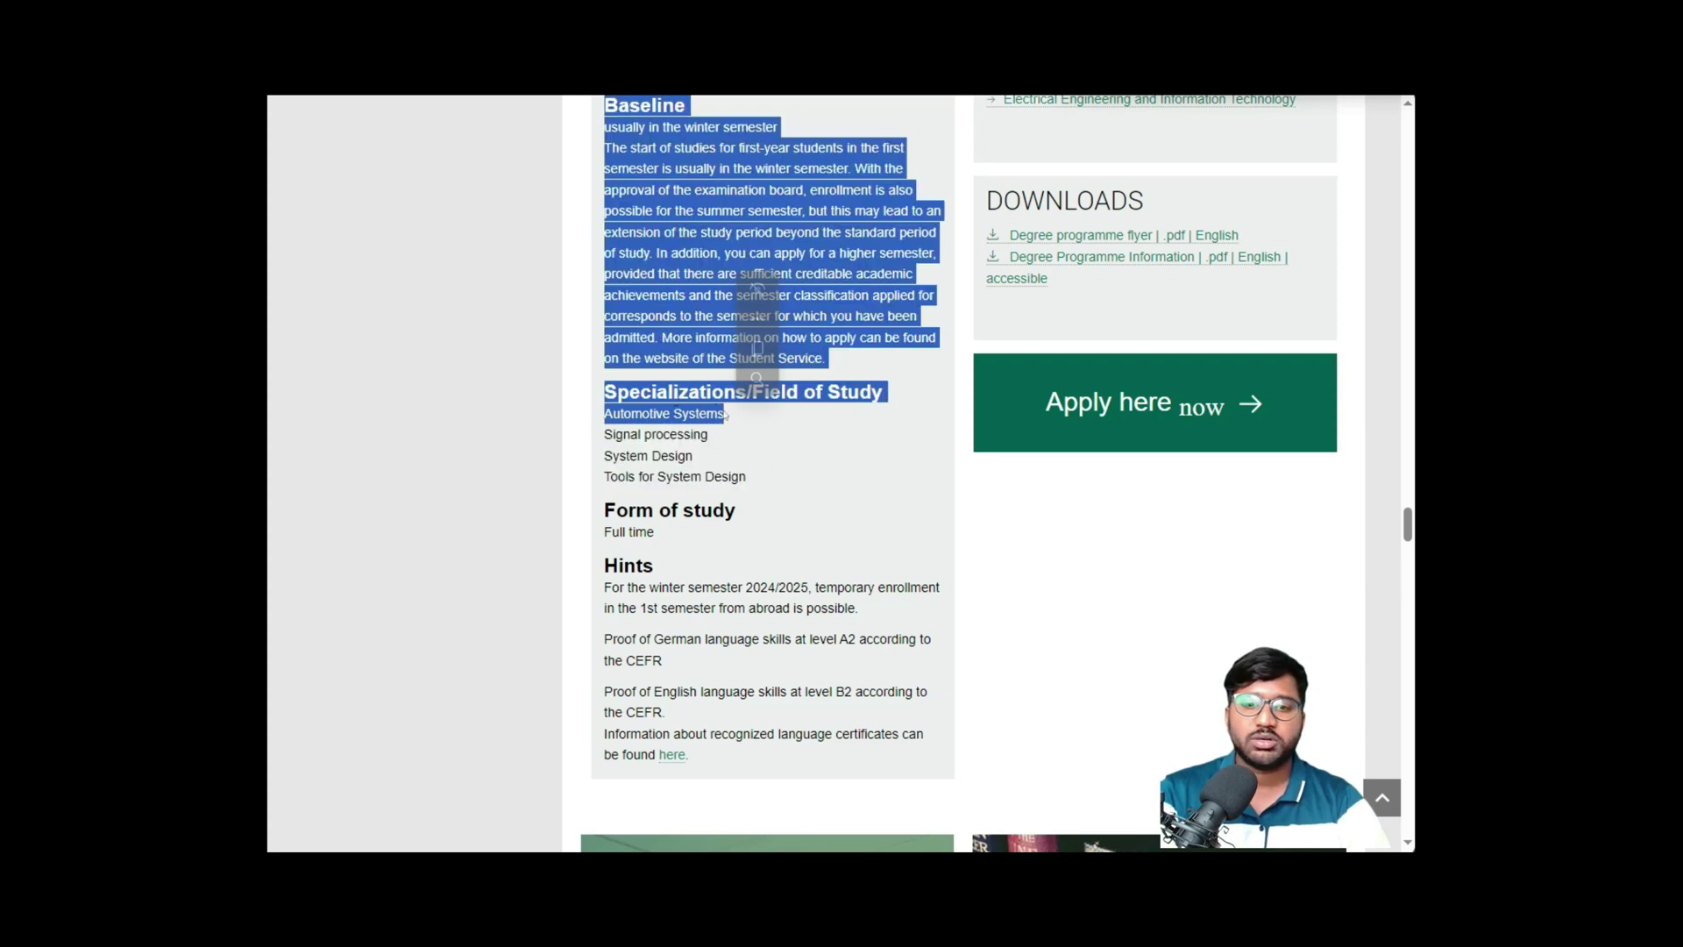
pyautogui.click(780, 447)
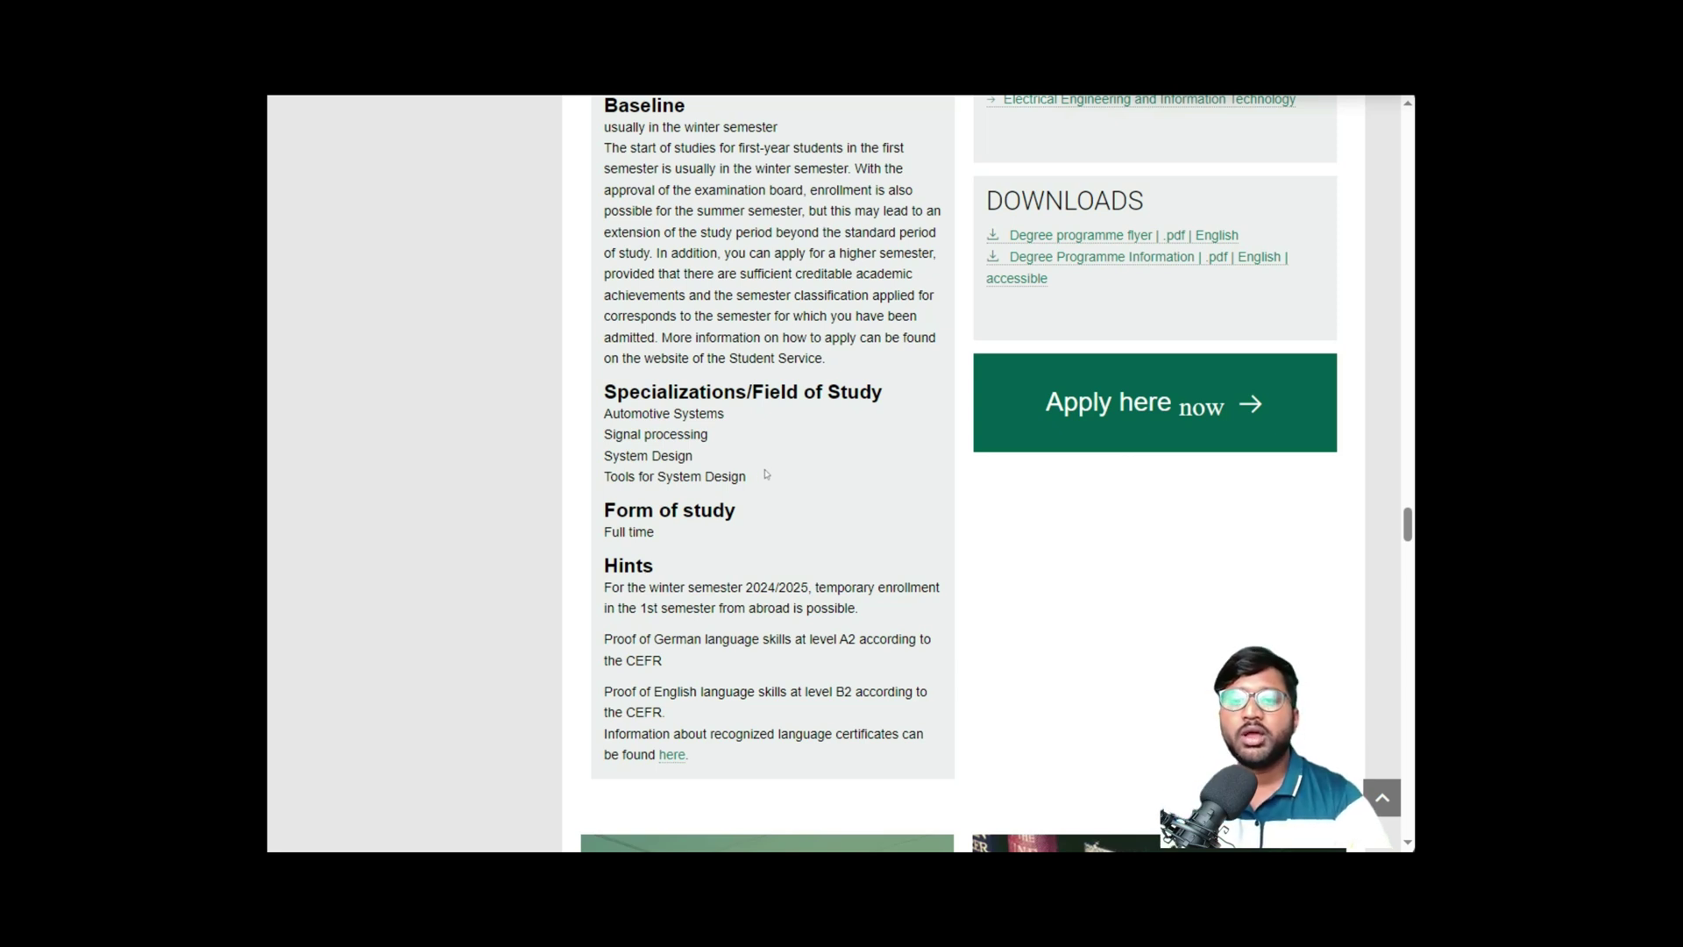
# - Review the English B2 and German A2 requirement hints, then follow 'Apply here now' to the portal
pyautogui.scroll(-1, 761, 473)
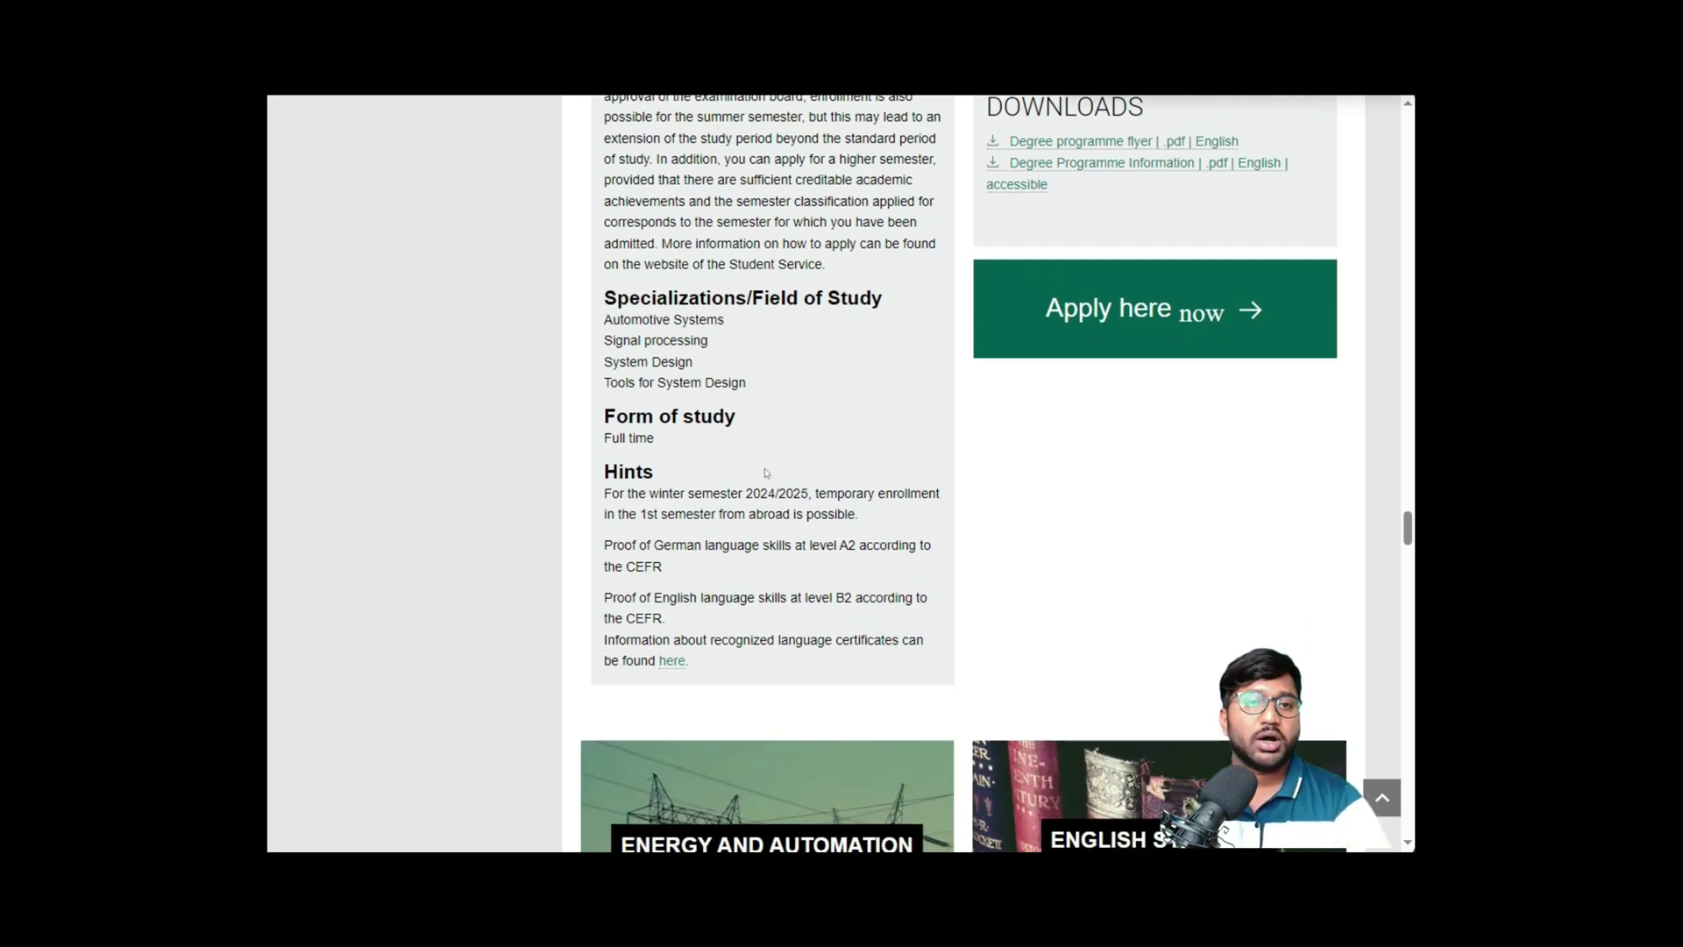
pyautogui.scroll(-2, 764, 473)
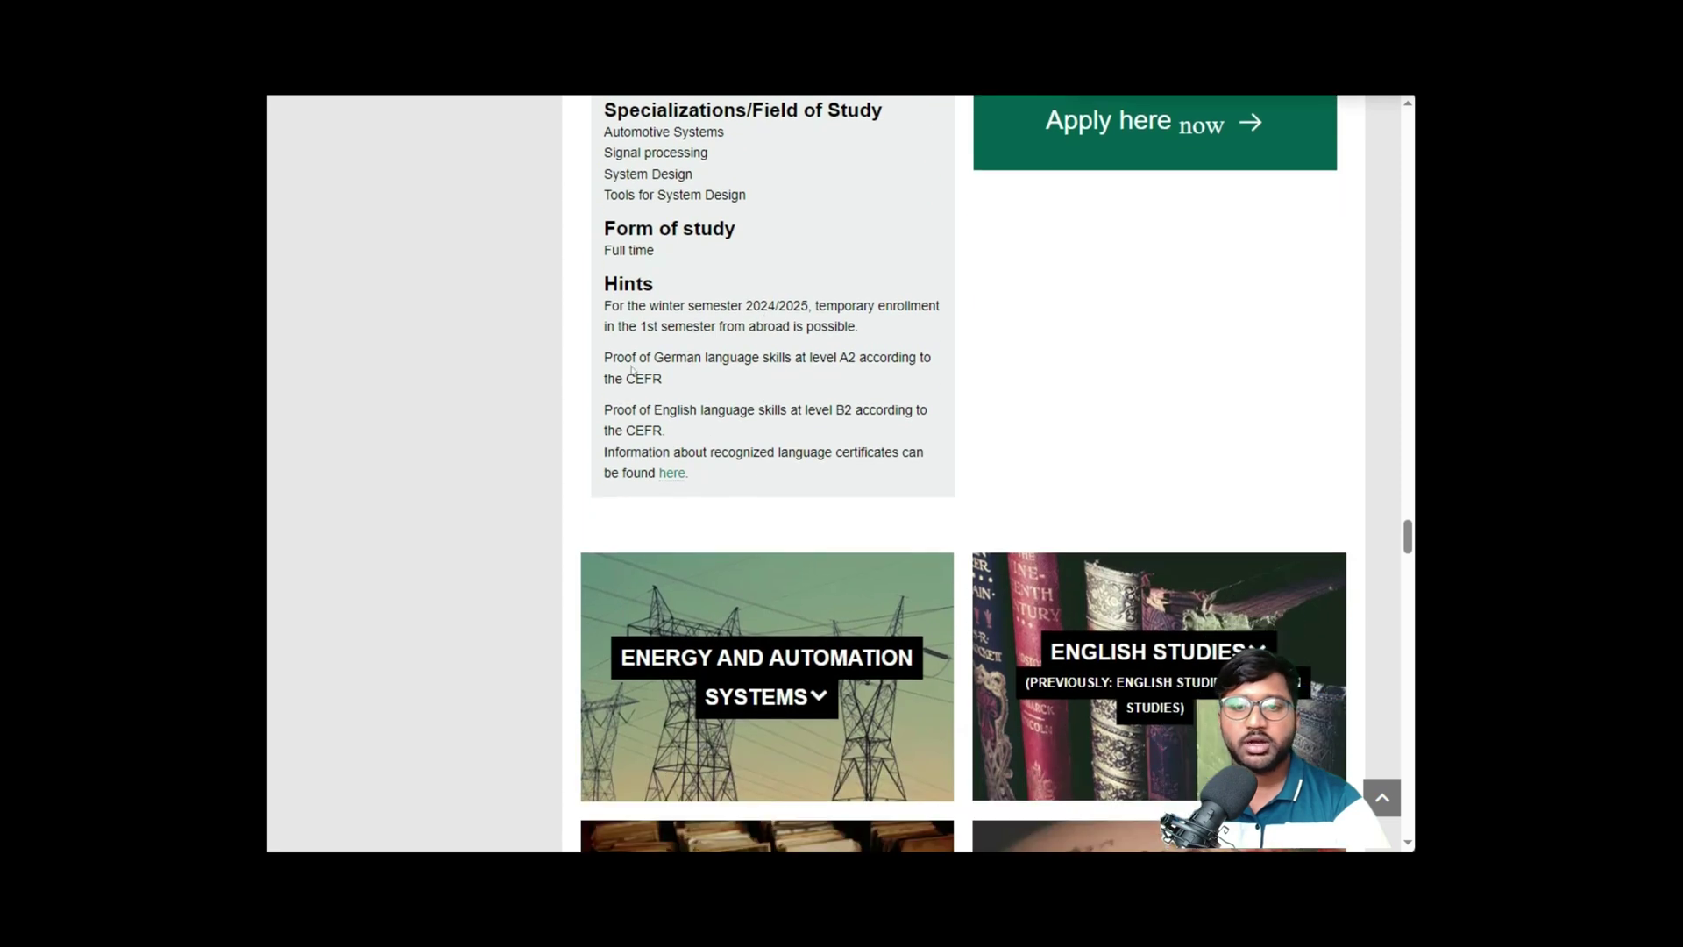
pyautogui.moveTo(611, 357); pyautogui.dragTo(859, 356)
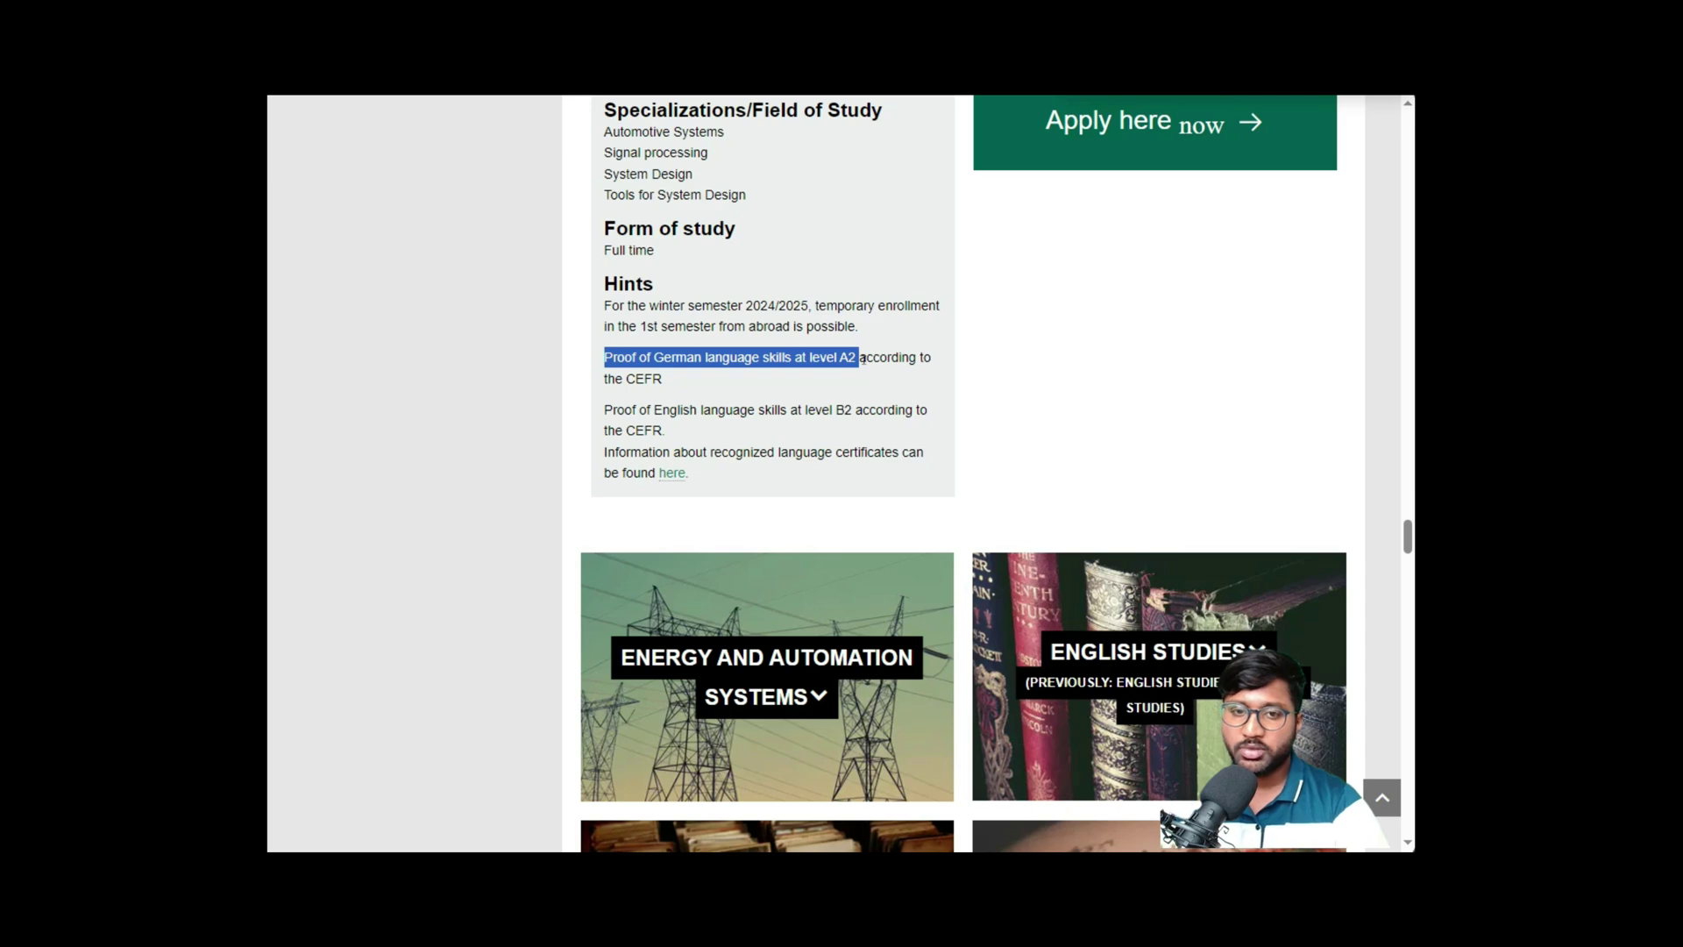
pyautogui.moveTo(663, 410); pyautogui.dragTo(857, 419)
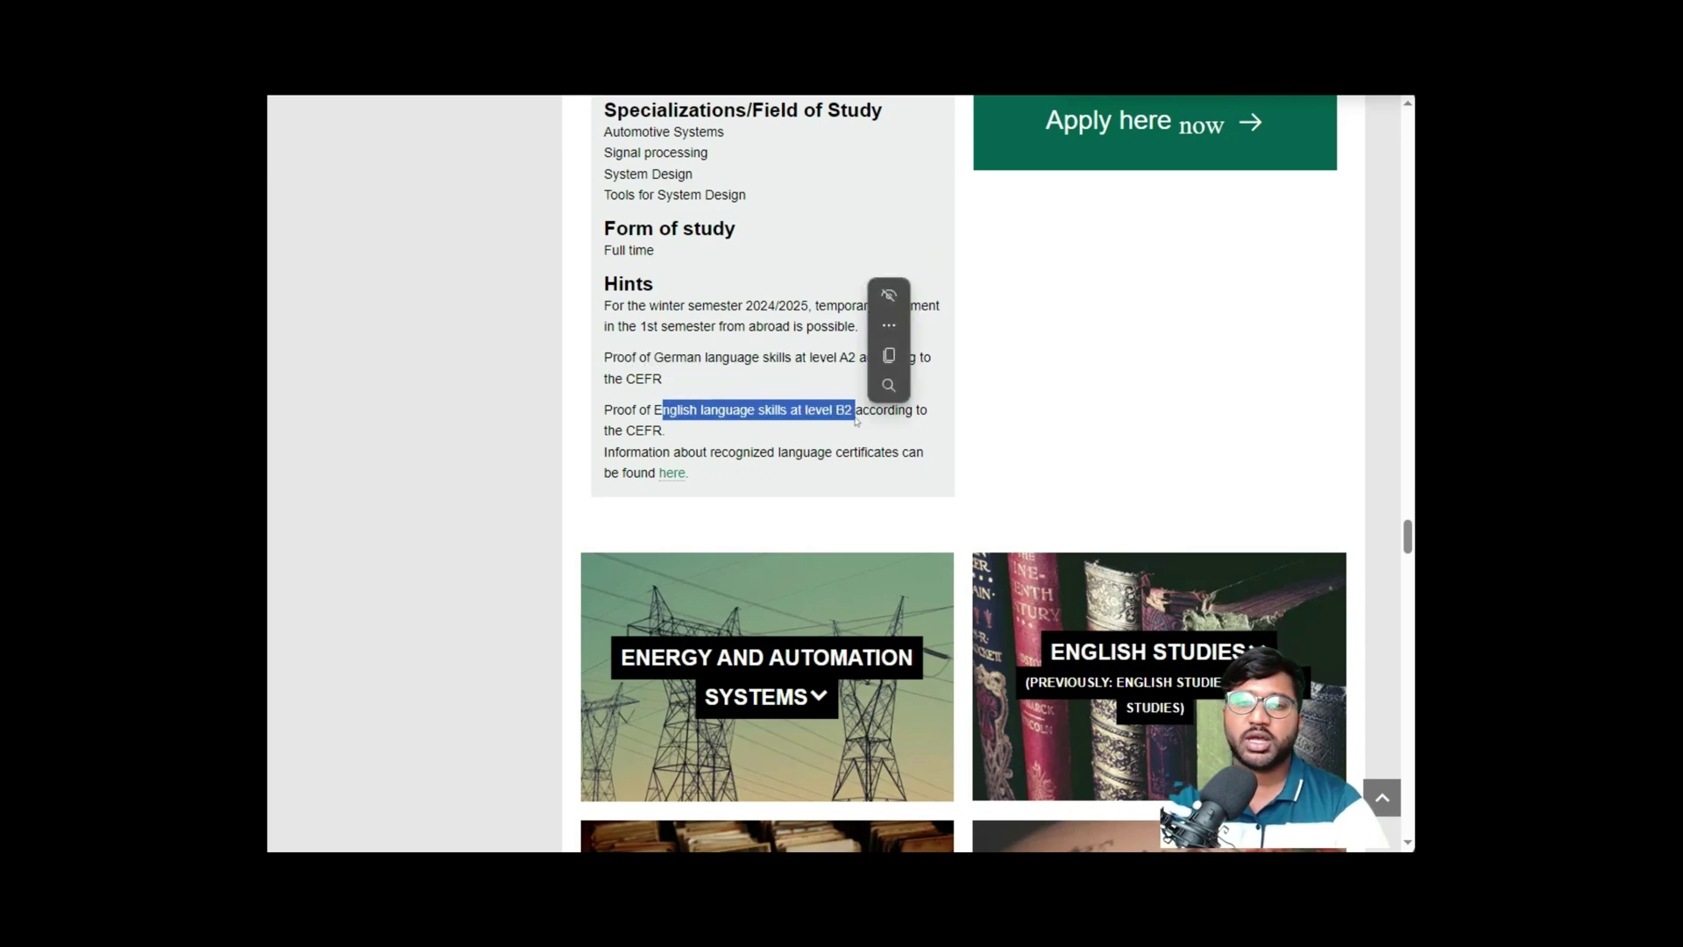
pyautogui.click(1093, 390)
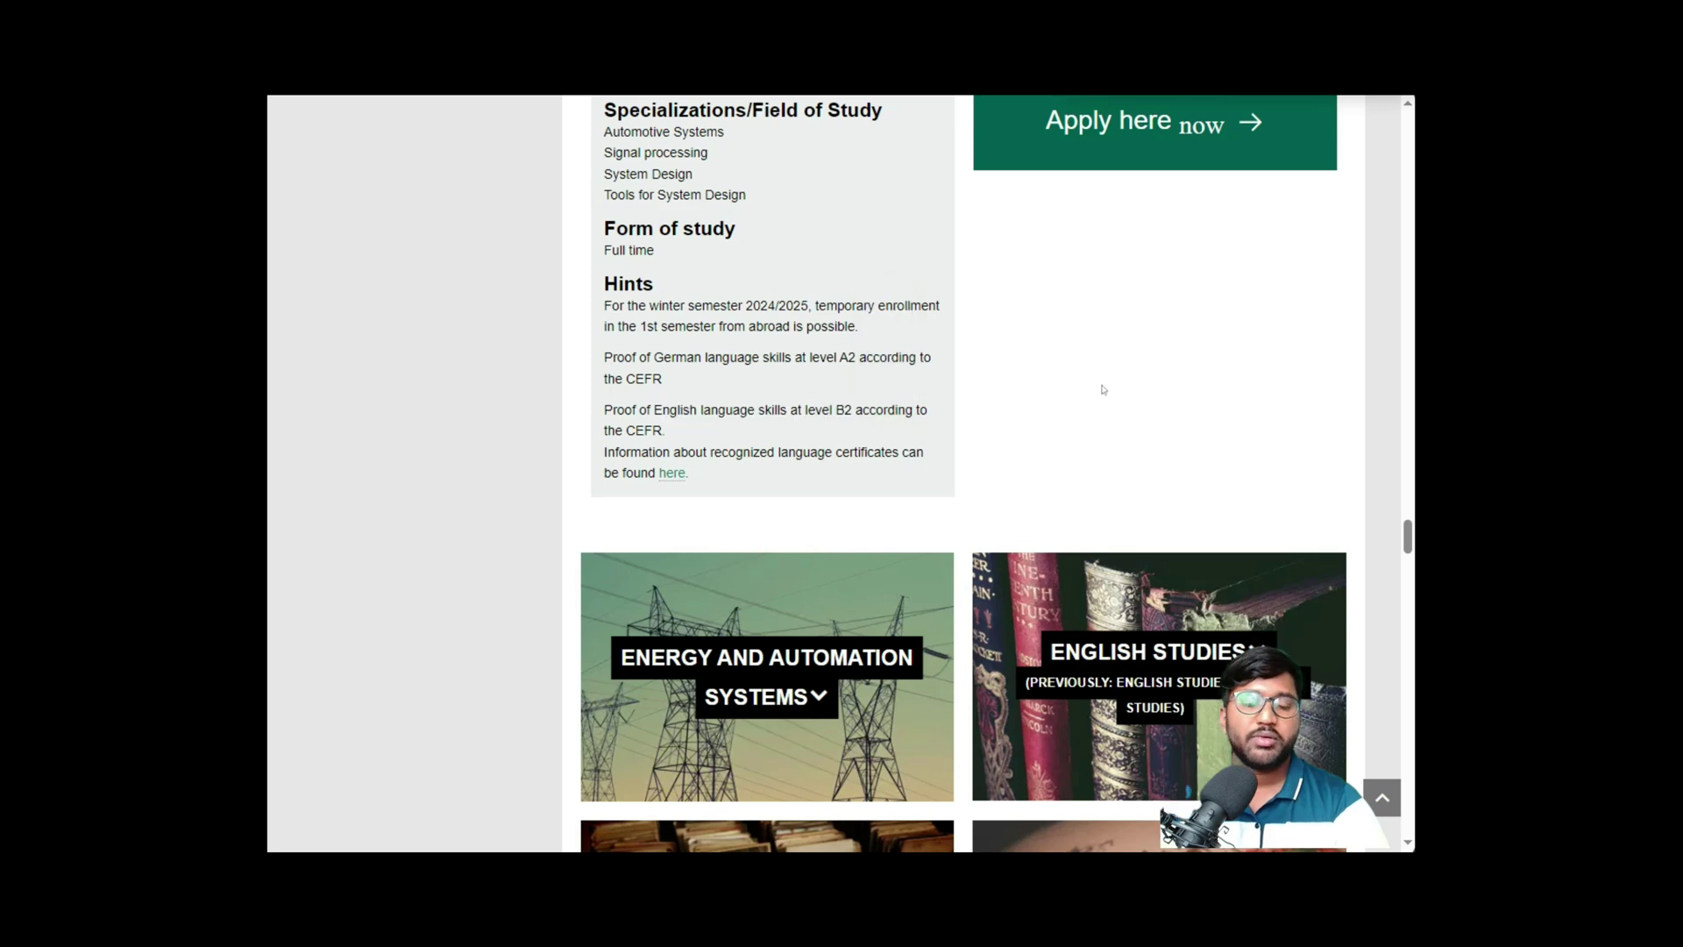
pyautogui.scroll(2, 1113, 414)
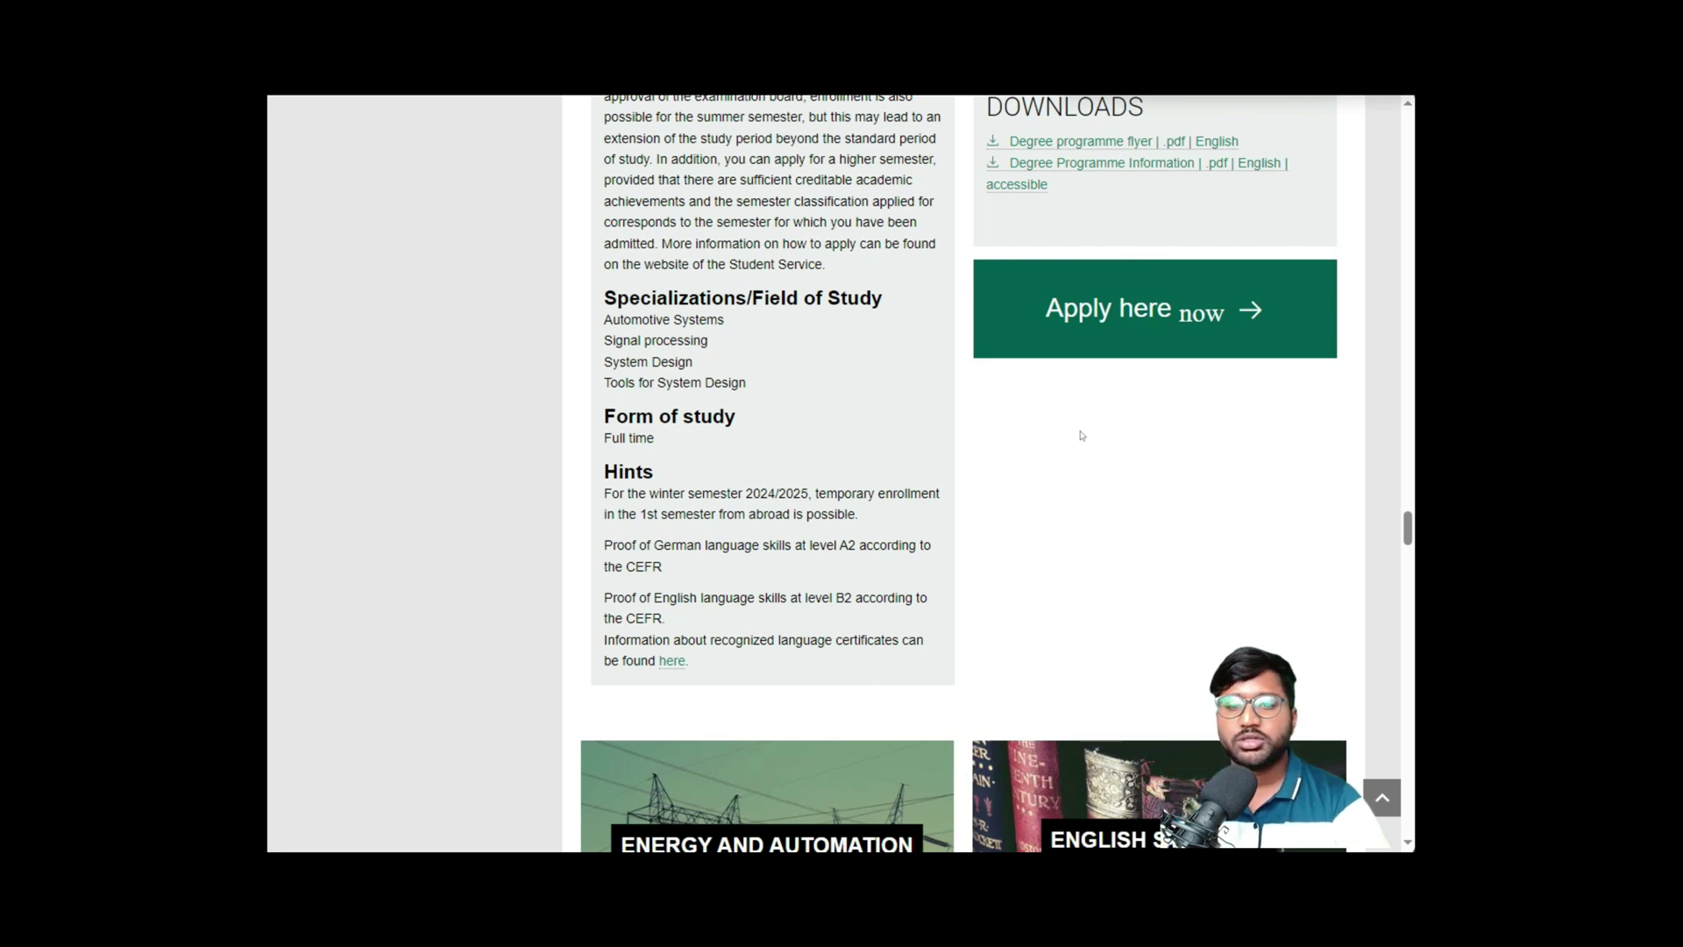
pyautogui.tripleClick(665, 561)
pyautogui.click(675, 566)
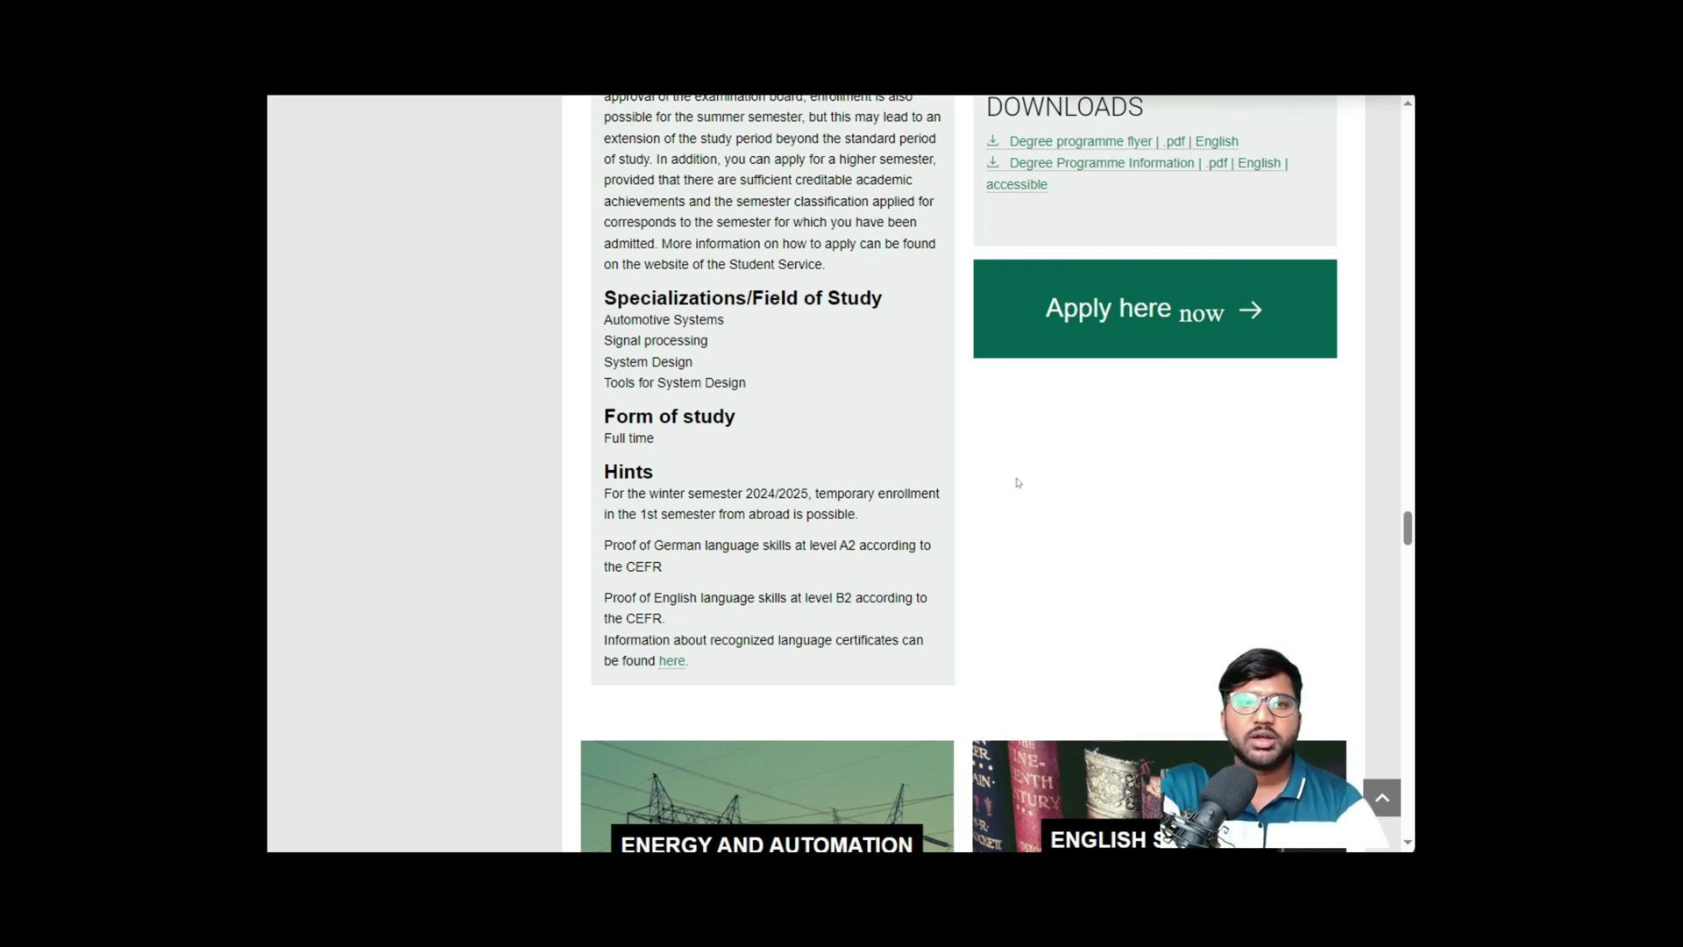
pyautogui.click(1068, 332)
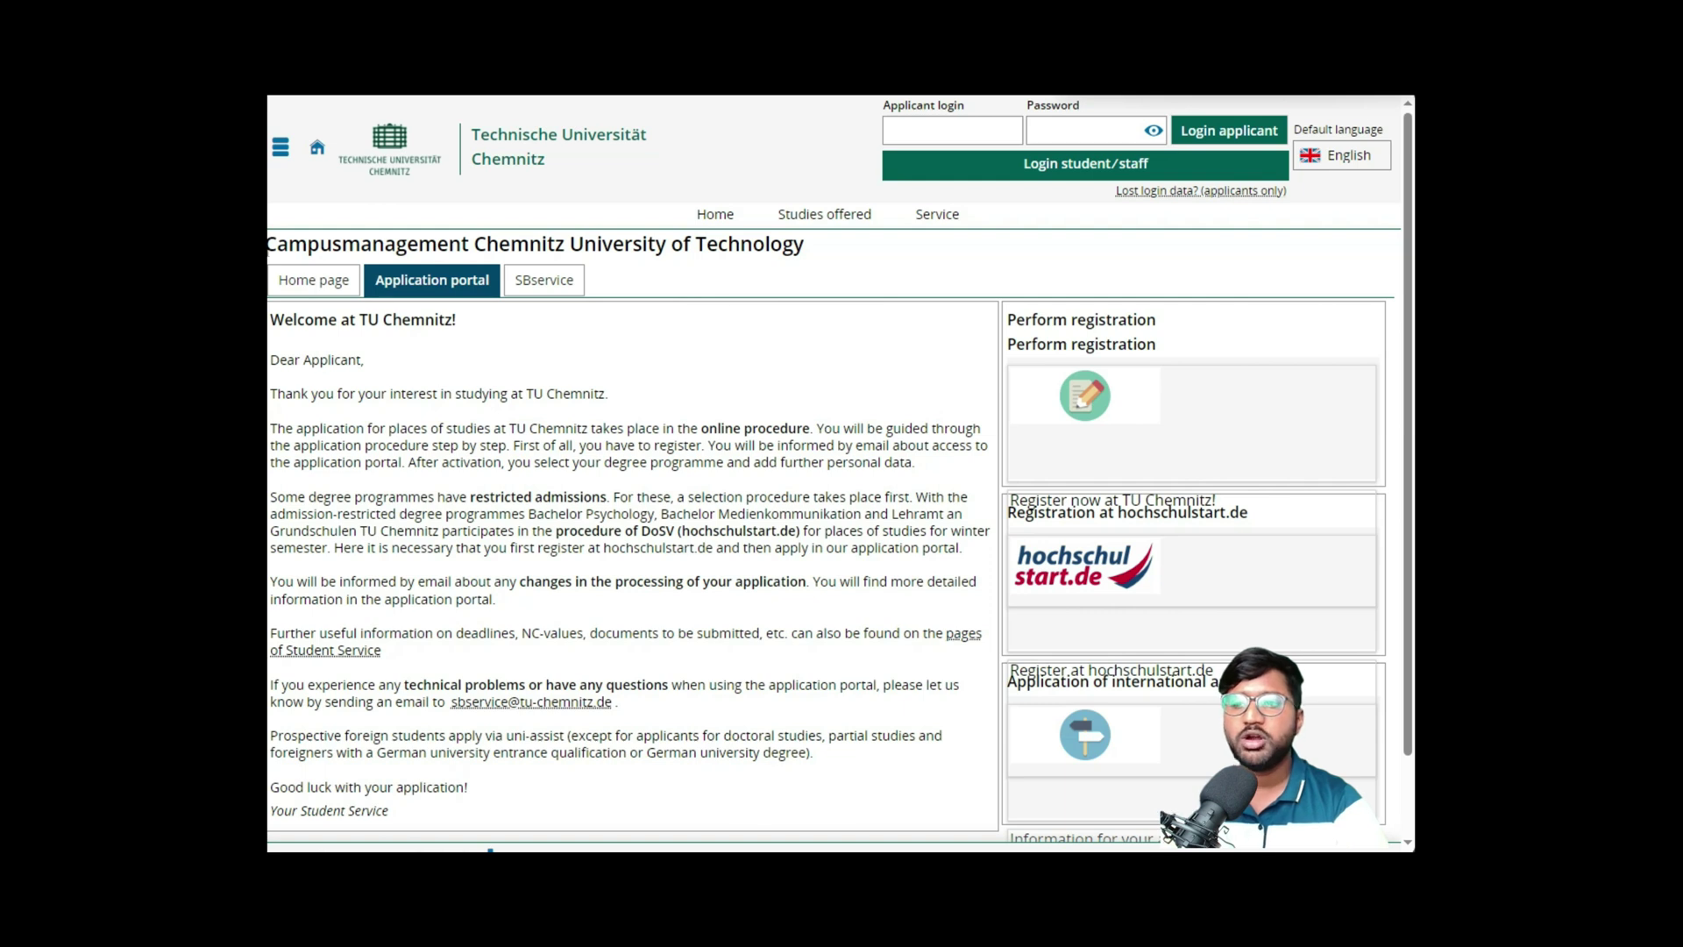
# - Go to the Bewerbungsportal and choose Perform registration to open the new-applicant form
pyautogui.click(314, 280)
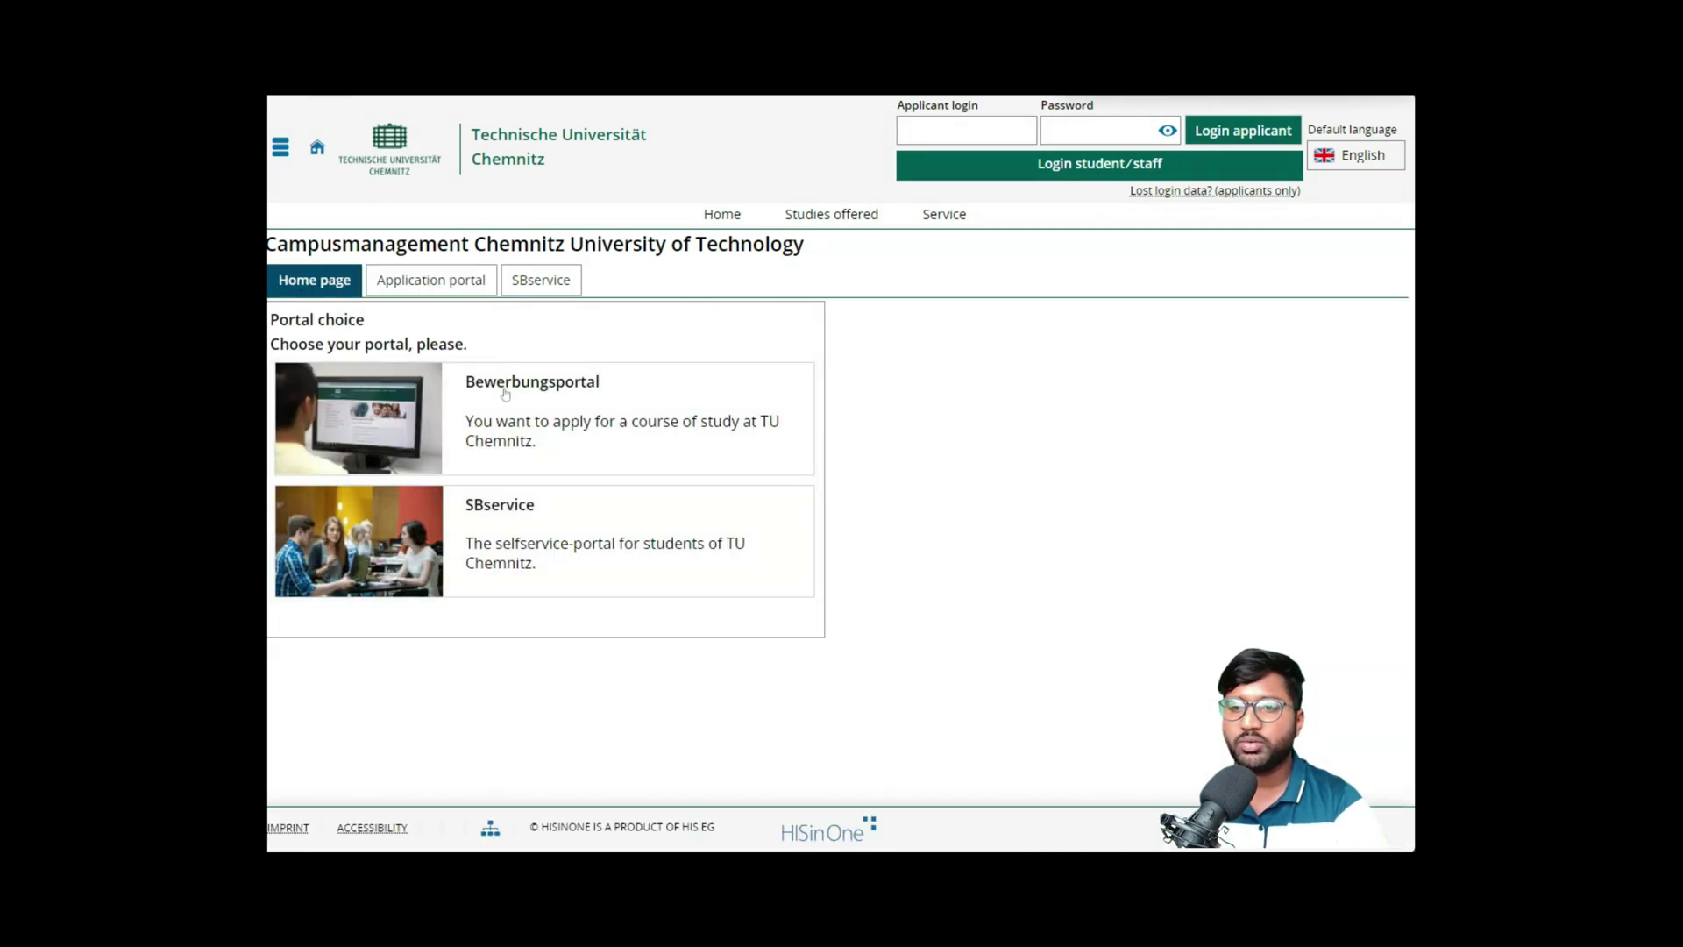
pyautogui.click(587, 441)
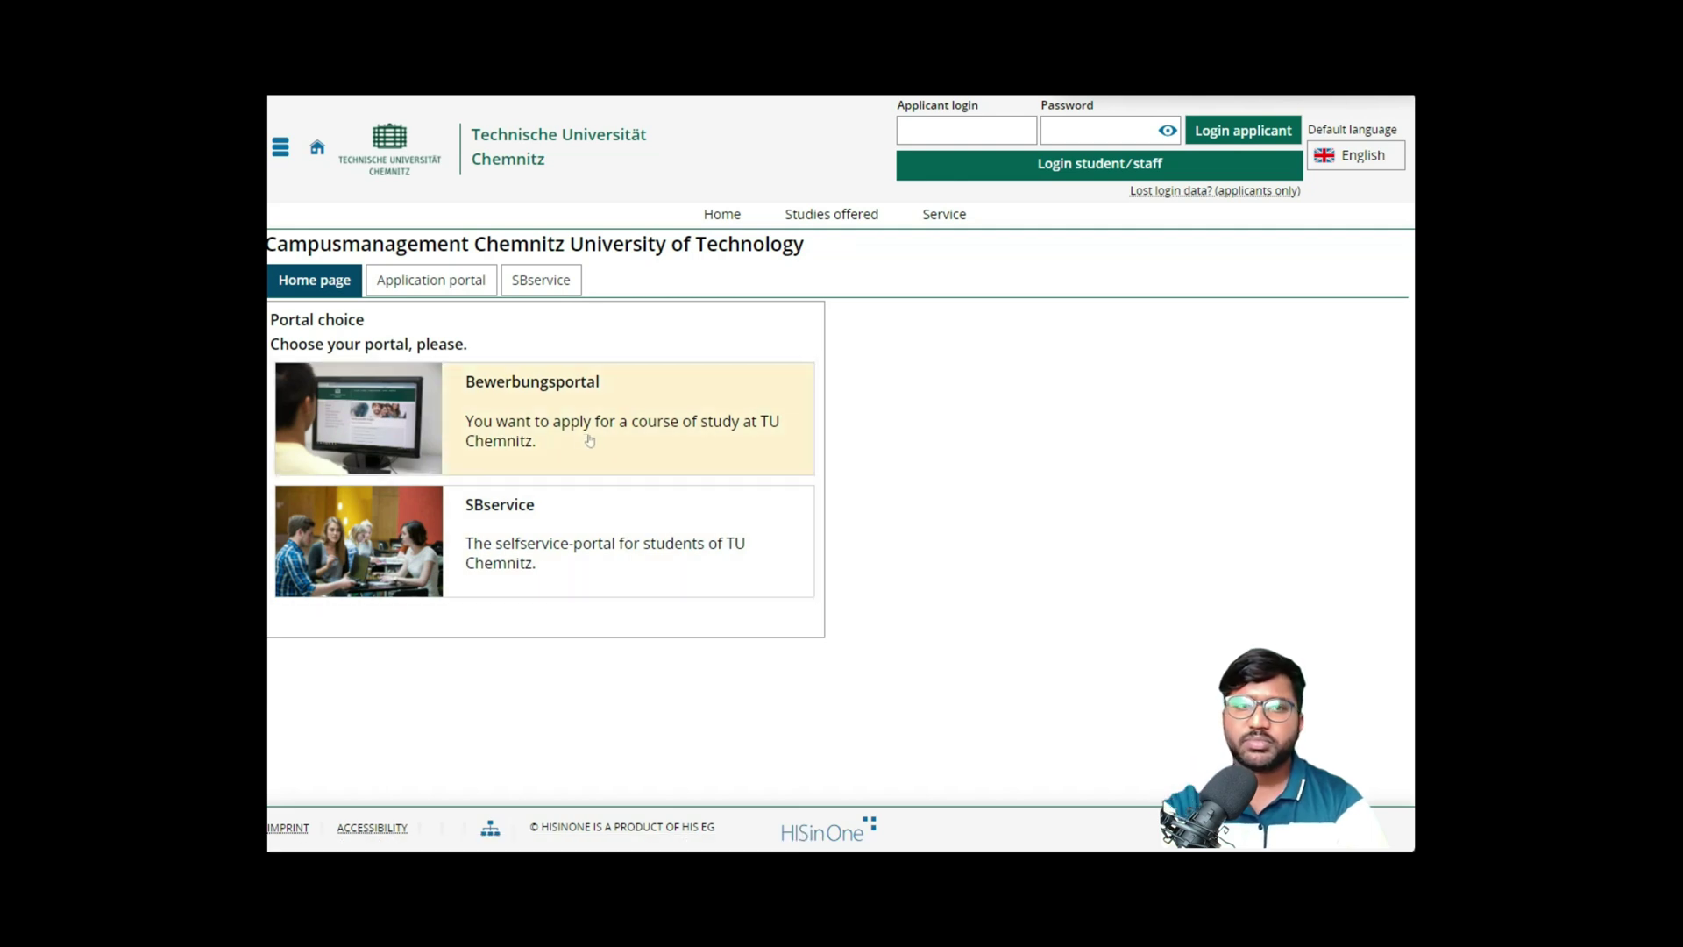
pyautogui.click(488, 284)
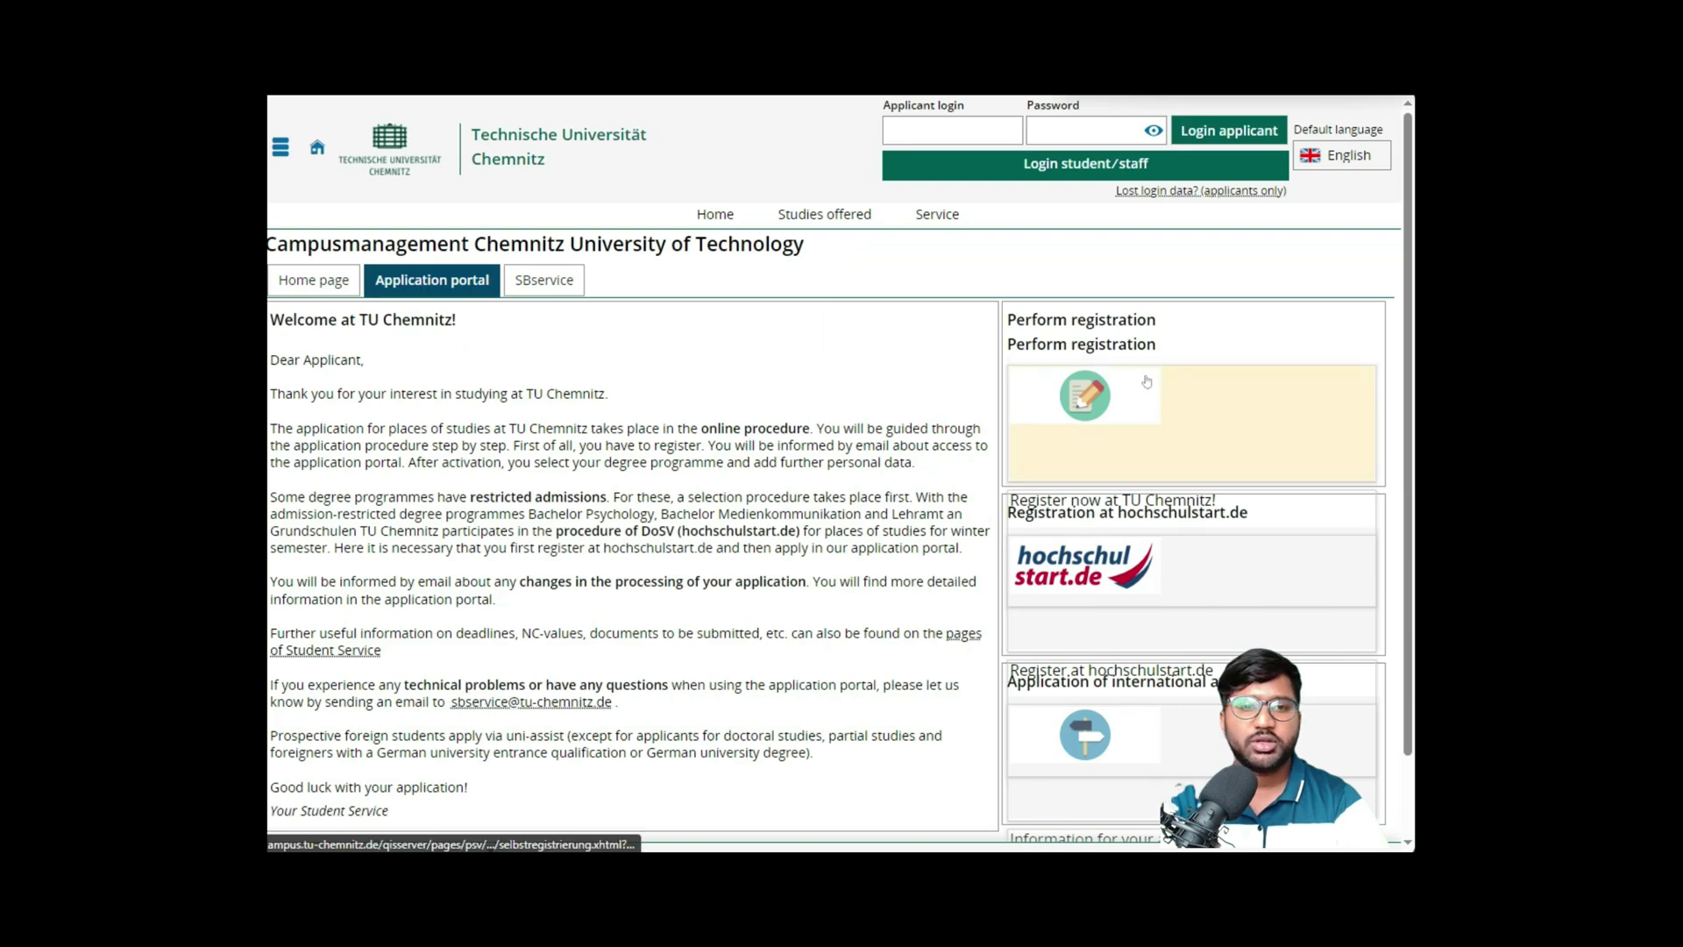
pyautogui.moveTo(1017, 319); pyautogui.dragTo(1137, 345)
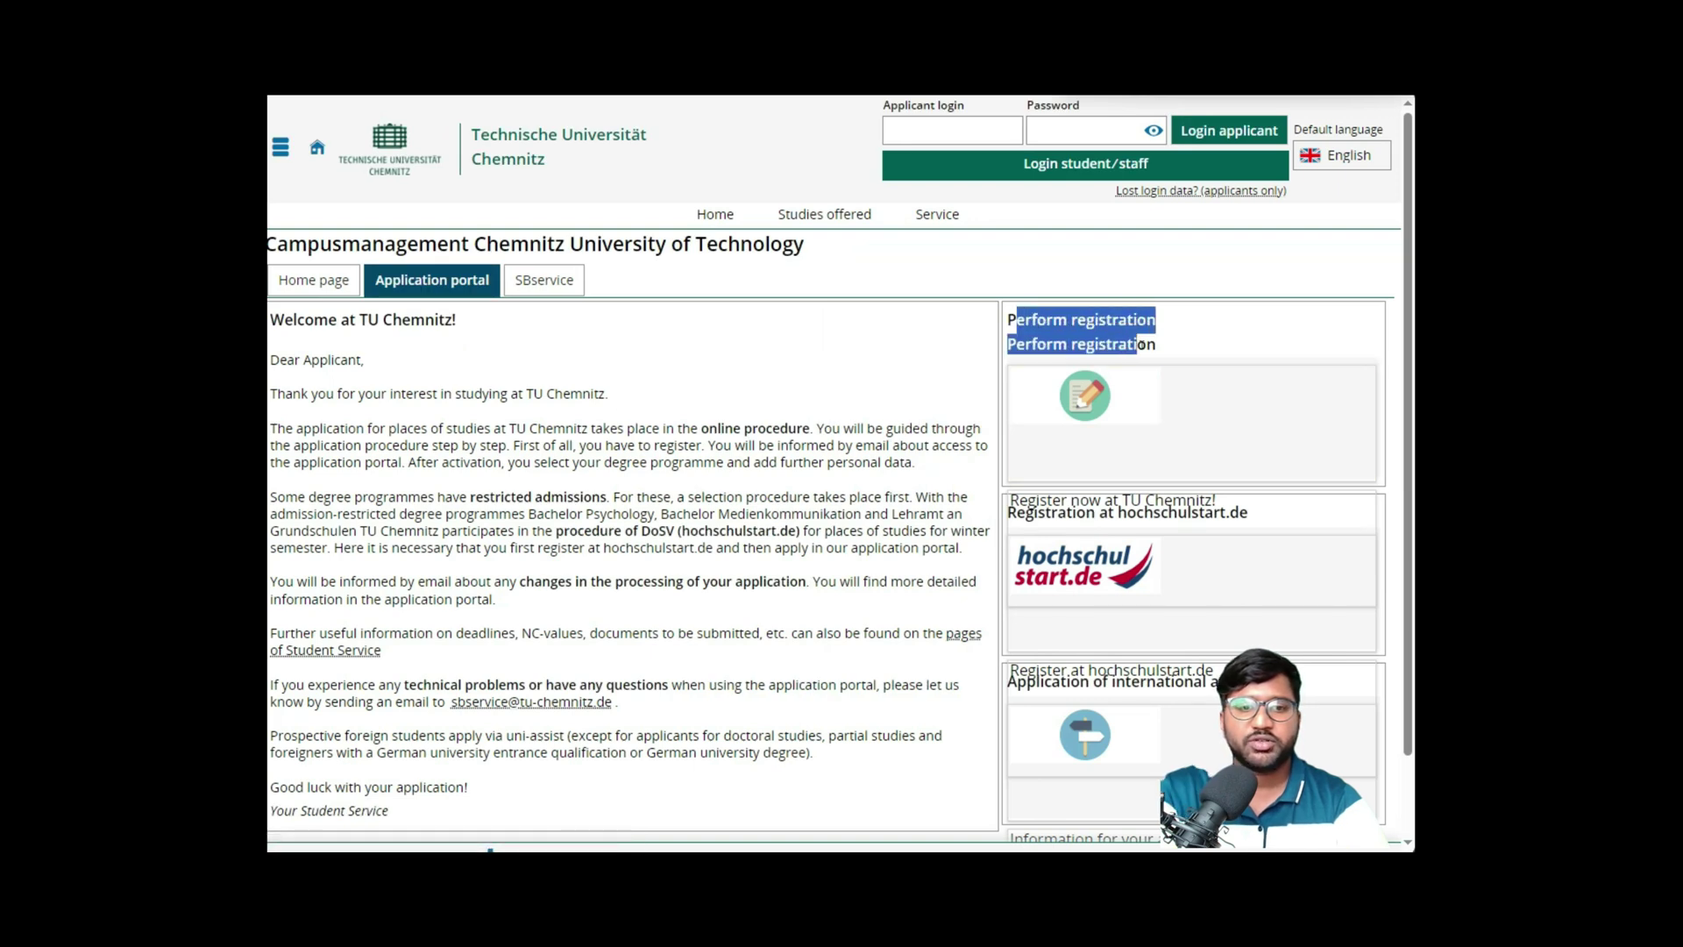
pyautogui.click(1106, 410)
# - Fill in the registration form's personal, contact and password fields
pyautogui.scroll(-10, 1025, 347)
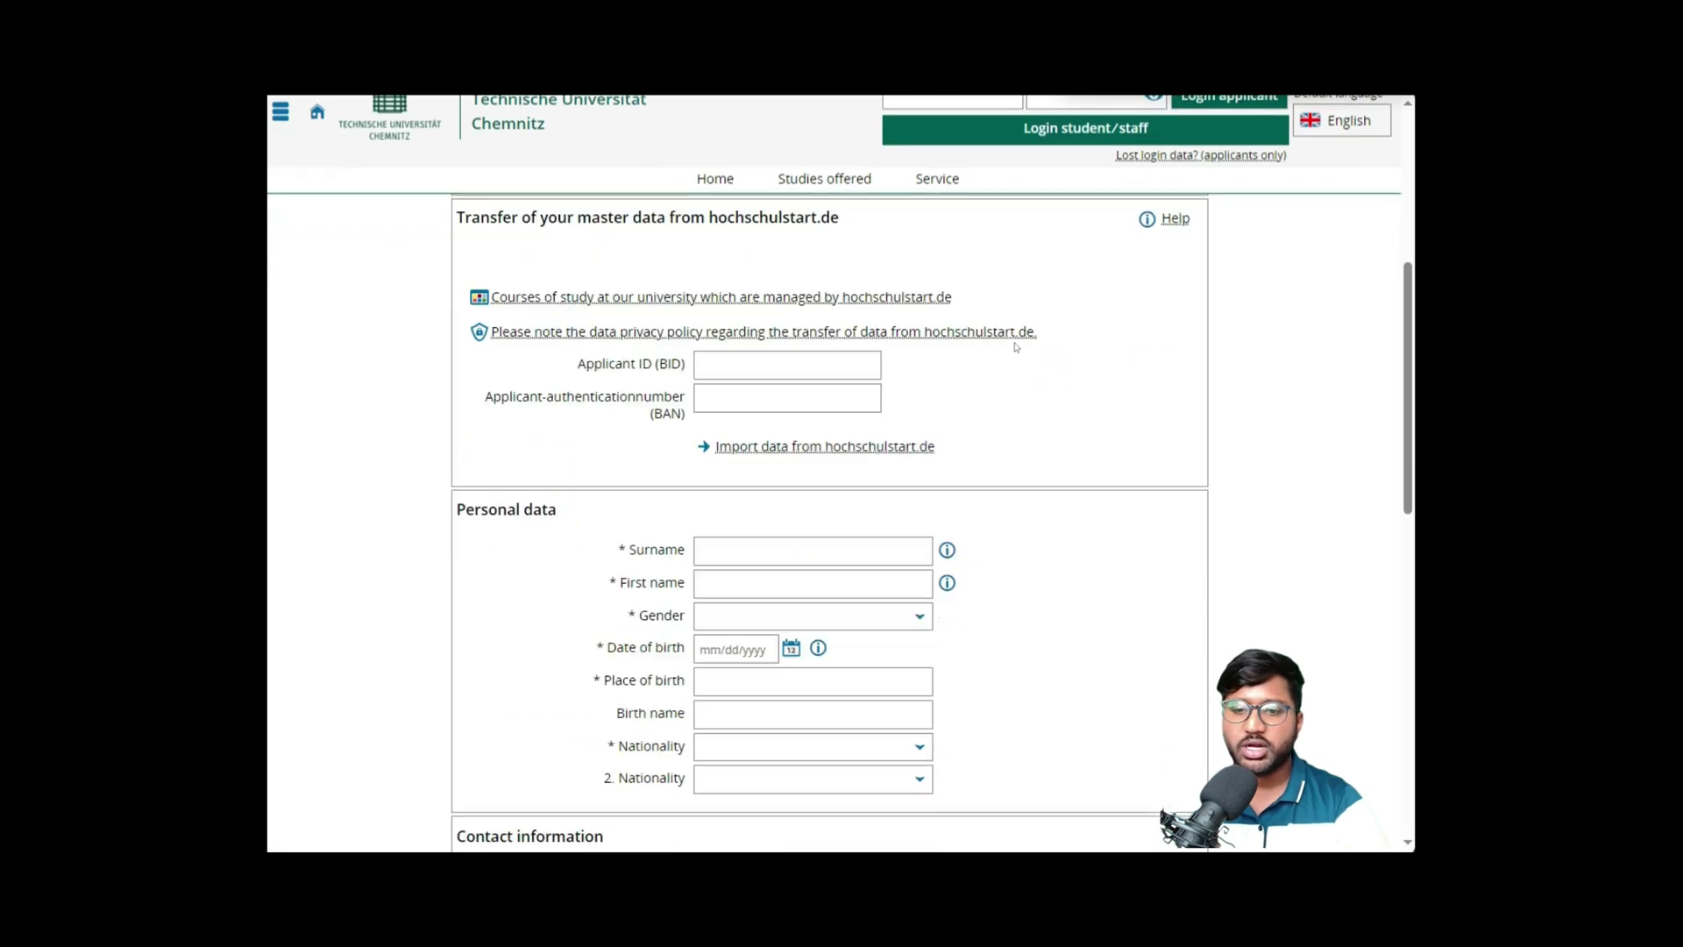
pyautogui.scroll(5, 1015, 349)
pyautogui.scroll(2, 1016, 347)
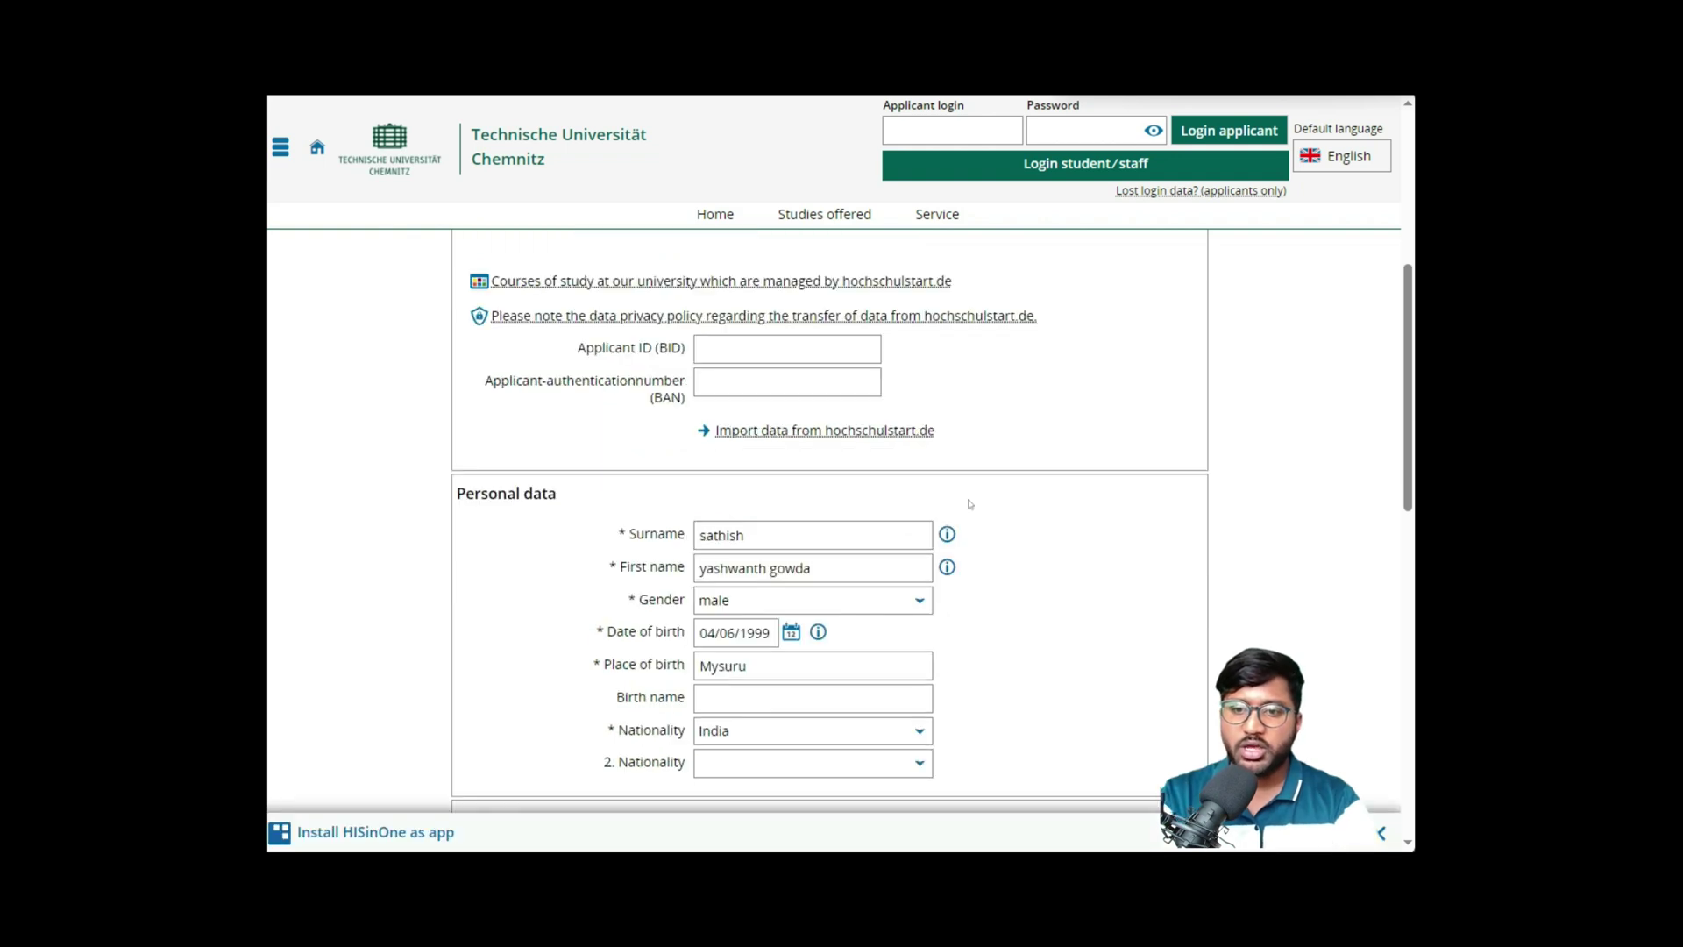
pyautogui.scroll(-2, 969, 504)
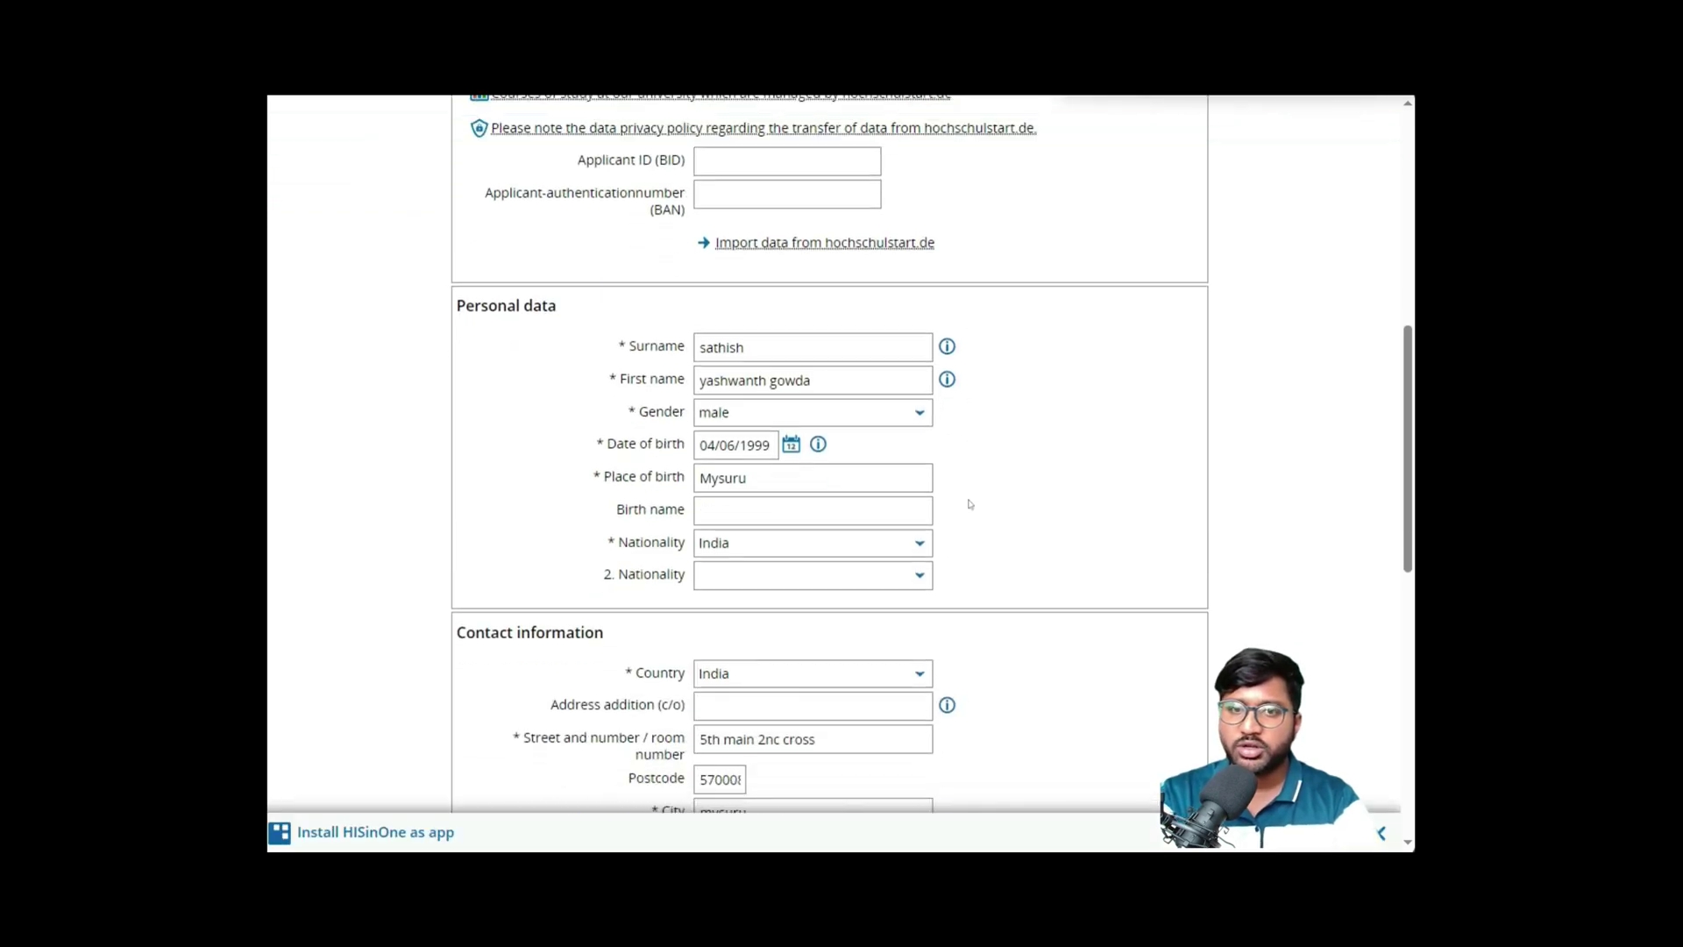
pyautogui.scroll(-5, 969, 504)
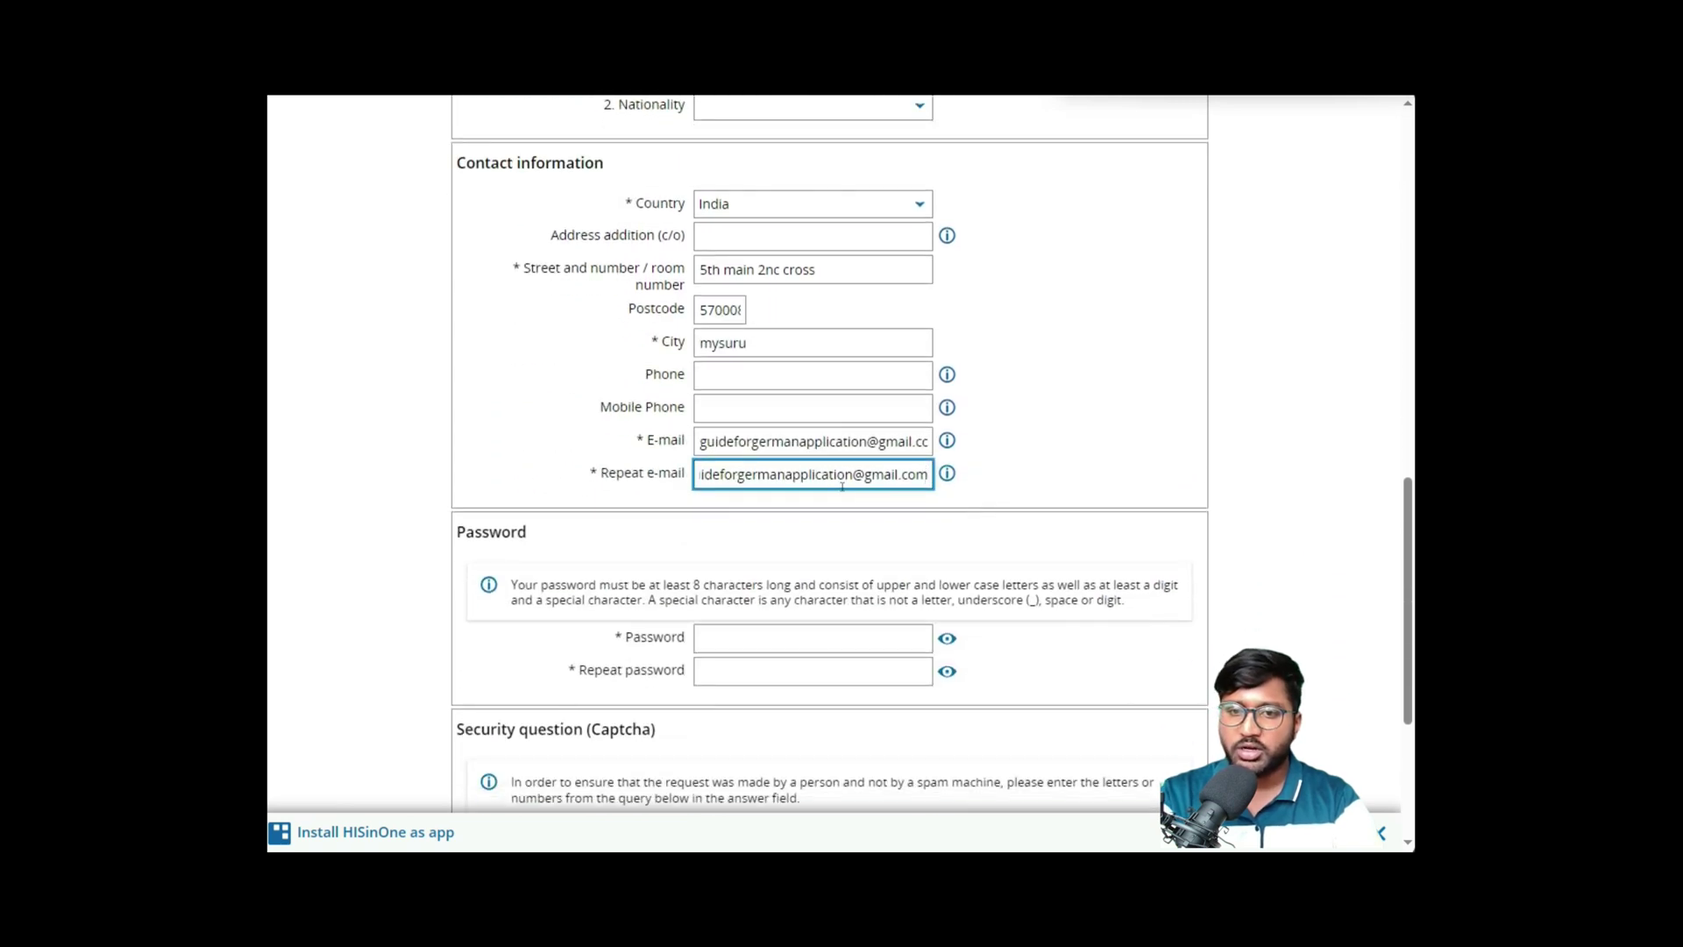
pyautogui.scroll(-3, 819, 470)
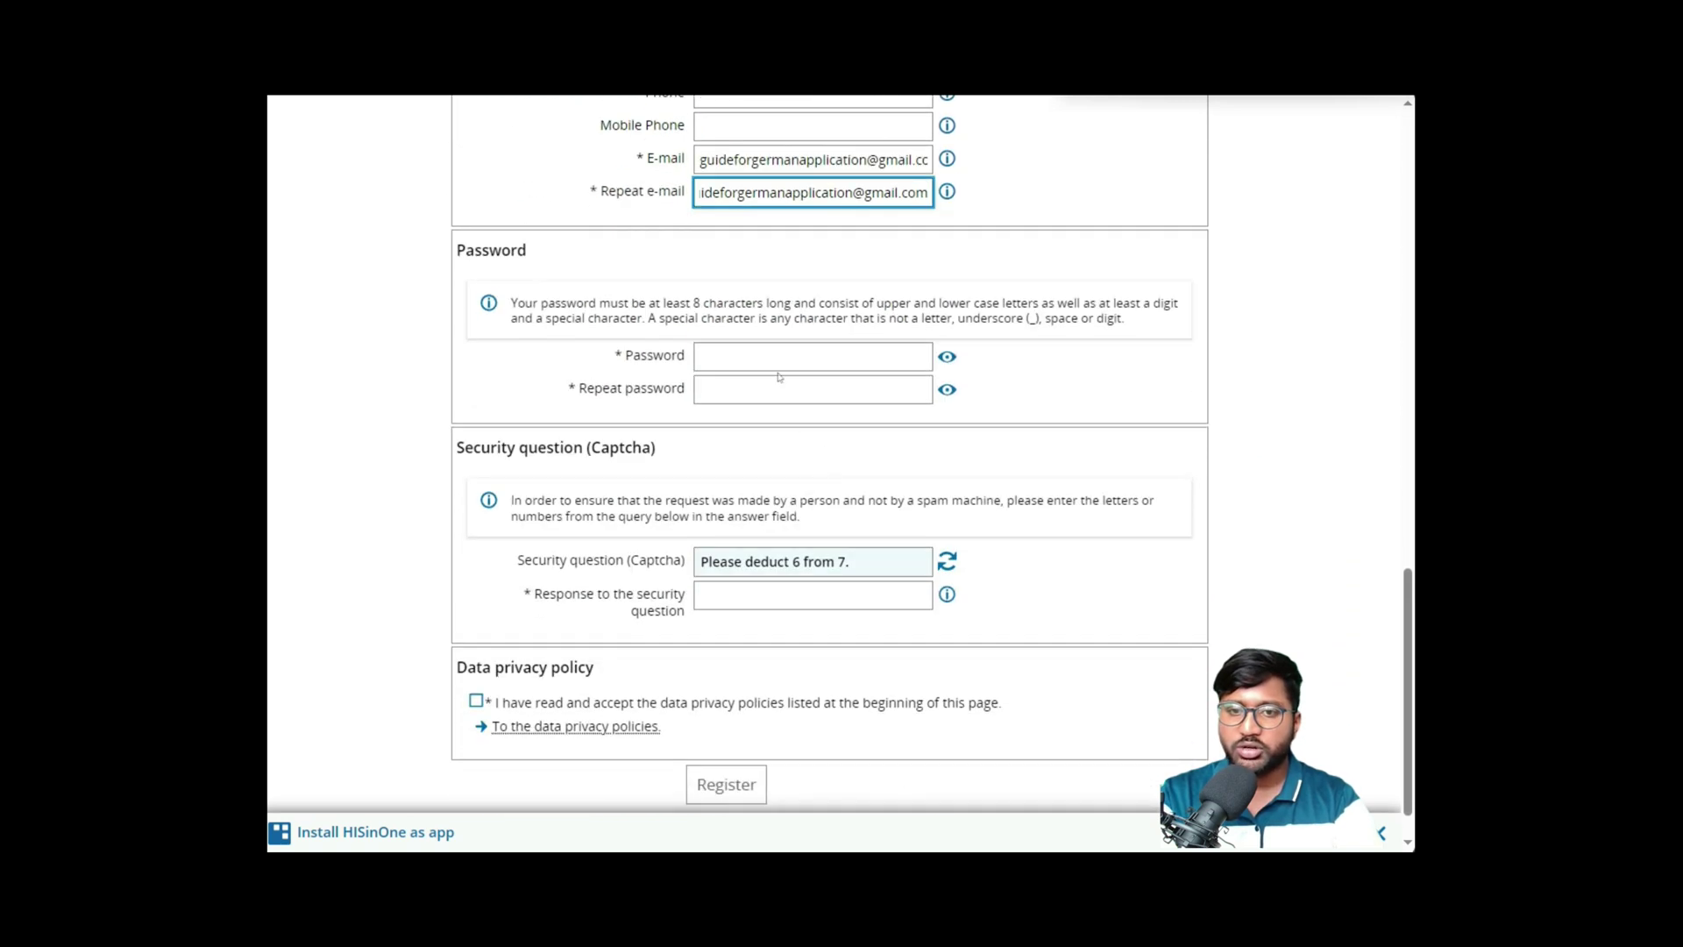
pyautogui.click(781, 367)
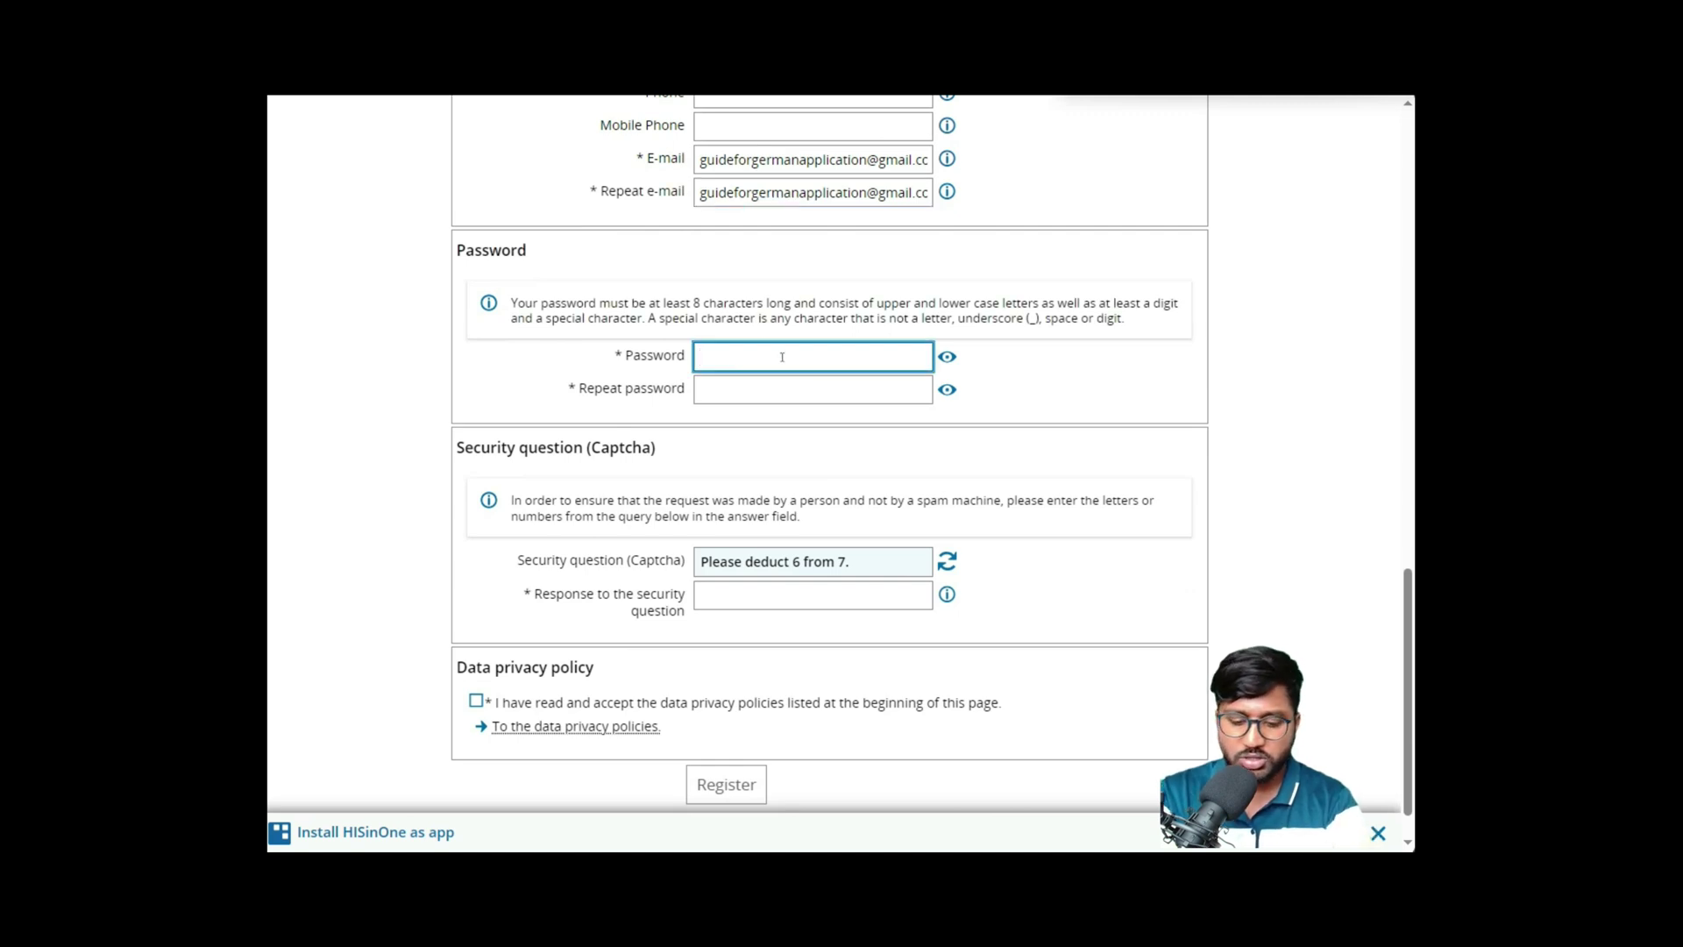
pyautogui.write('a')
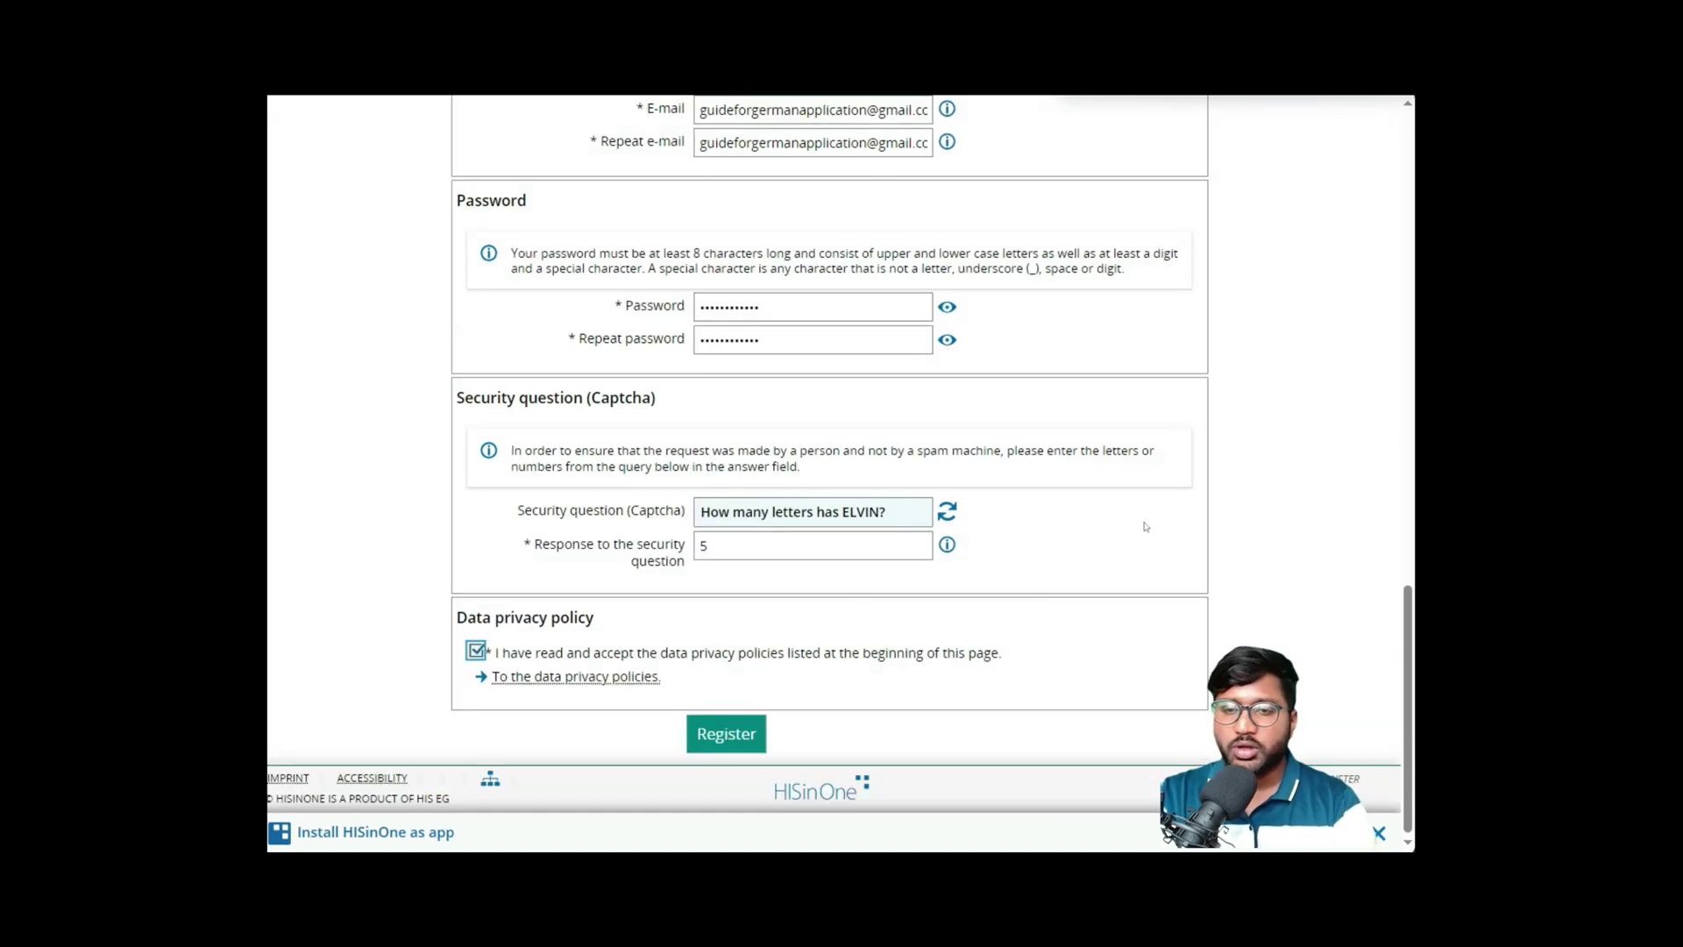
# - Check the completed form and submit the registration with Register
pyautogui.scroll(5, 1006, 497)
pyautogui.scroll(5, 1008, 500)
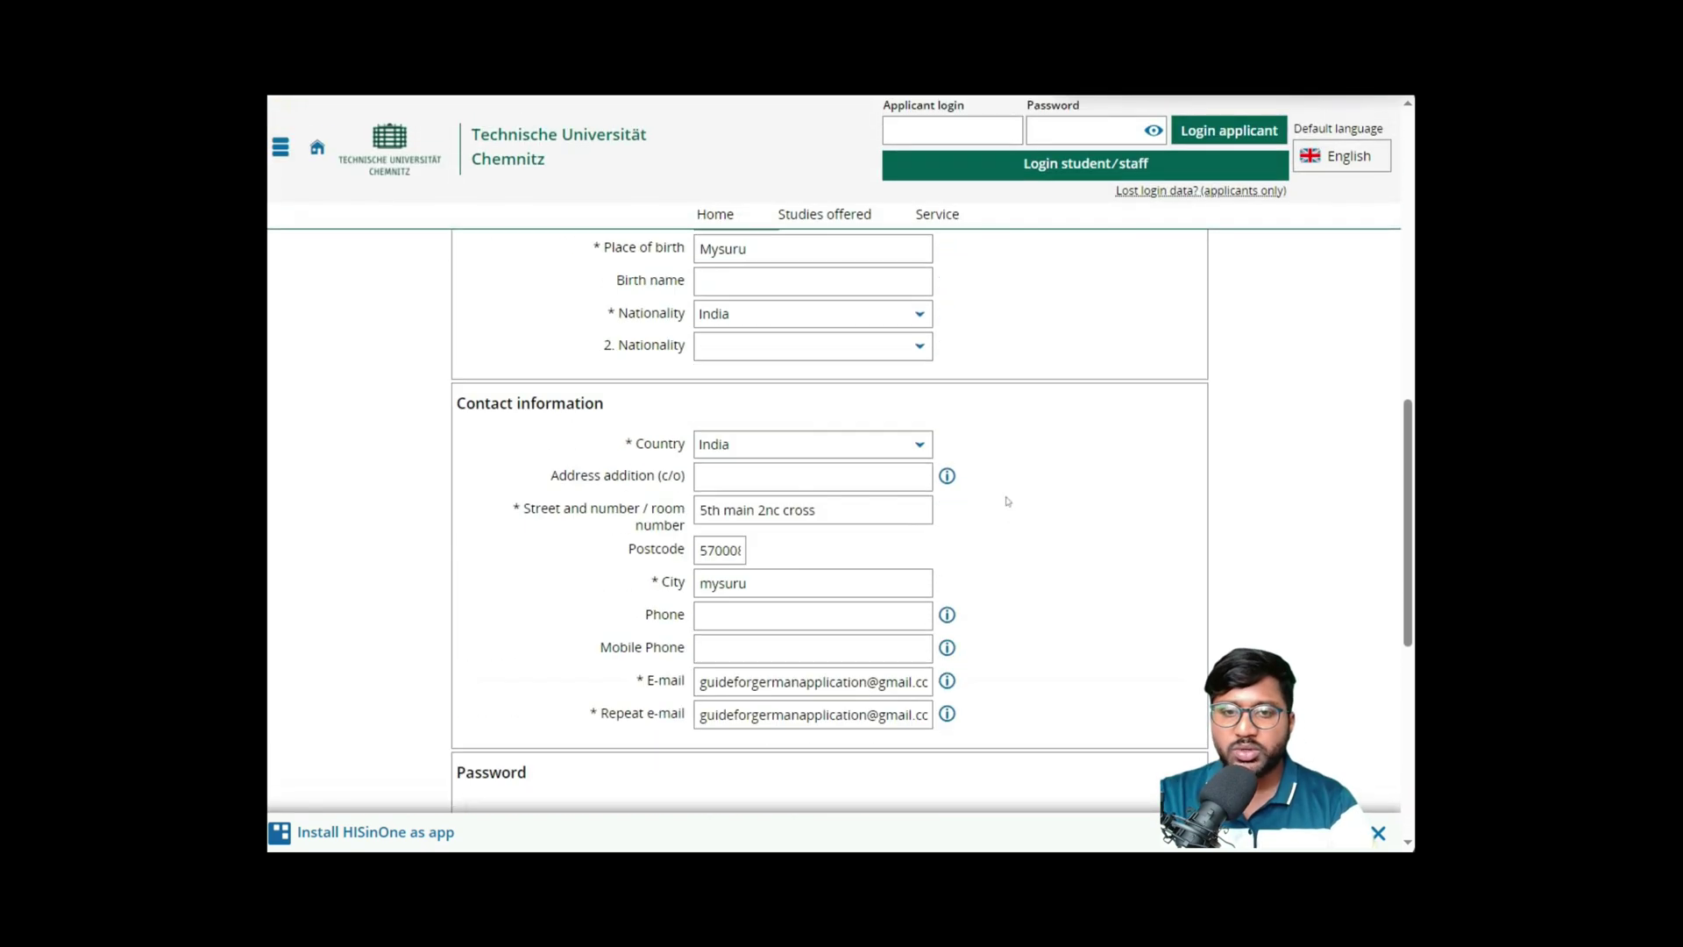
pyautogui.scroll(-7, 1006, 501)
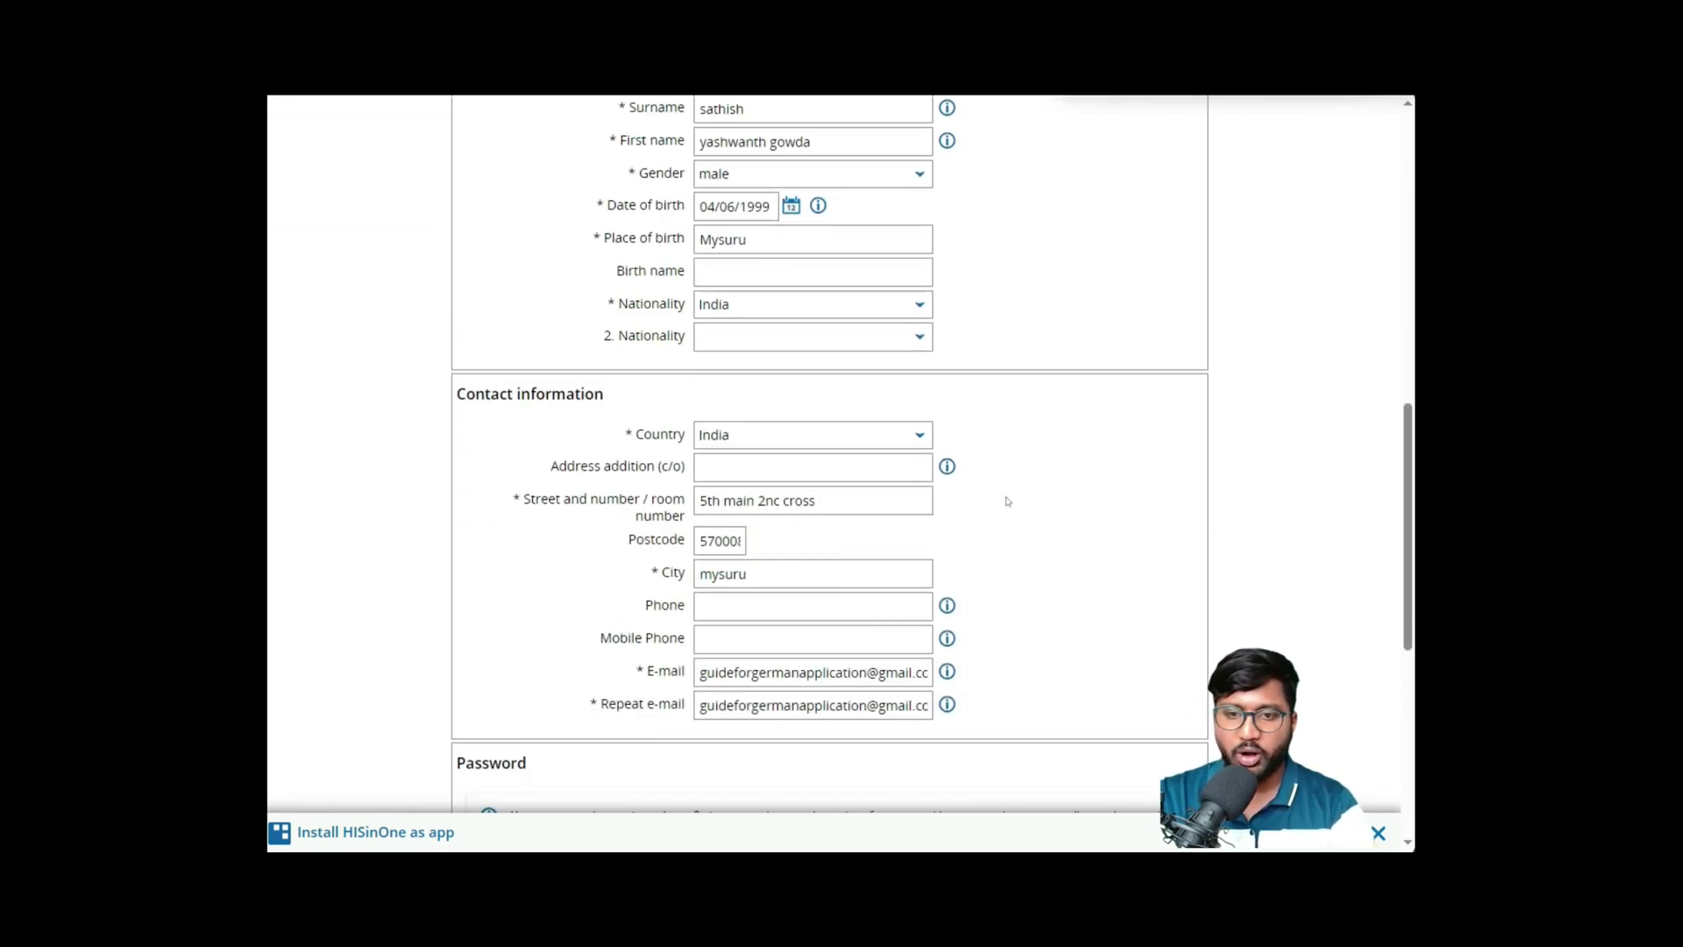
pyautogui.scroll(-2, 1006, 501)
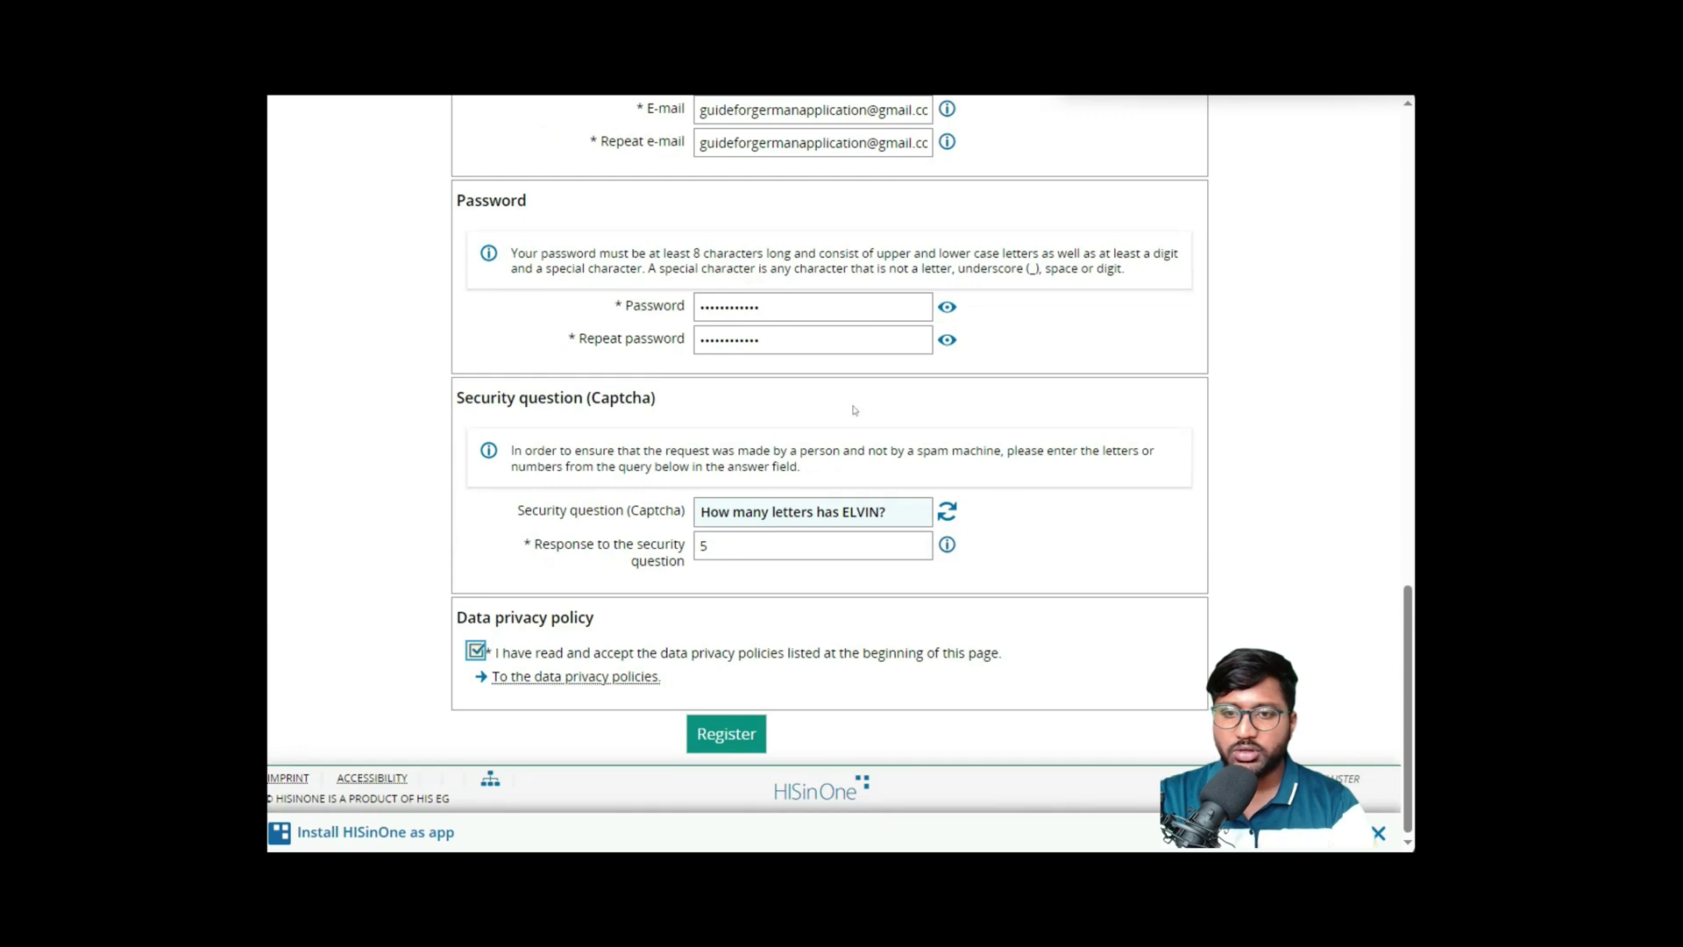
pyautogui.click(726, 734)
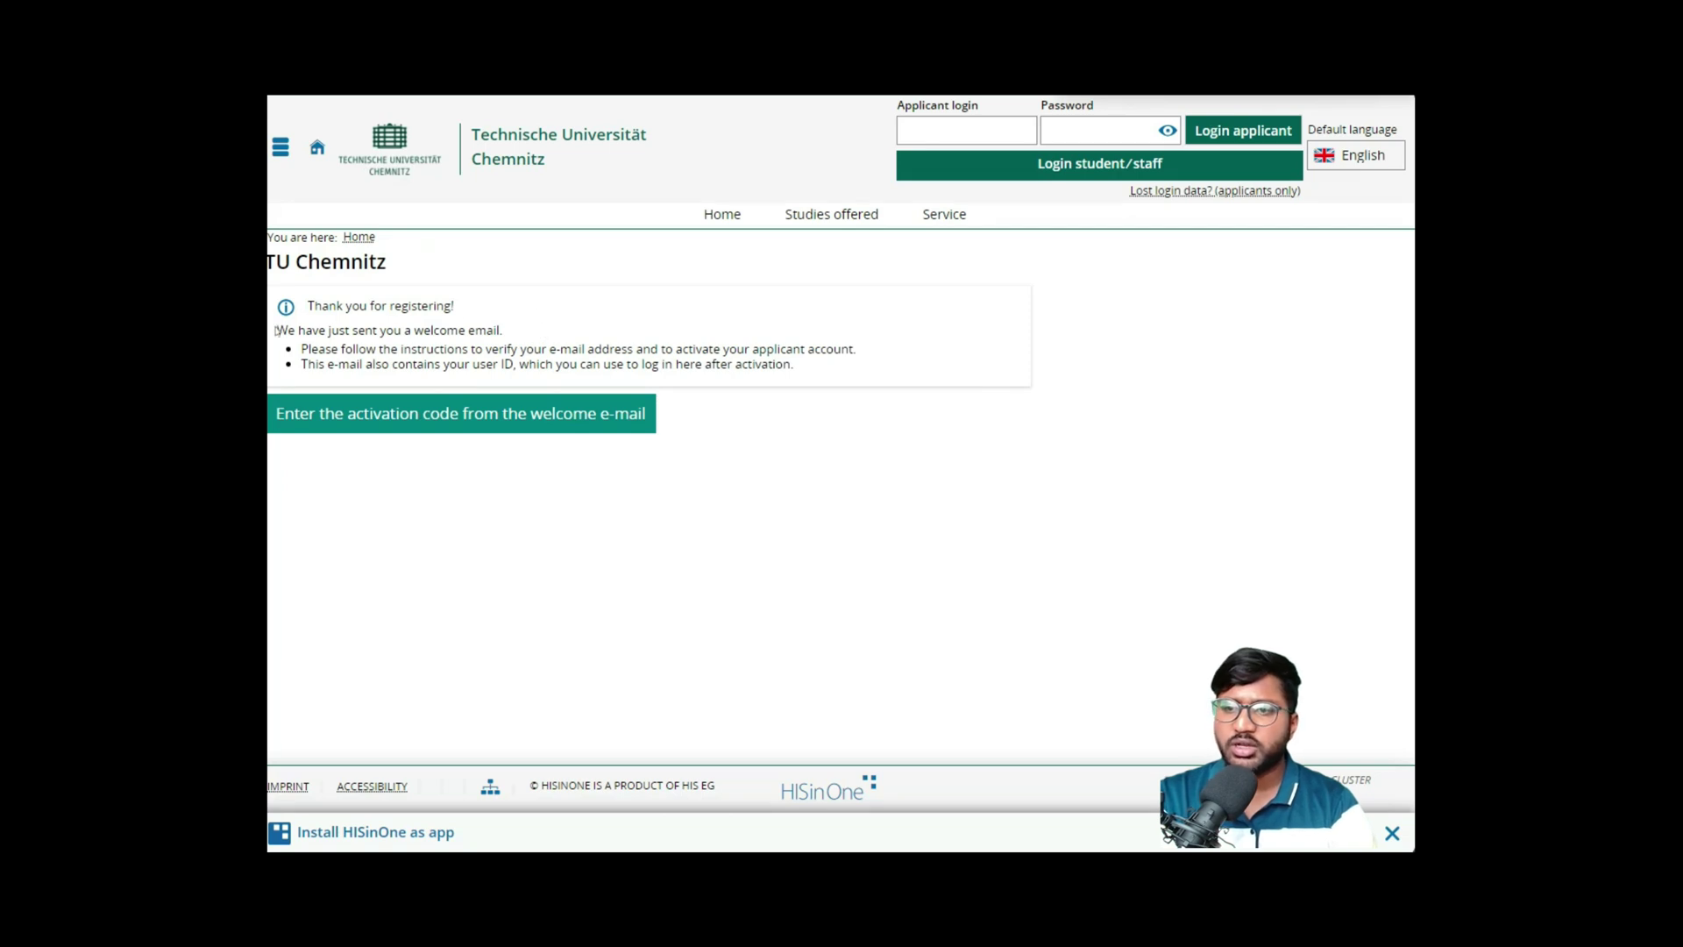
# - Highlight the notice that a welcome e-mail with activation instructions was sent
pyautogui.moveTo(275, 329); pyautogui.dragTo(862, 347)
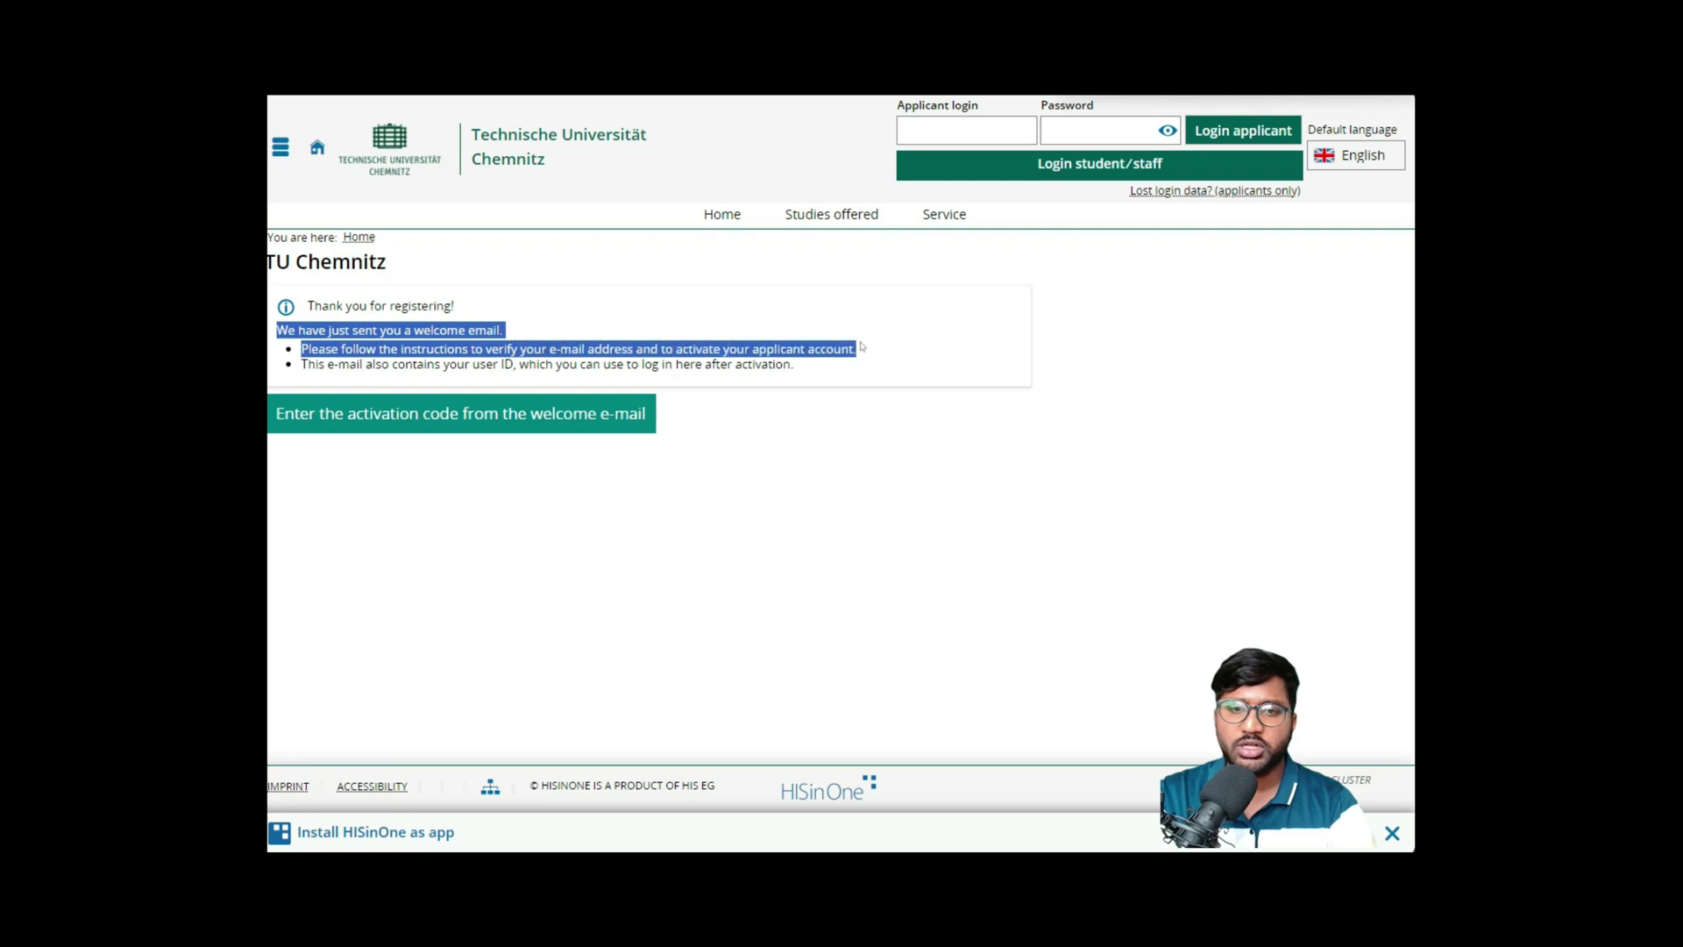
pyautogui.click(848, 389)
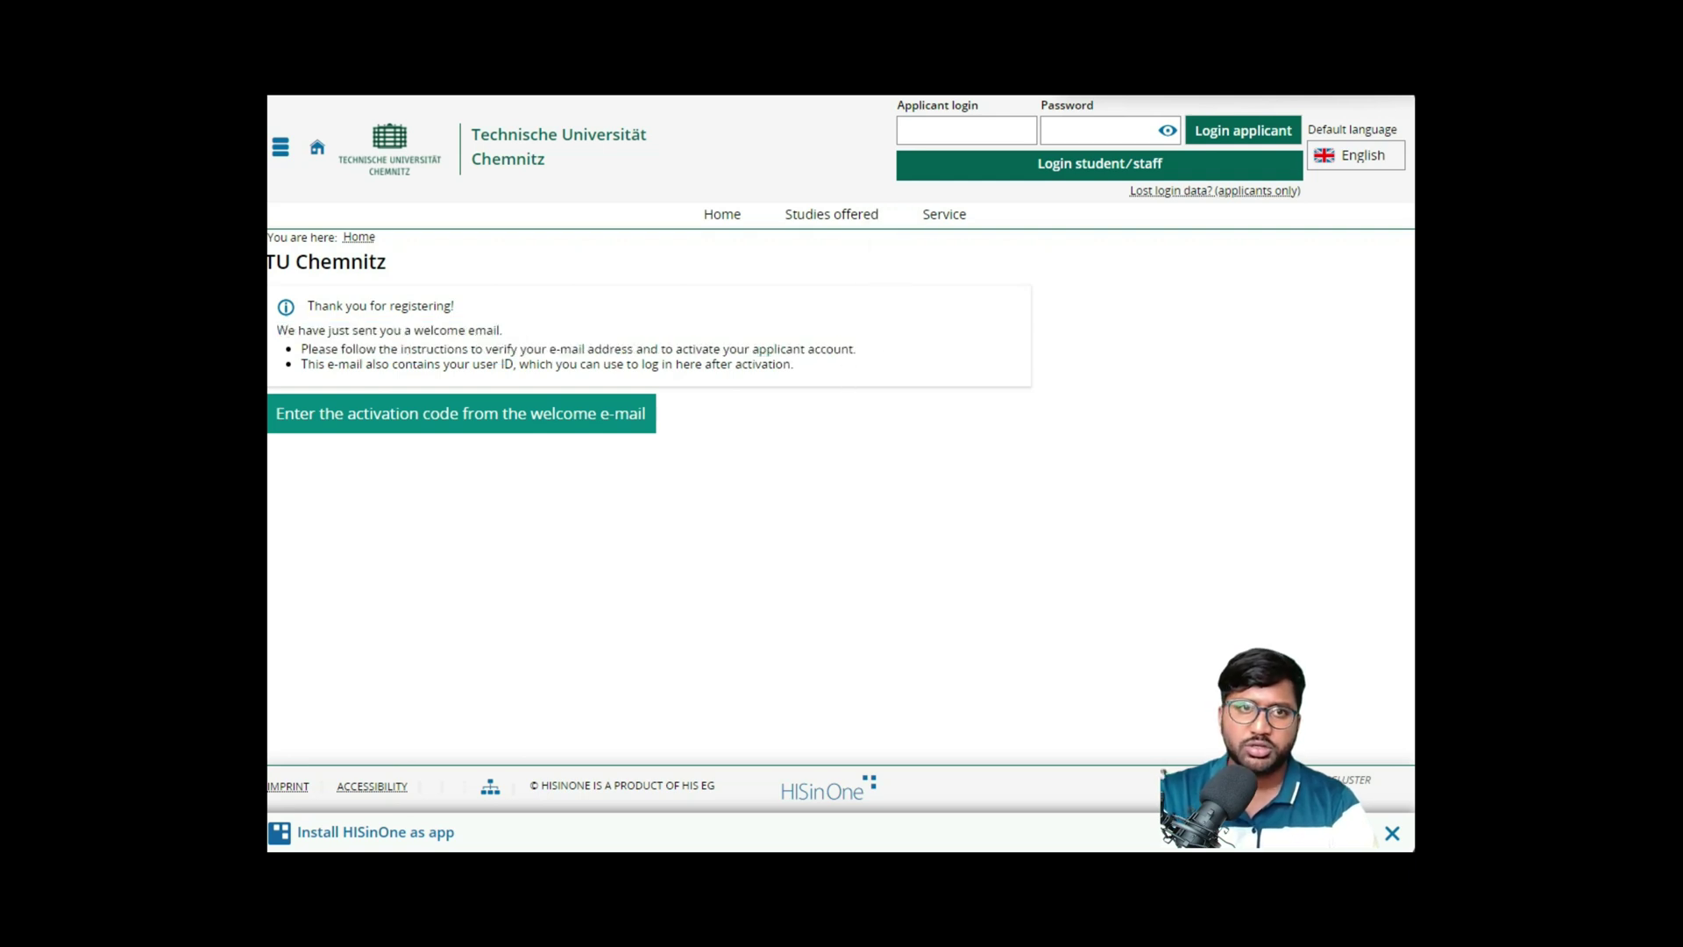
# - Switch to Gmail and open the Chemnitz University of Technology welcome e-mail to activate the account
pyautogui.hotkey('ctrl', 'Tab')
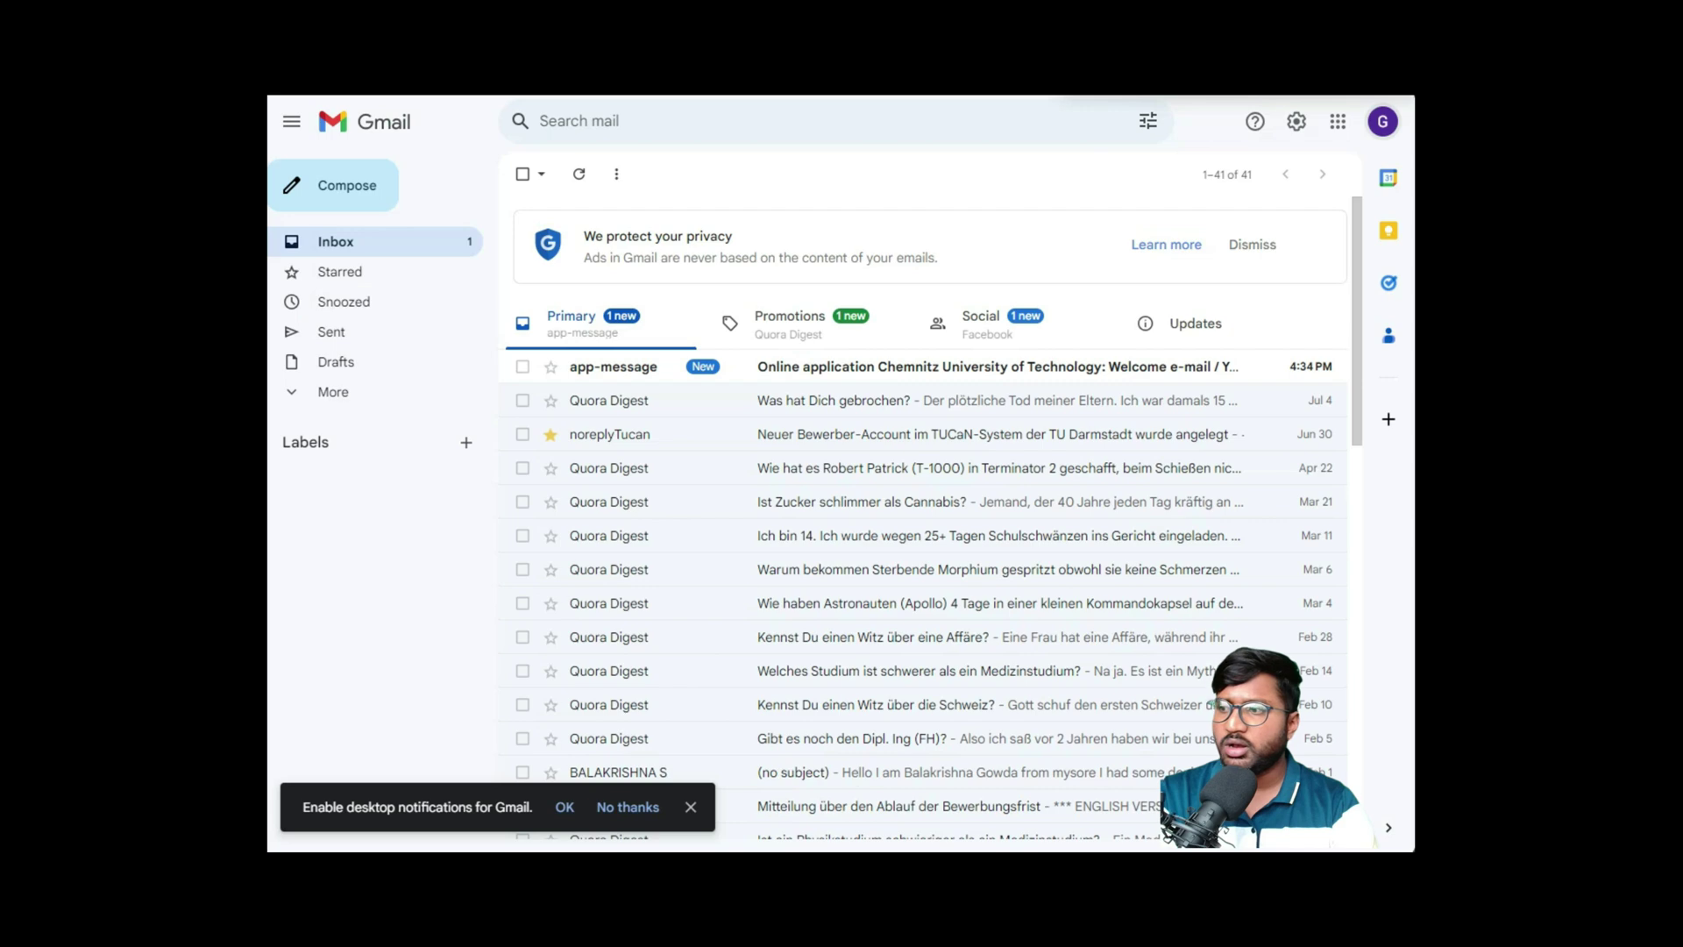
pyautogui.click(962, 366)
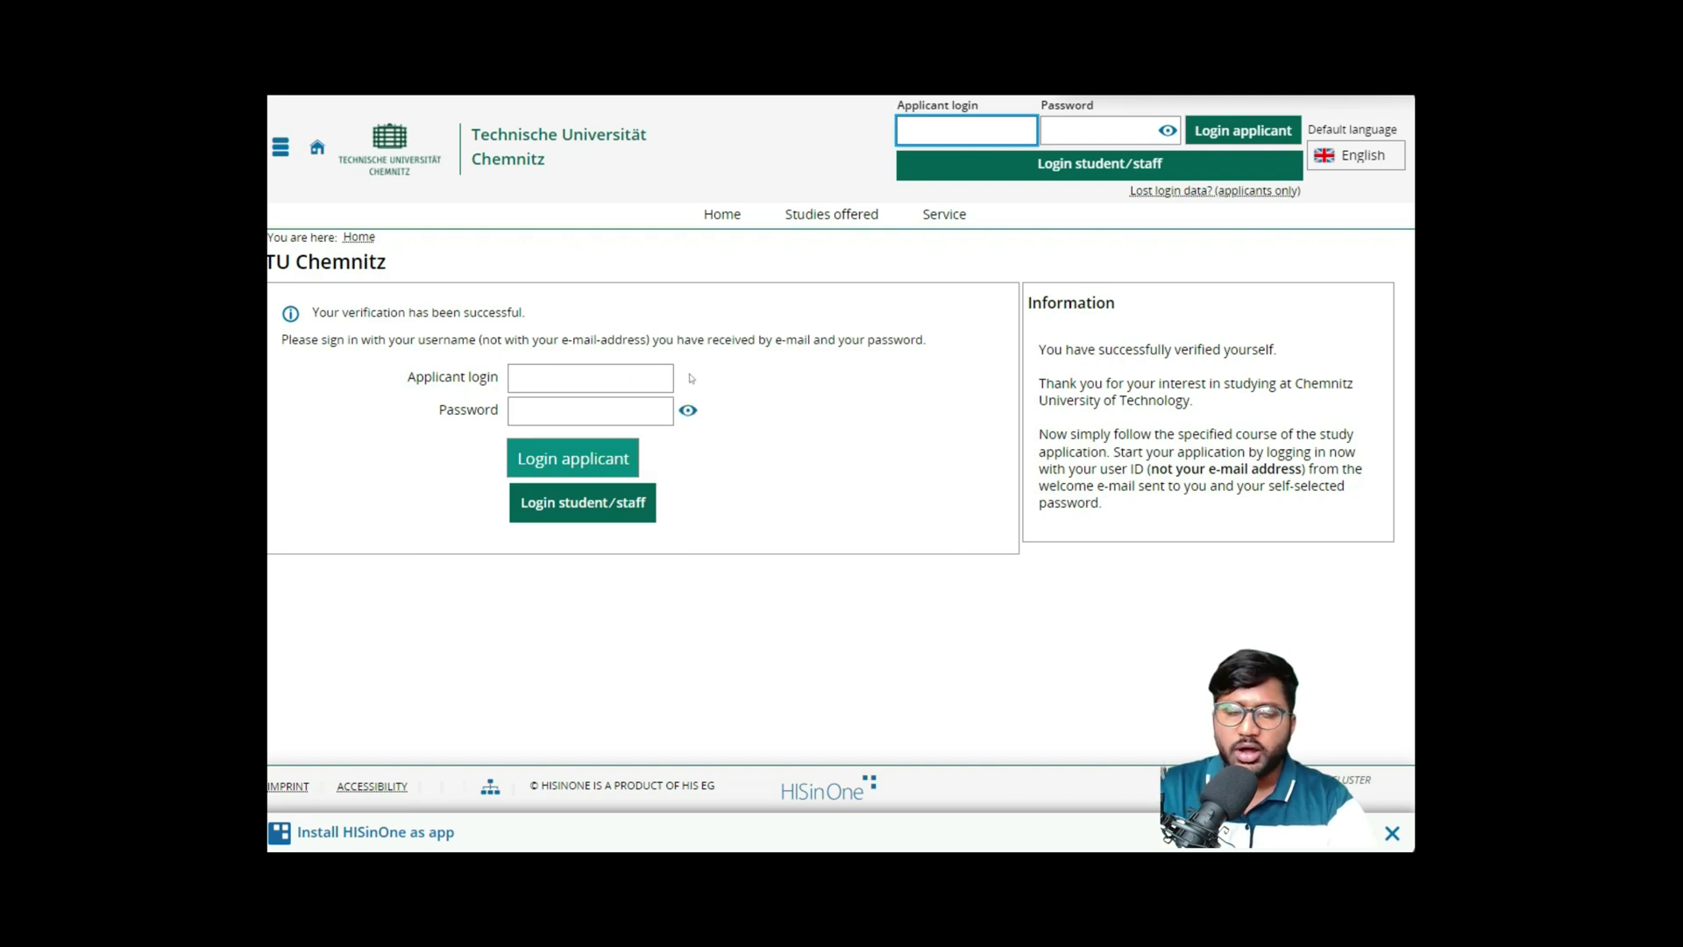
# - Log in with the pasted applicant user ID and the account password
pyautogui.click(603, 384)
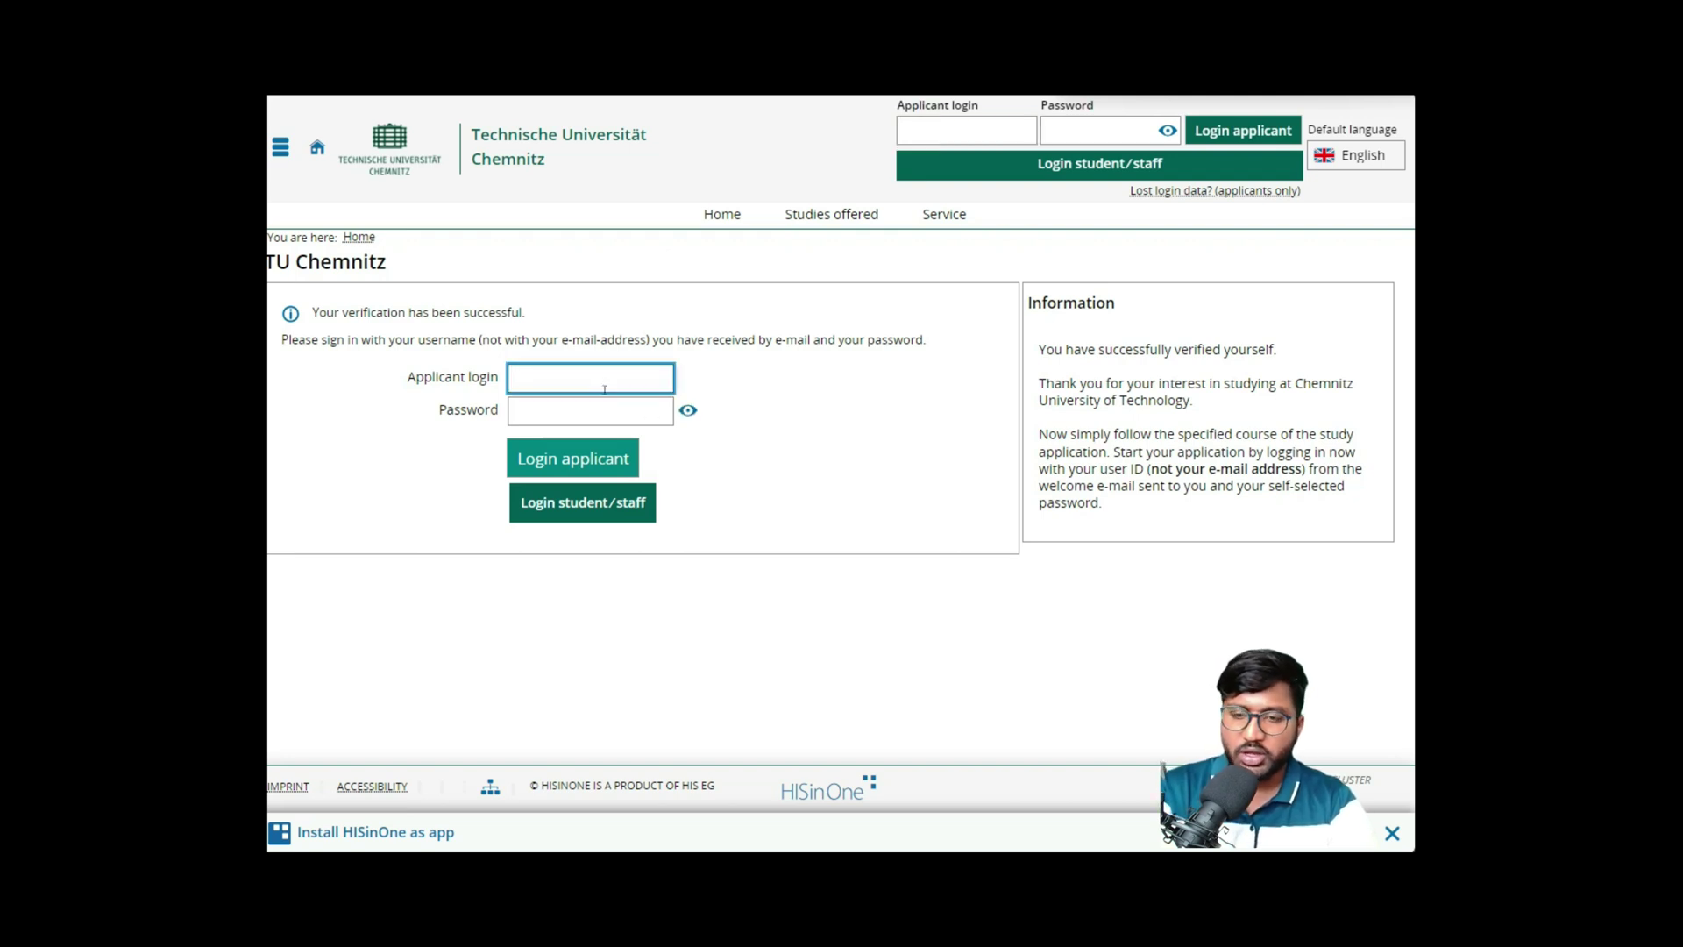
pyautogui.write('bew-ysathish')
pyautogui.click(605, 408)
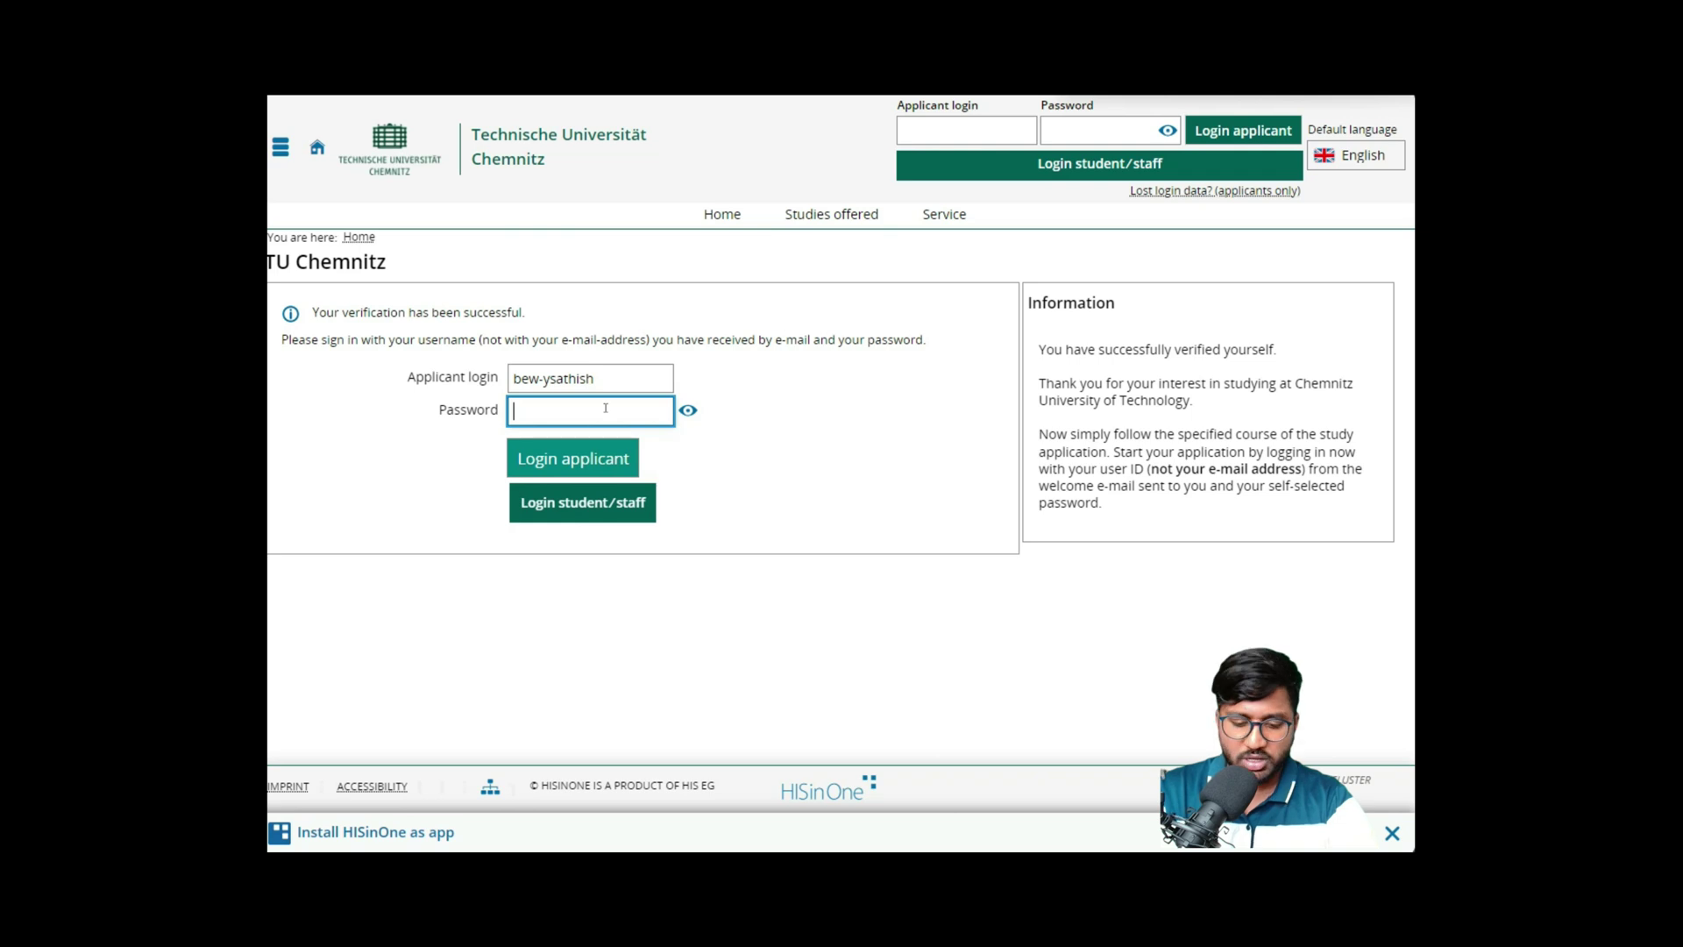
pyautogui.write('*******')
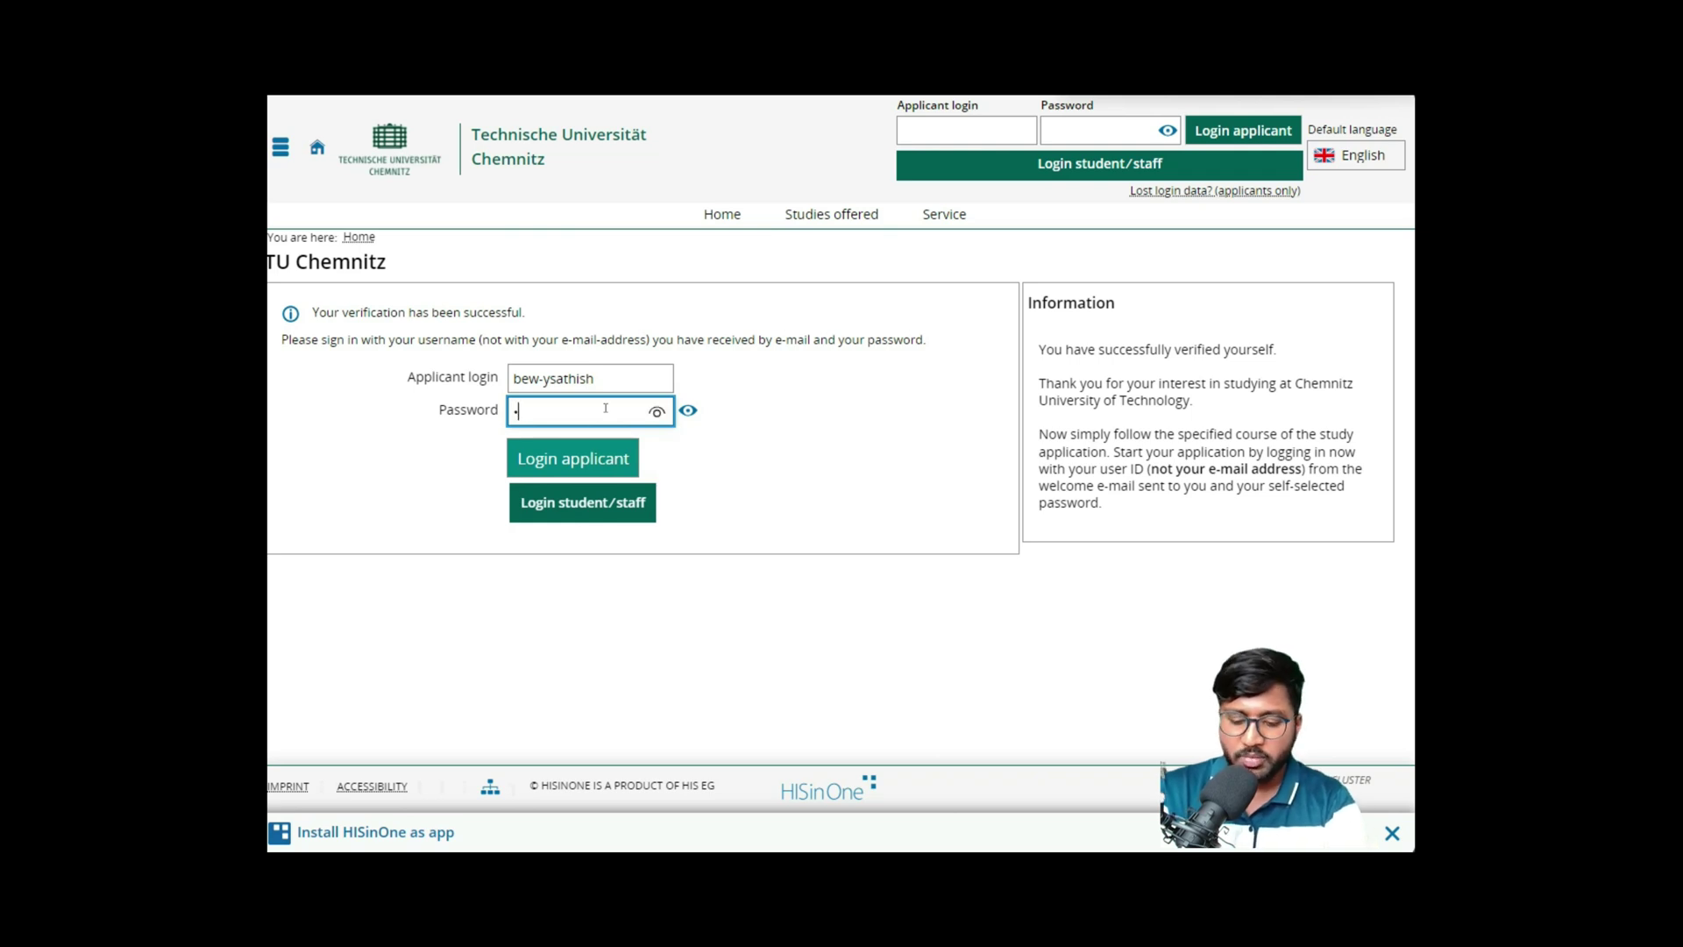
pyautogui.write('*****')
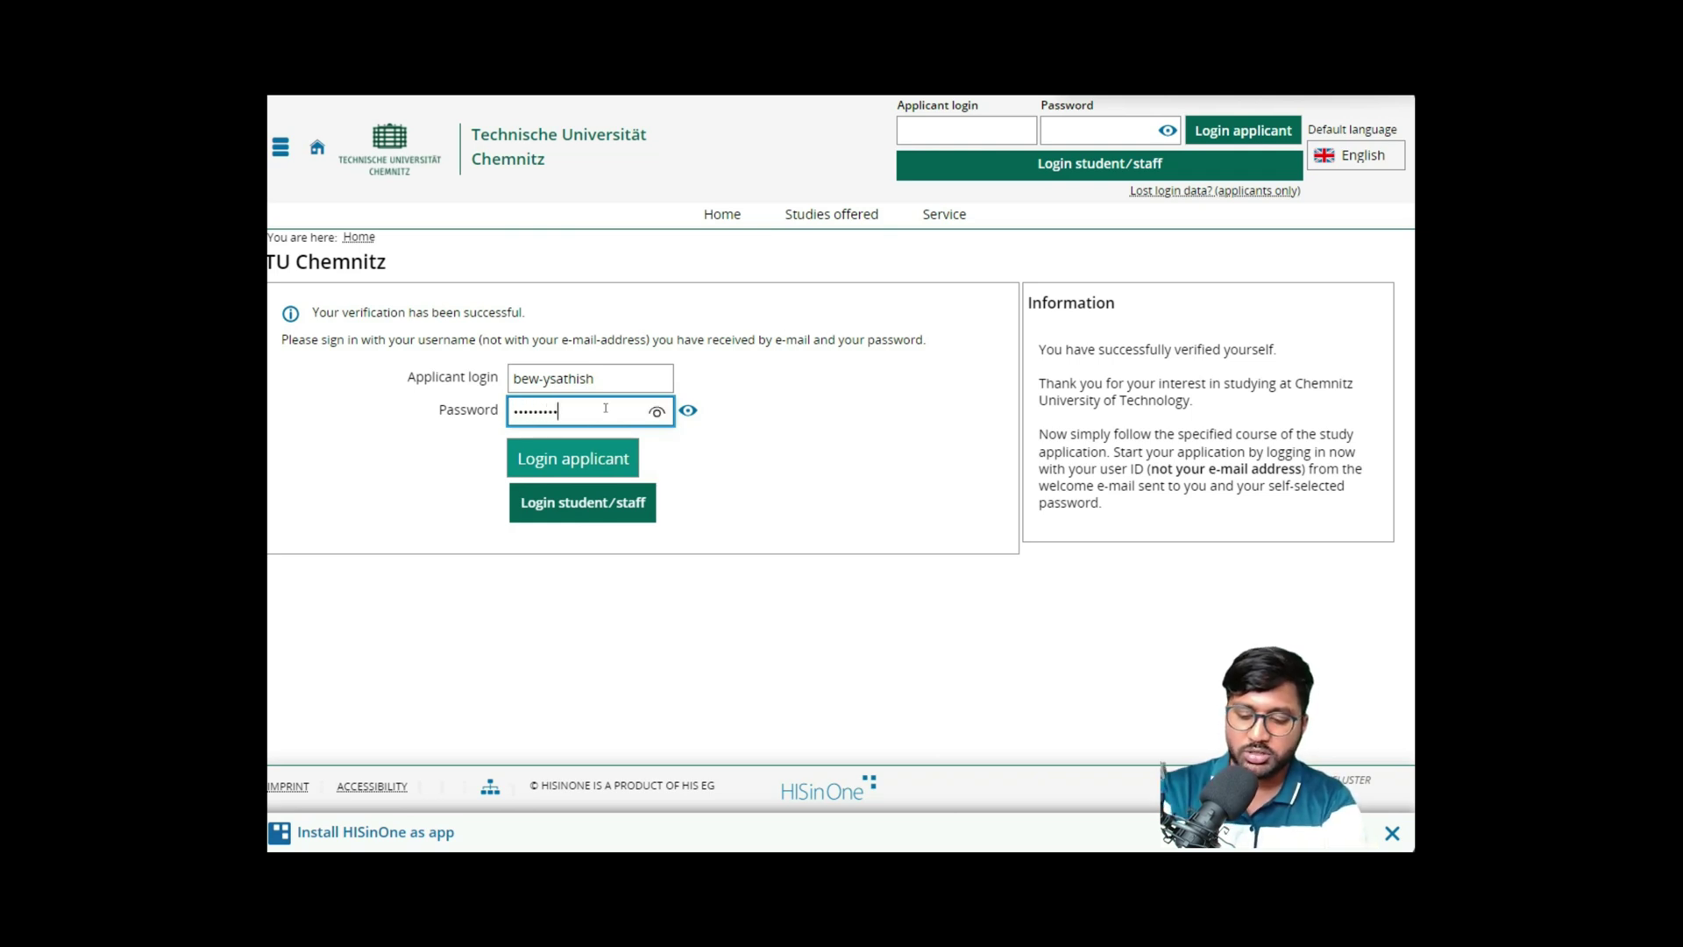
pyautogui.click(568, 449)
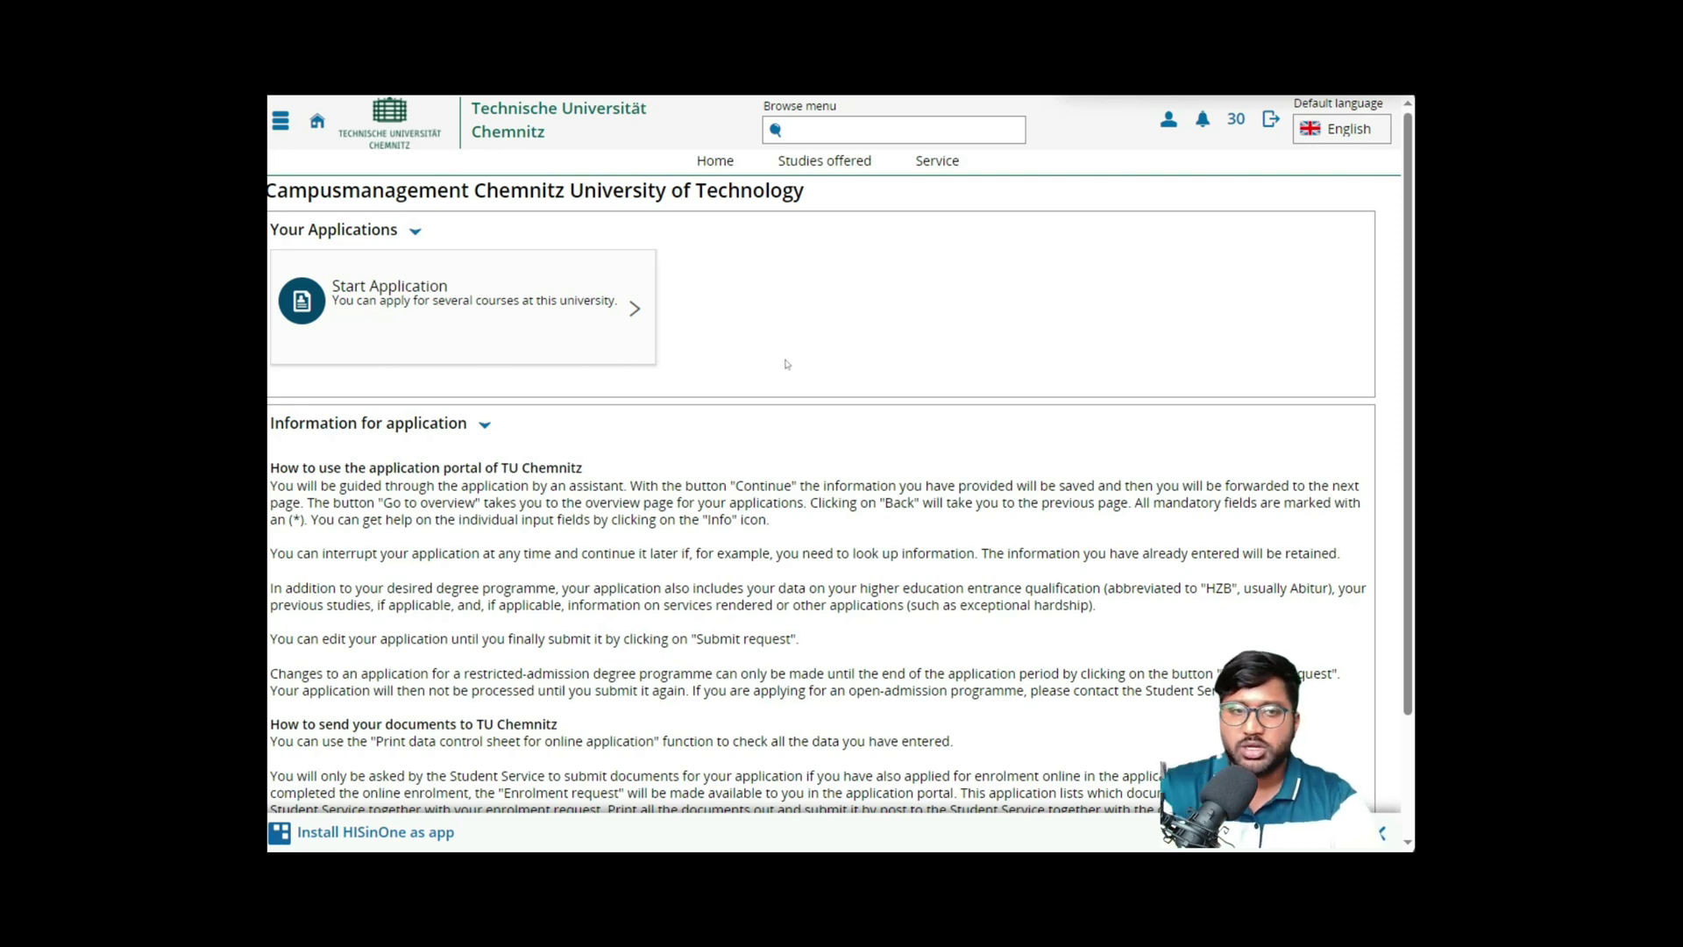
# - Start a new application with 'Yes, enable email notification and correspondence' selected and saved
pyautogui.click(473, 292)
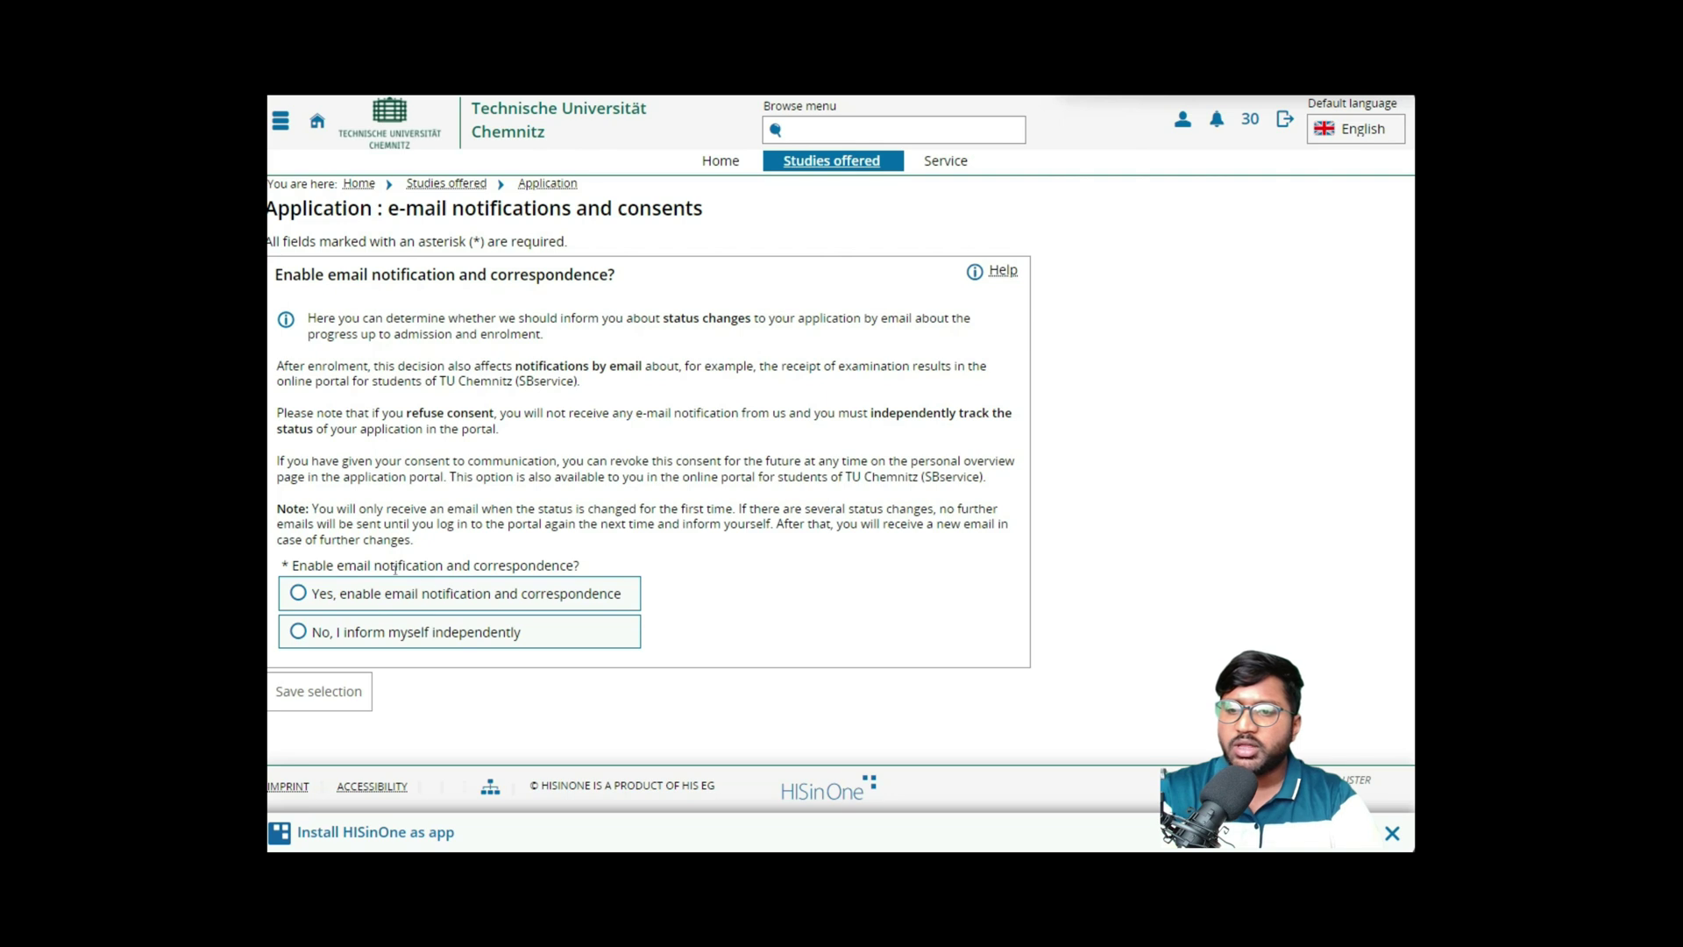
pyautogui.click(542, 598)
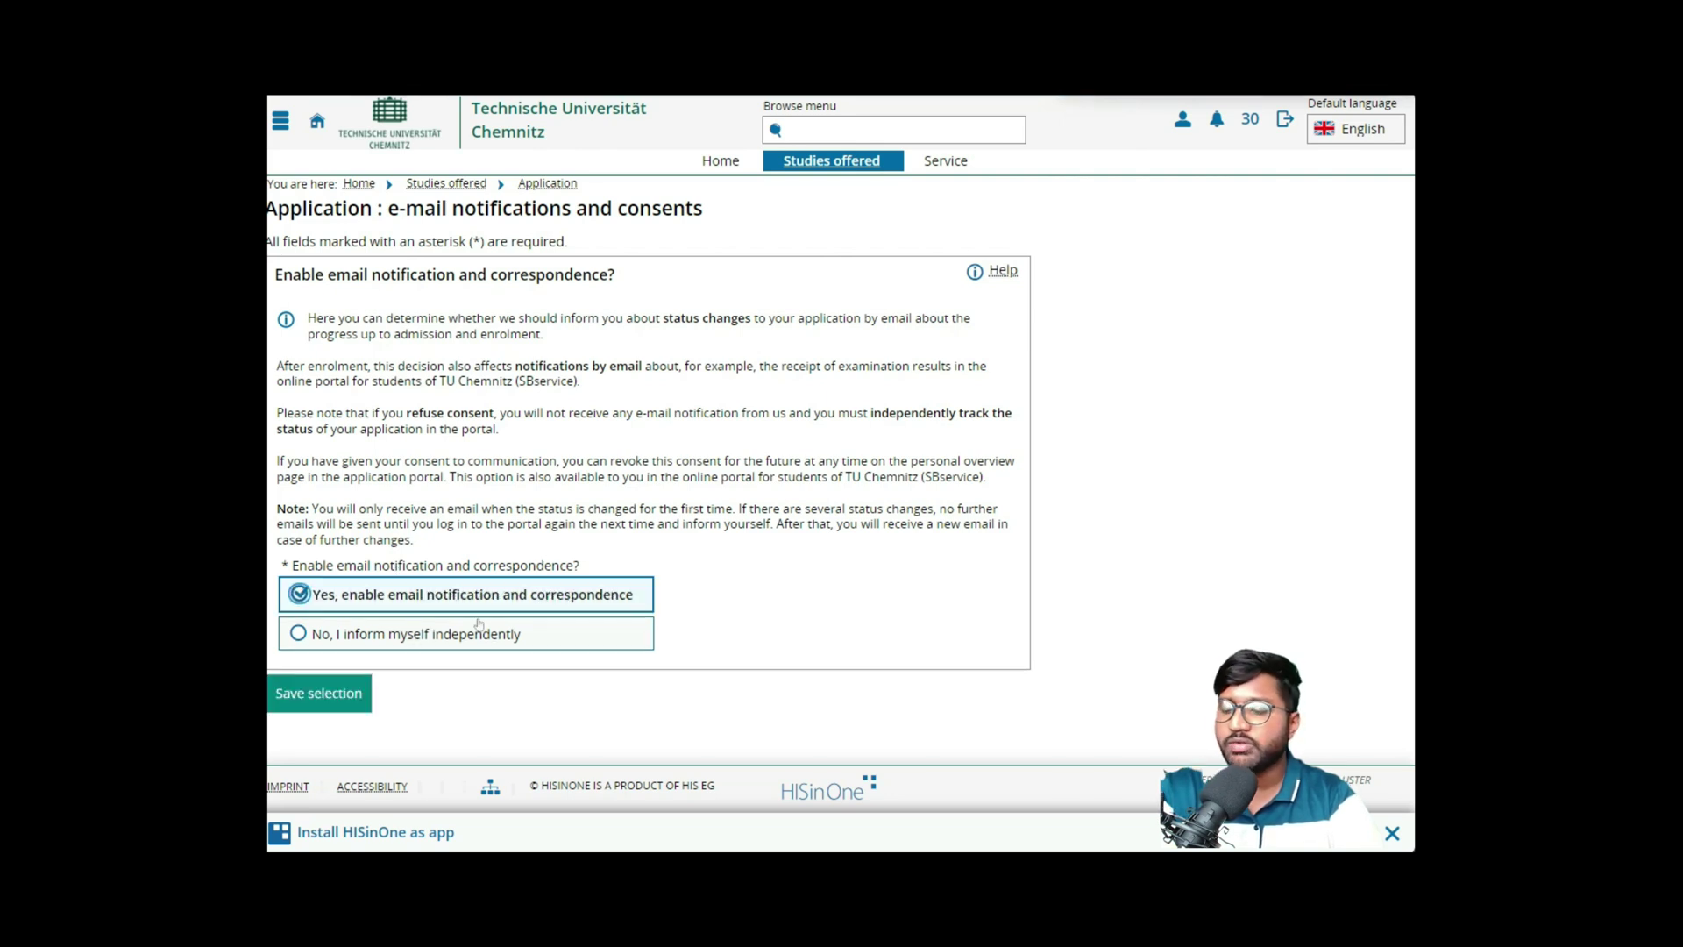
pyautogui.click(358, 700)
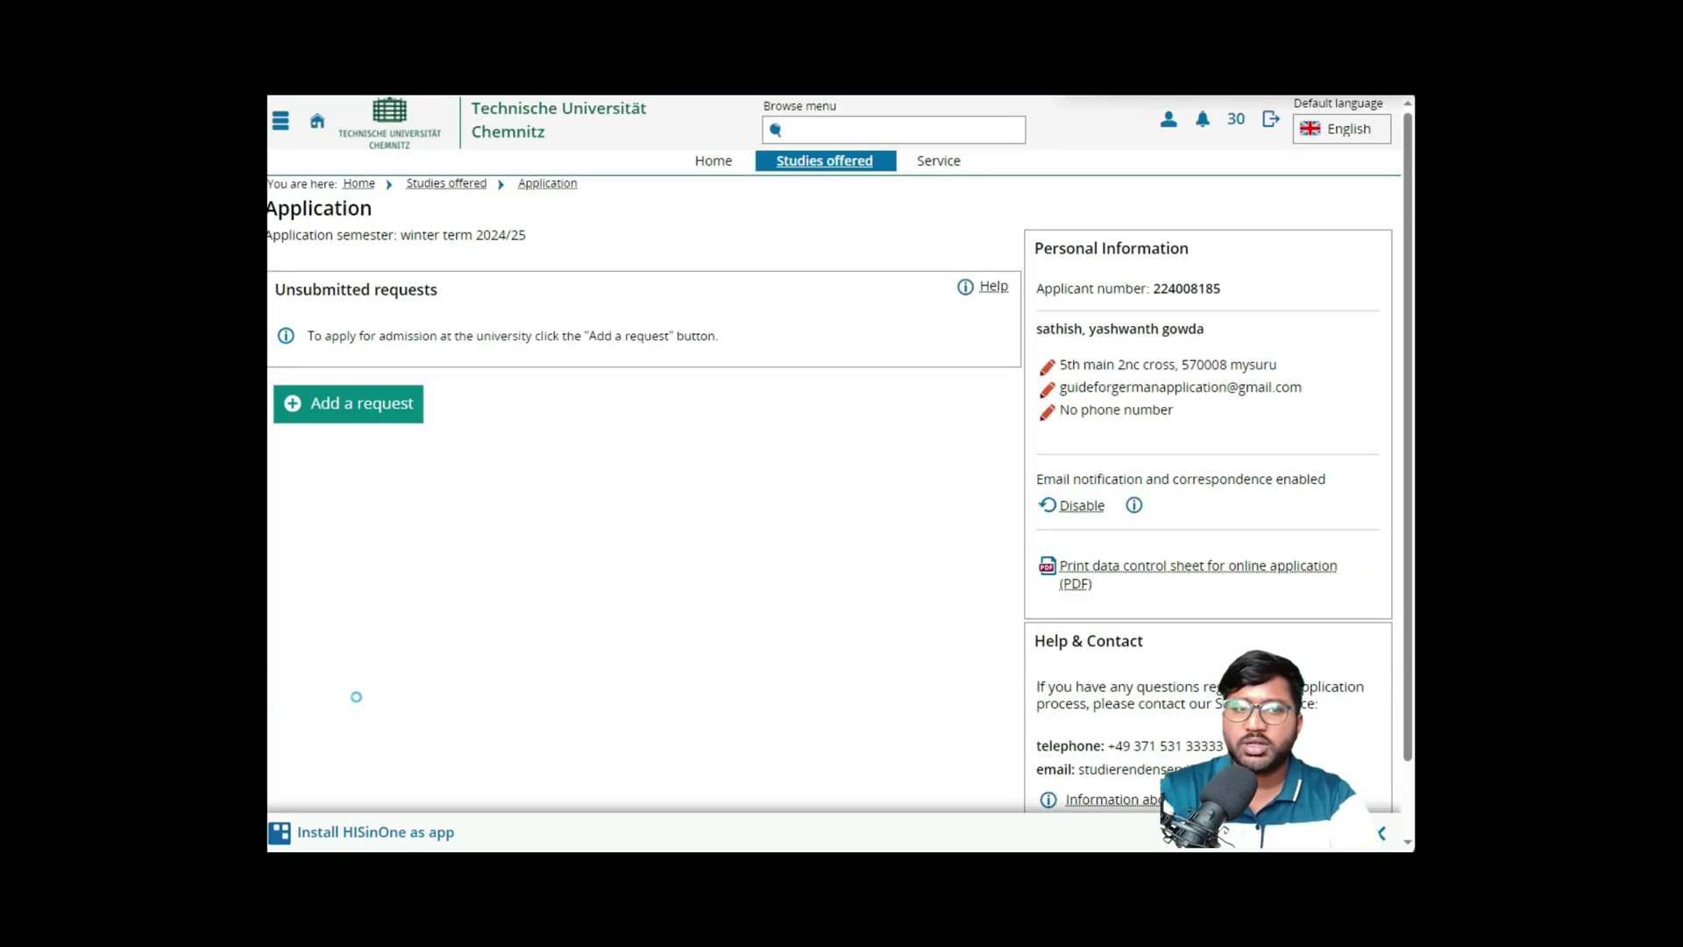
# - Add a new request with degree Master and subject Embedded Systems
pyautogui.click(339, 410)
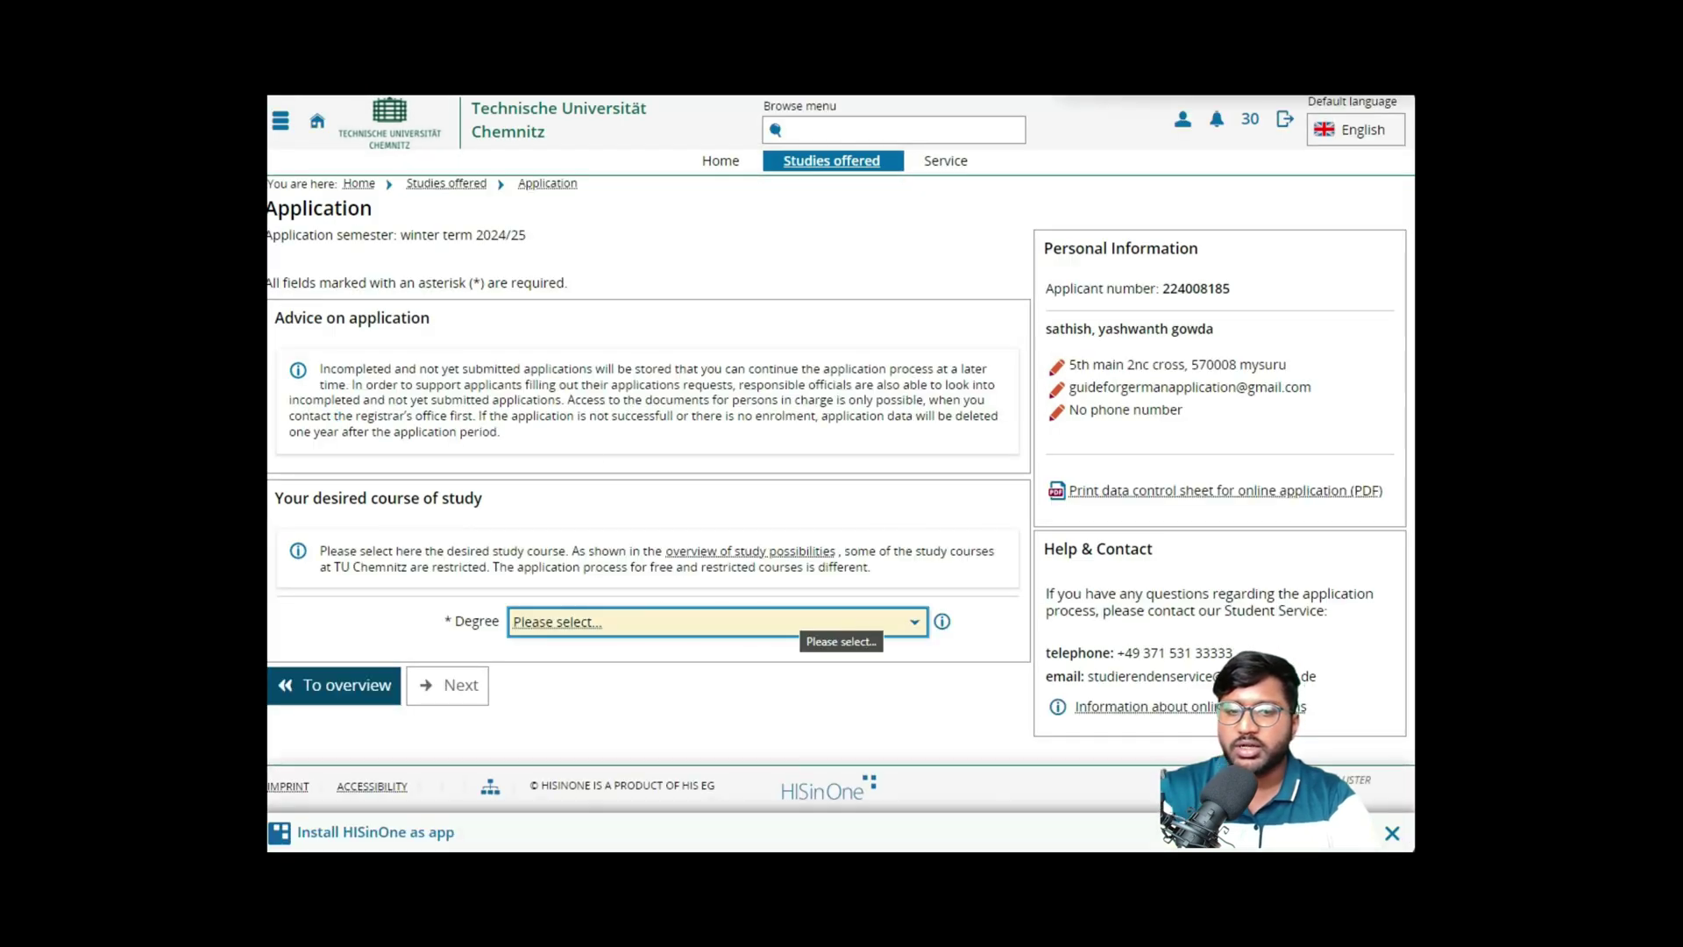
pyautogui.click(800, 623)
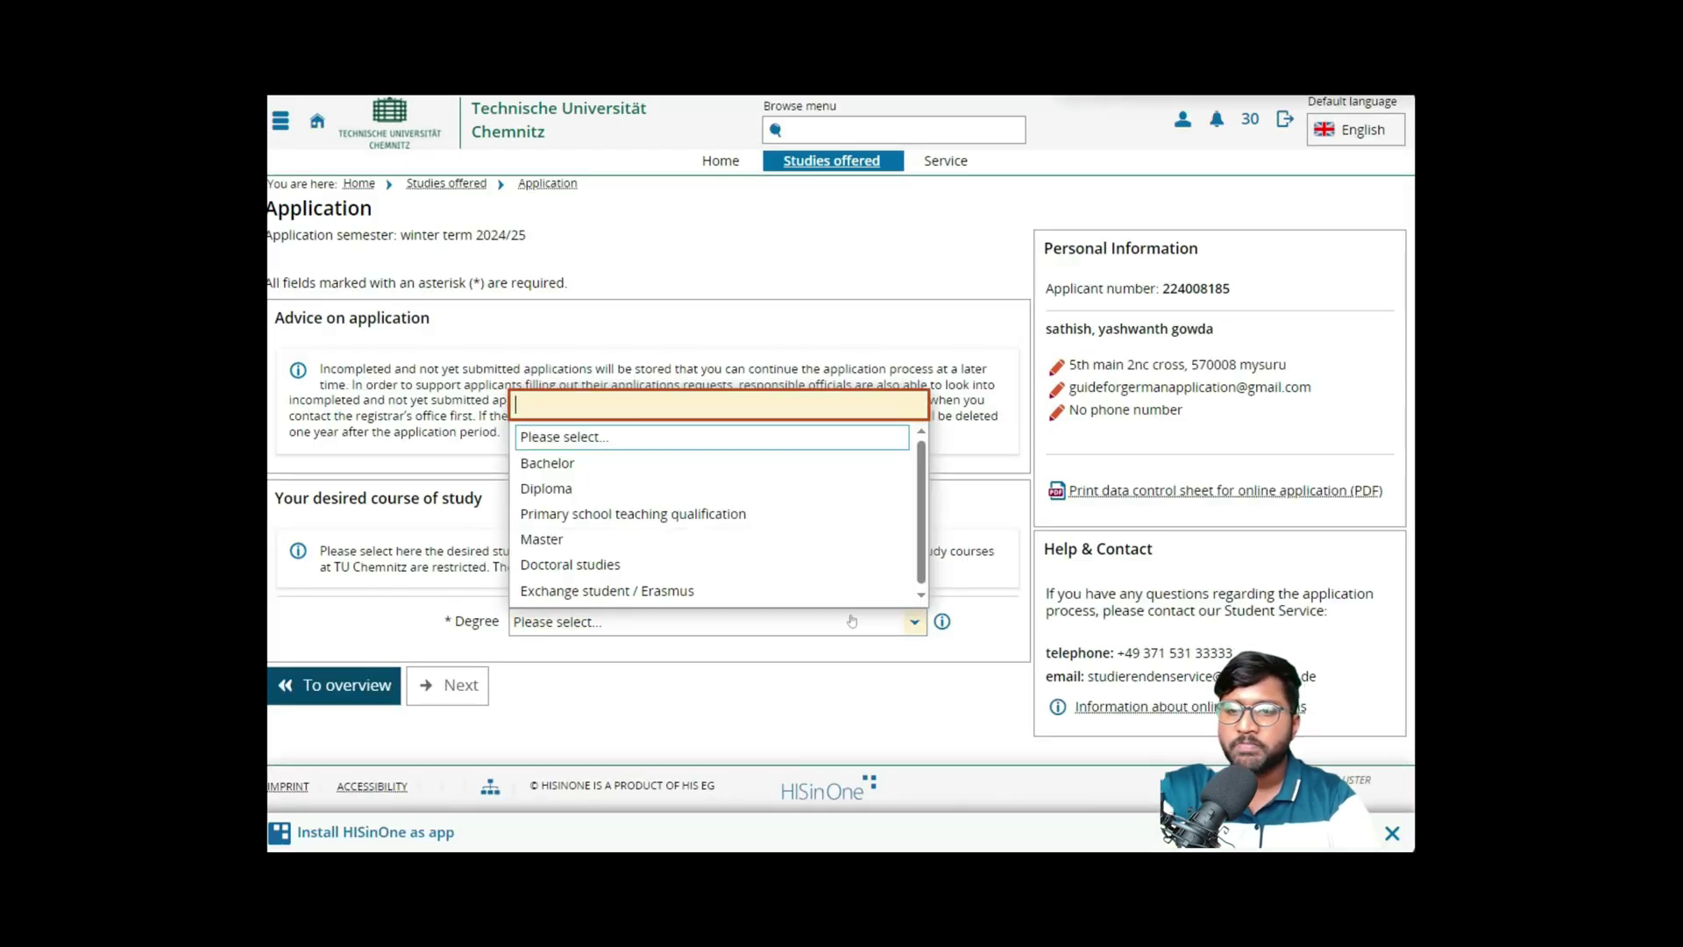
pyautogui.click(709, 541)
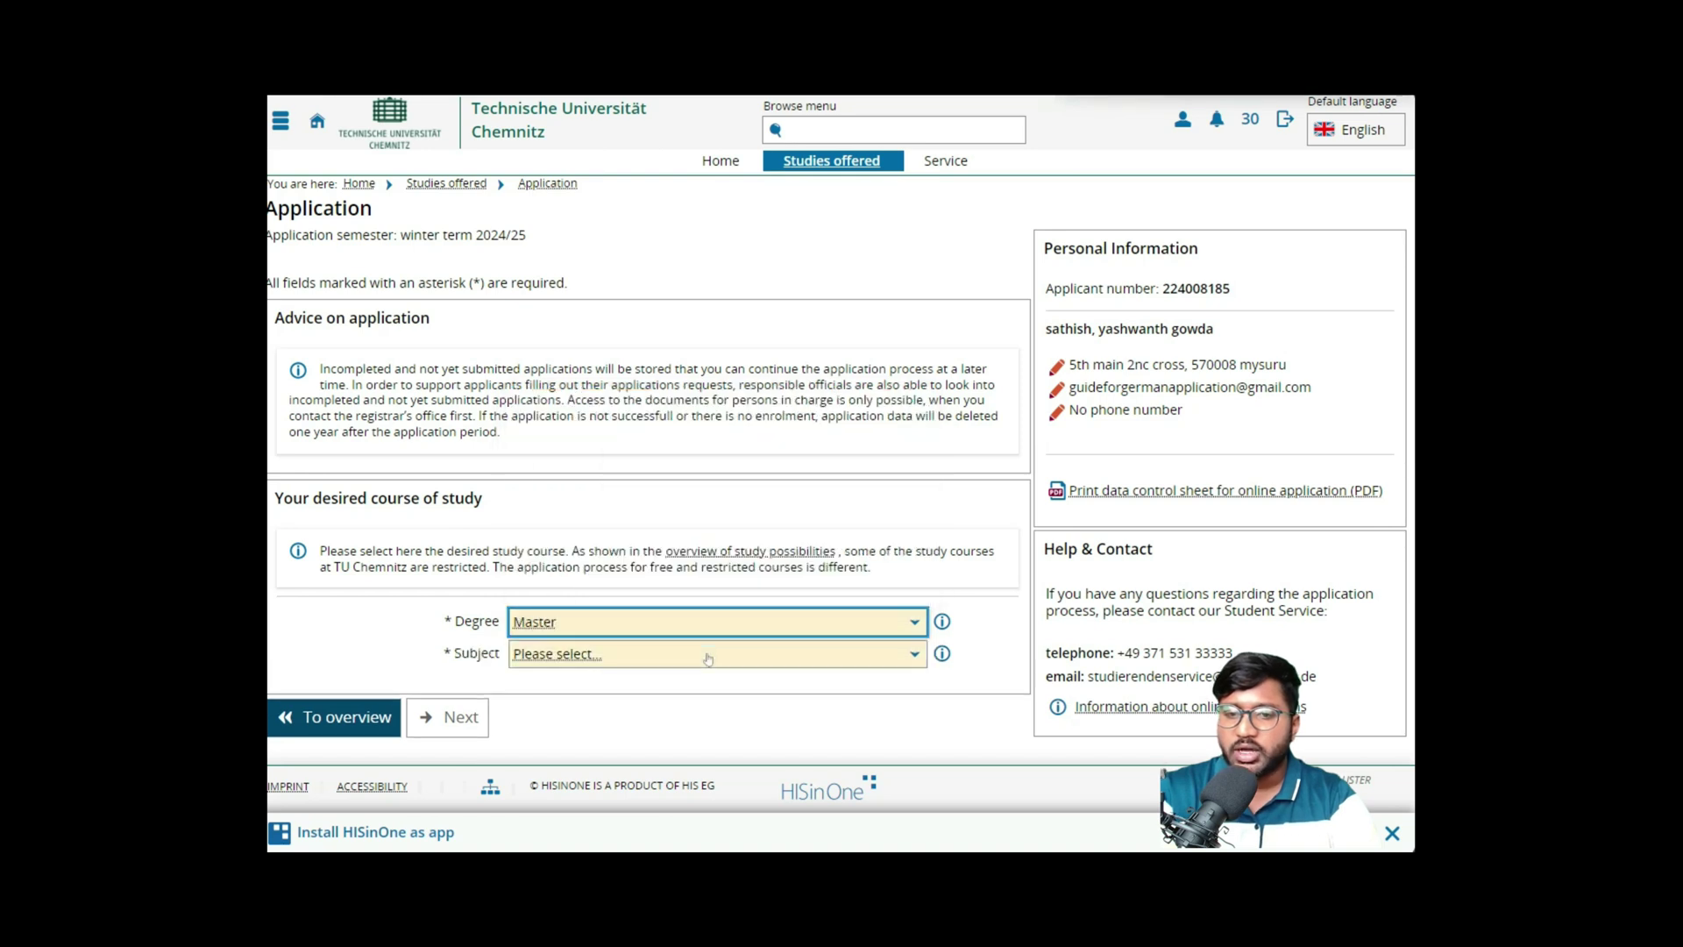
pyautogui.click(709, 656)
pyautogui.scroll(-2, 684, 564)
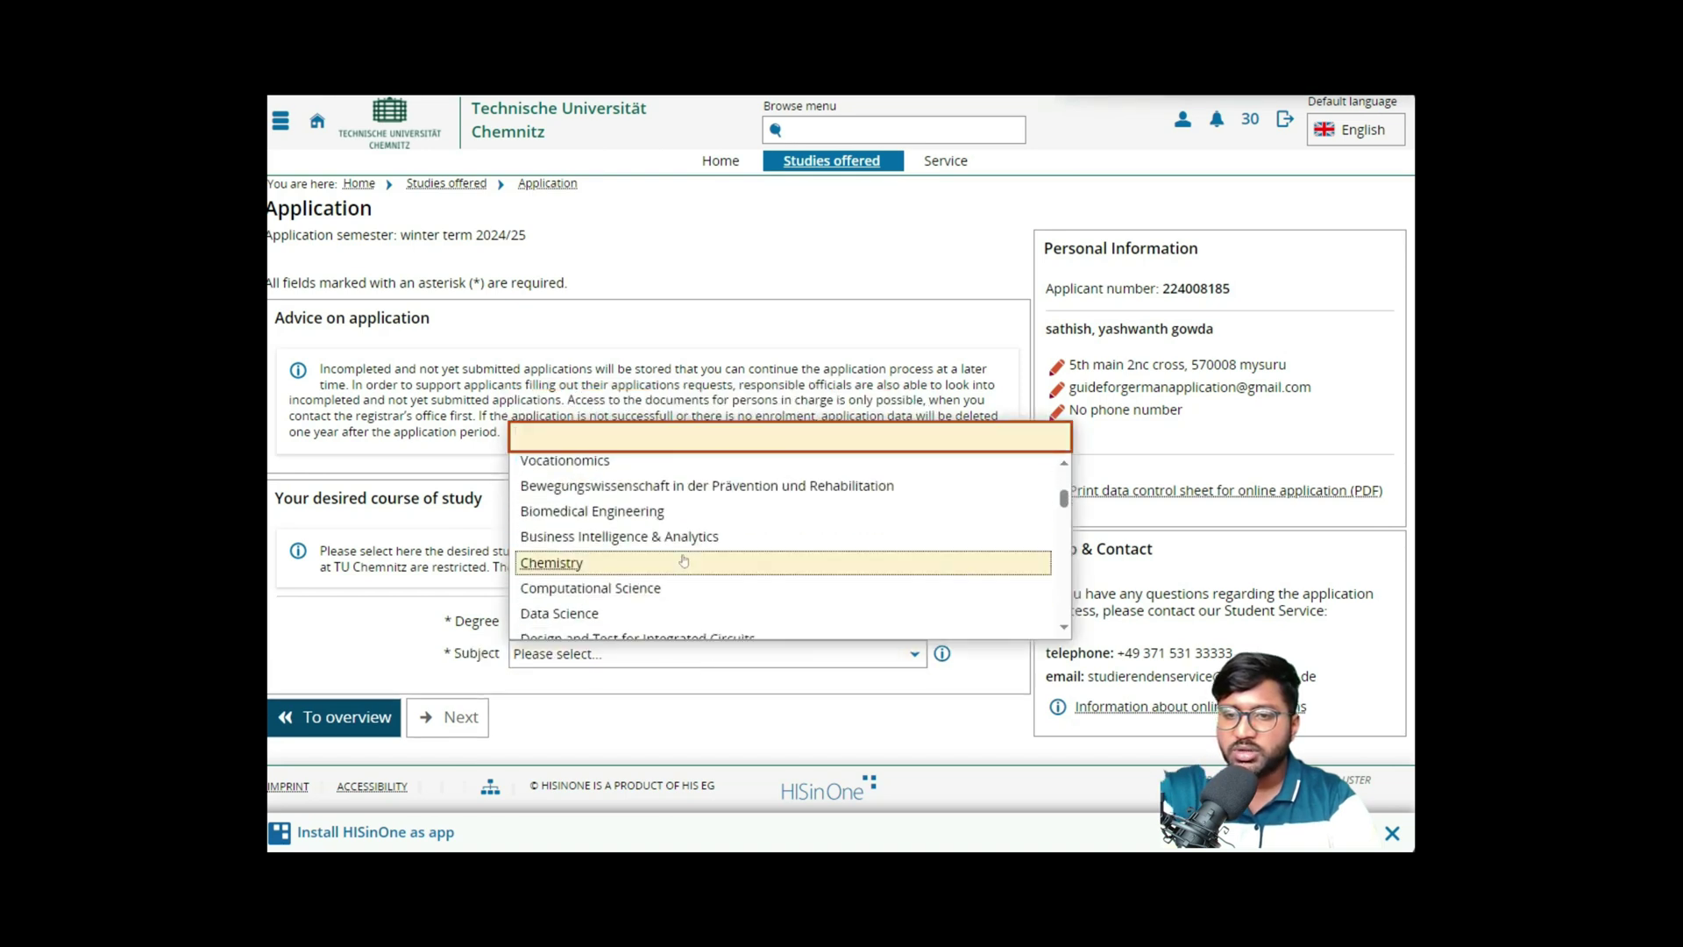
pyautogui.scroll(2, 684, 561)
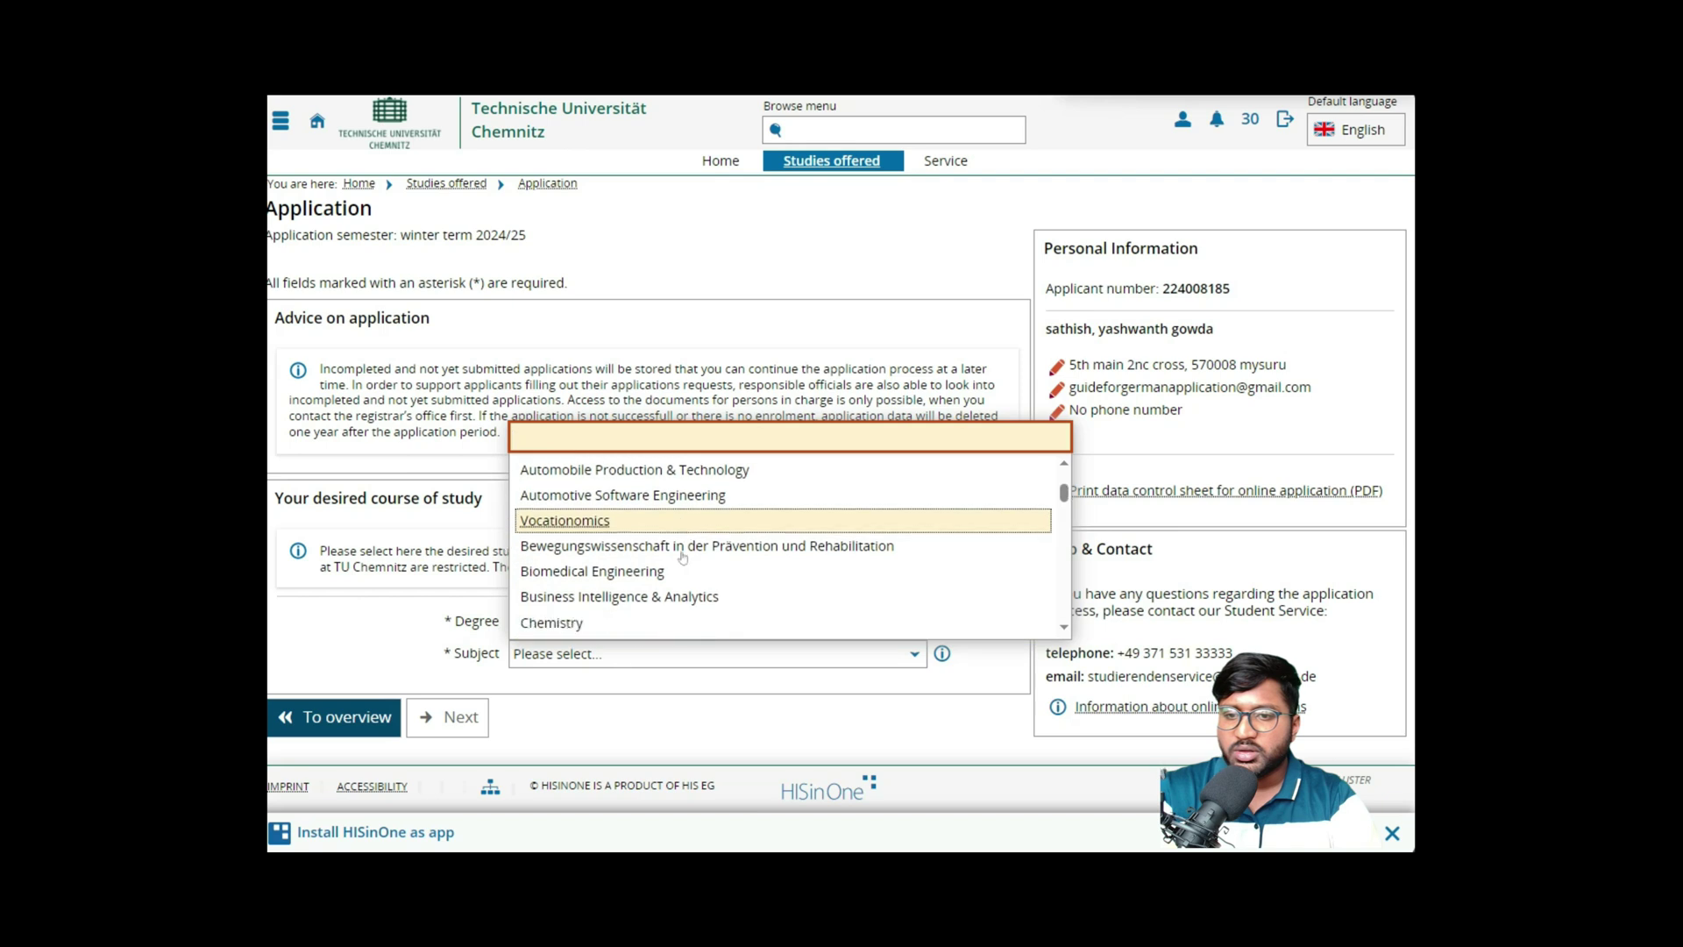
pyautogui.scroll(-3, 683, 558)
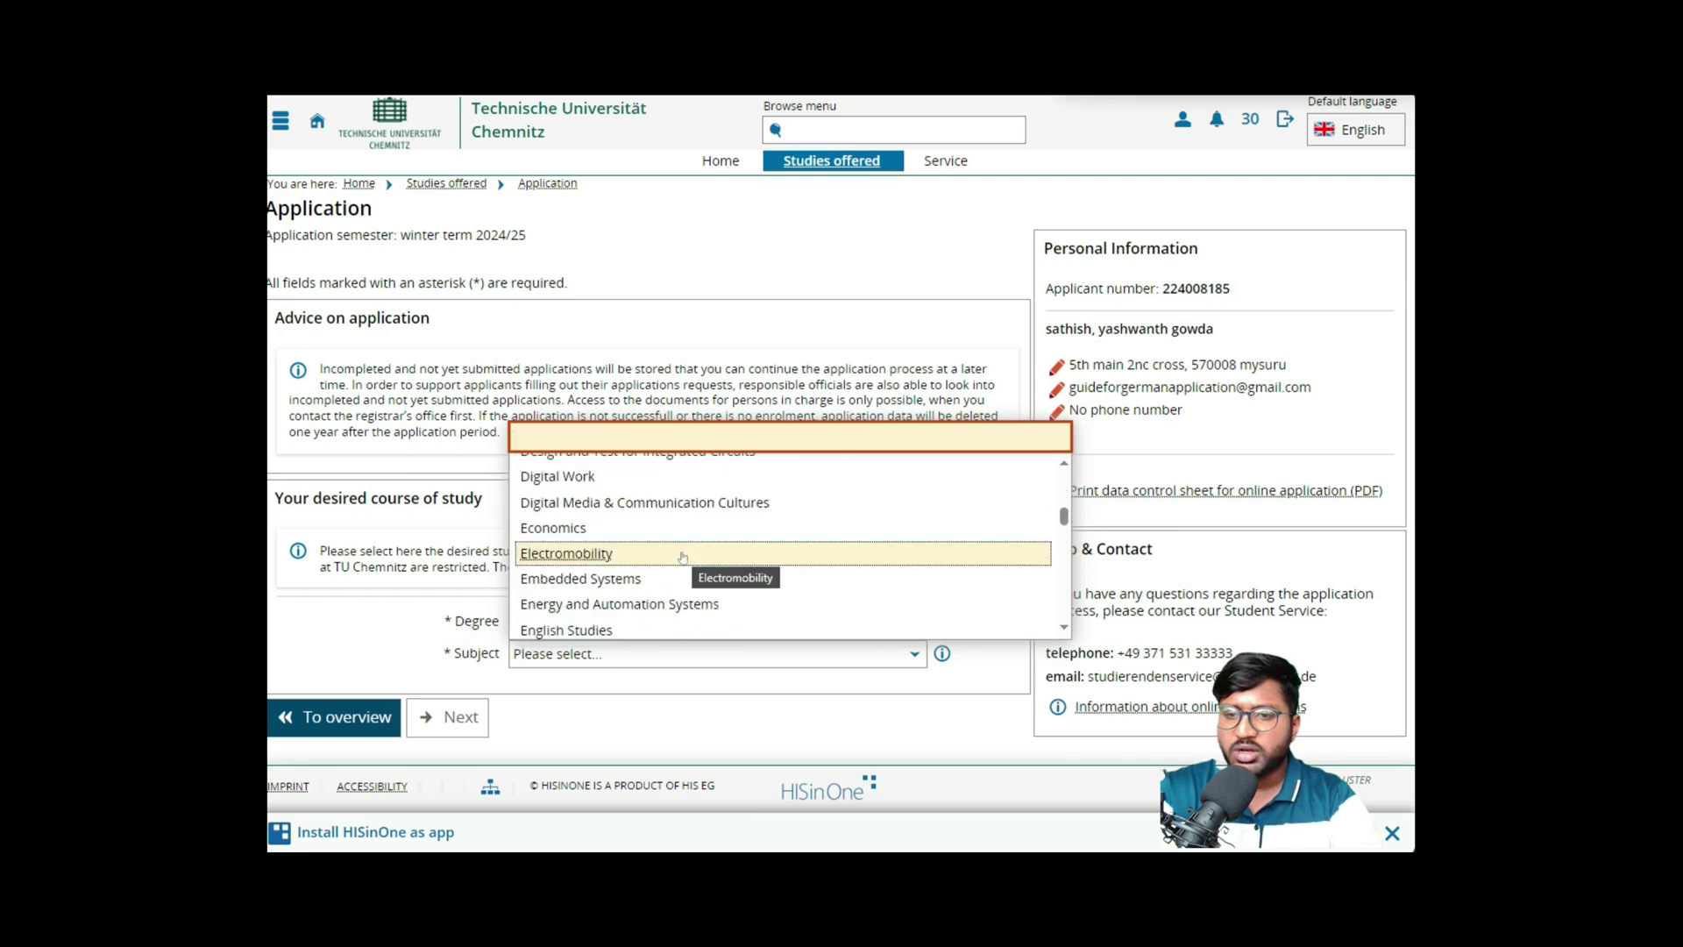
pyautogui.click(683, 579)
pyautogui.scroll(-1, 683, 577)
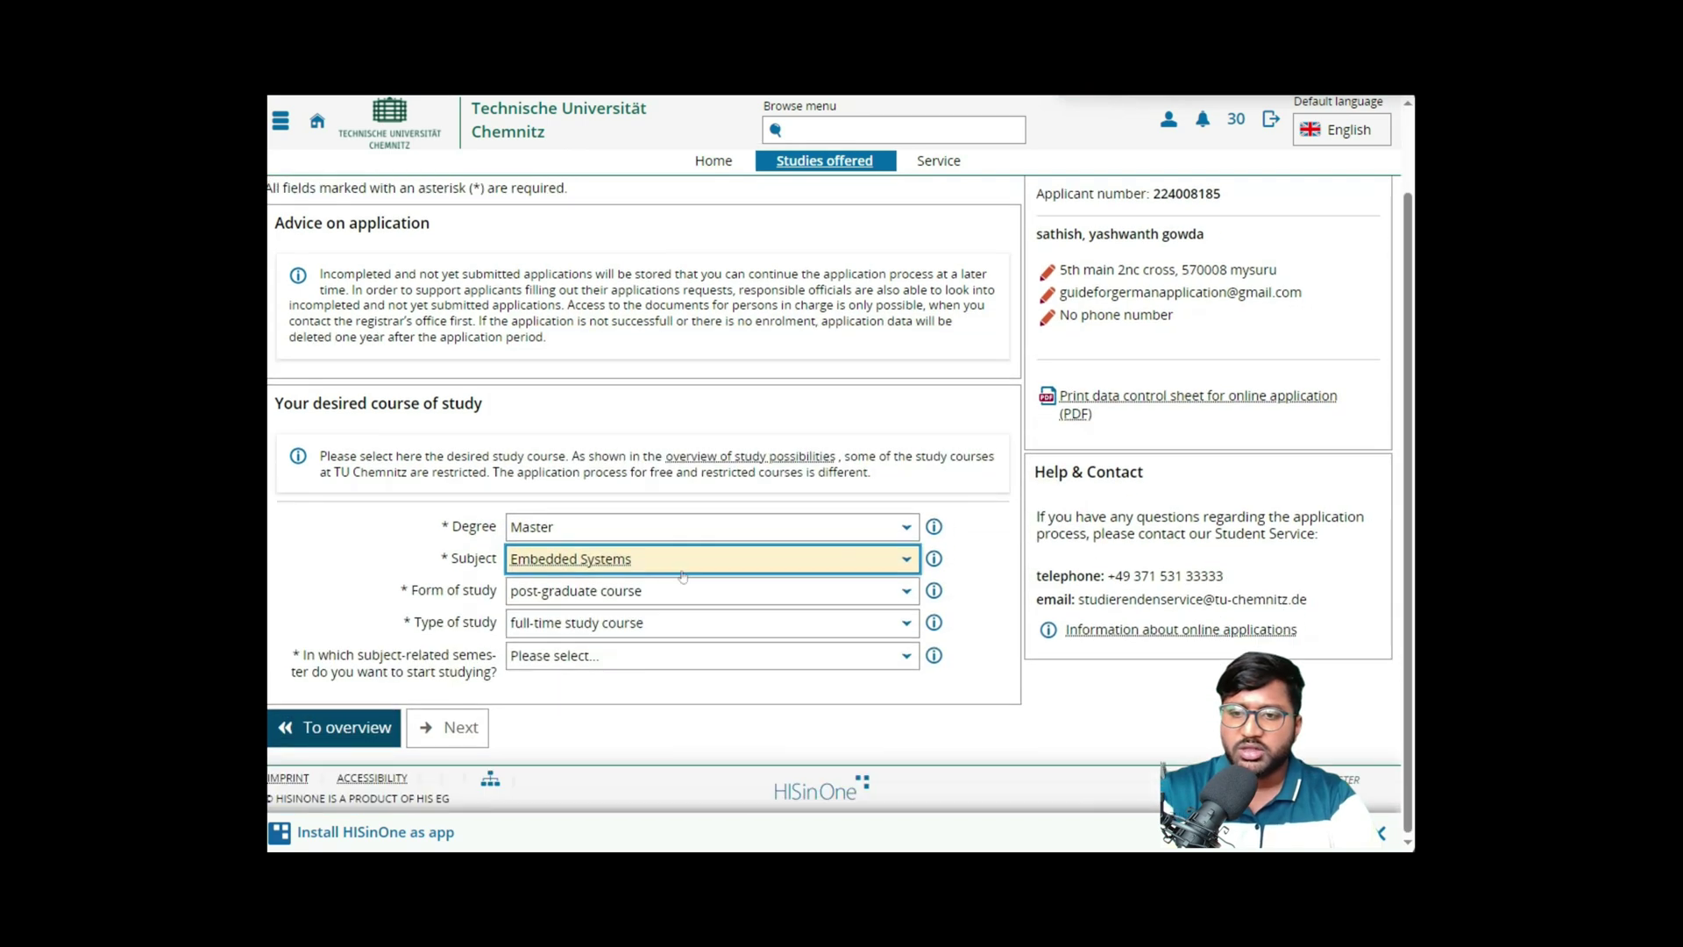
# - Set form of study to post-graduate course, starting in the 1st subject-related semester
pyautogui.click(675, 592)
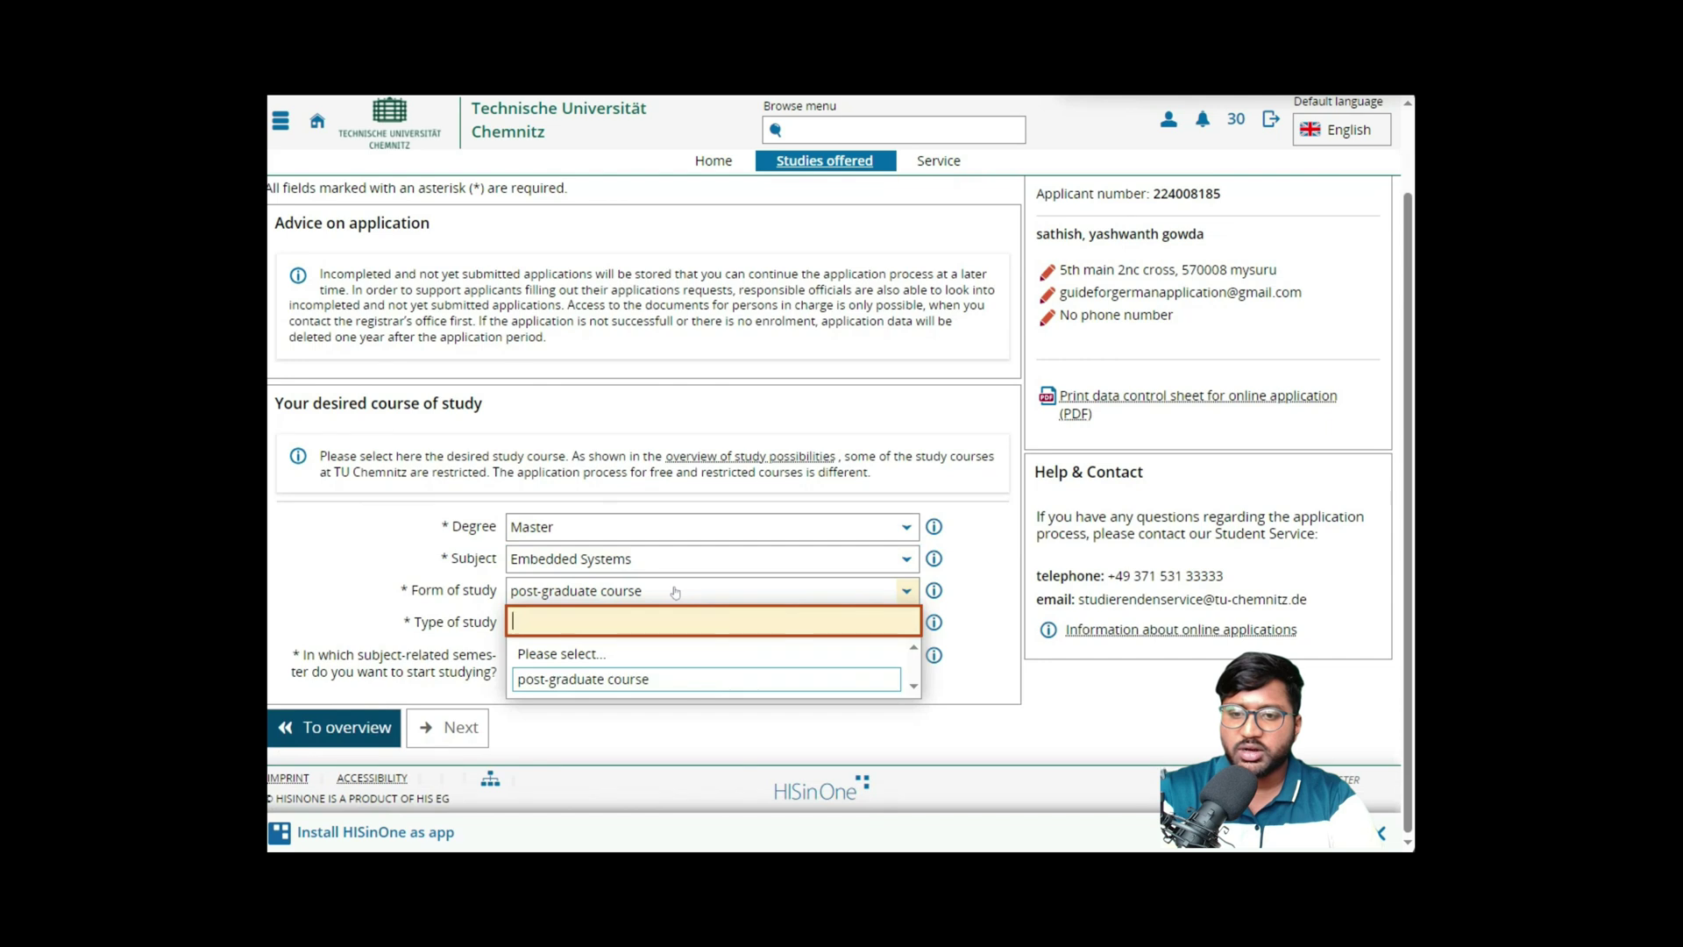
pyautogui.click(691, 678)
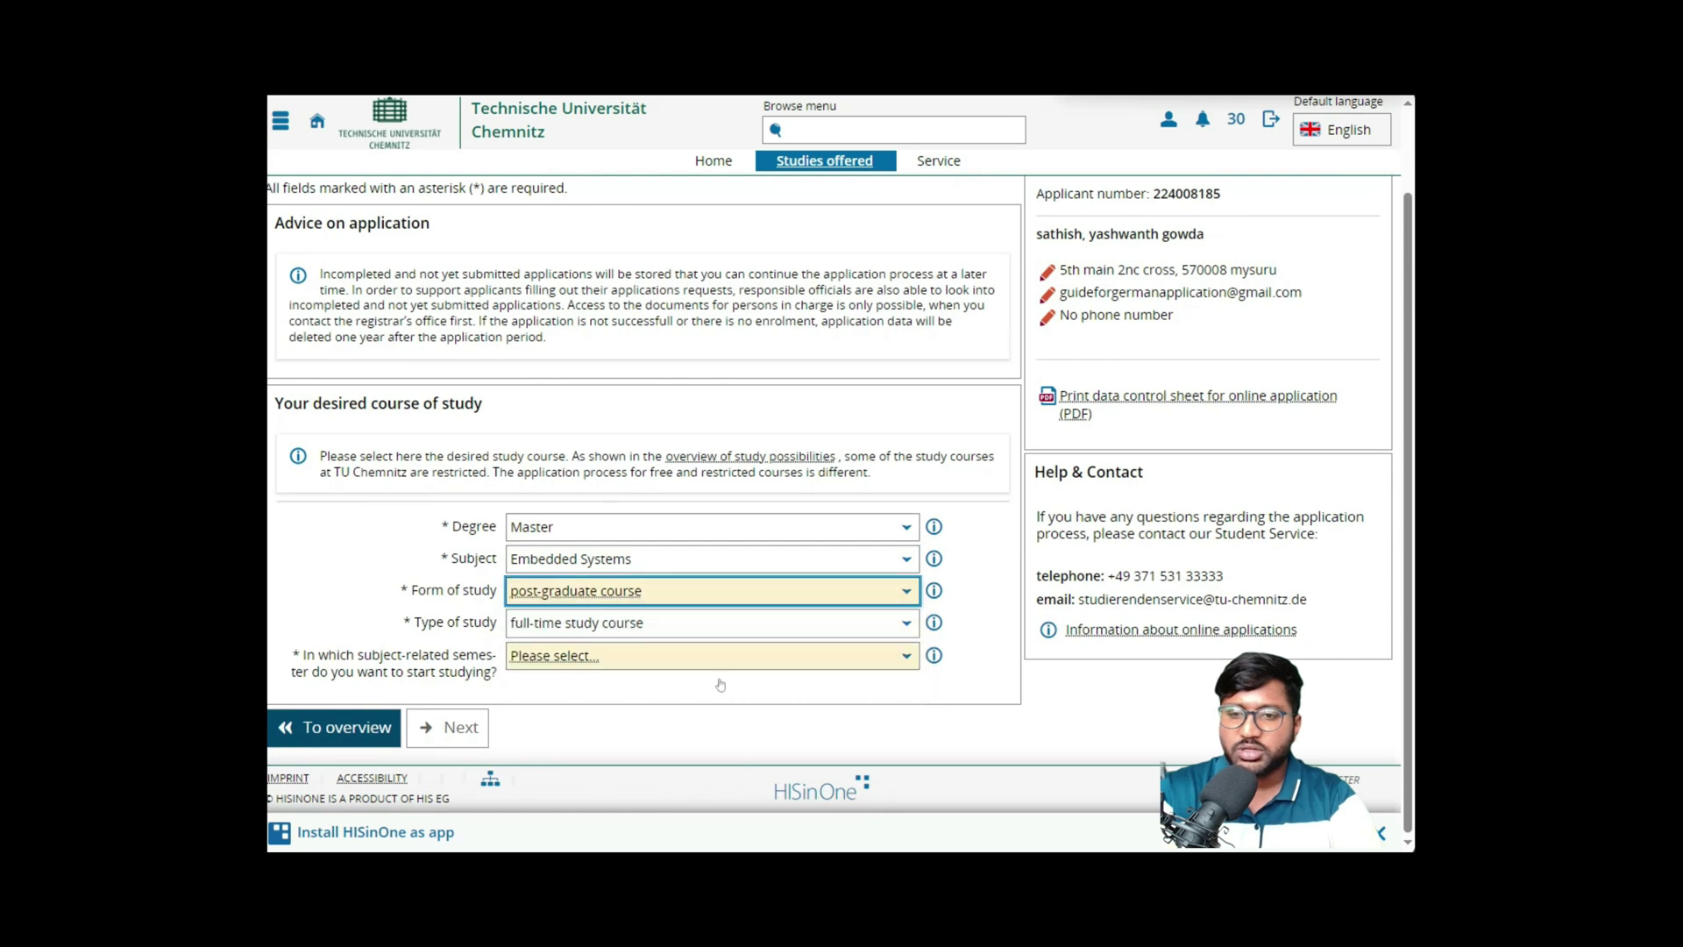
pyautogui.click(680, 657)
pyautogui.click(676, 742)
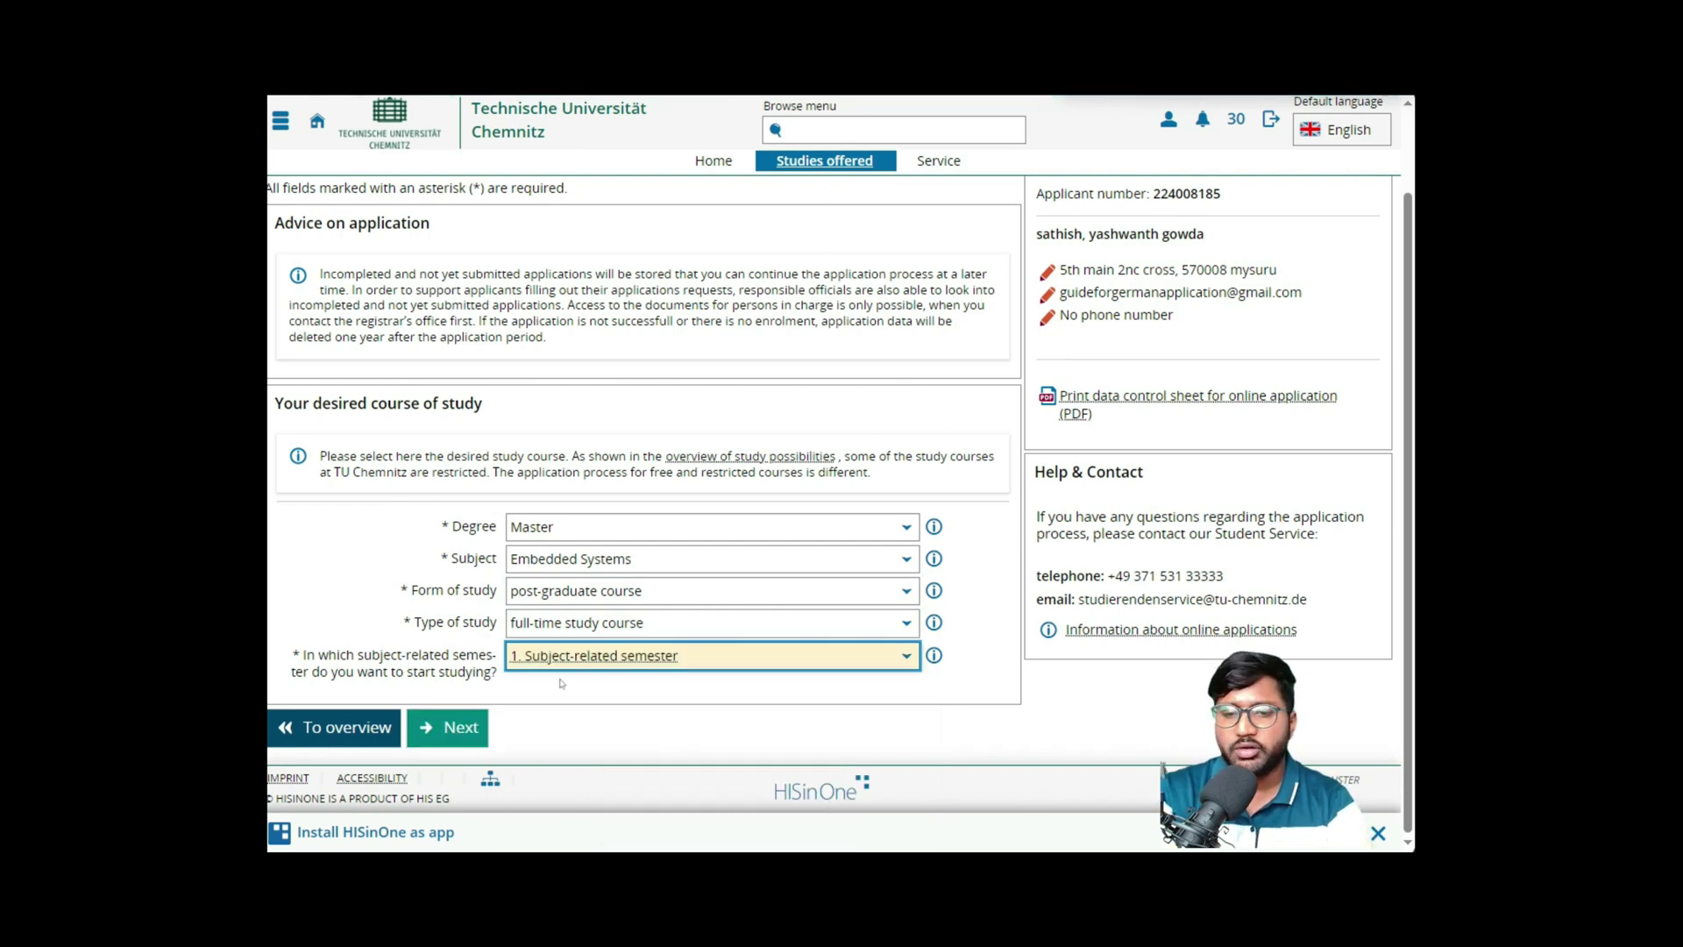
pyautogui.click(549, 658)
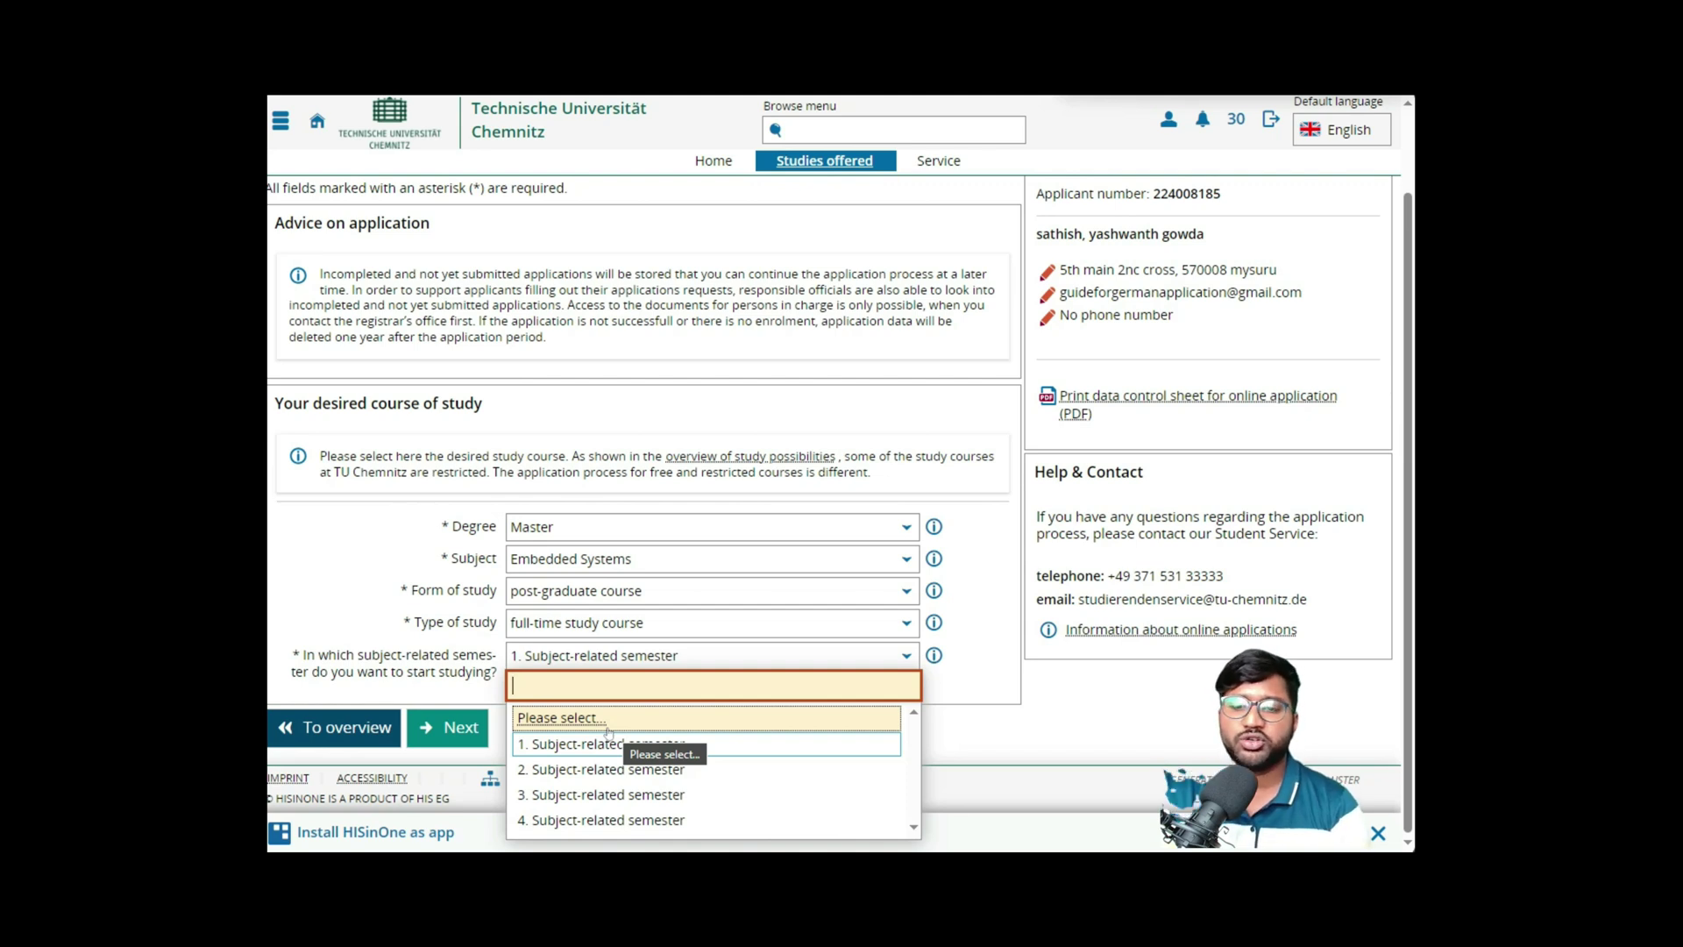
pyautogui.click(618, 750)
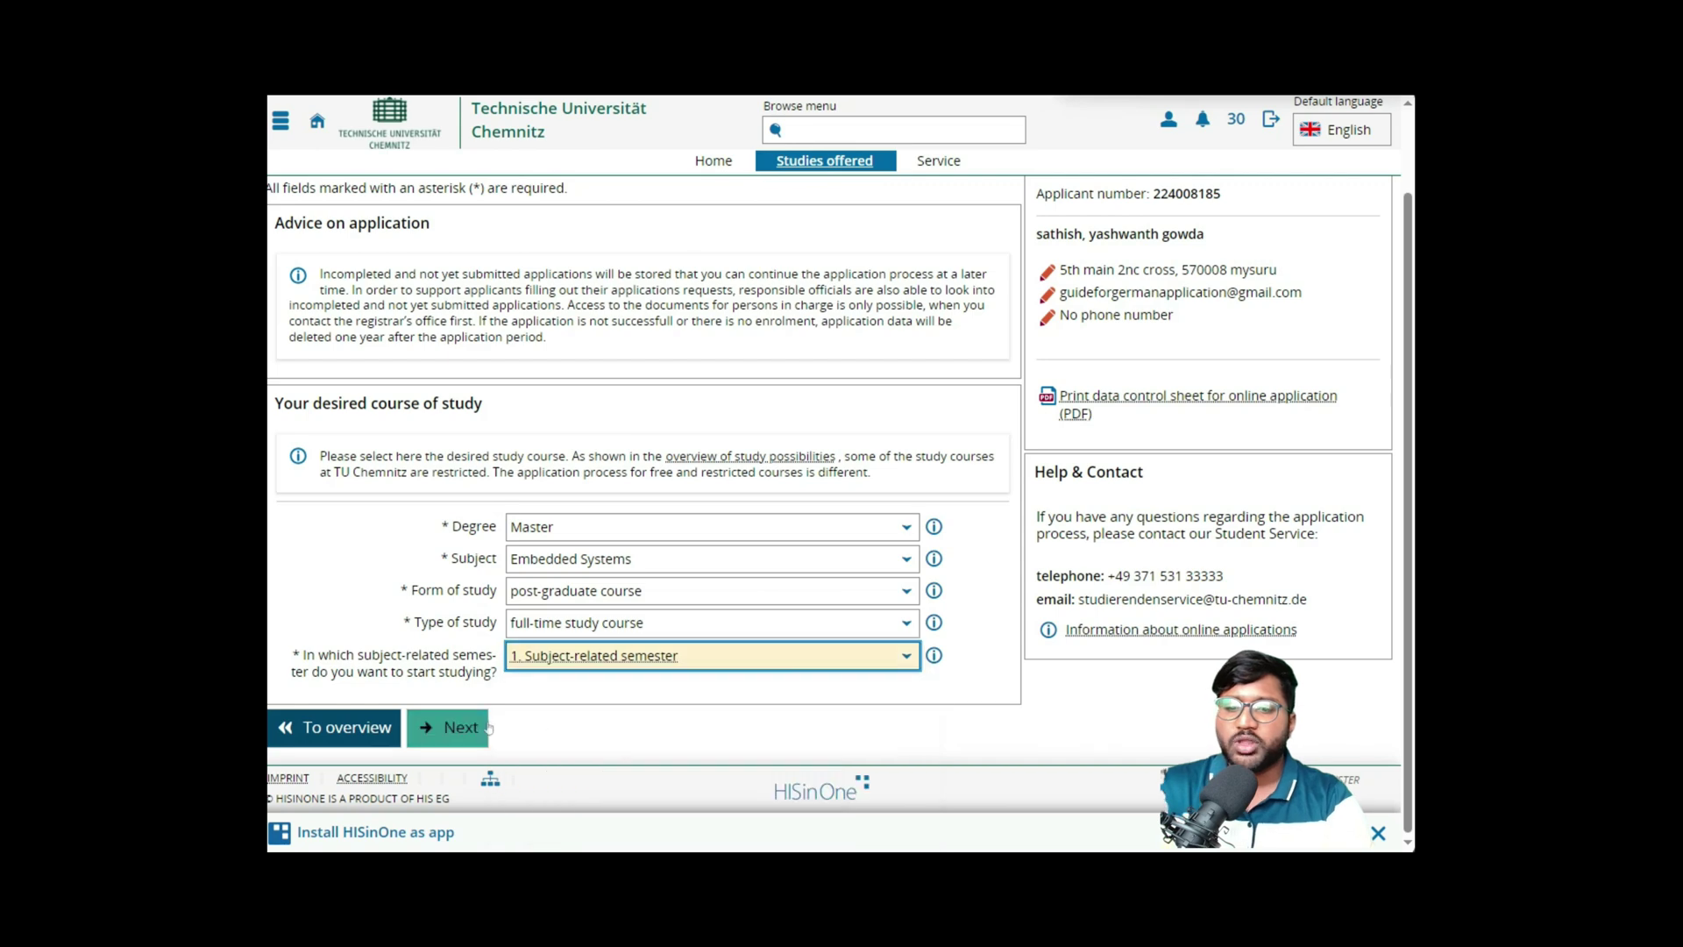
# - Enter a general university entrance qualification from abroad, India, with average grade 8.6
pyautogui.click(463, 730)
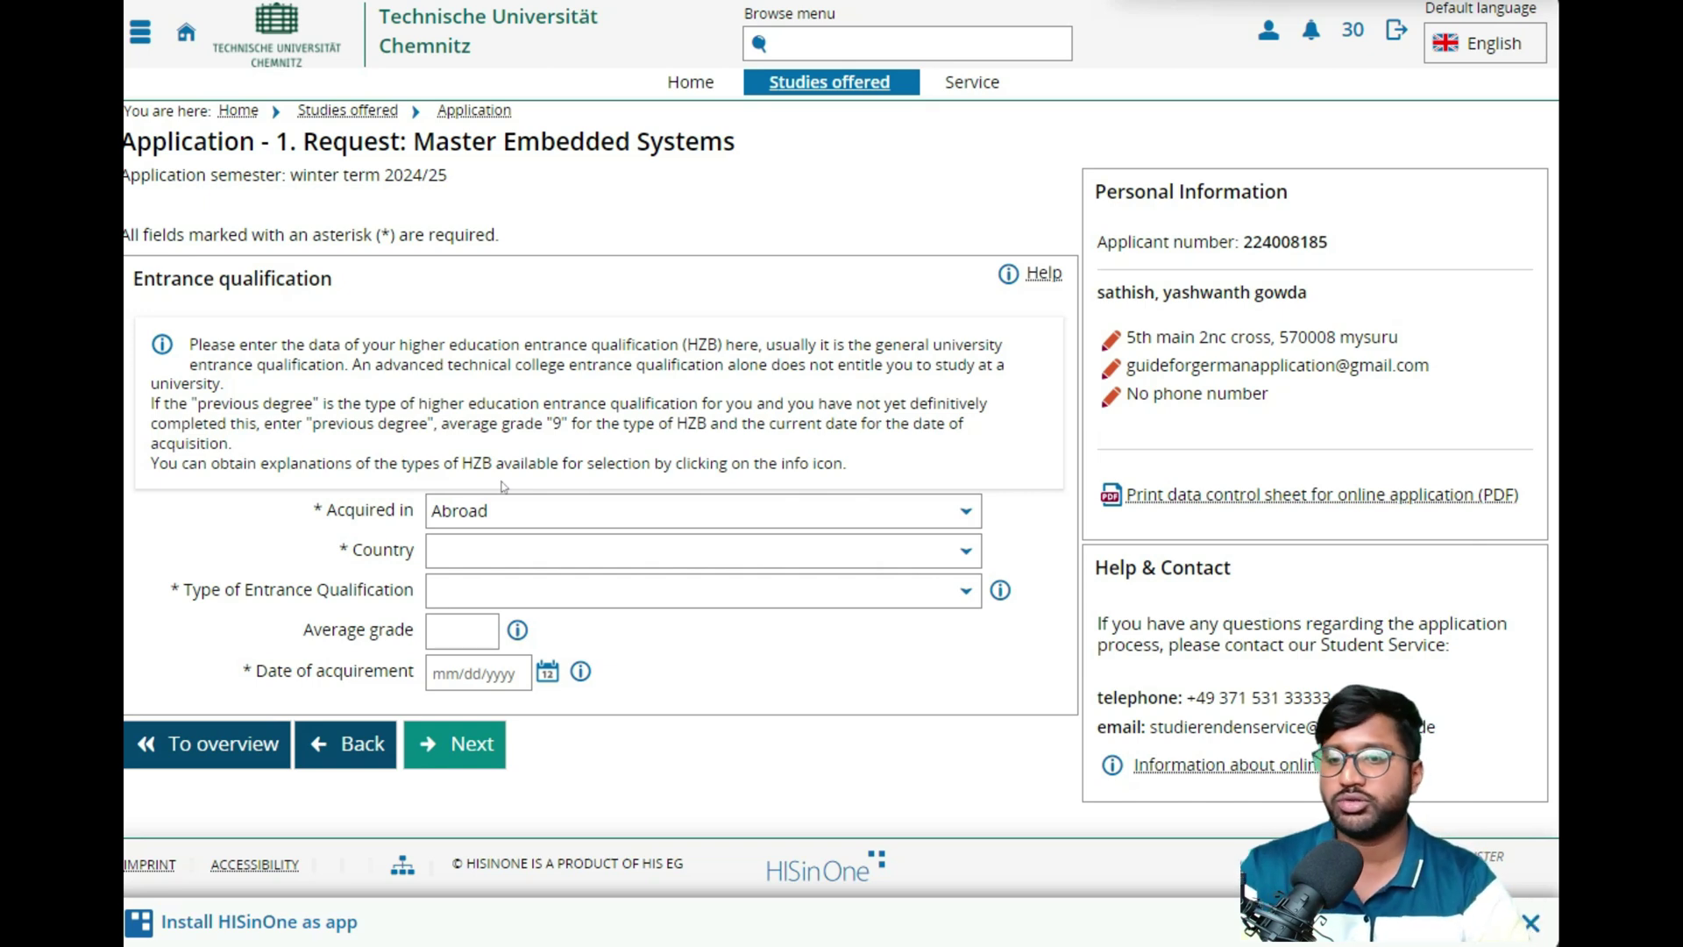
pyautogui.click(506, 551)
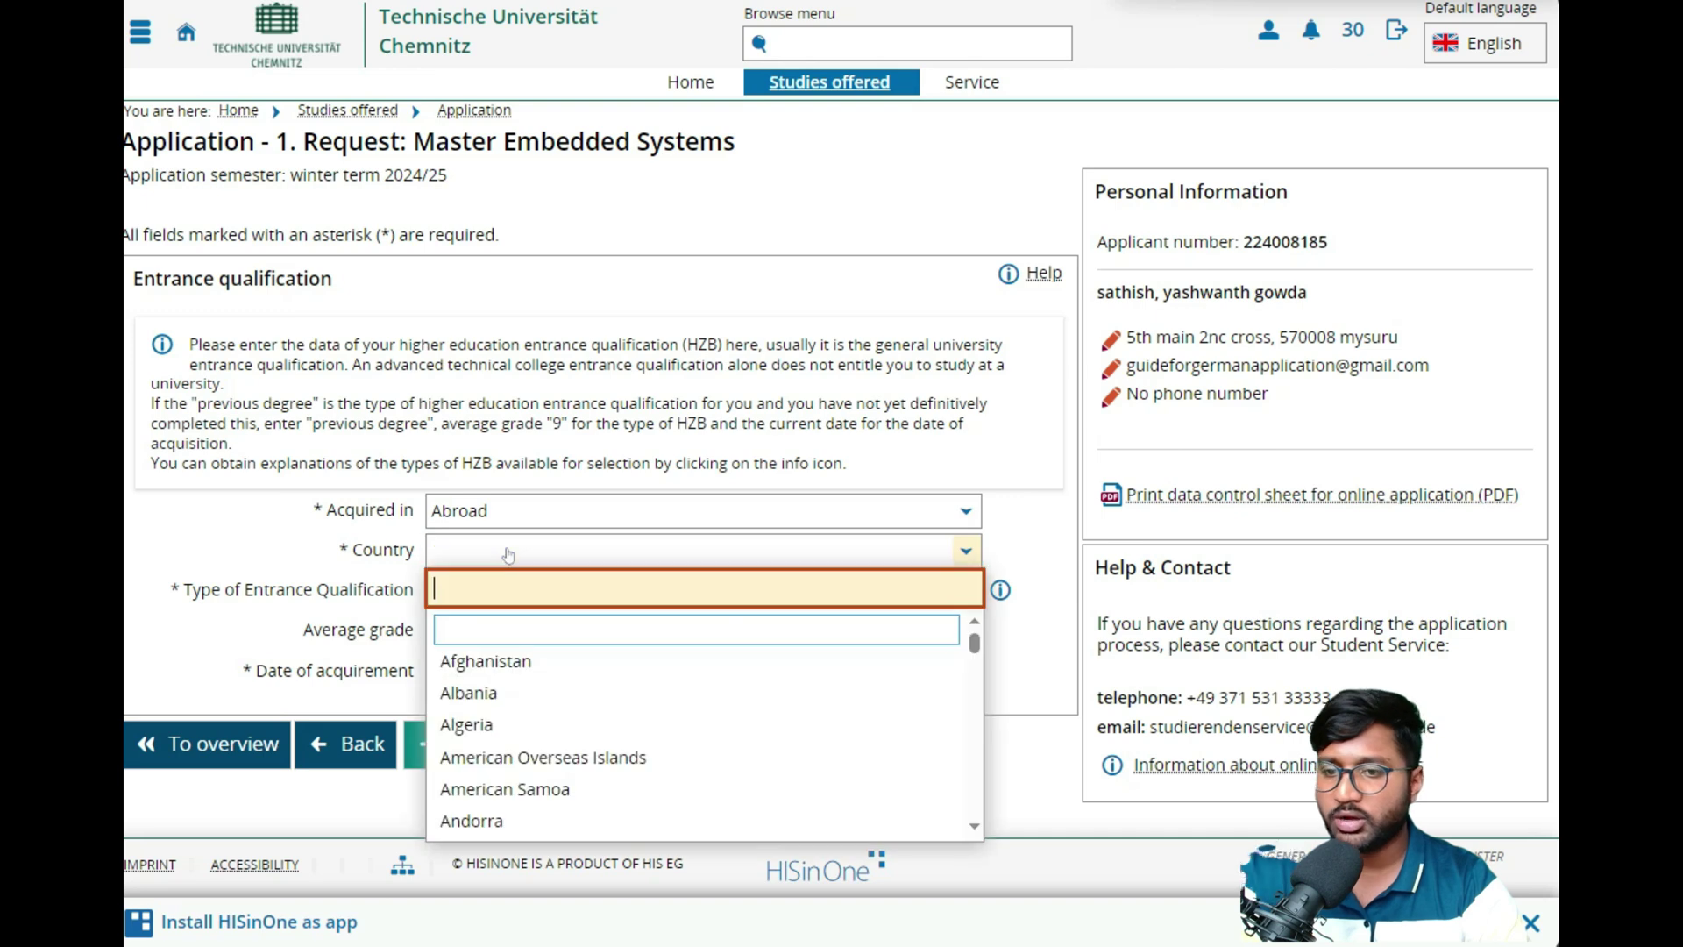
pyautogui.write('Ind')
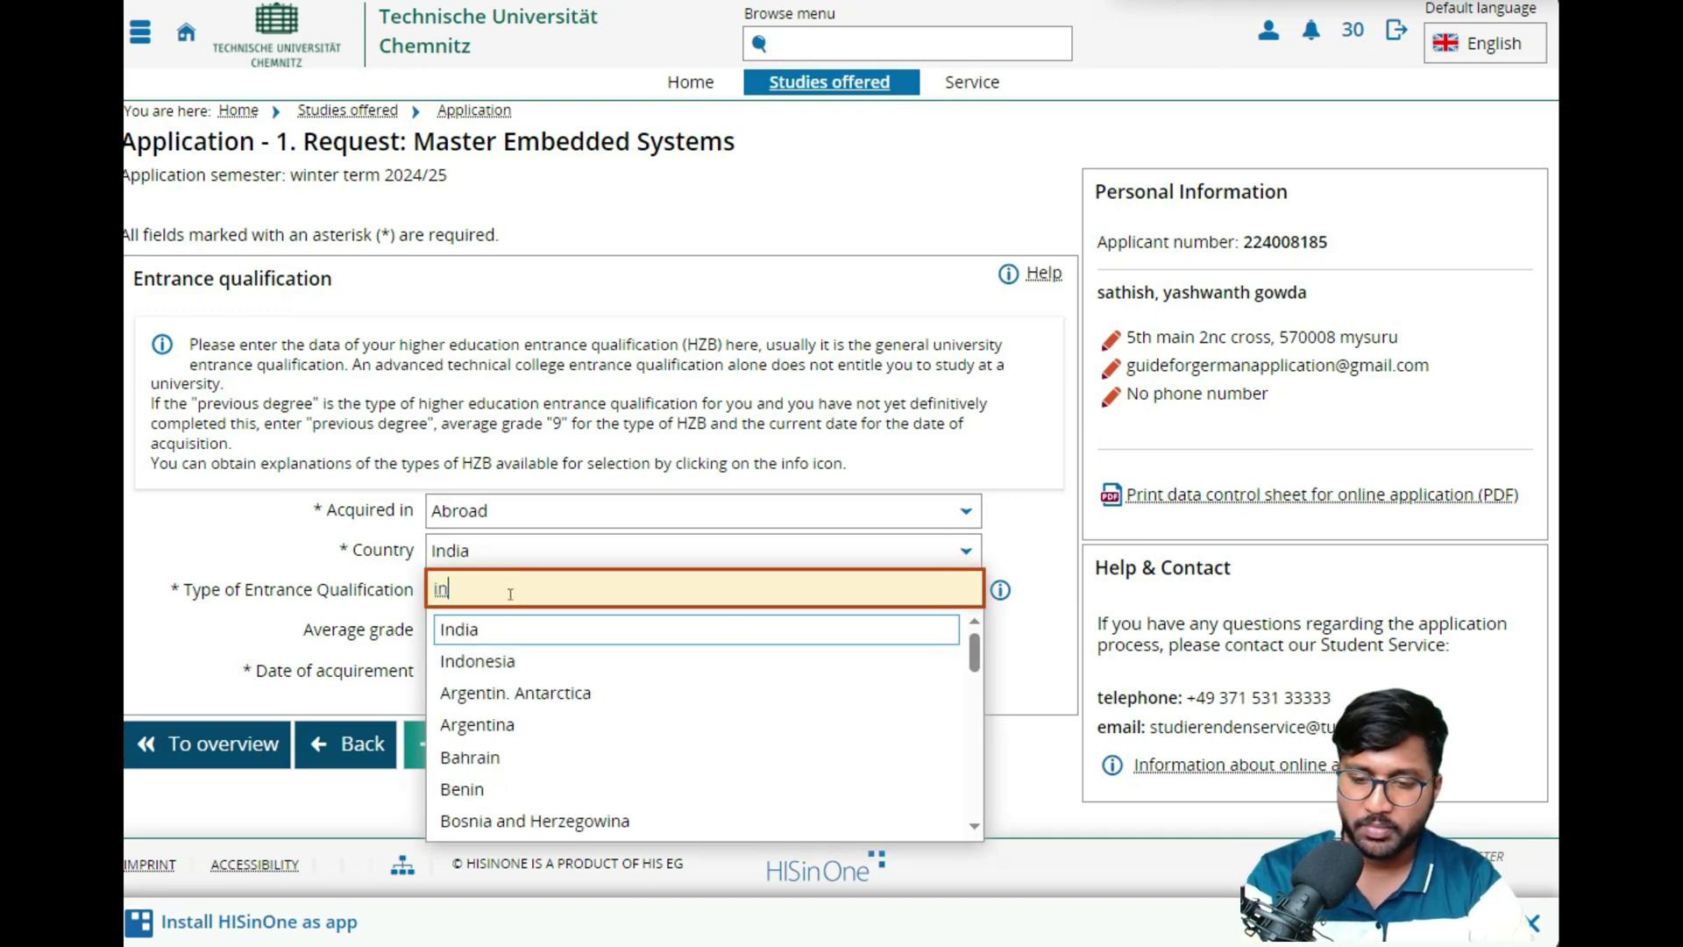
pyautogui.click(500, 627)
pyautogui.click(525, 592)
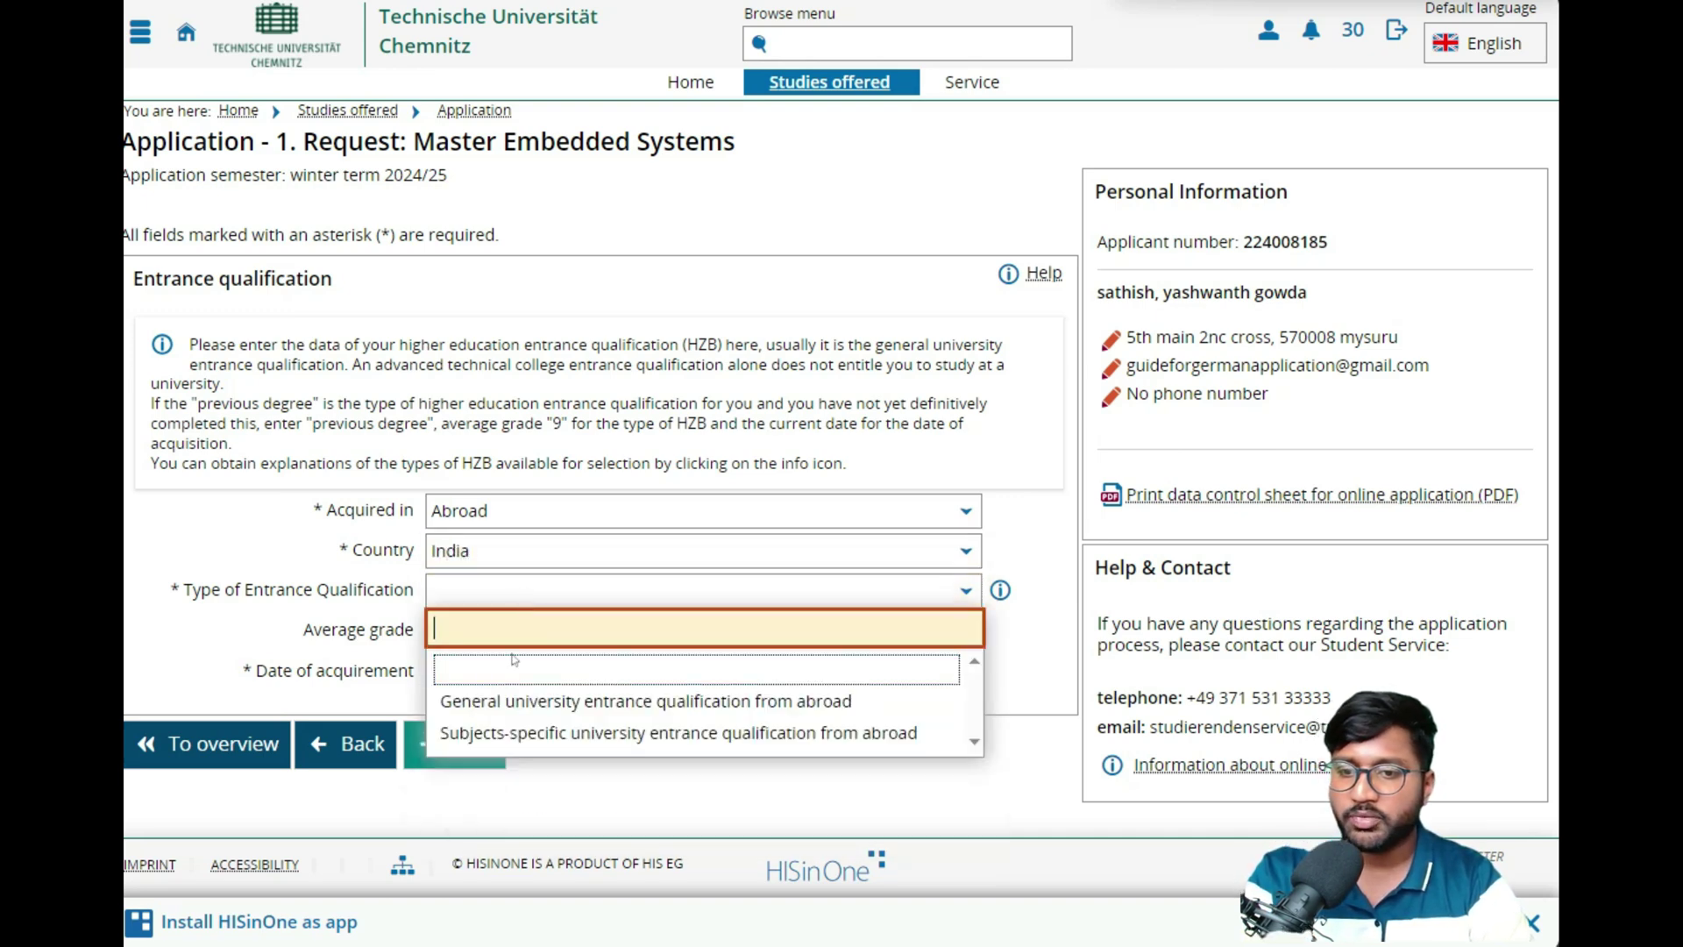
pyautogui.click(498, 706)
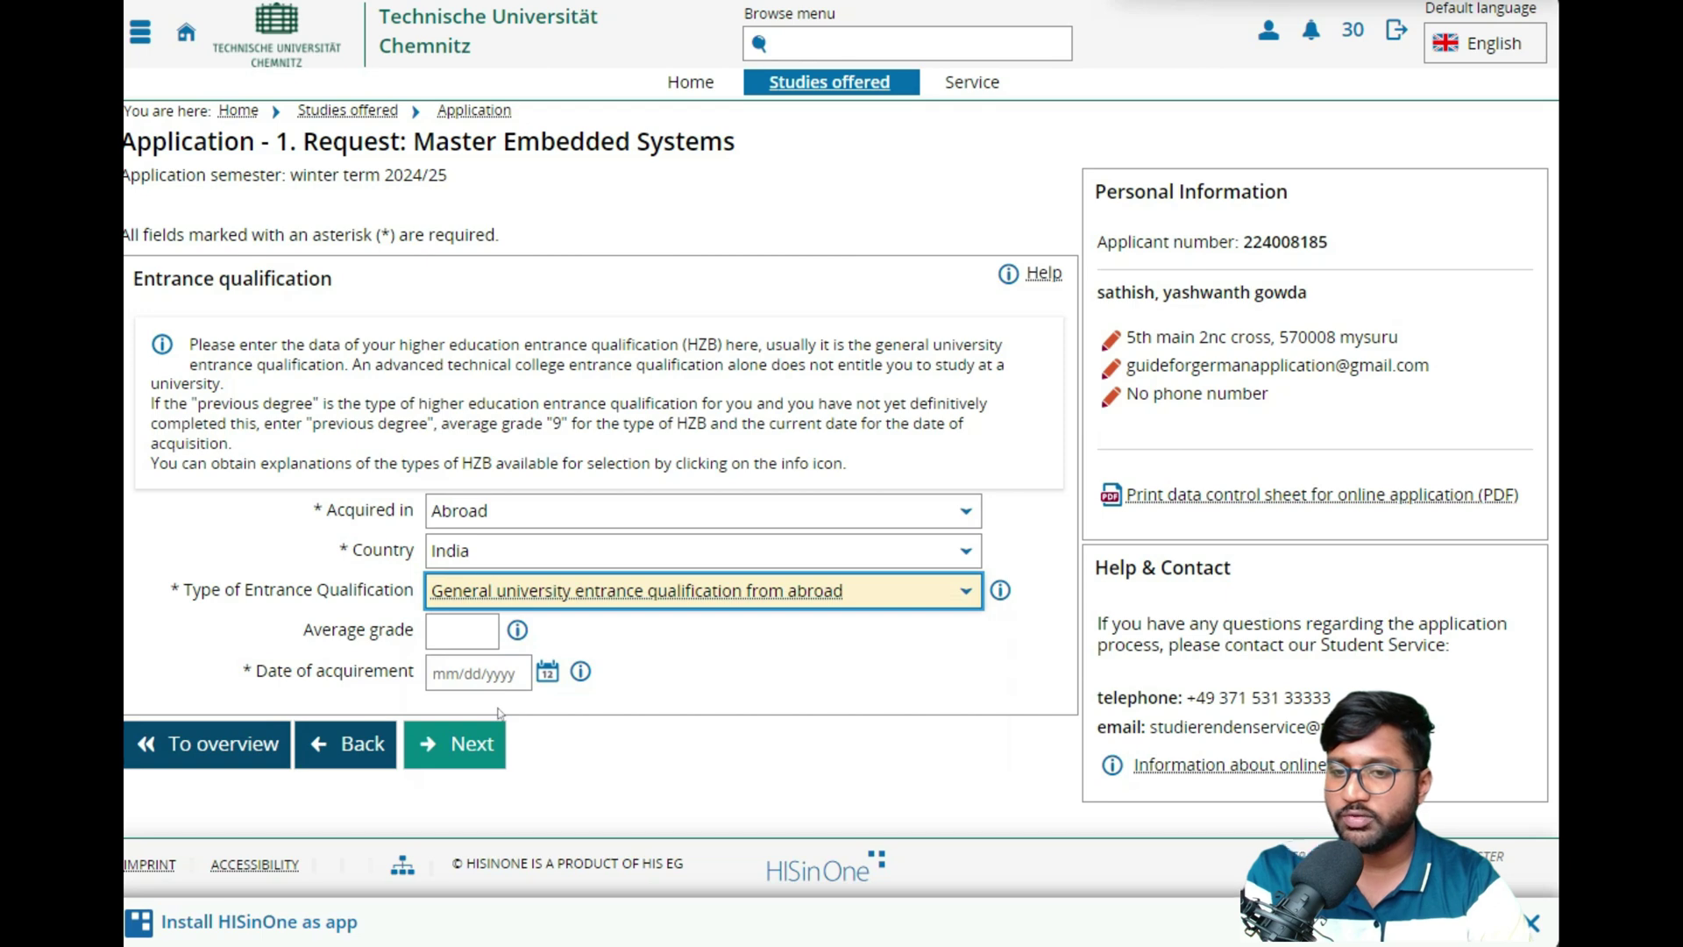
pyautogui.click(474, 640)
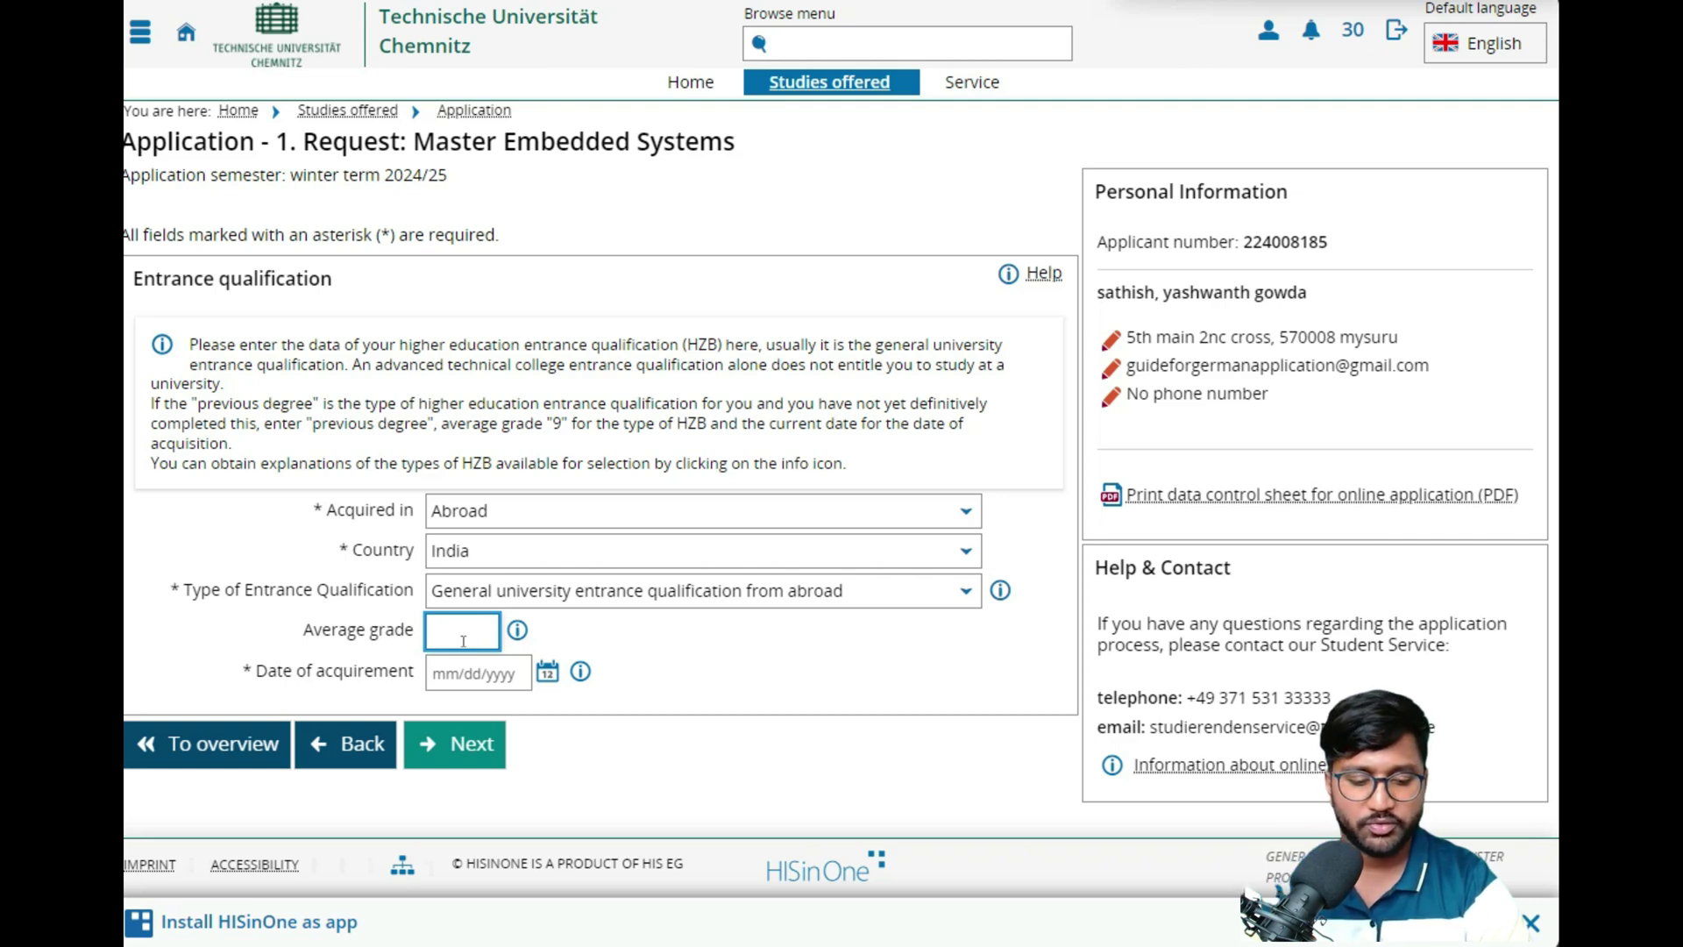
pyautogui.write('8.6')
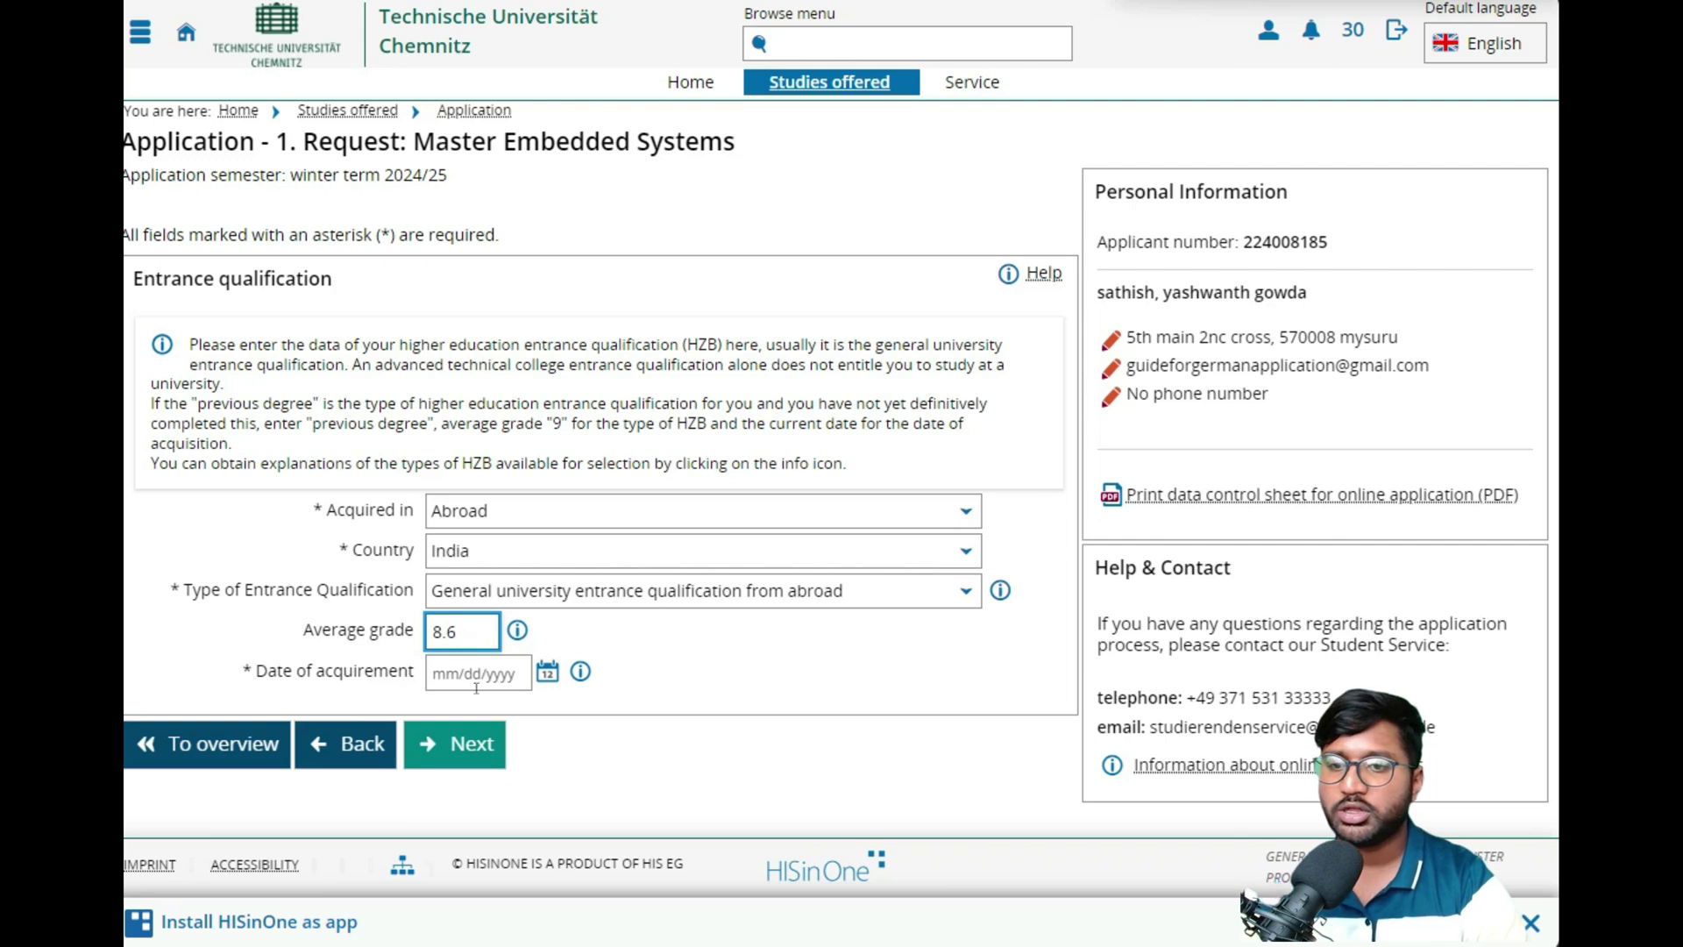
# - Set the acquirement date to 04/12/2016 and select this general qualification for the request
pyautogui.click(547, 671)
pyautogui.click(781, 718)
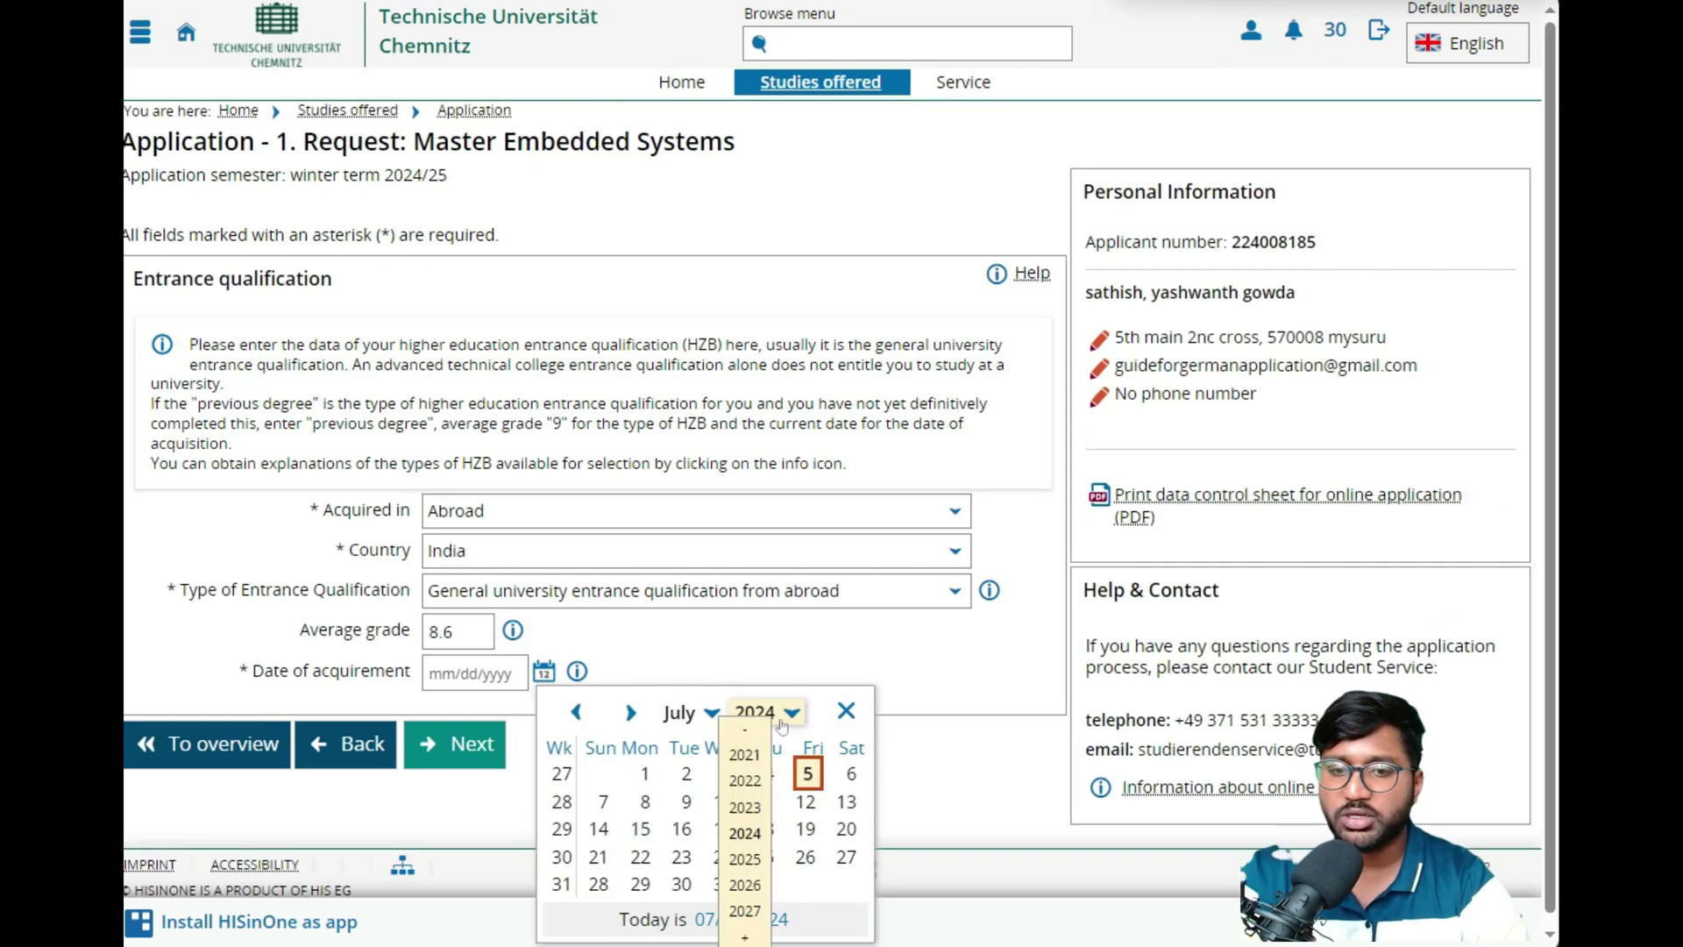
pyautogui.click(745, 731)
pyautogui.click(745, 731)
pyautogui.click(745, 732)
pyautogui.click(745, 732)
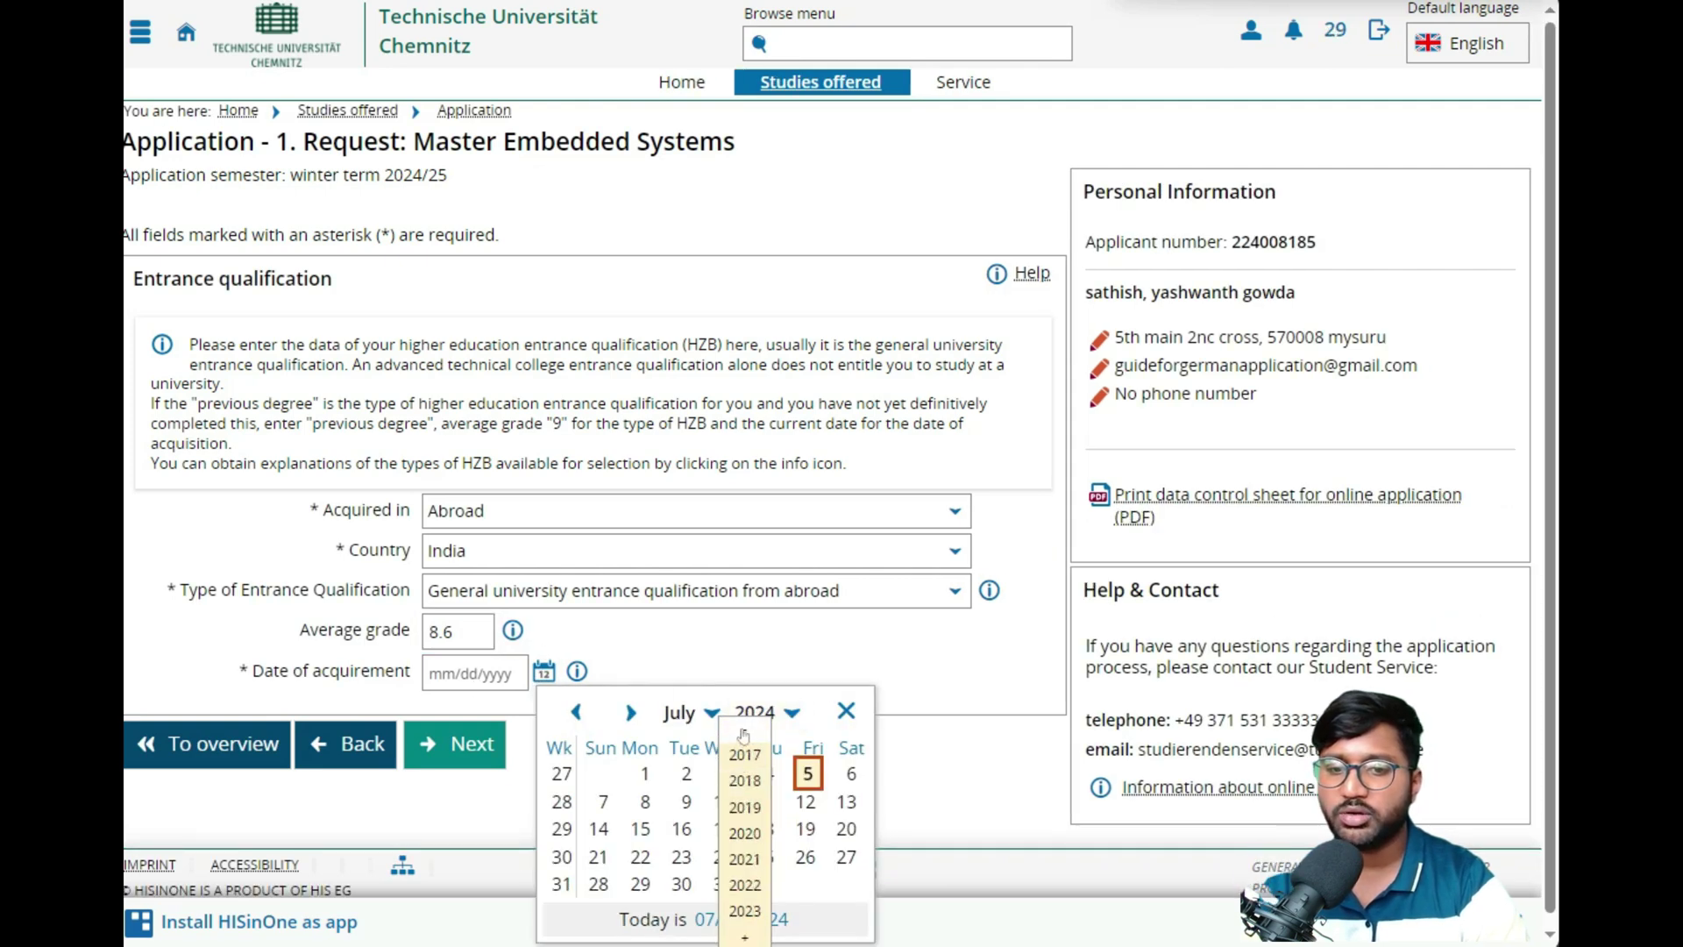
pyautogui.click(744, 731)
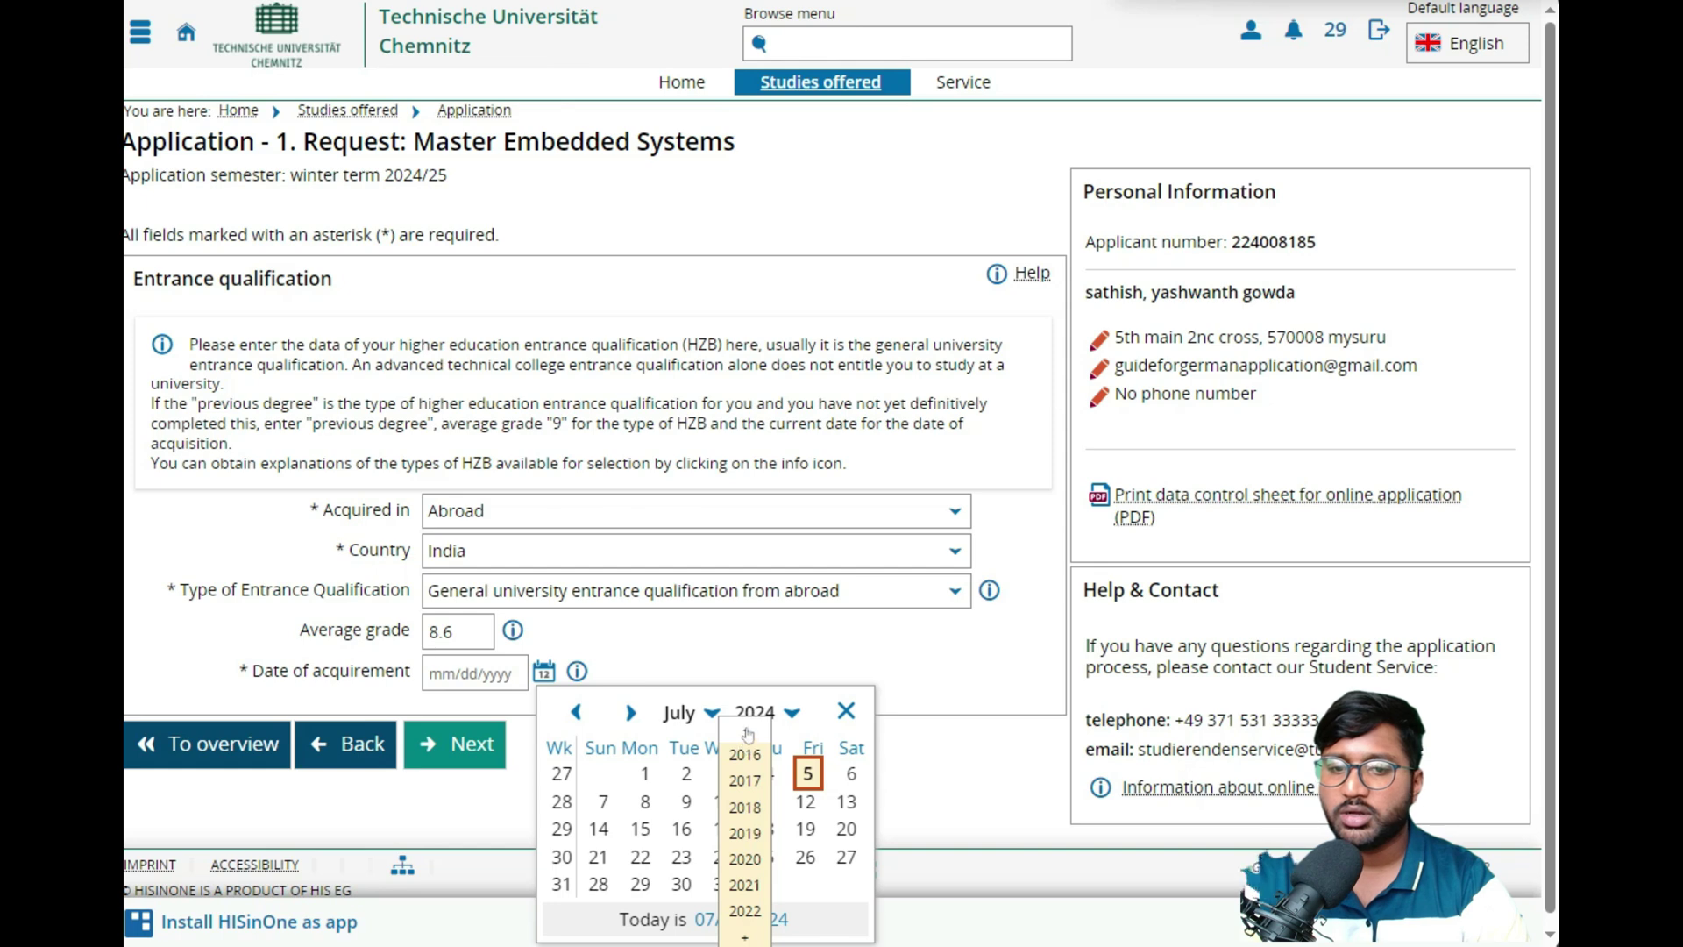
pyautogui.click(745, 754)
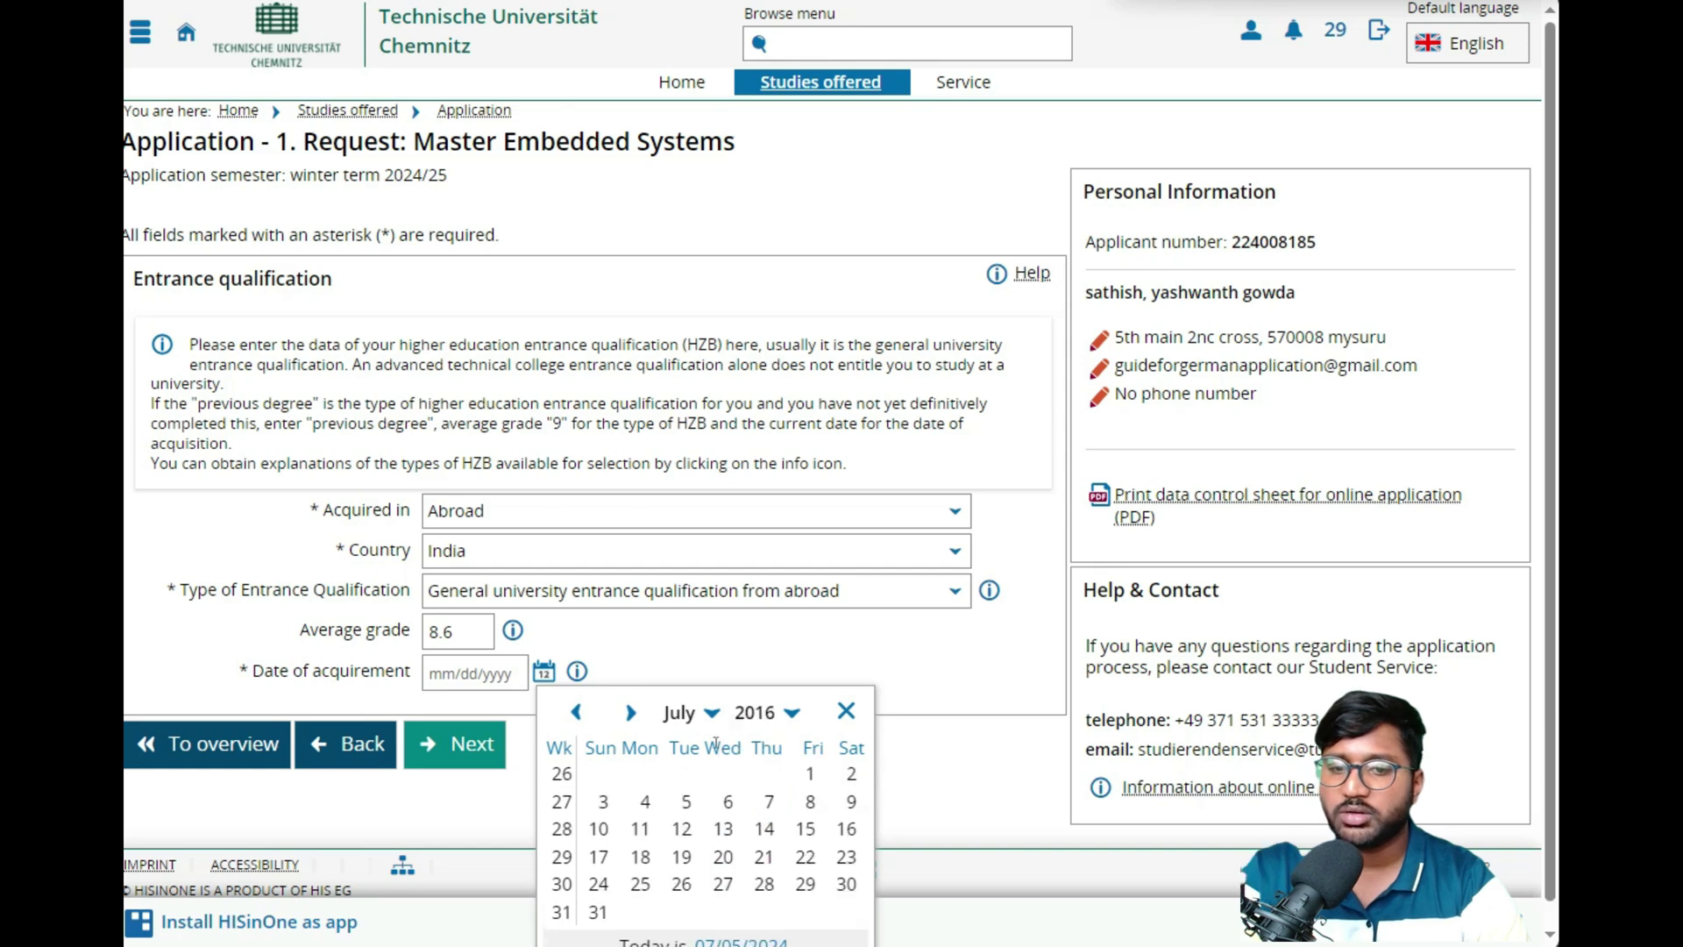
pyautogui.click(713, 715)
pyautogui.click(620, 806)
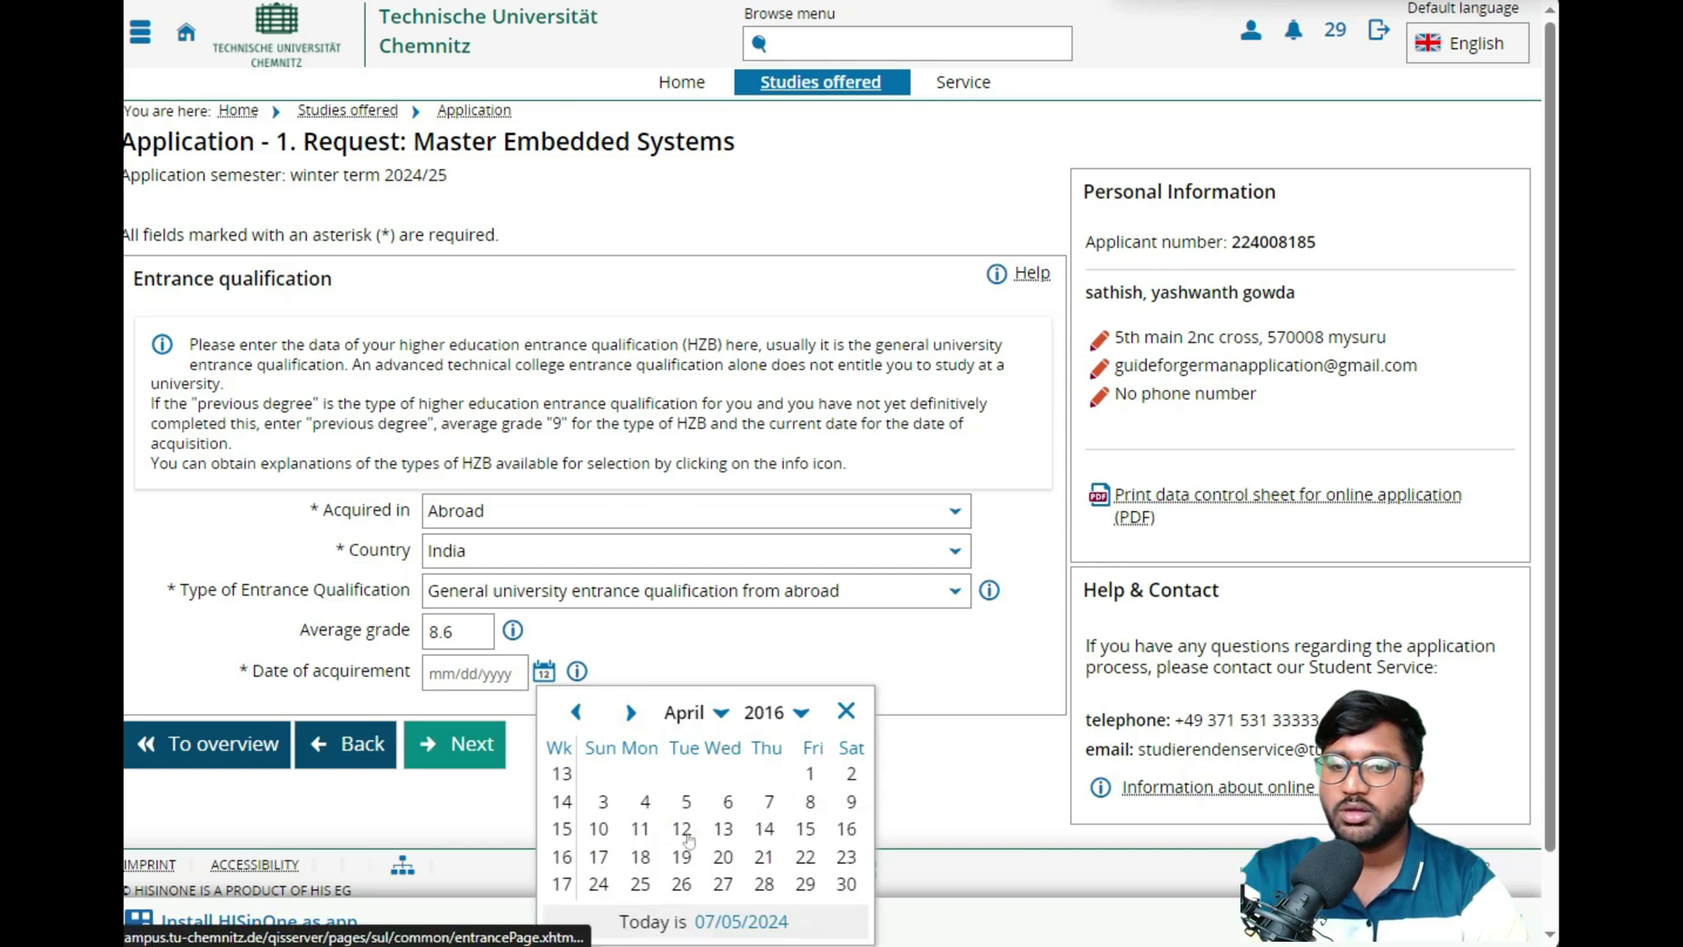
pyautogui.click(686, 830)
pyautogui.click(480, 742)
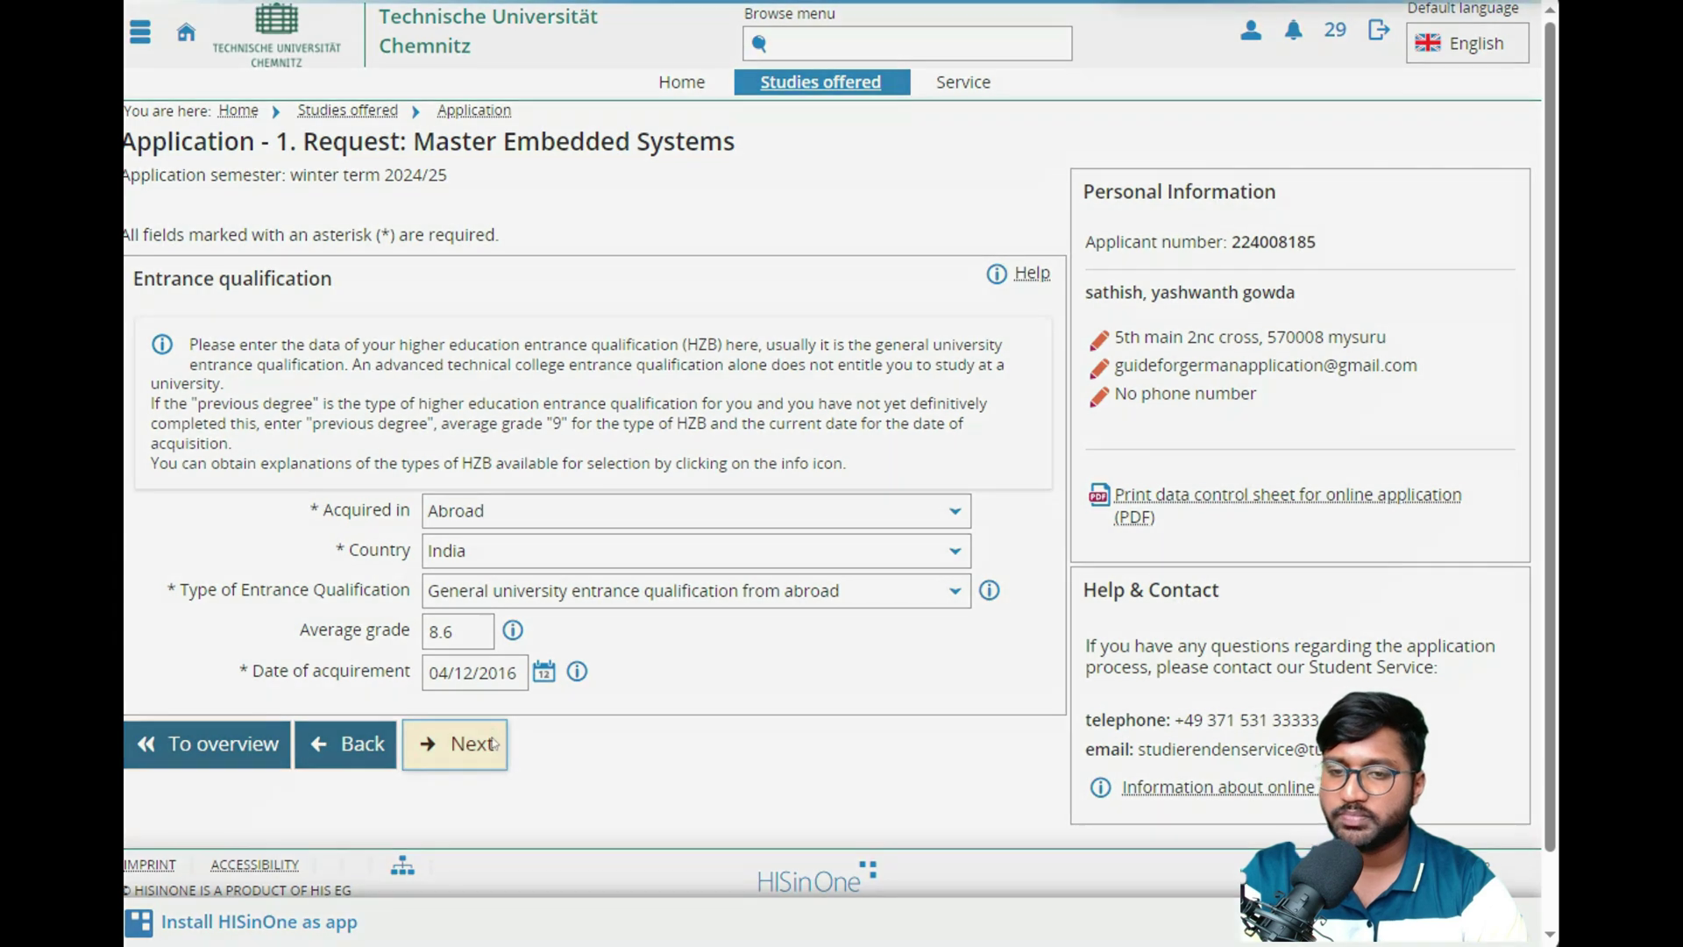
pyautogui.click(168, 533)
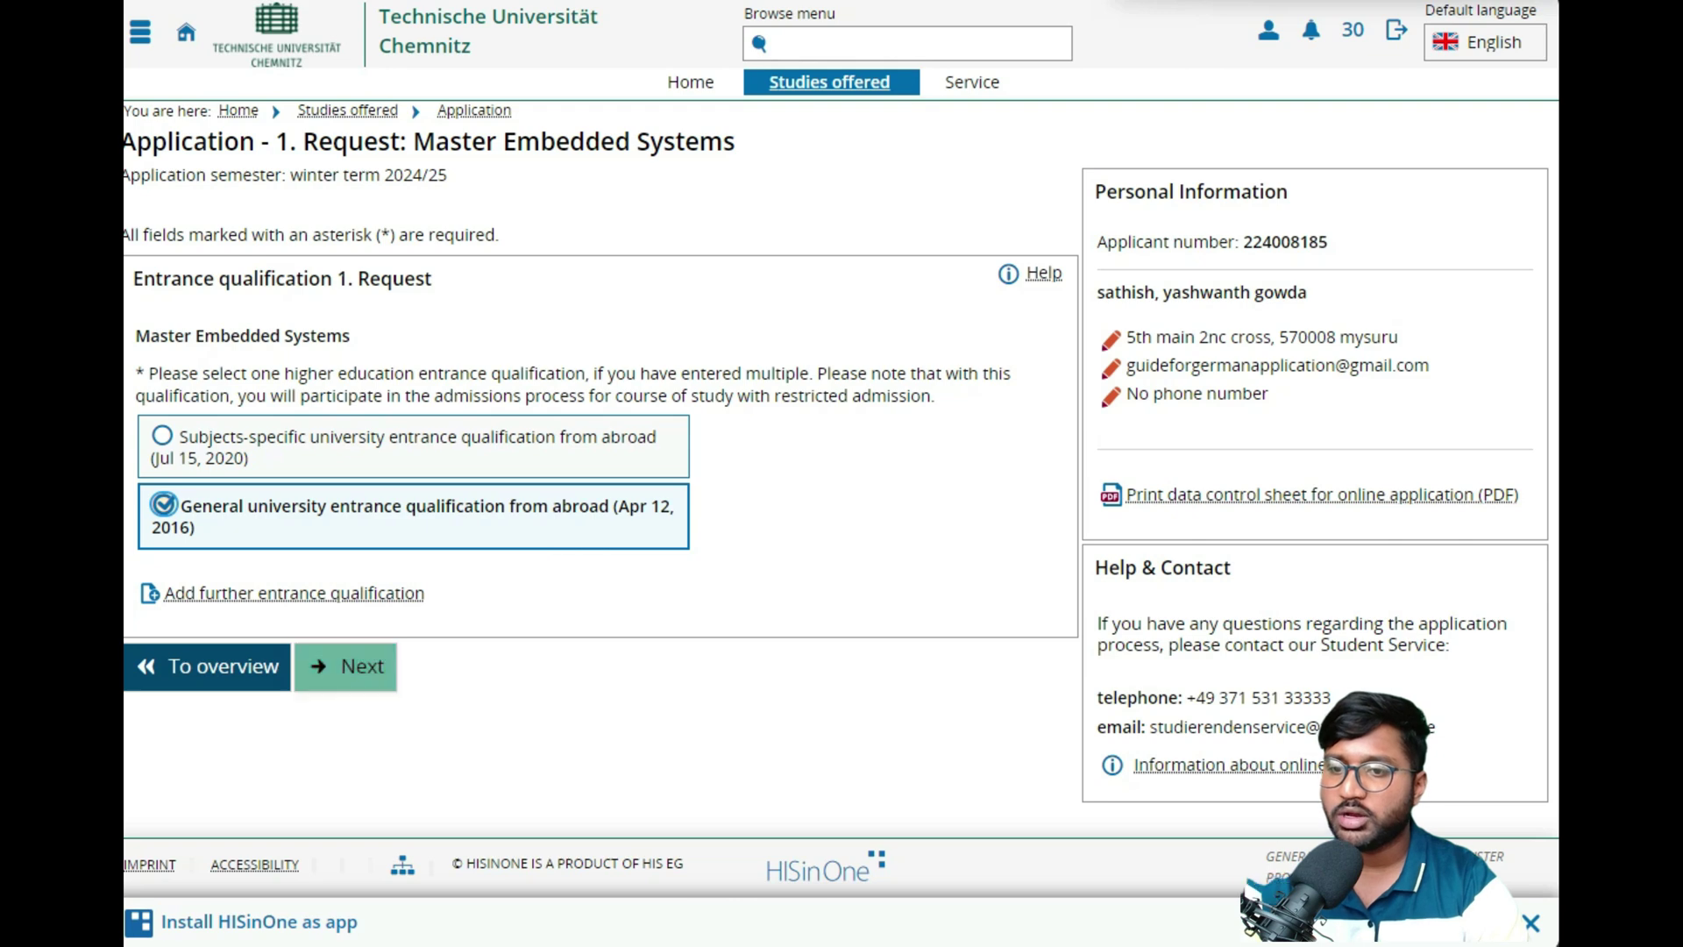
# - Leave vocational training and military service at No and proceed to the Study at TU Chemnitz question
pyautogui.click(349, 666)
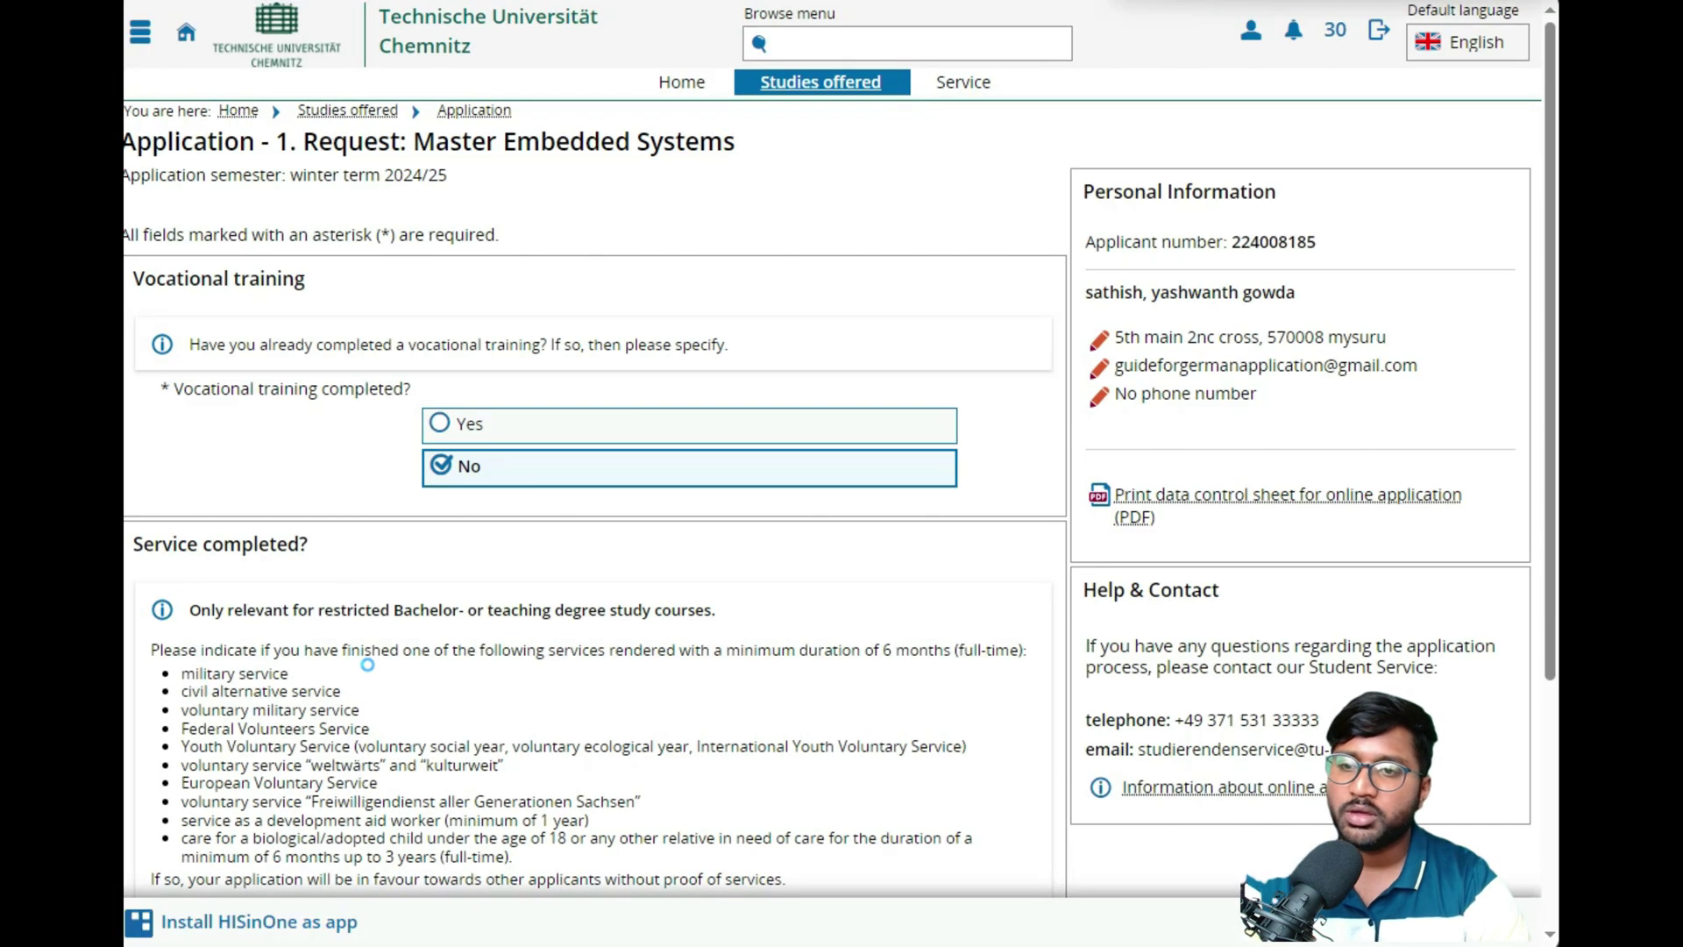
pyautogui.scroll(-3, 373, 474)
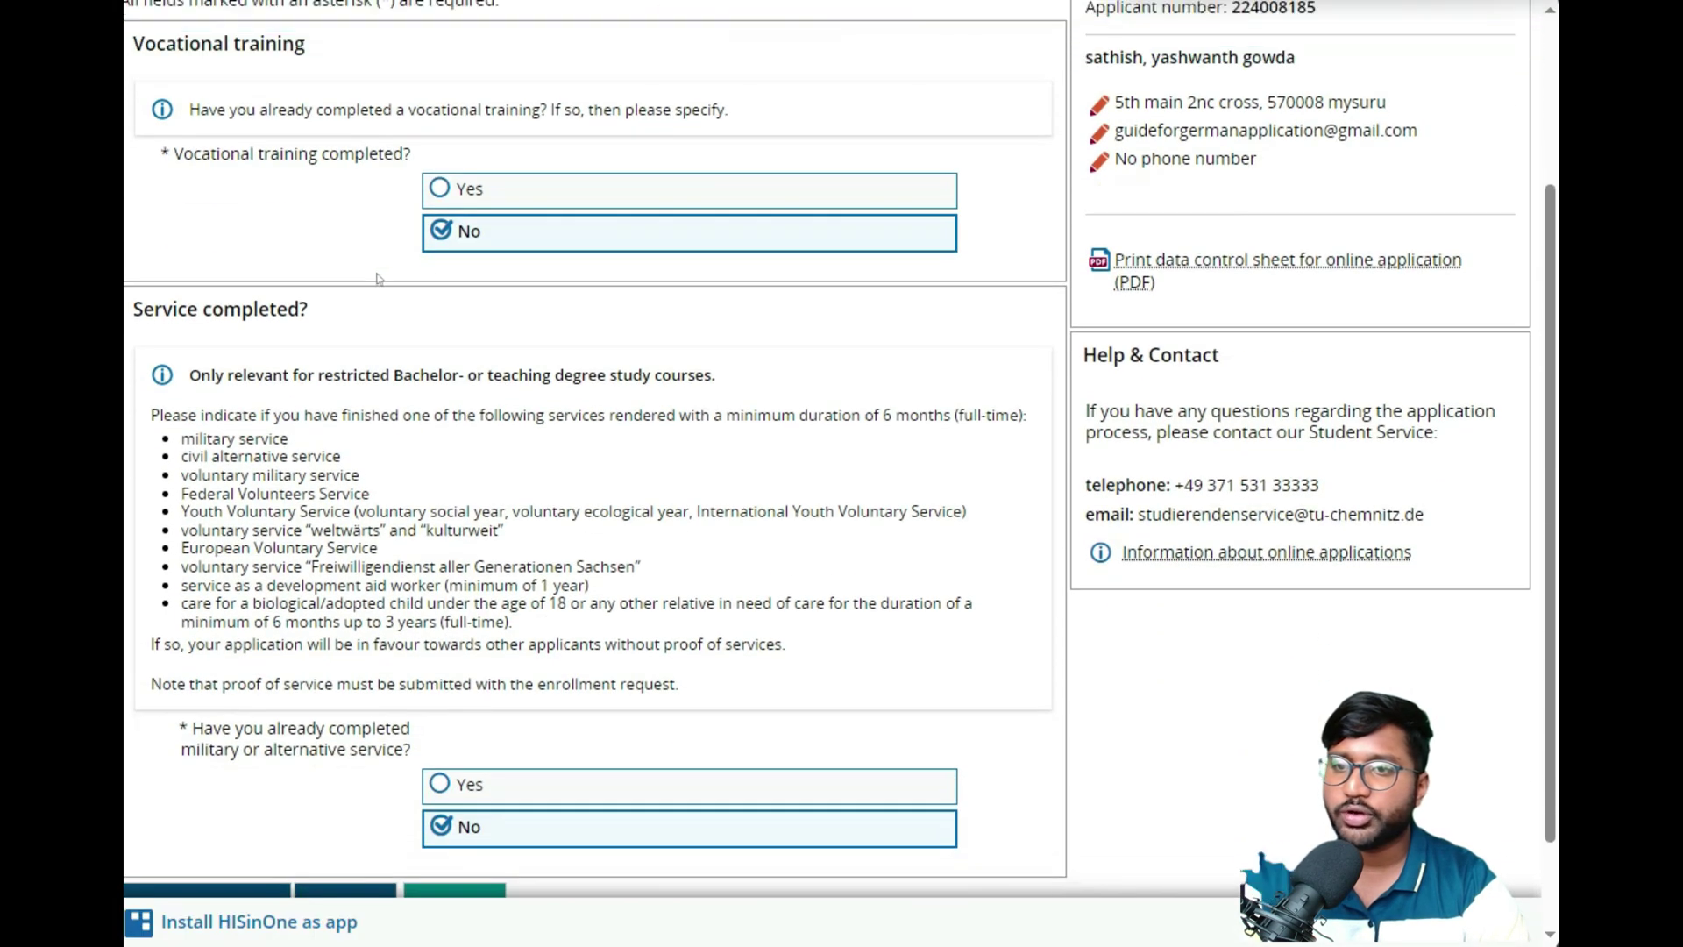
pyautogui.scroll(-2, 513, 265)
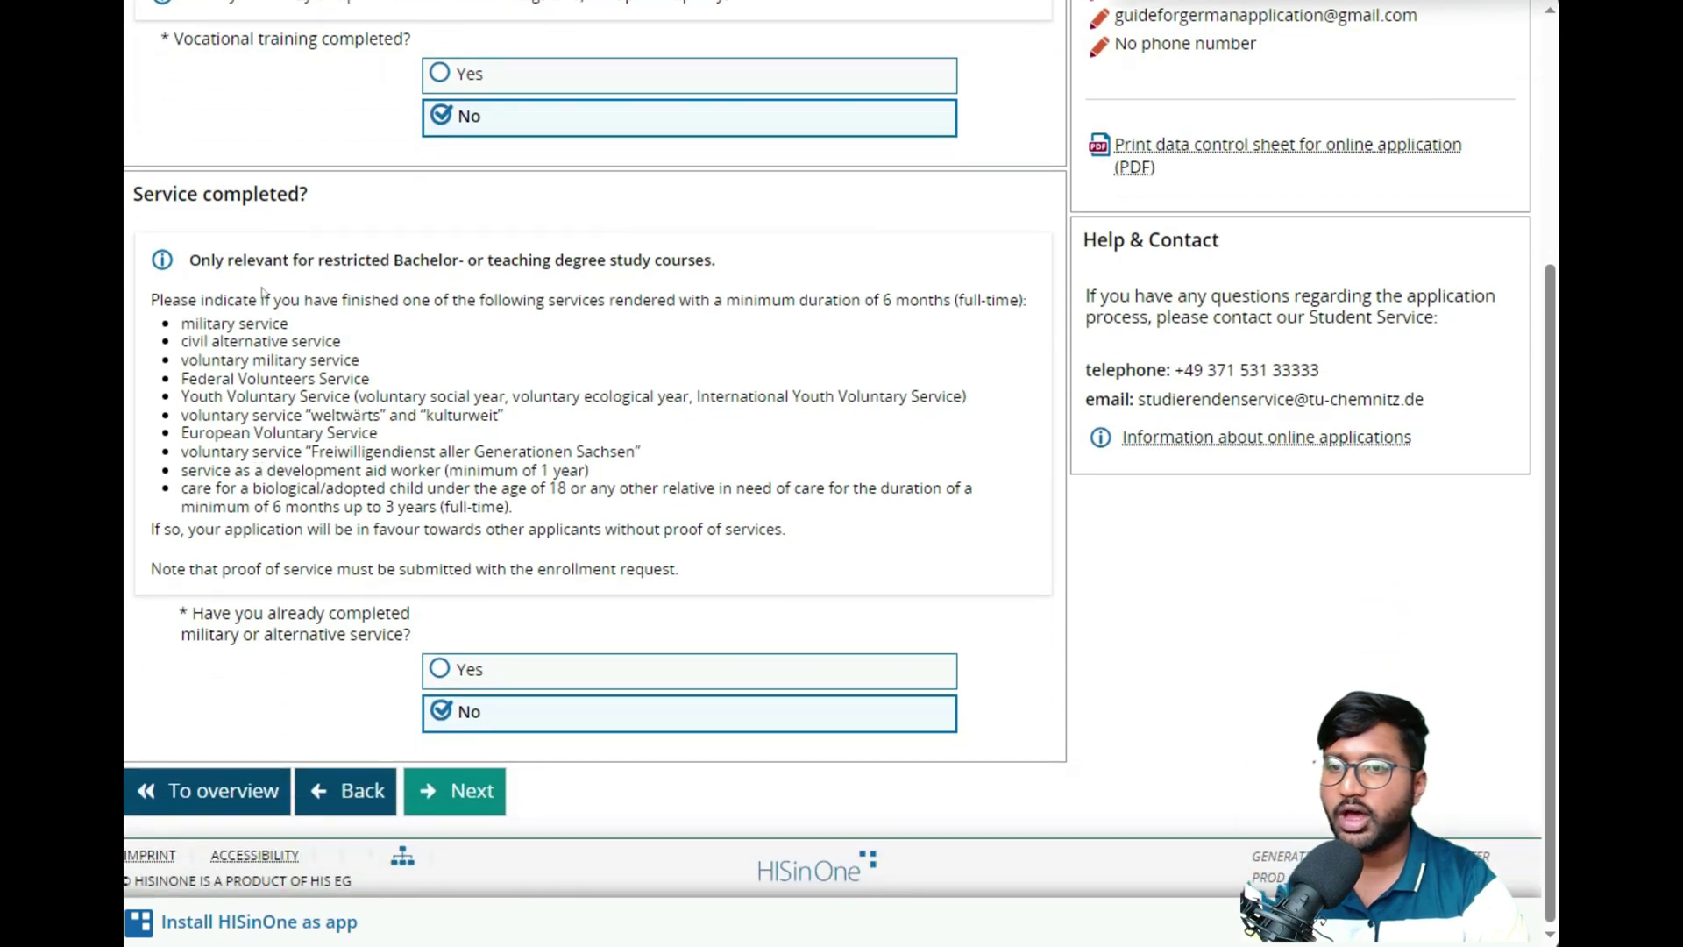
pyautogui.moveTo(242, 260); pyautogui.dragTo(438, 261)
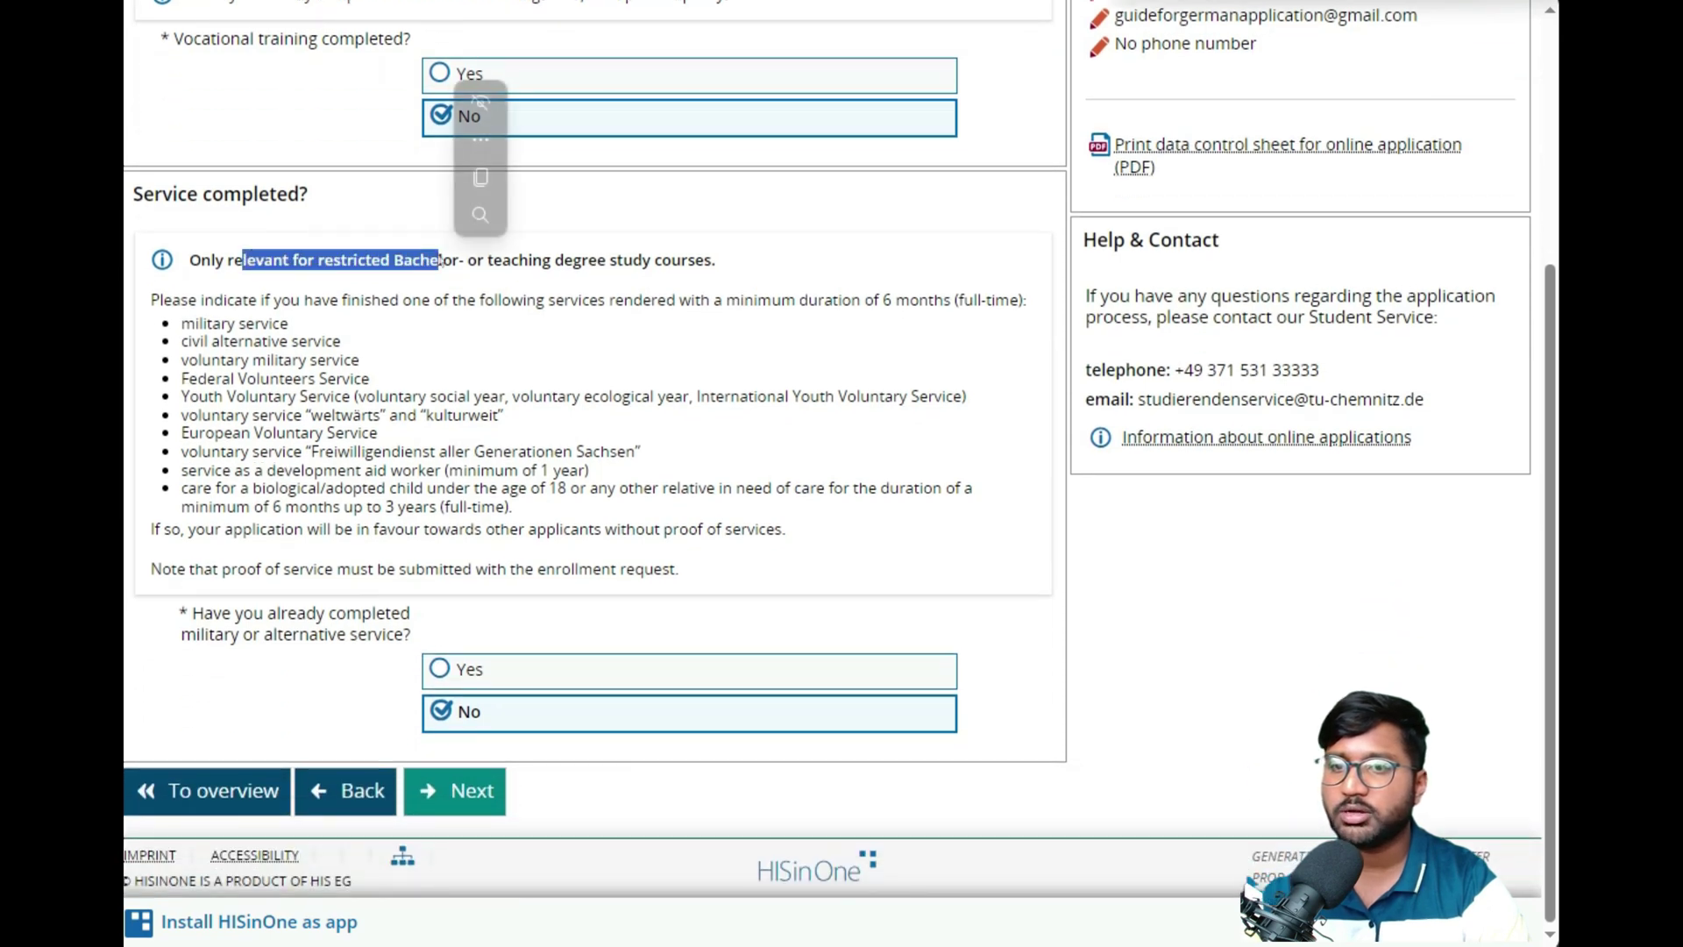
pyautogui.moveTo(491, 261); pyautogui.dragTo(715, 261)
pyautogui.moveTo(181, 323); pyautogui.dragTo(422, 451)
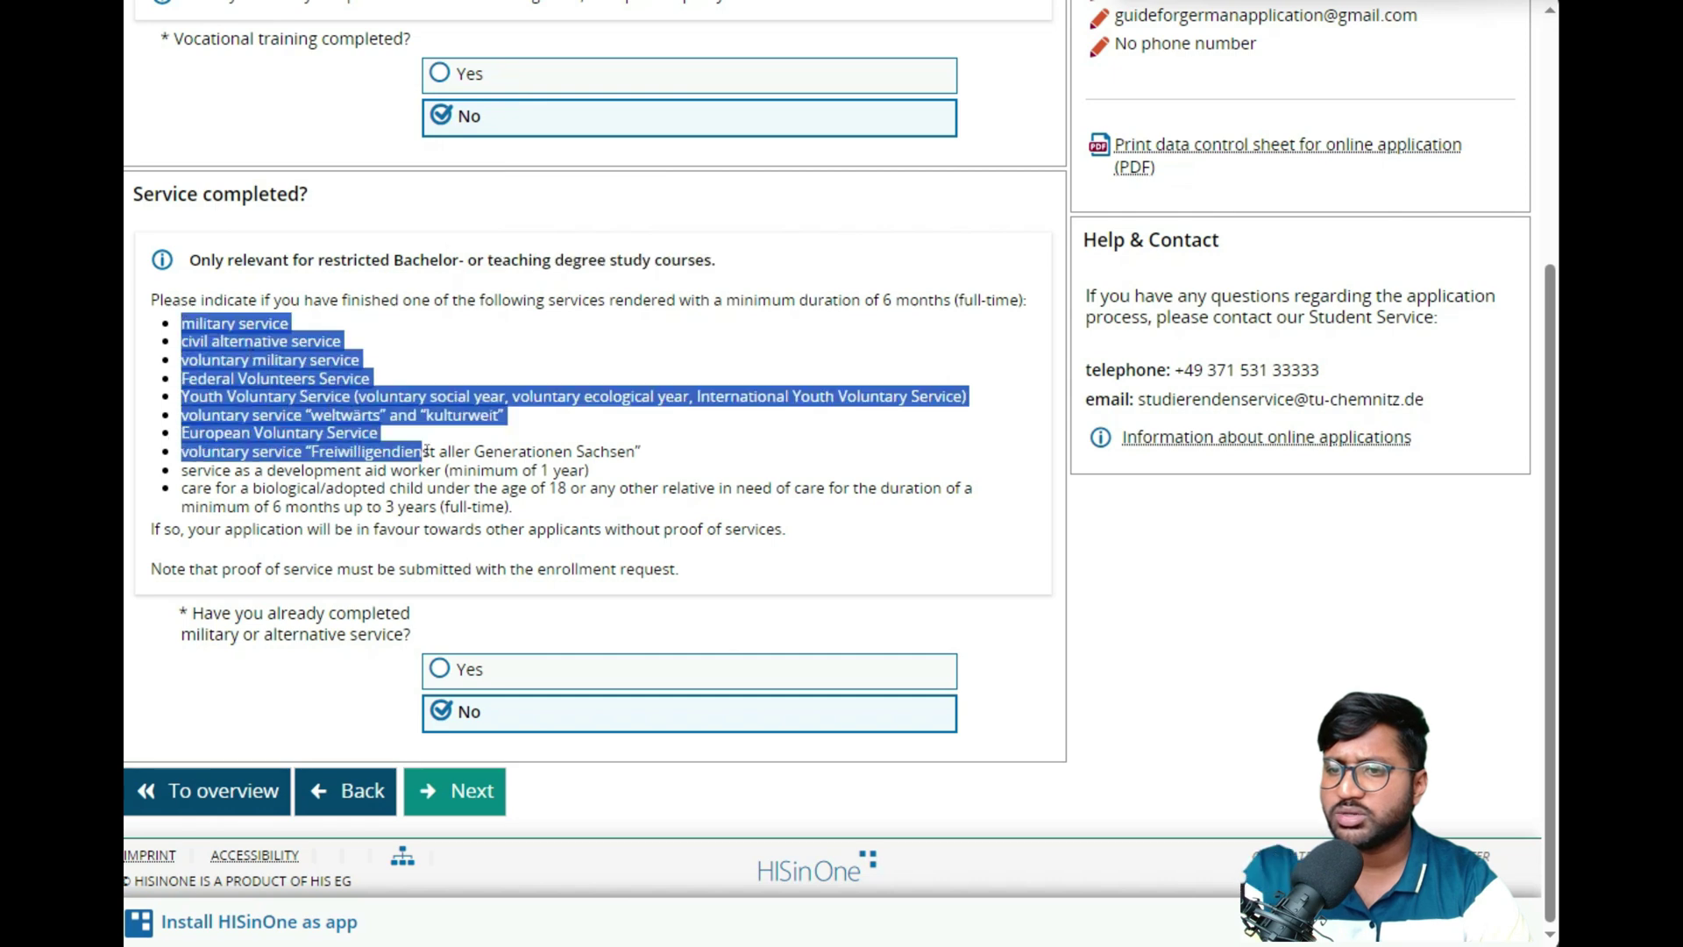
pyautogui.click(475, 790)
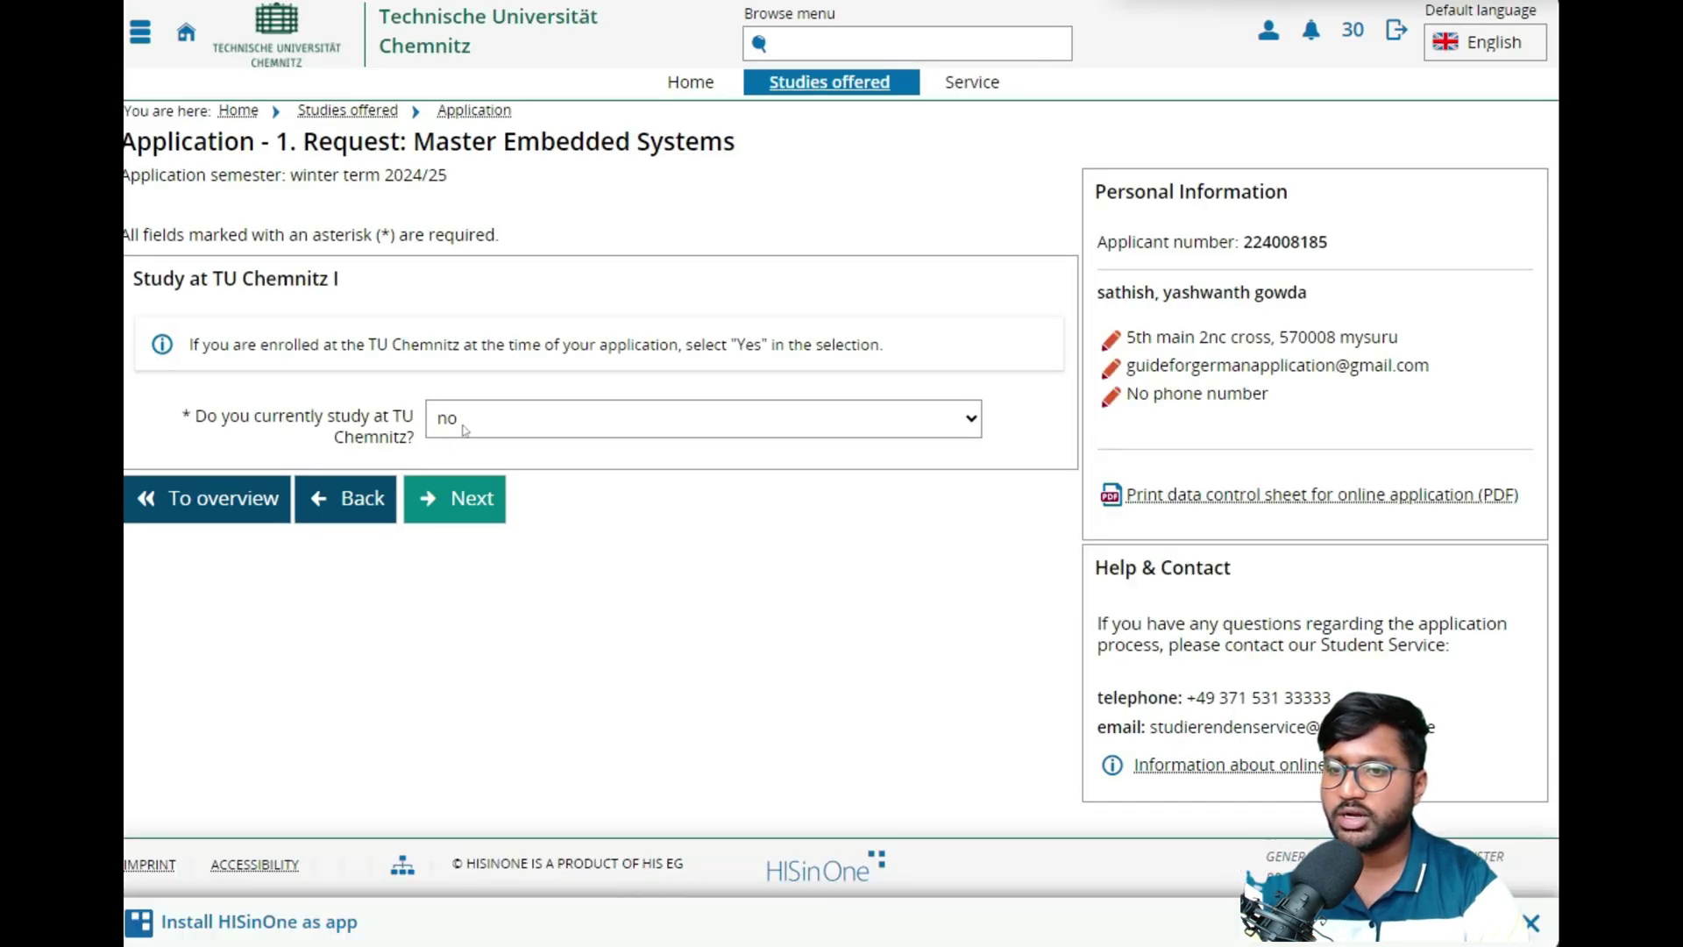
# - Keep the 'no' answers for TU Chemnitz and parallel study, and keep the uploaded master-eligibility PDFs
pyautogui.click(457, 497)
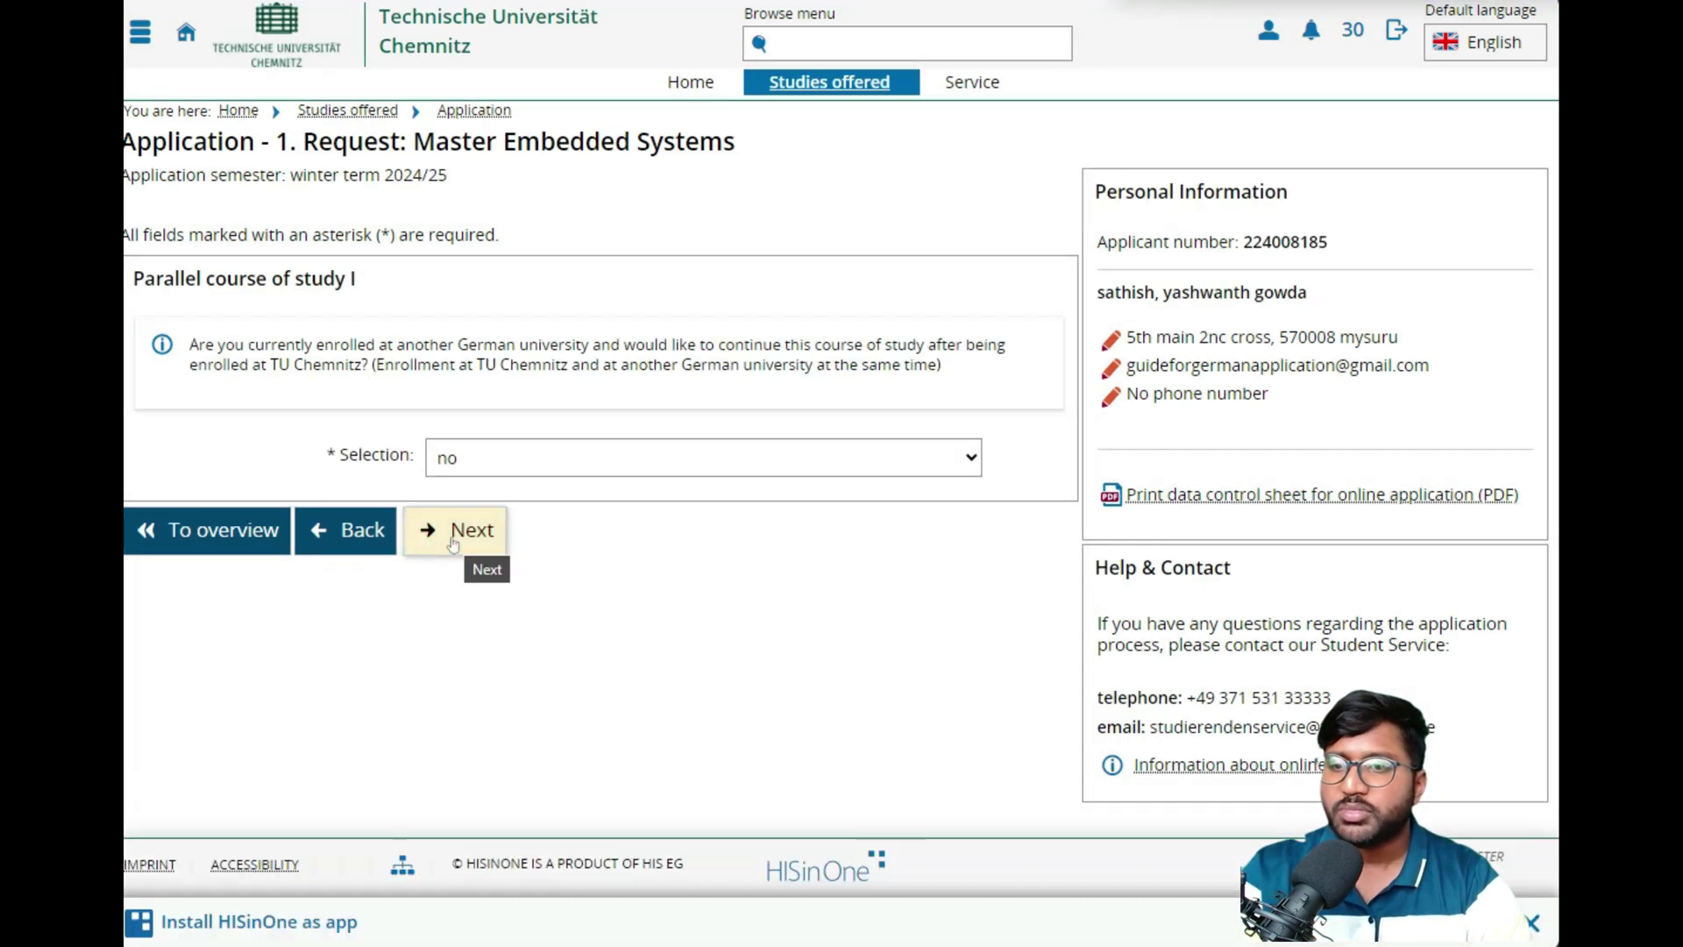
pyautogui.moveTo(218, 346); pyautogui.dragTo(586, 355)
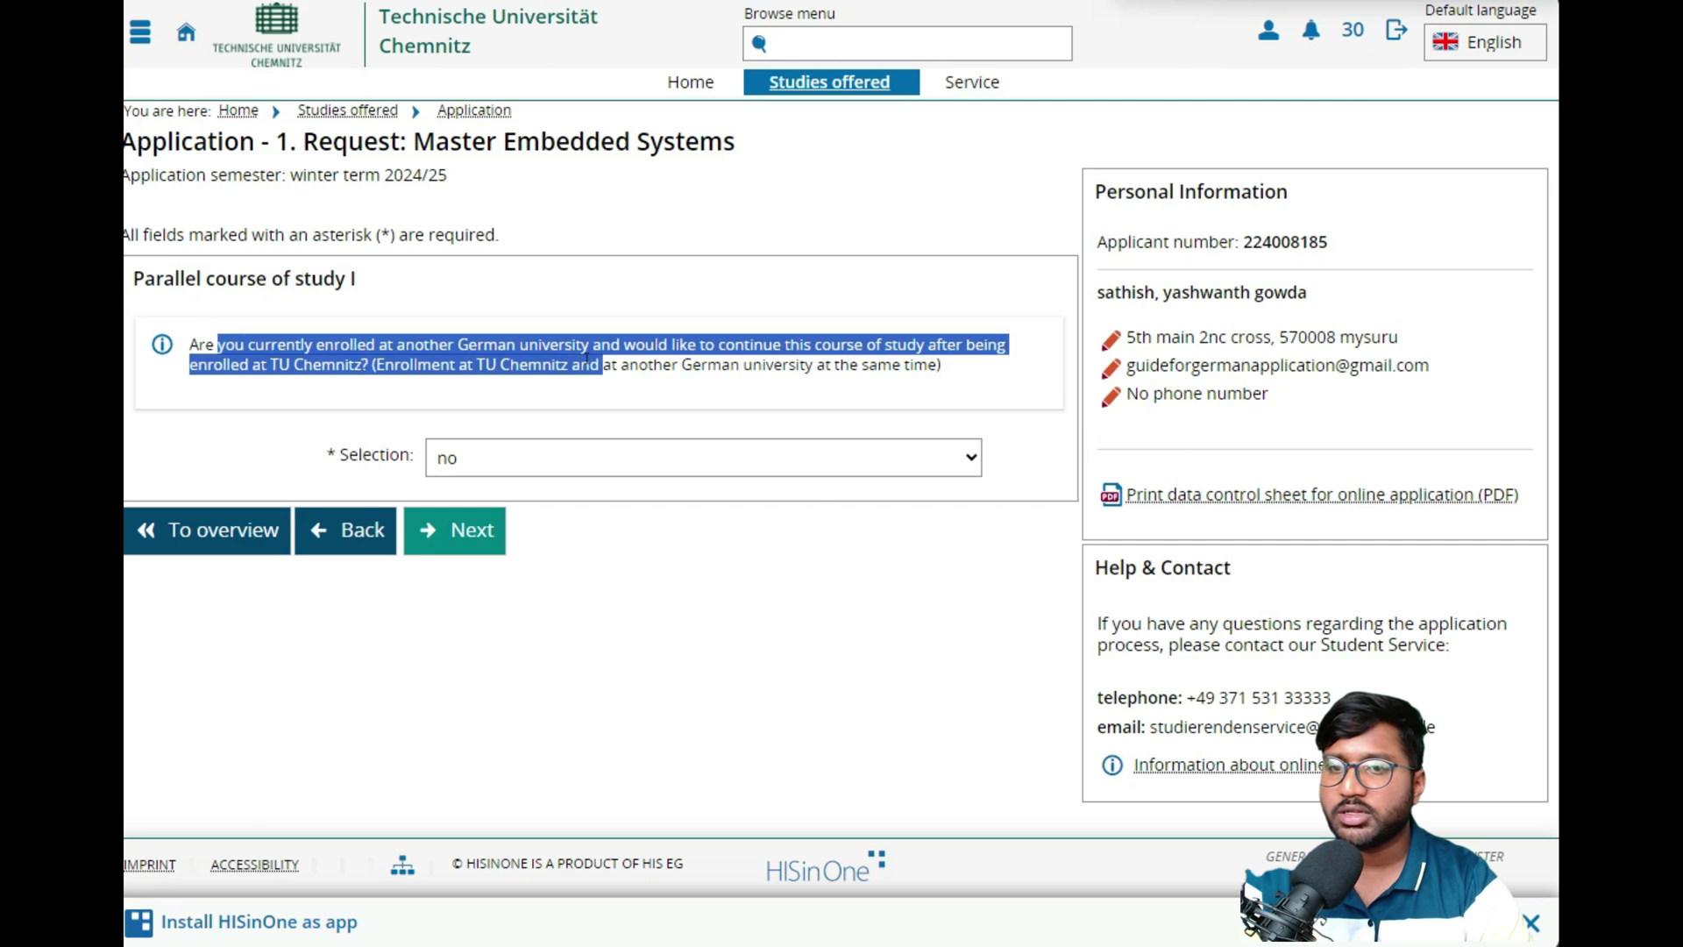
pyautogui.click(484, 509)
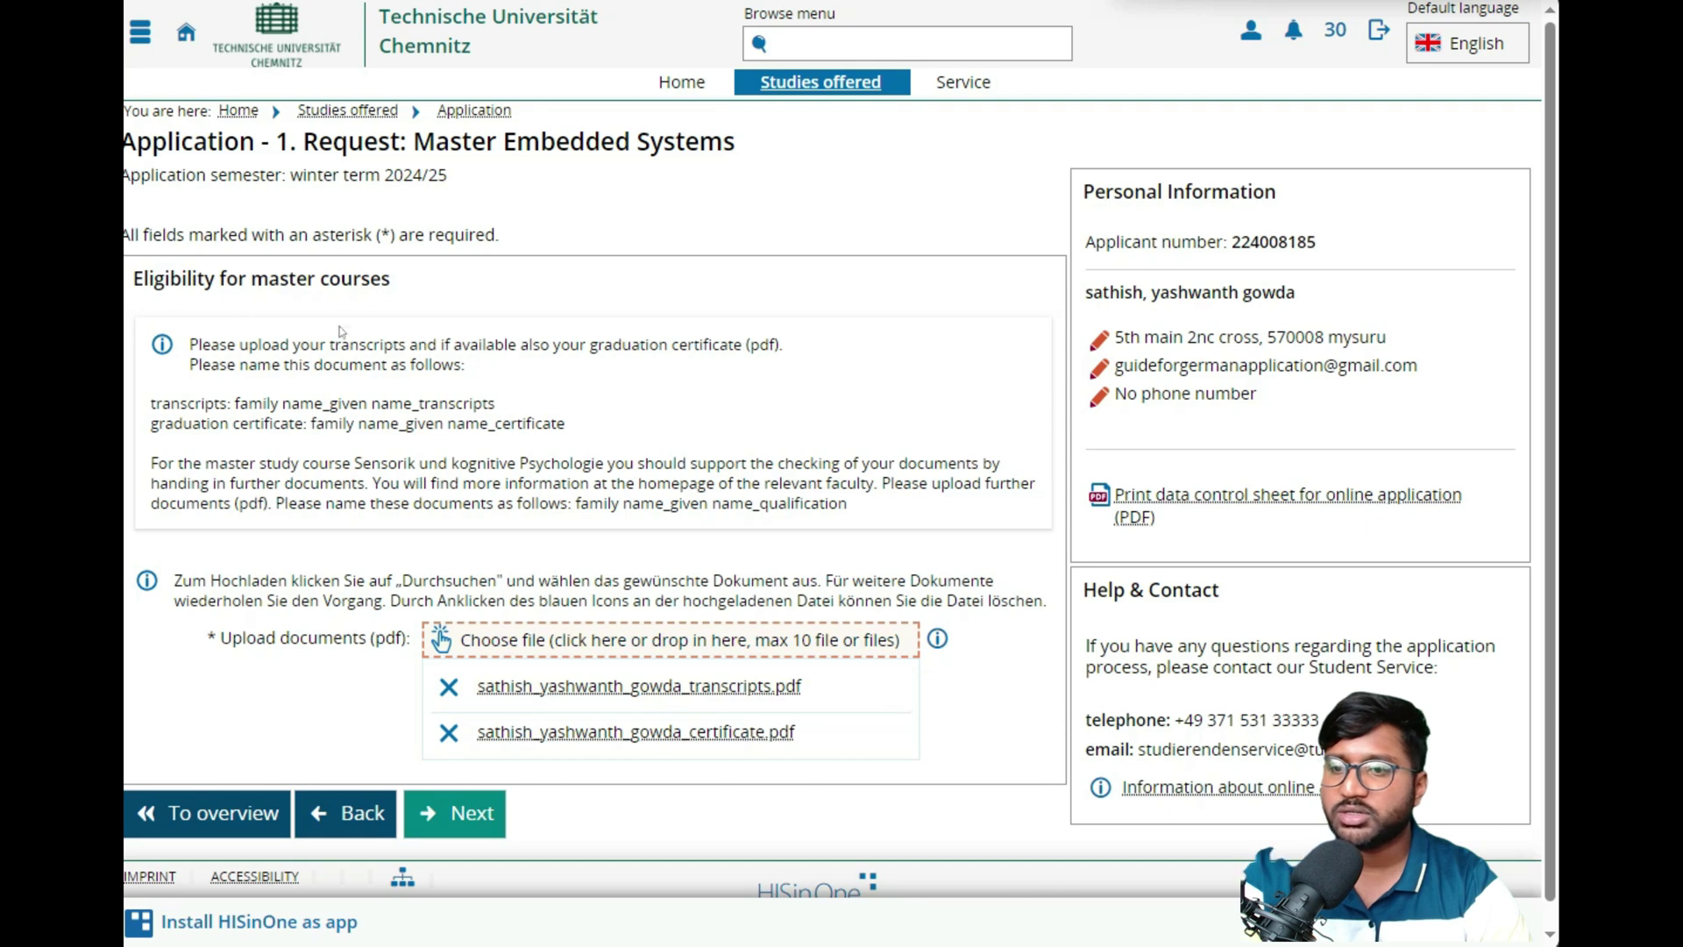
pyautogui.moveTo(133, 279); pyautogui.dragTo(392, 272)
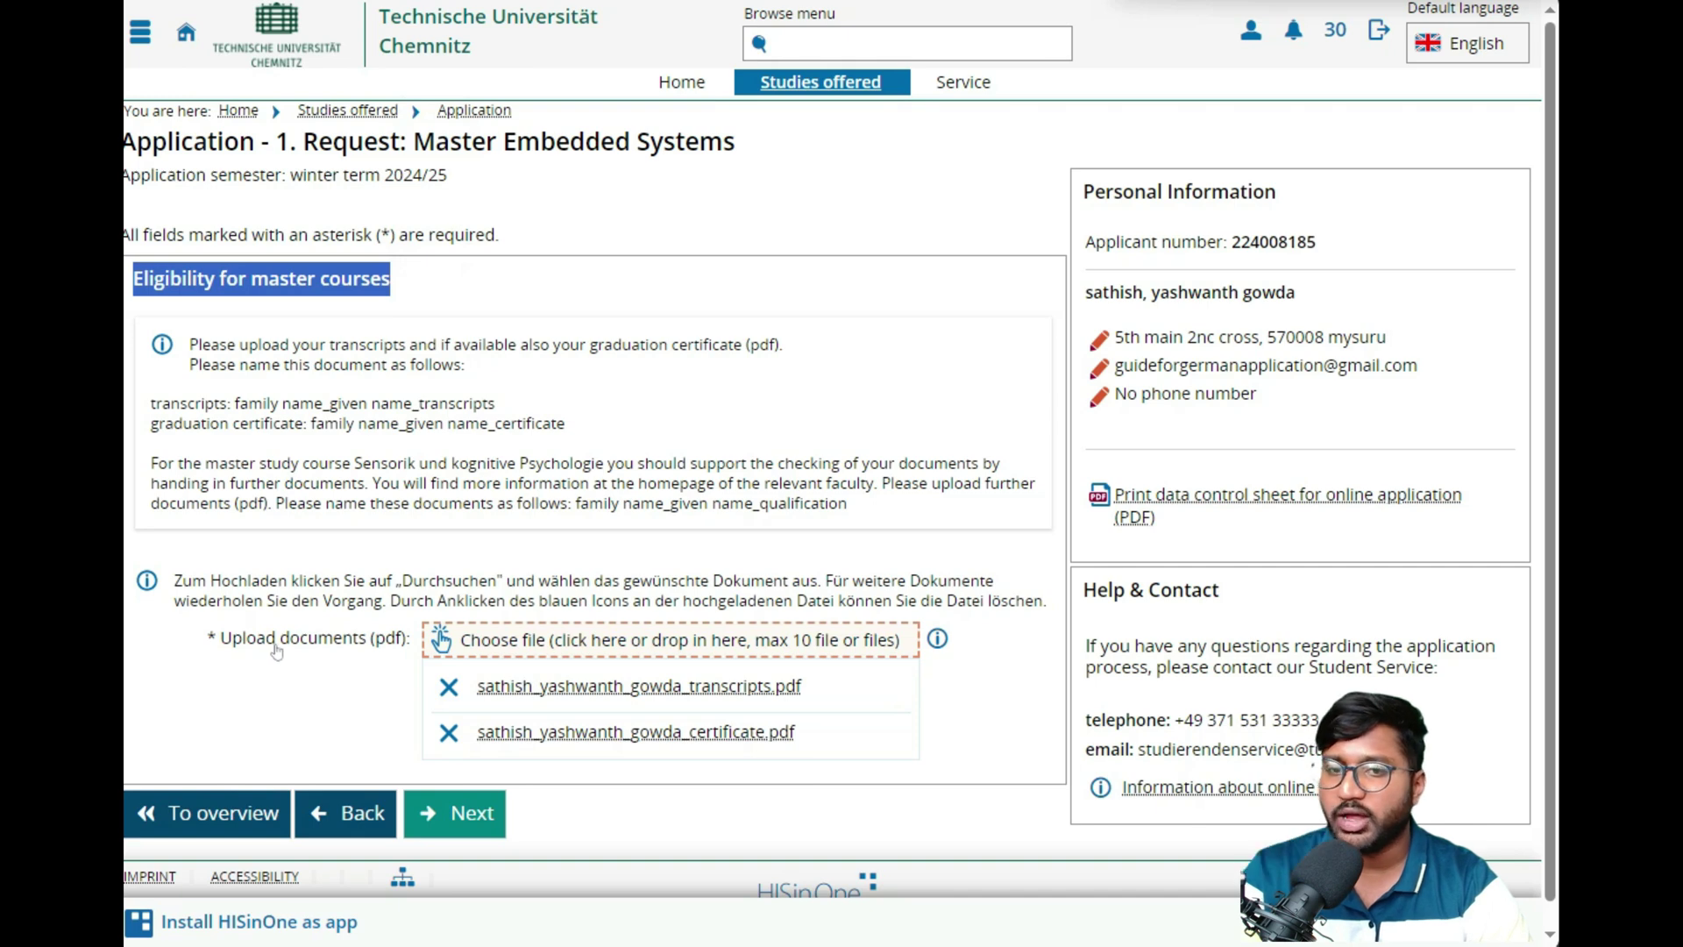
pyautogui.moveTo(194, 465); pyautogui.dragTo(365, 485)
pyautogui.click(572, 457)
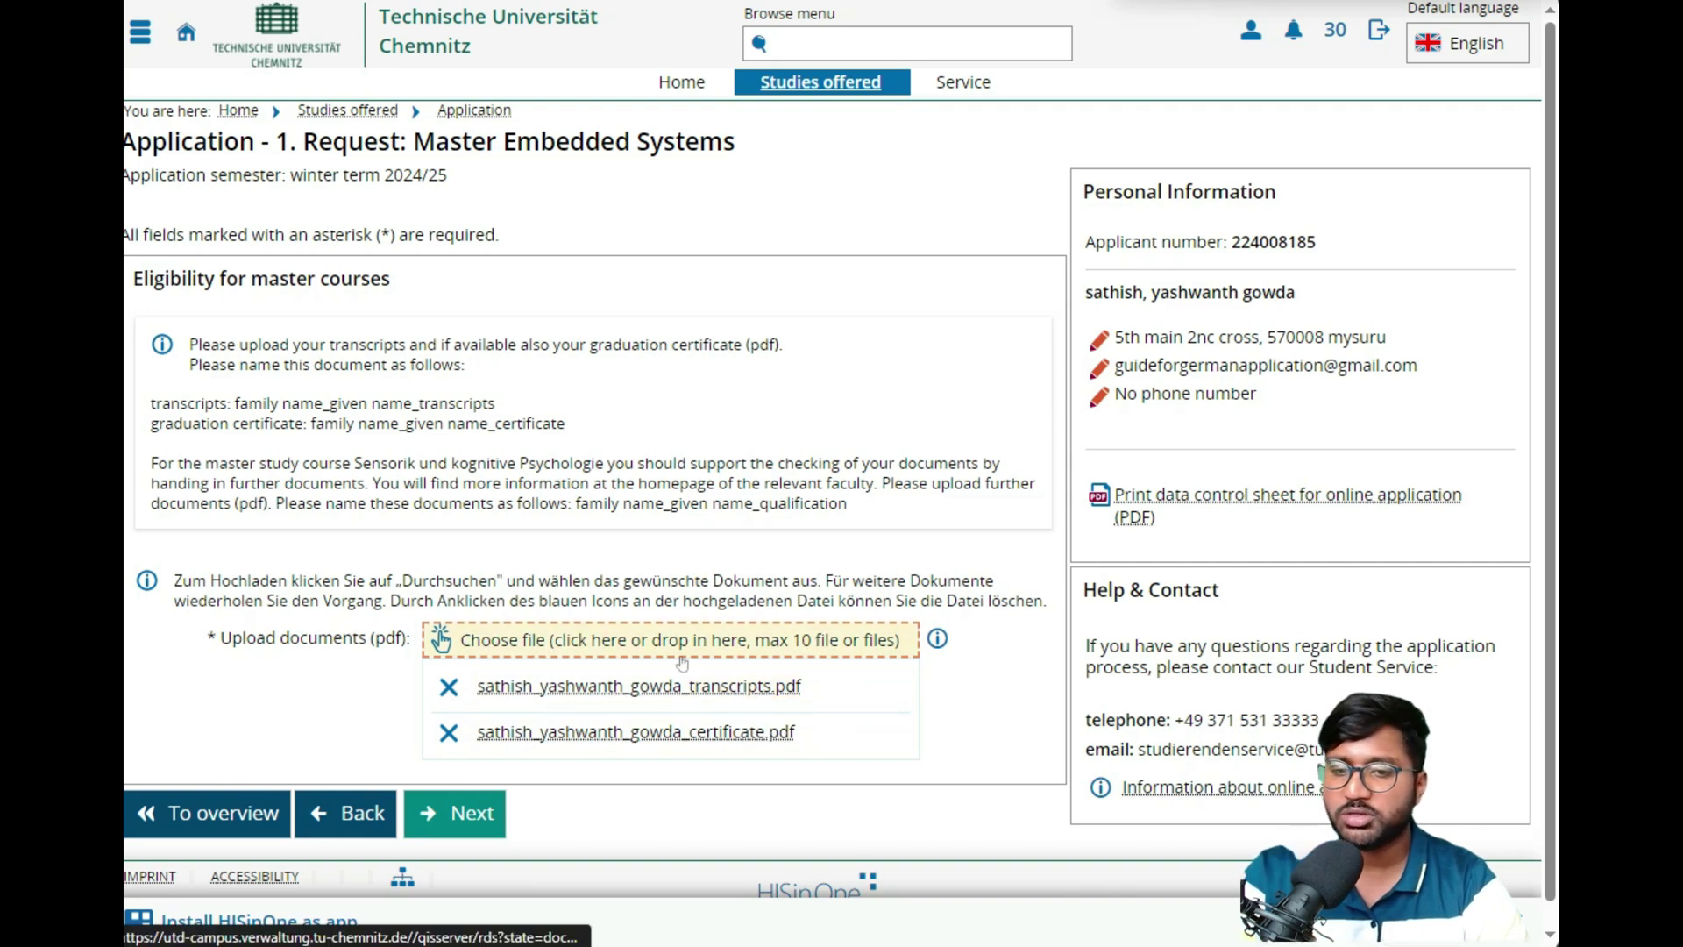
pyautogui.click(473, 813)
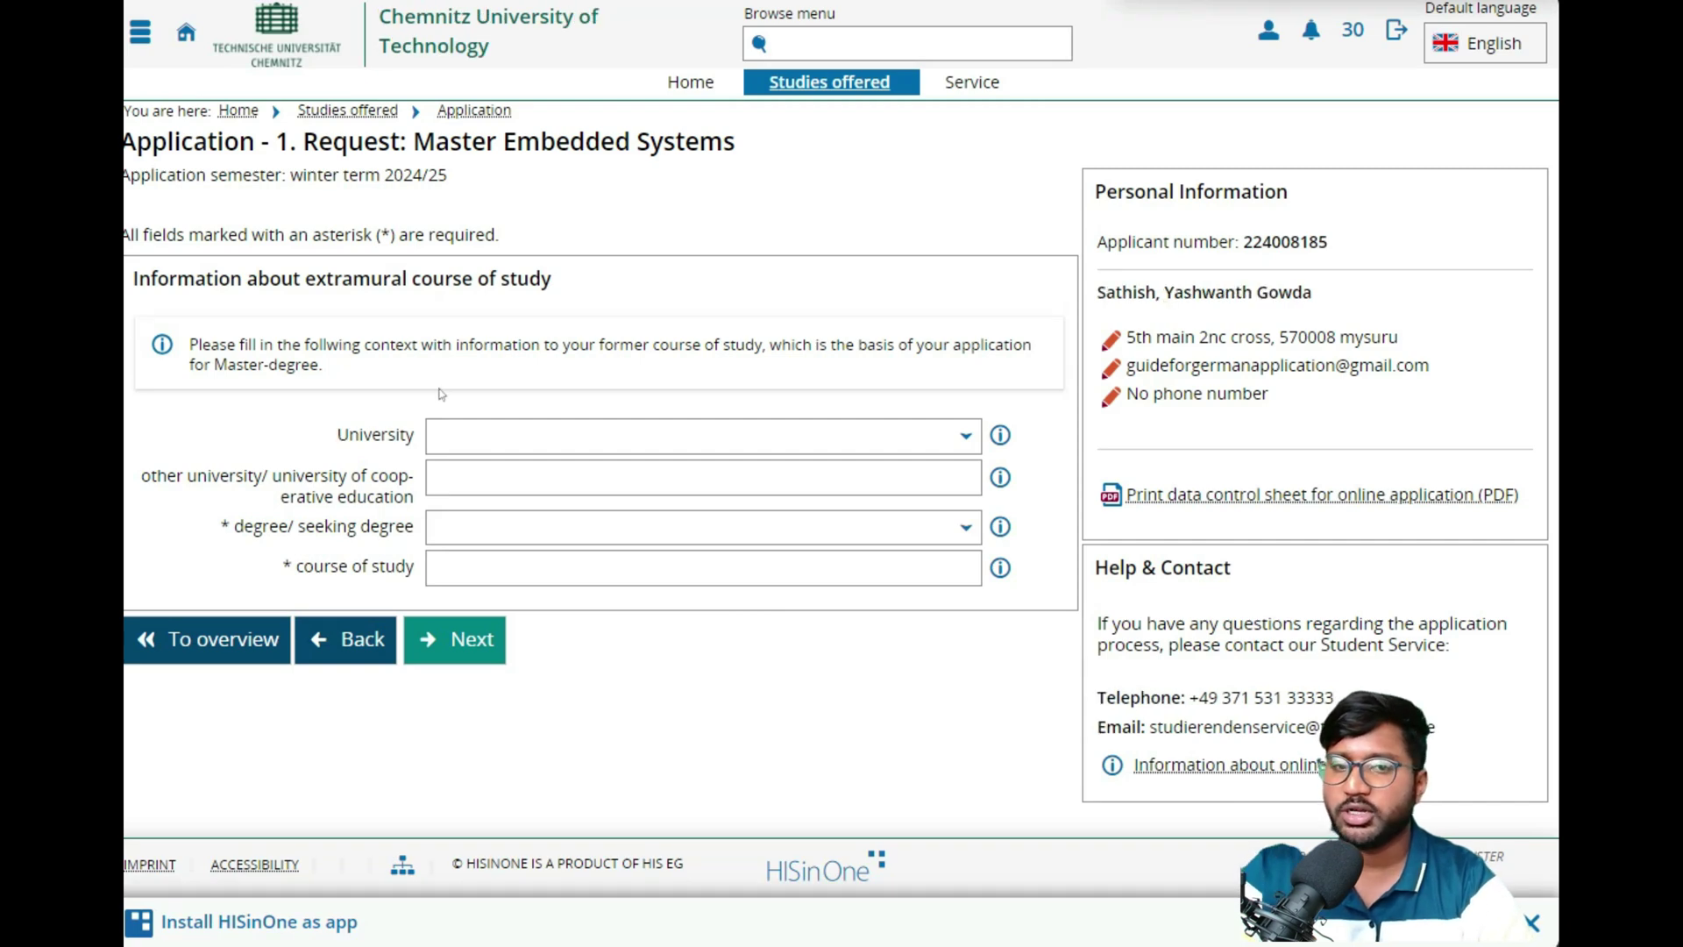
# - Enter VTU as the other previous university instead of choosing from the list
pyautogui.press('Tab')
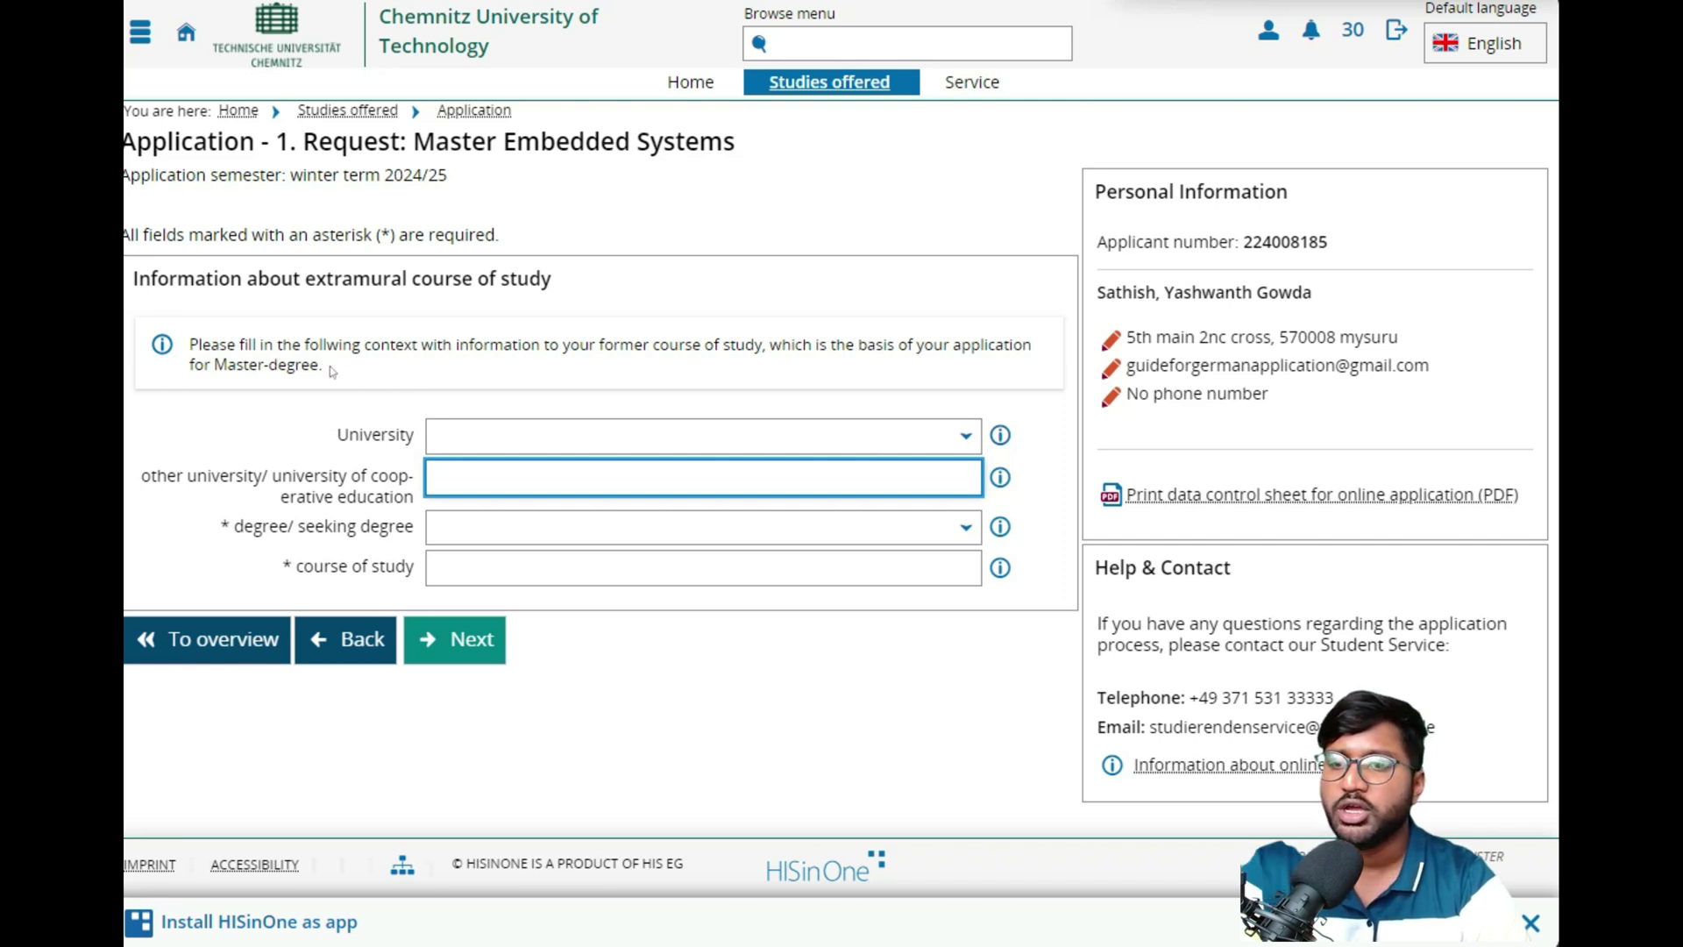
pyautogui.moveTo(323, 365); pyautogui.dragTo(772, 345)
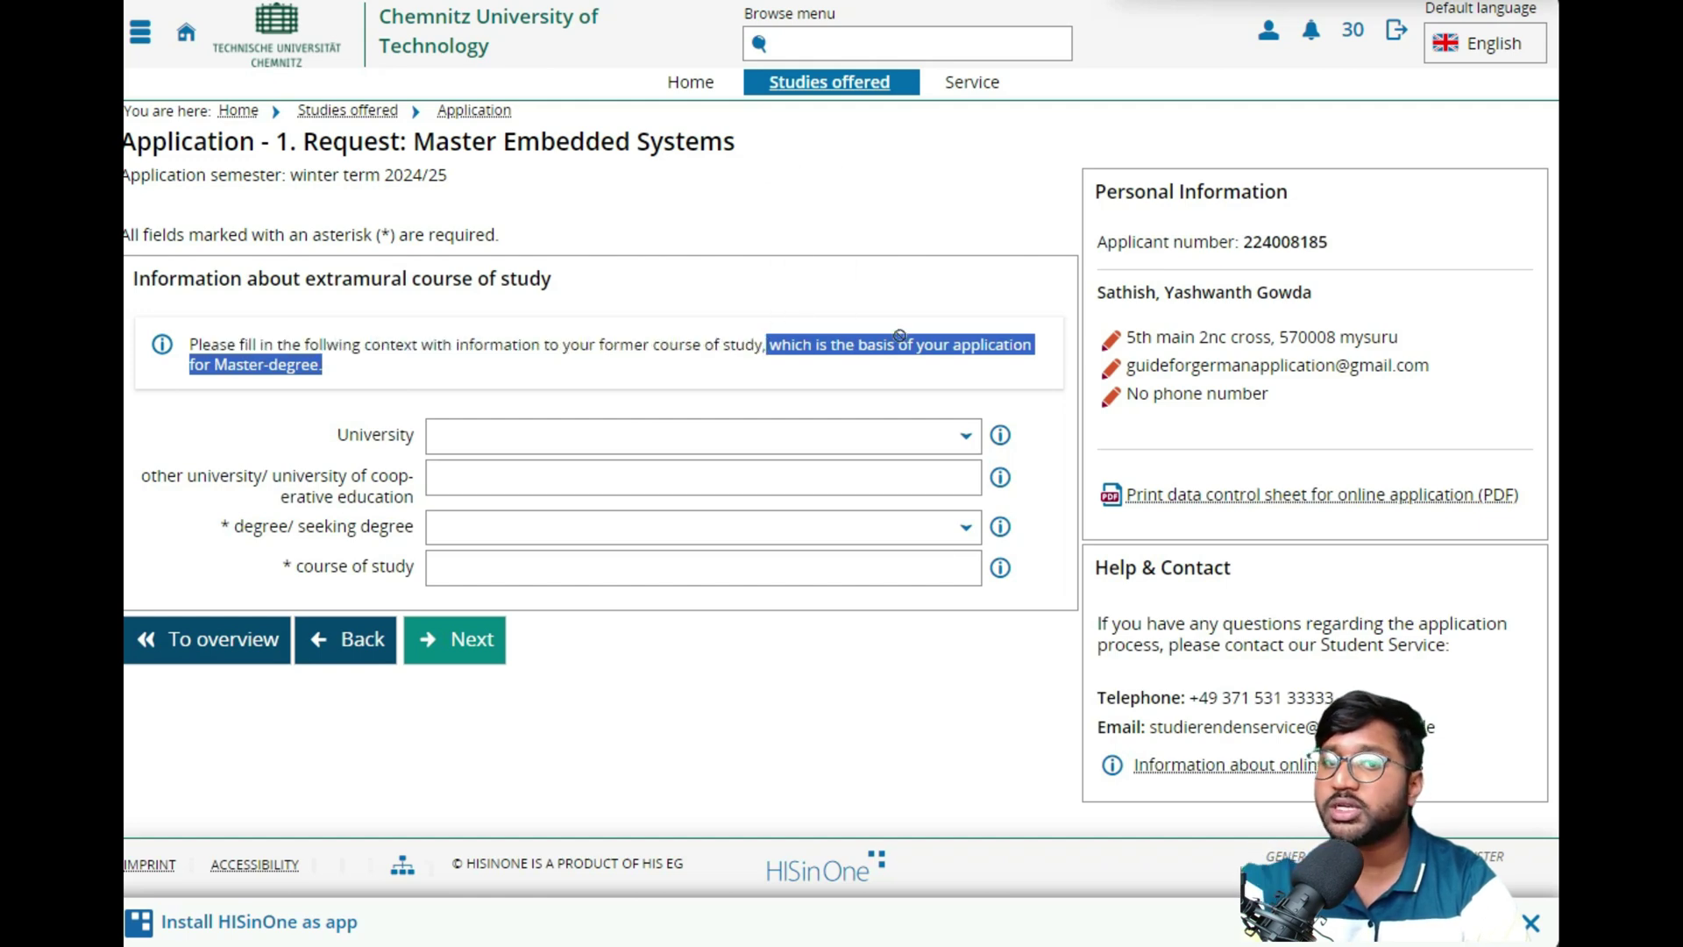
pyautogui.click(274, 373)
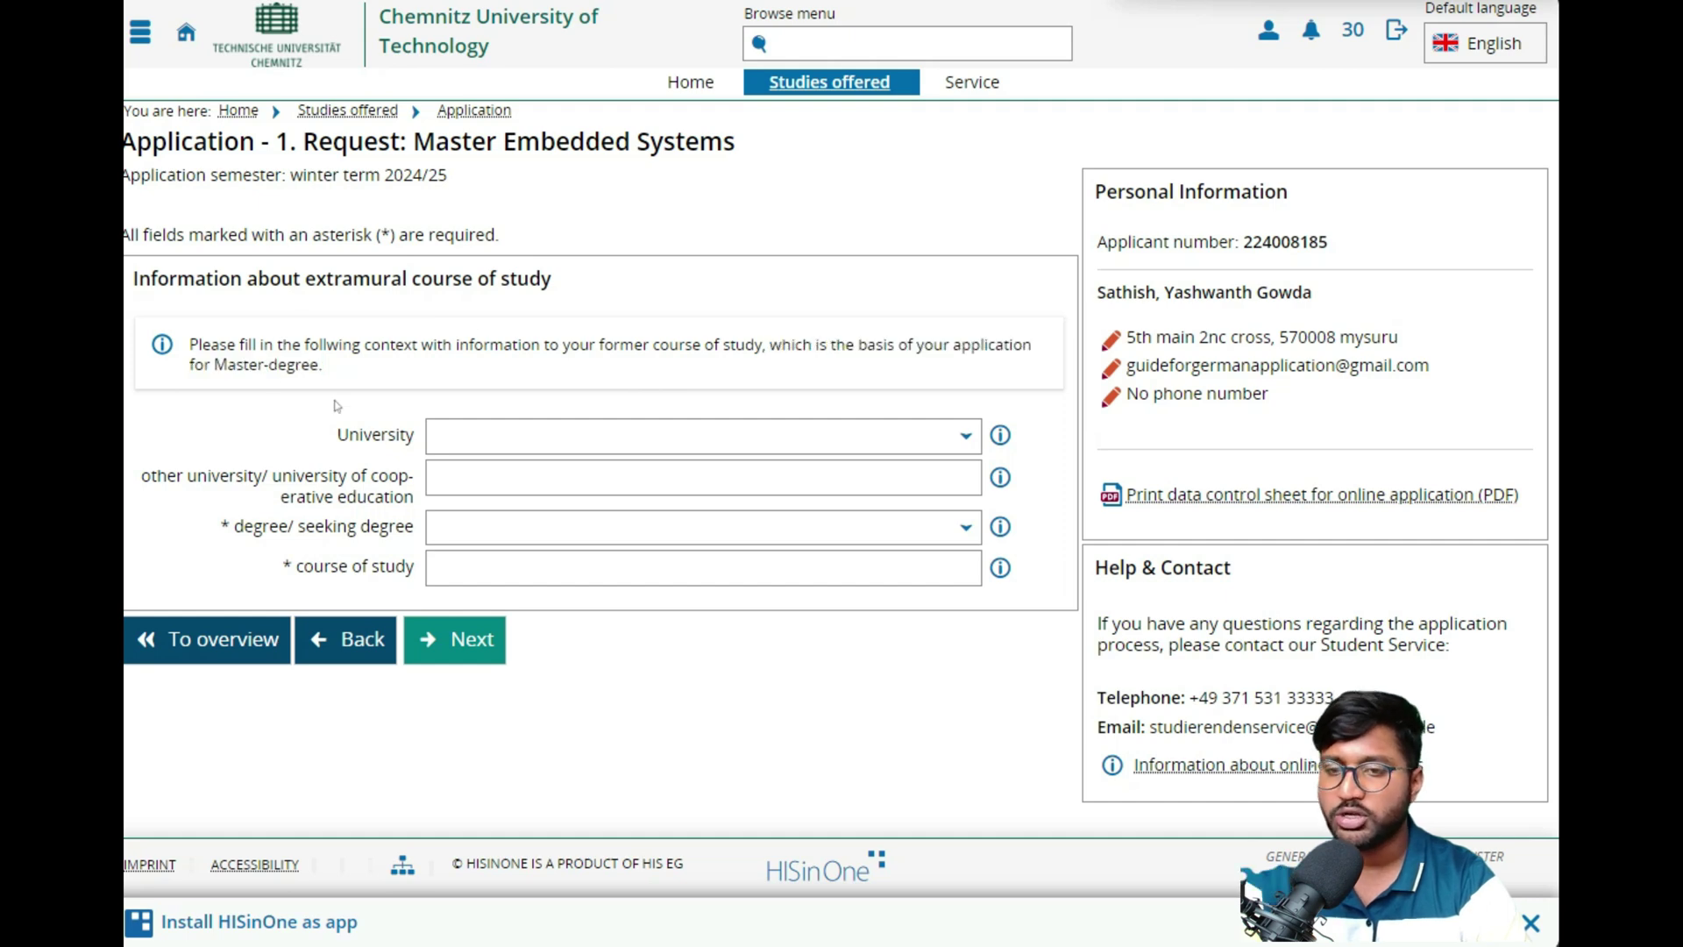
pyautogui.click(476, 435)
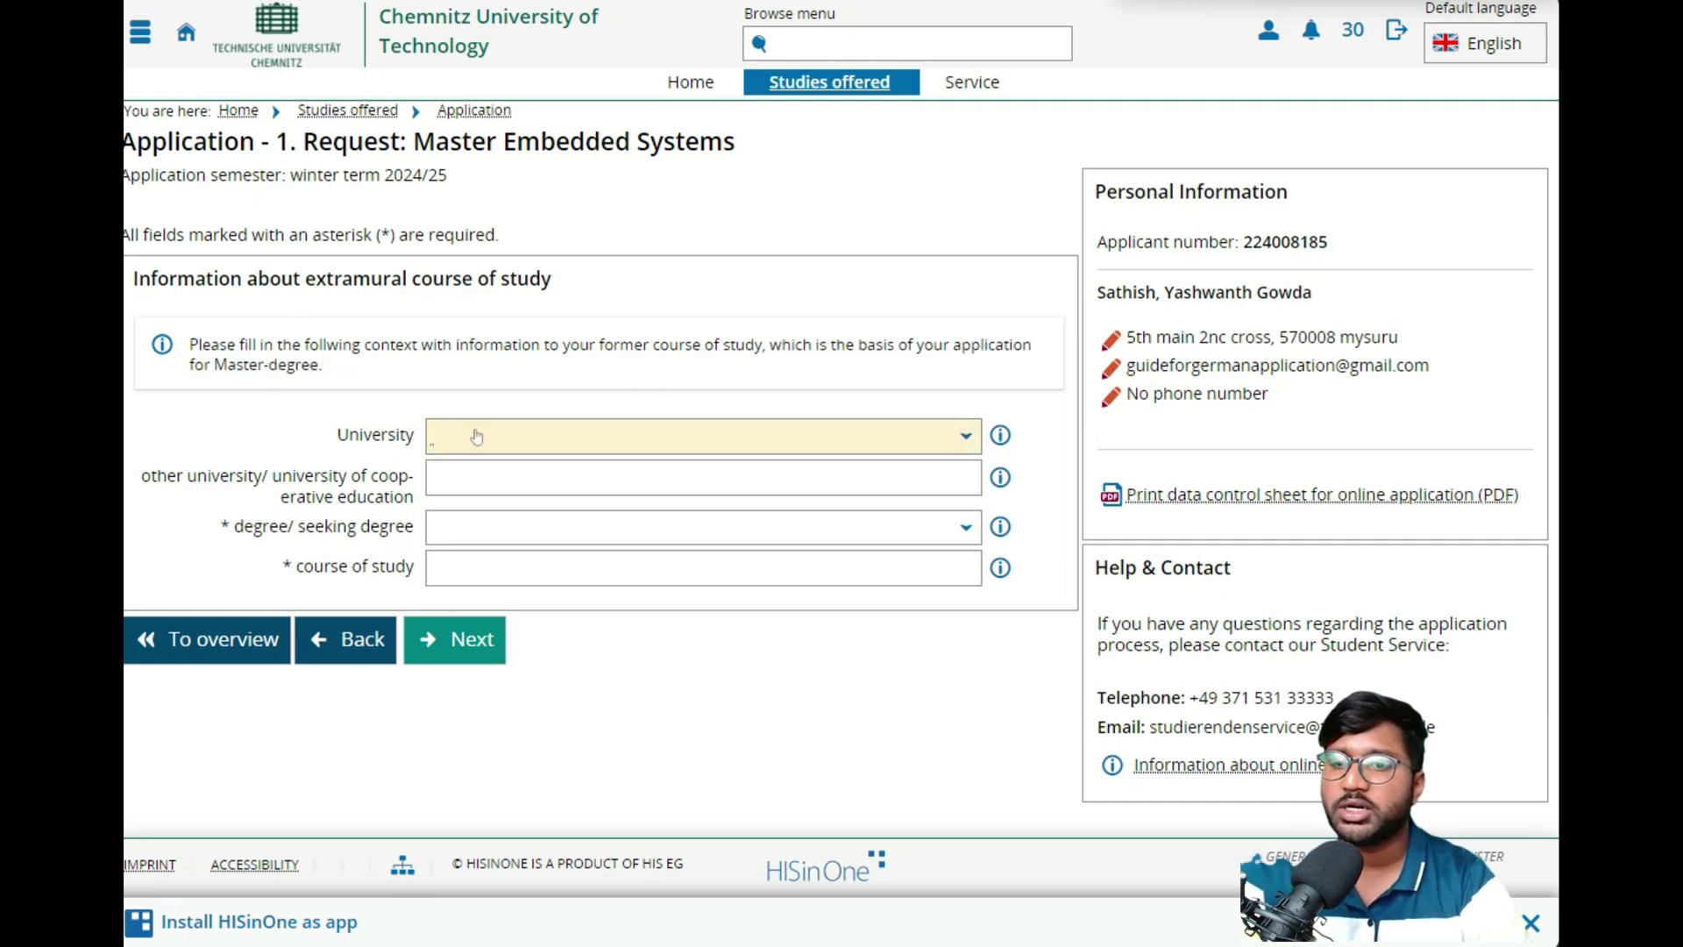
pyautogui.click(476, 436)
pyautogui.scroll(-5, 669, 583)
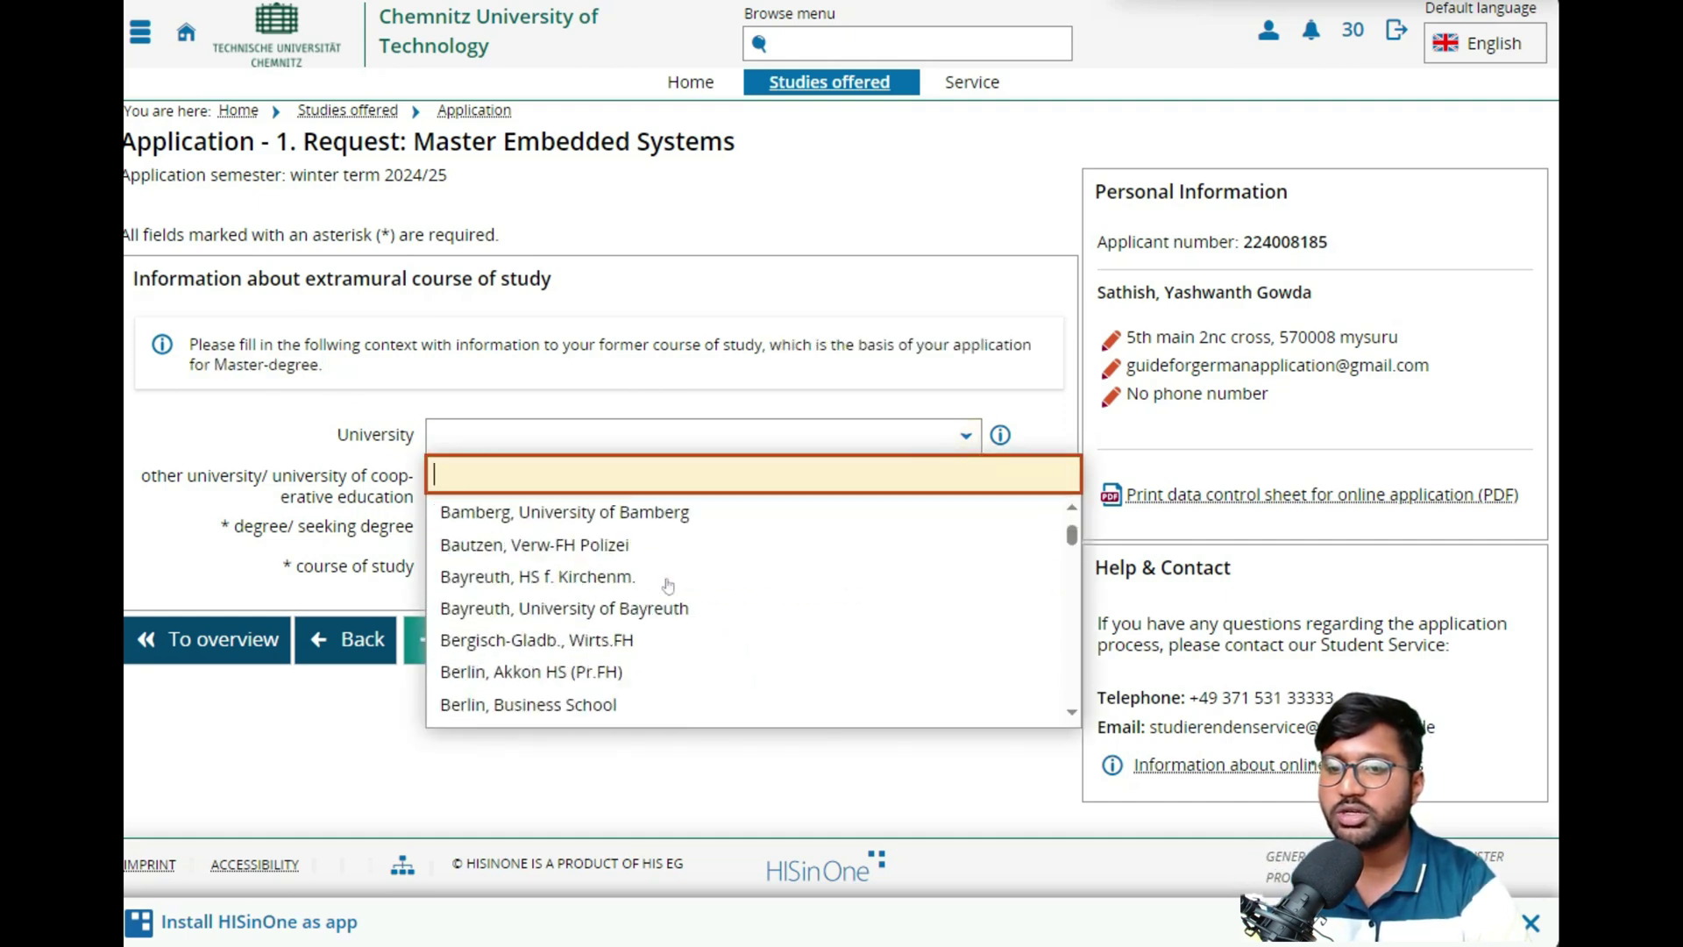
pyautogui.scroll(2, 668, 585)
pyautogui.scroll(3, 668, 586)
pyautogui.click(631, 435)
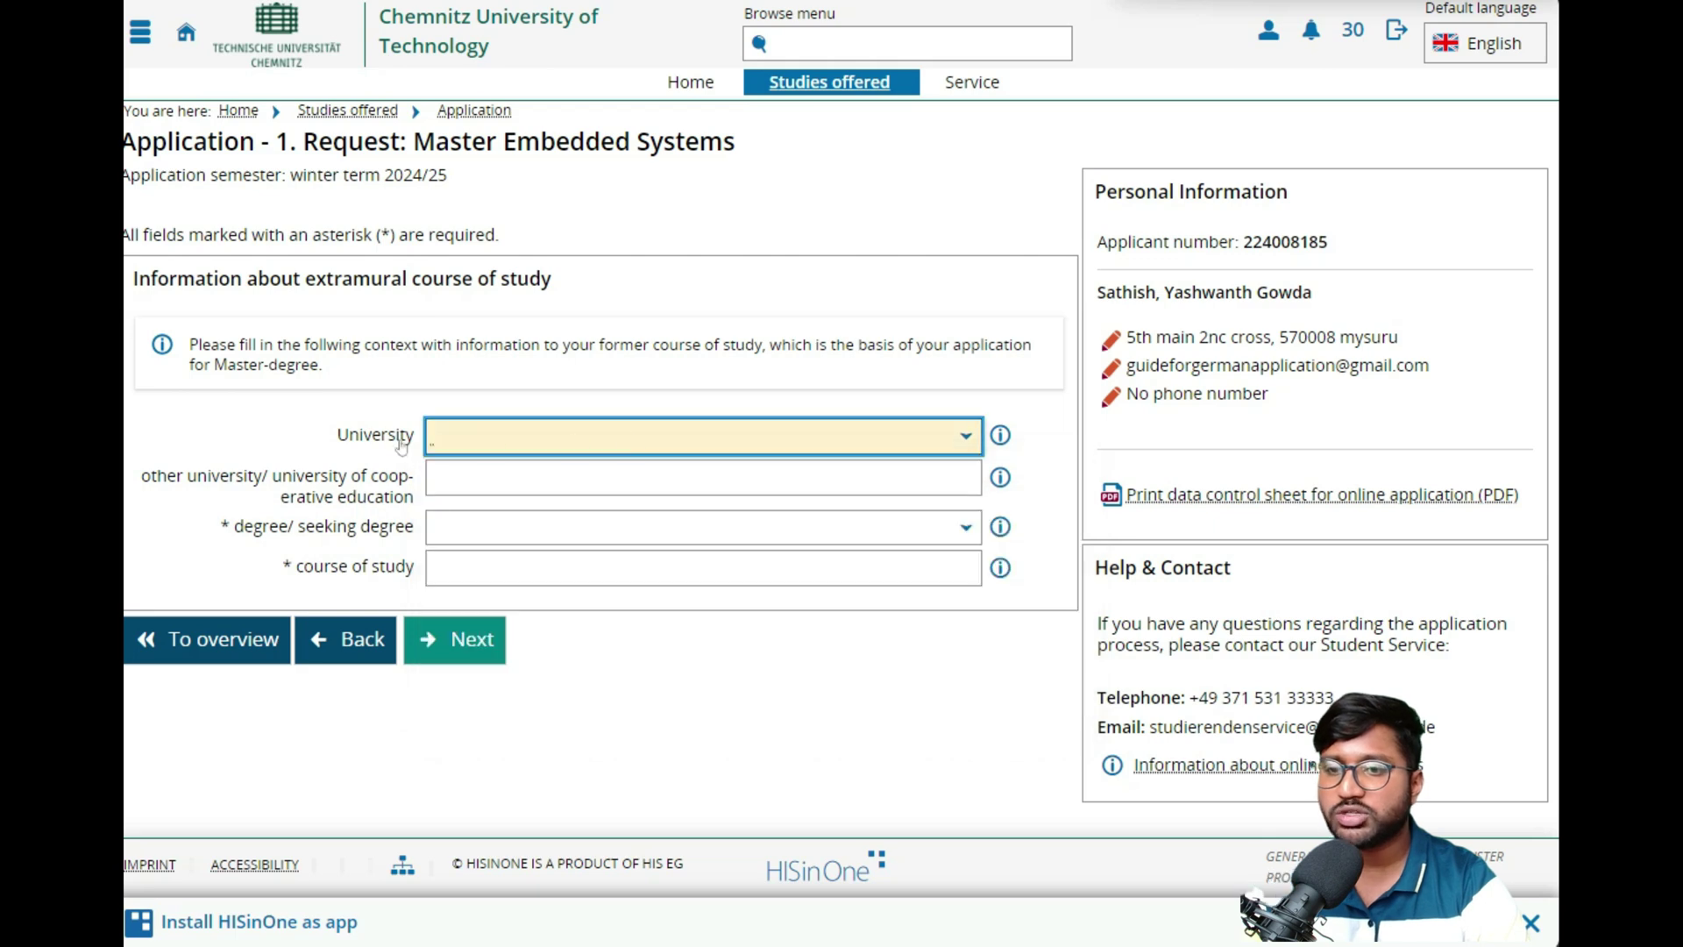
pyautogui.click(471, 478)
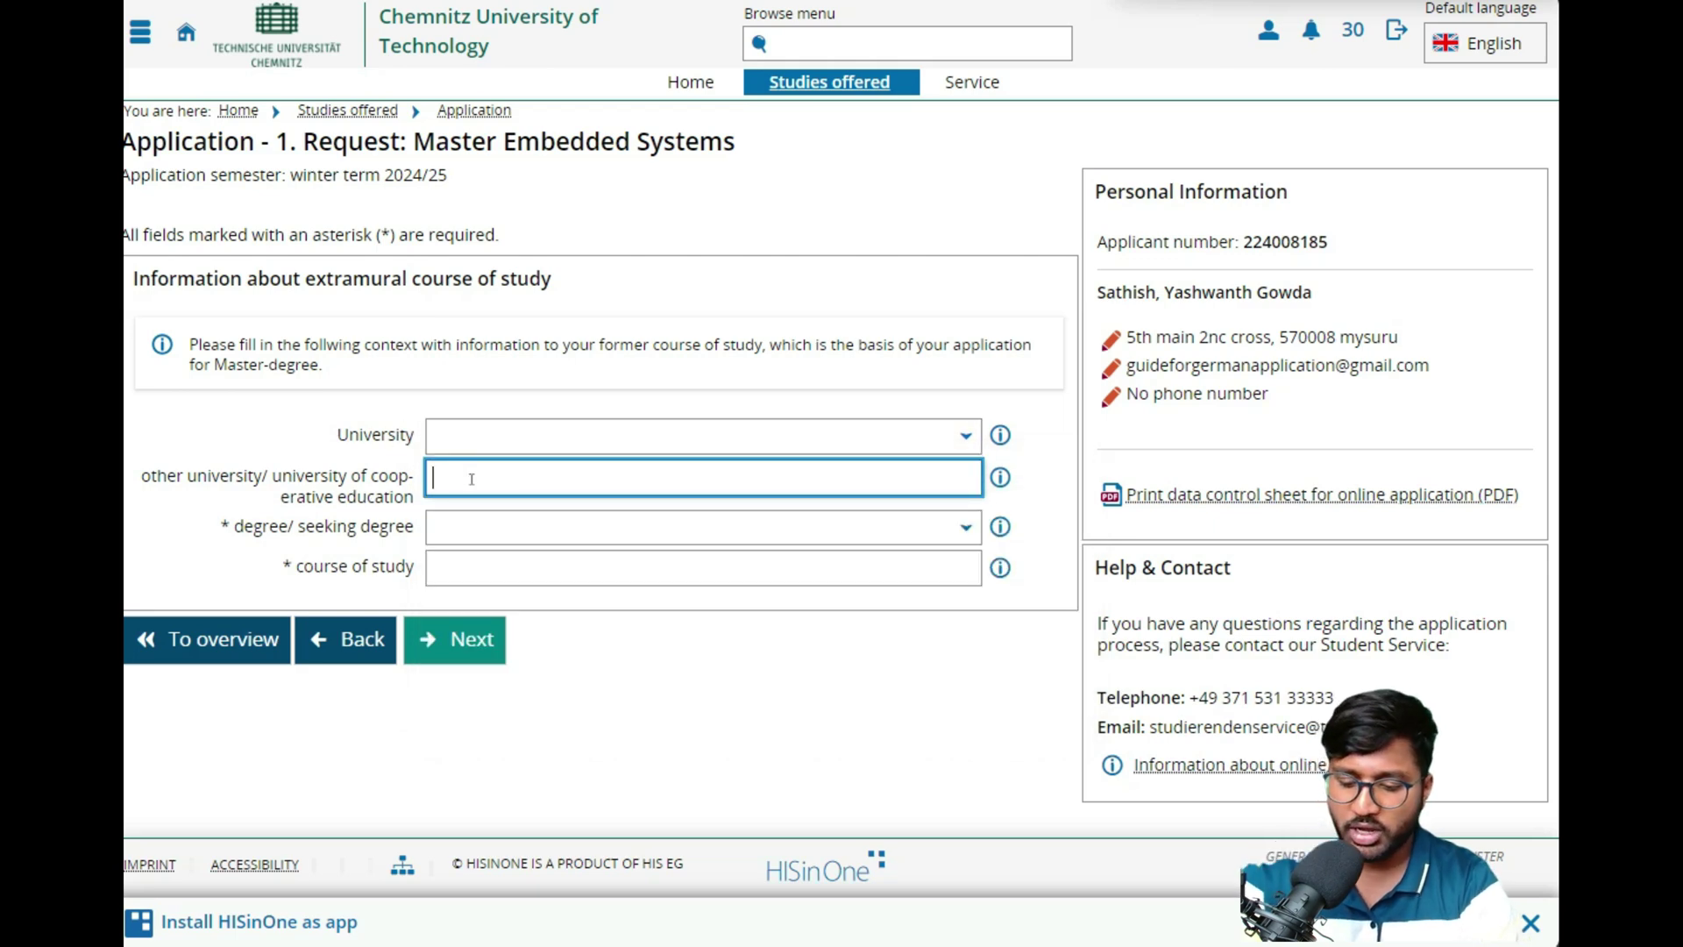
pyautogui.write('VTU')
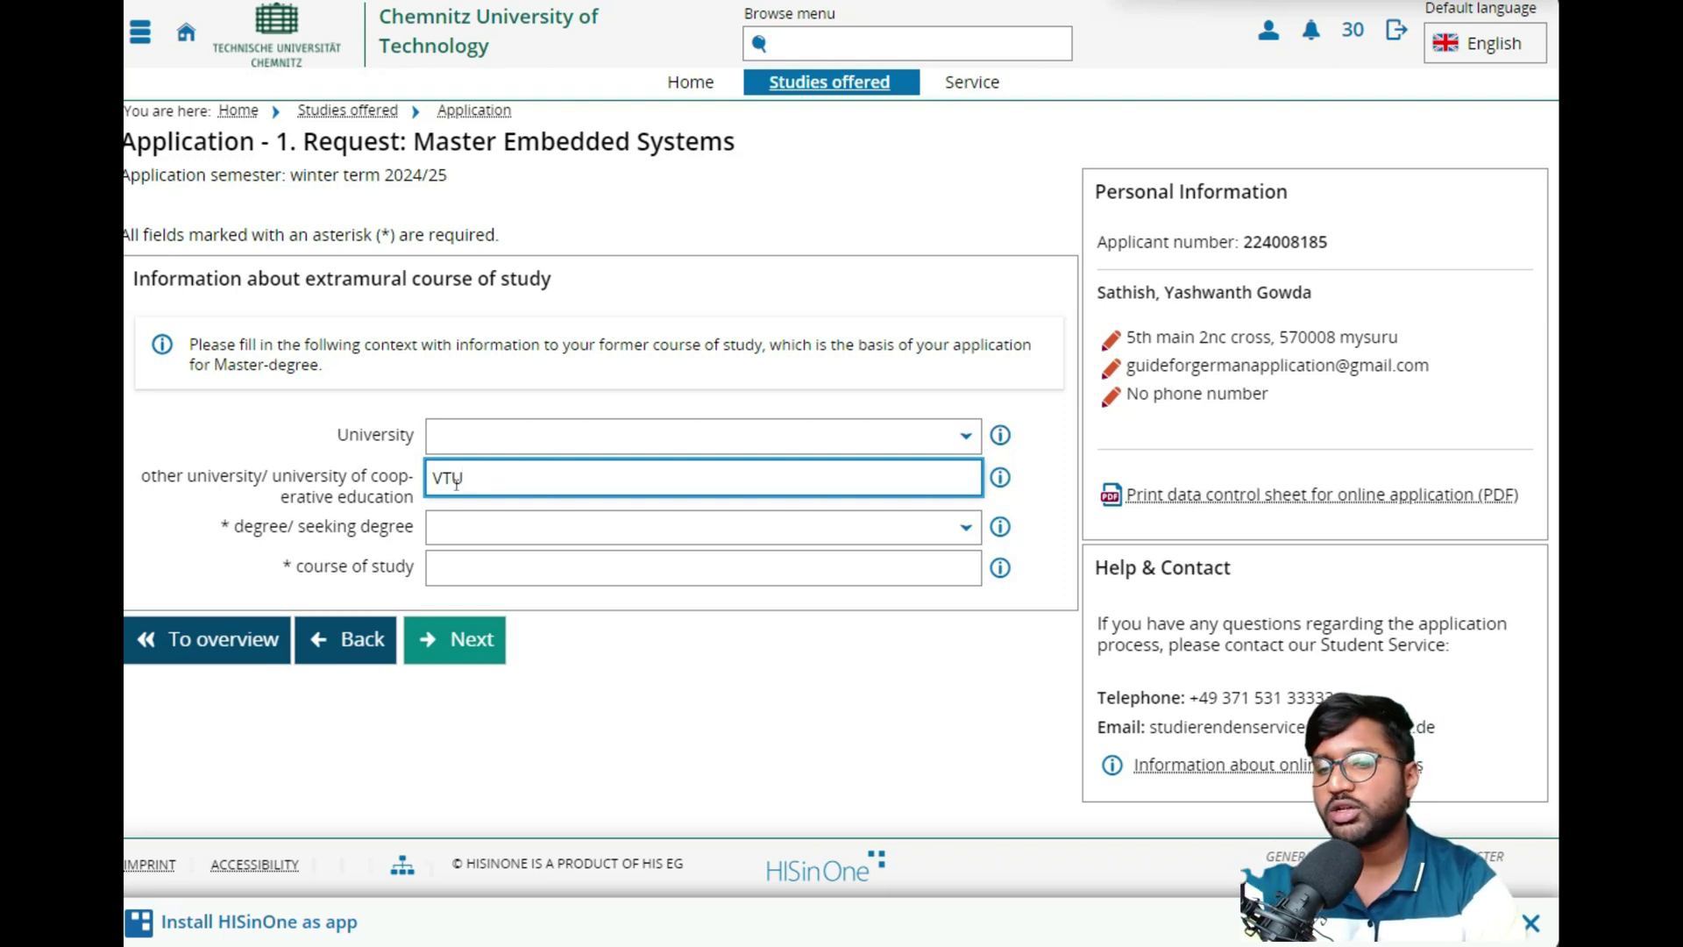
# - Set the former degree to Bachelor in Electrical Engineering and continue
pyautogui.click(448, 526)
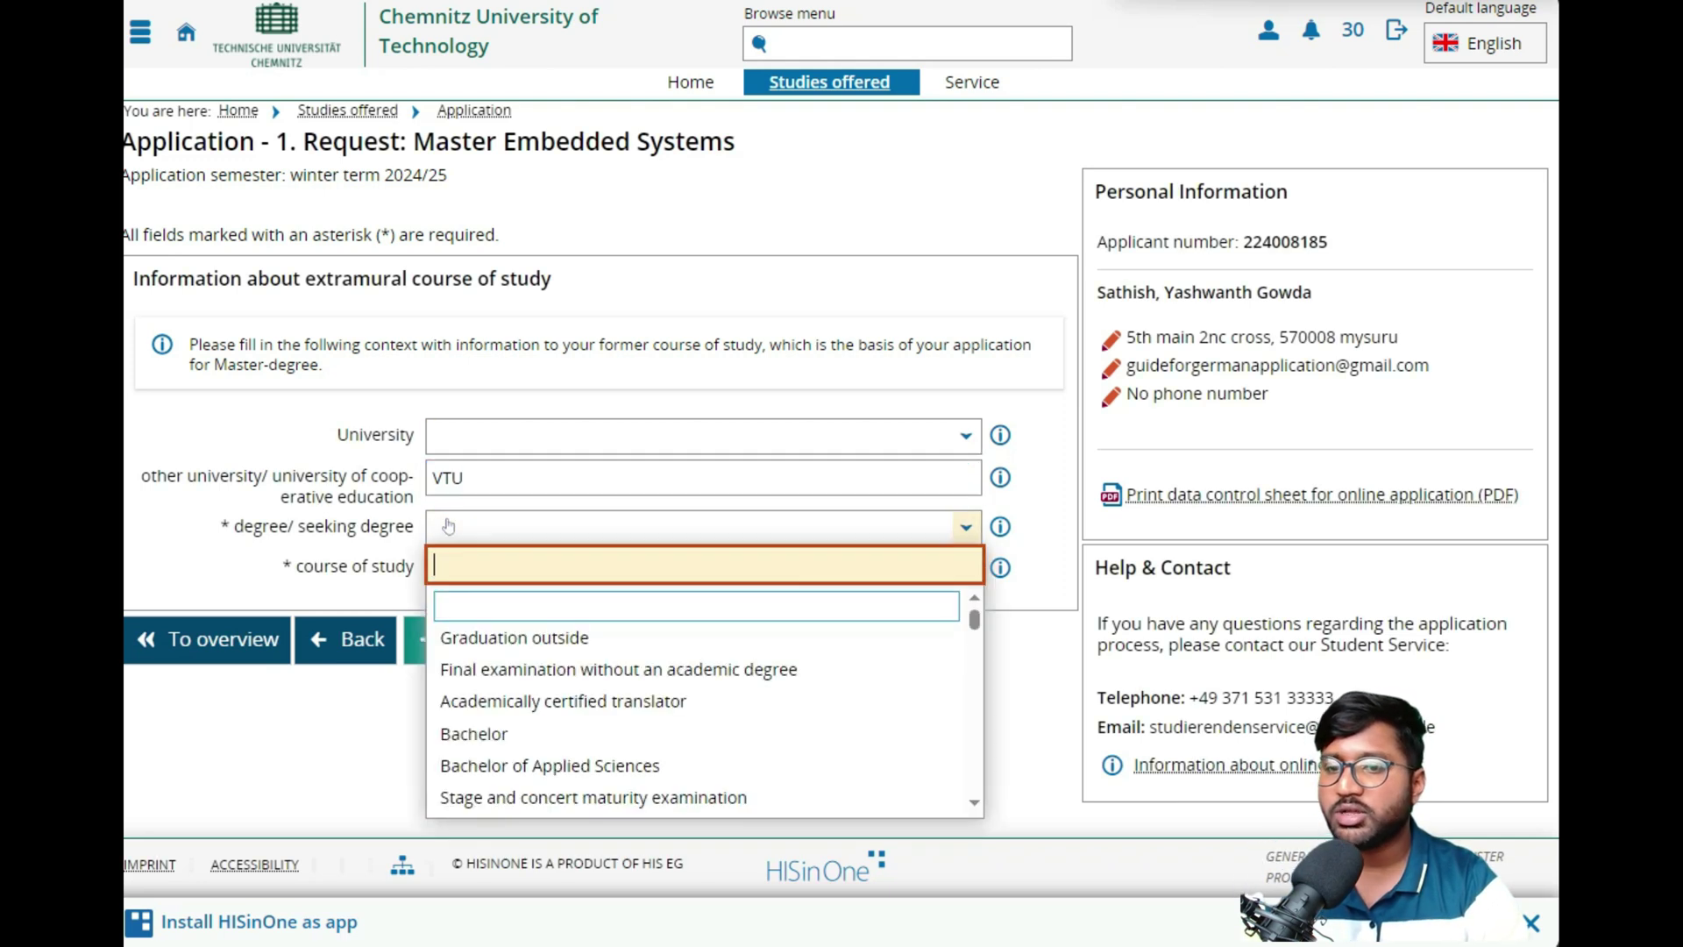
pyautogui.scroll(-3, 551, 618)
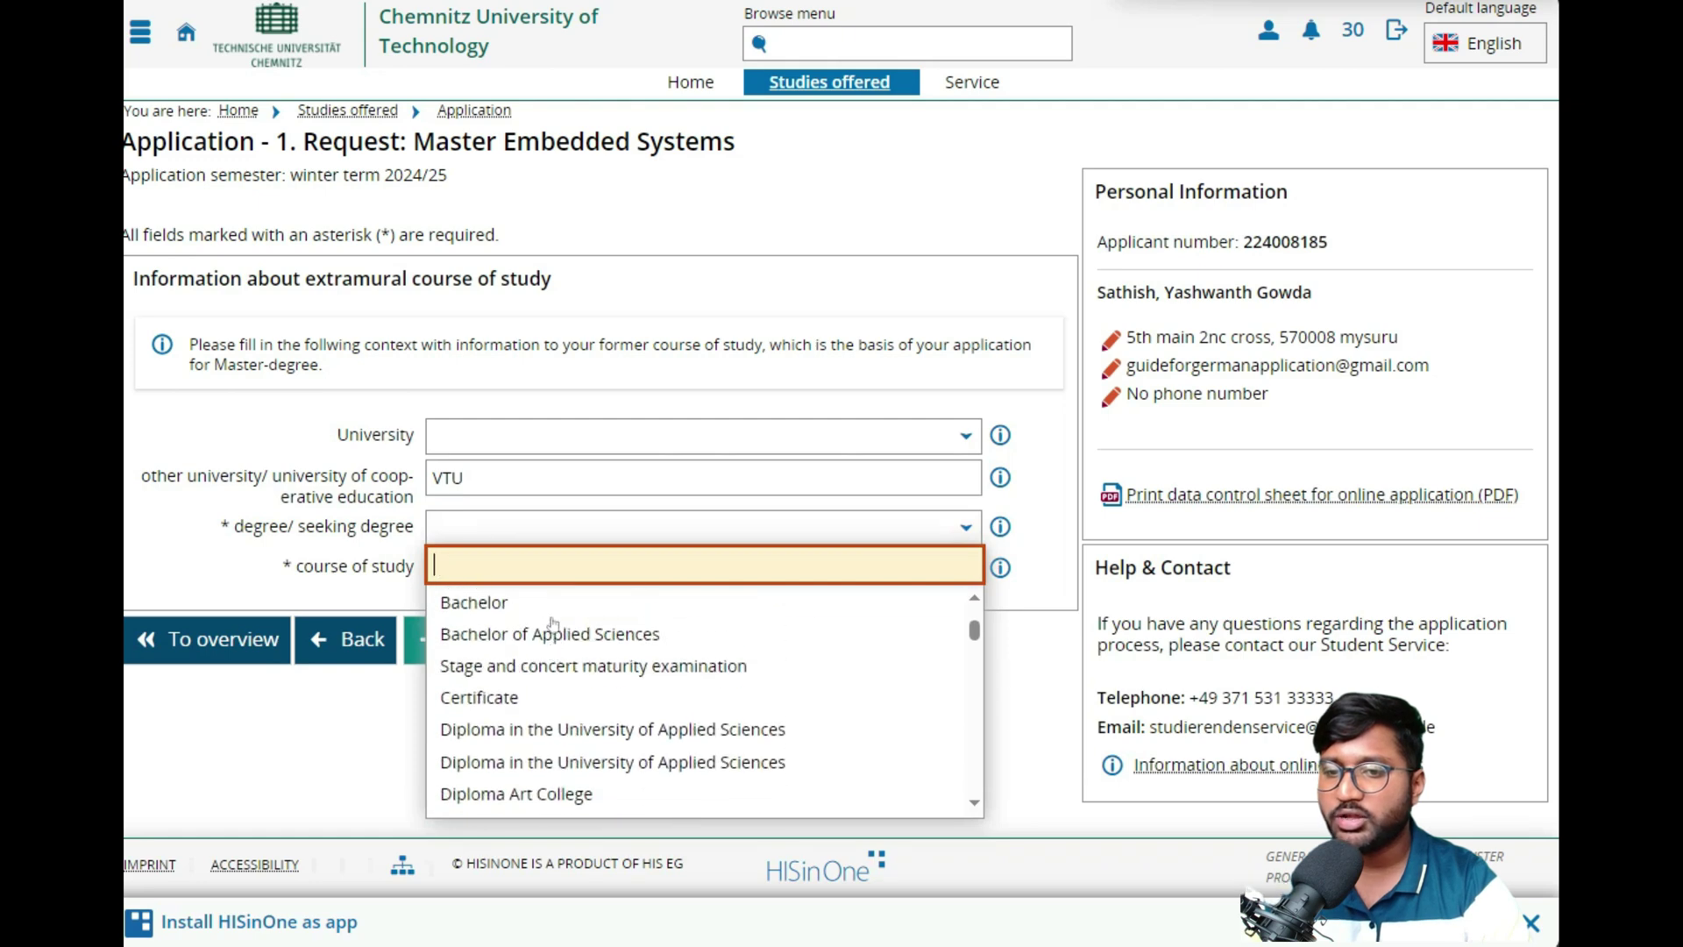
pyautogui.click(540, 613)
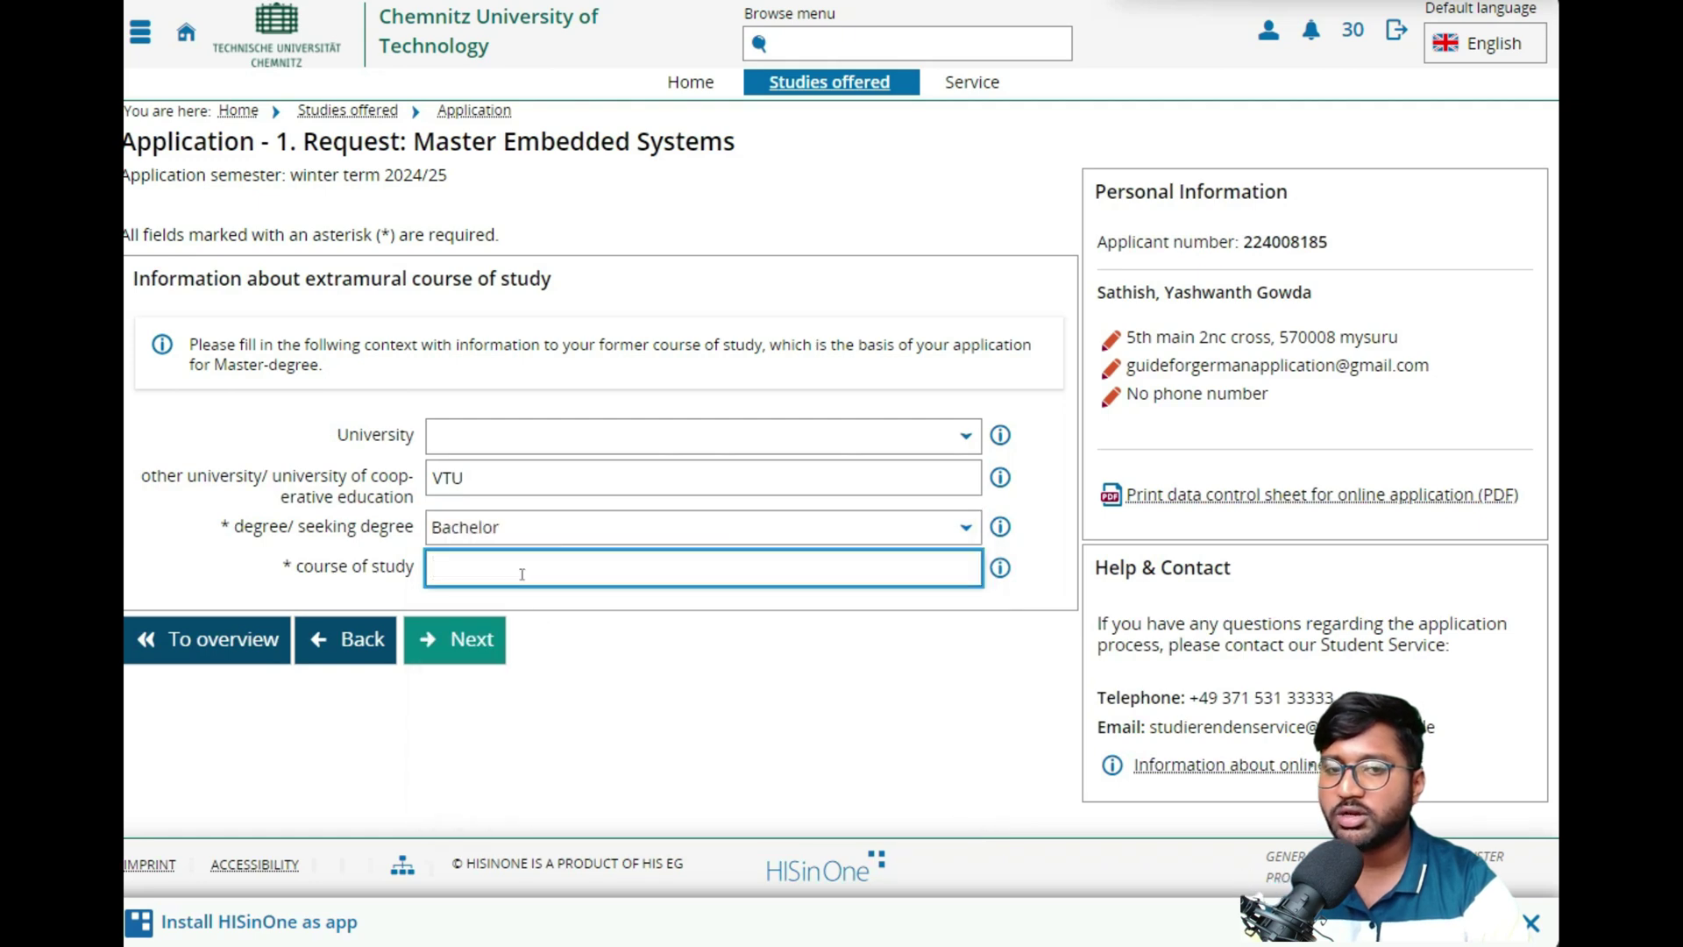
pyautogui.write('Elect')
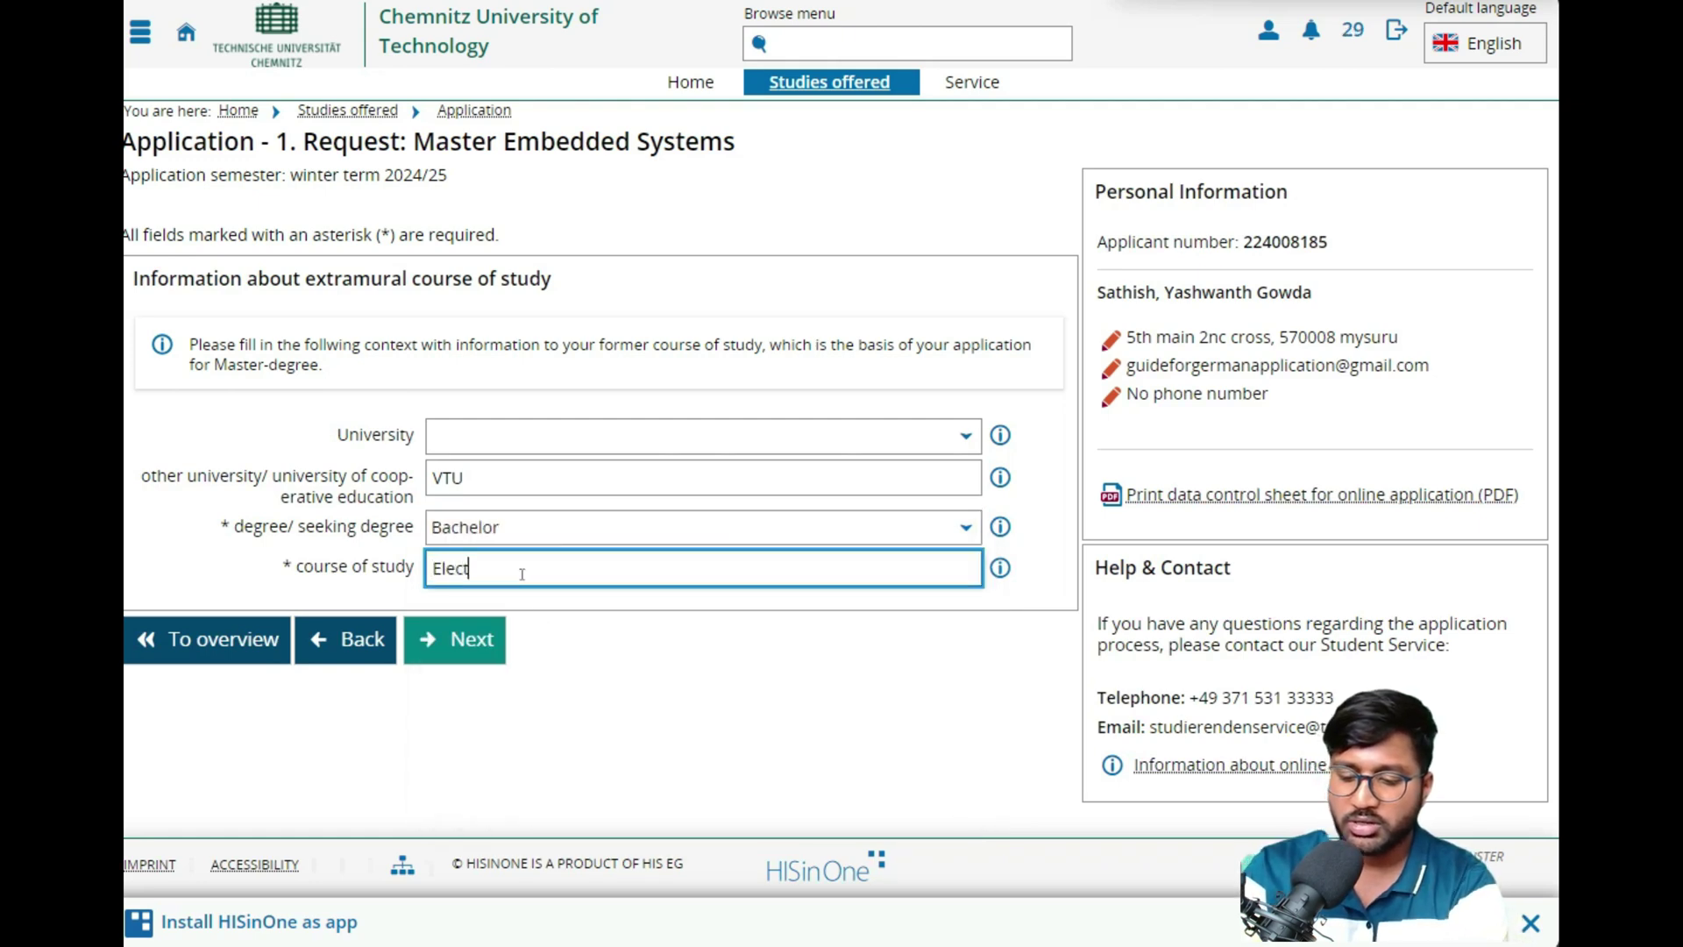
pyautogui.write('rical E')
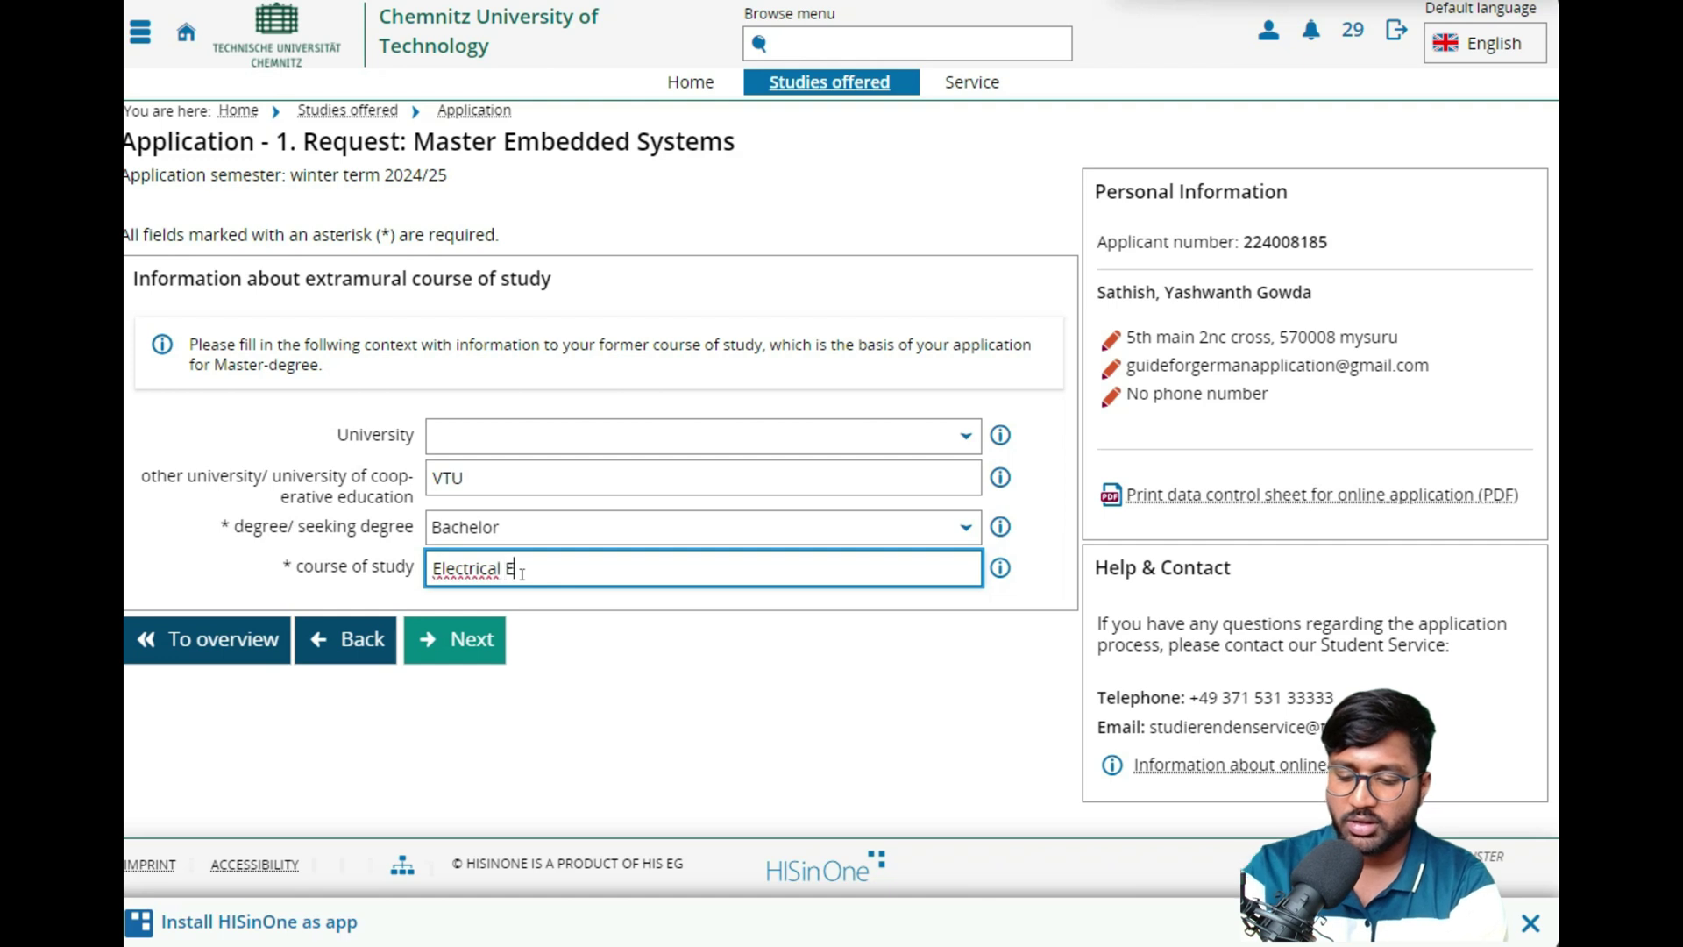
pyautogui.write('ngineering')
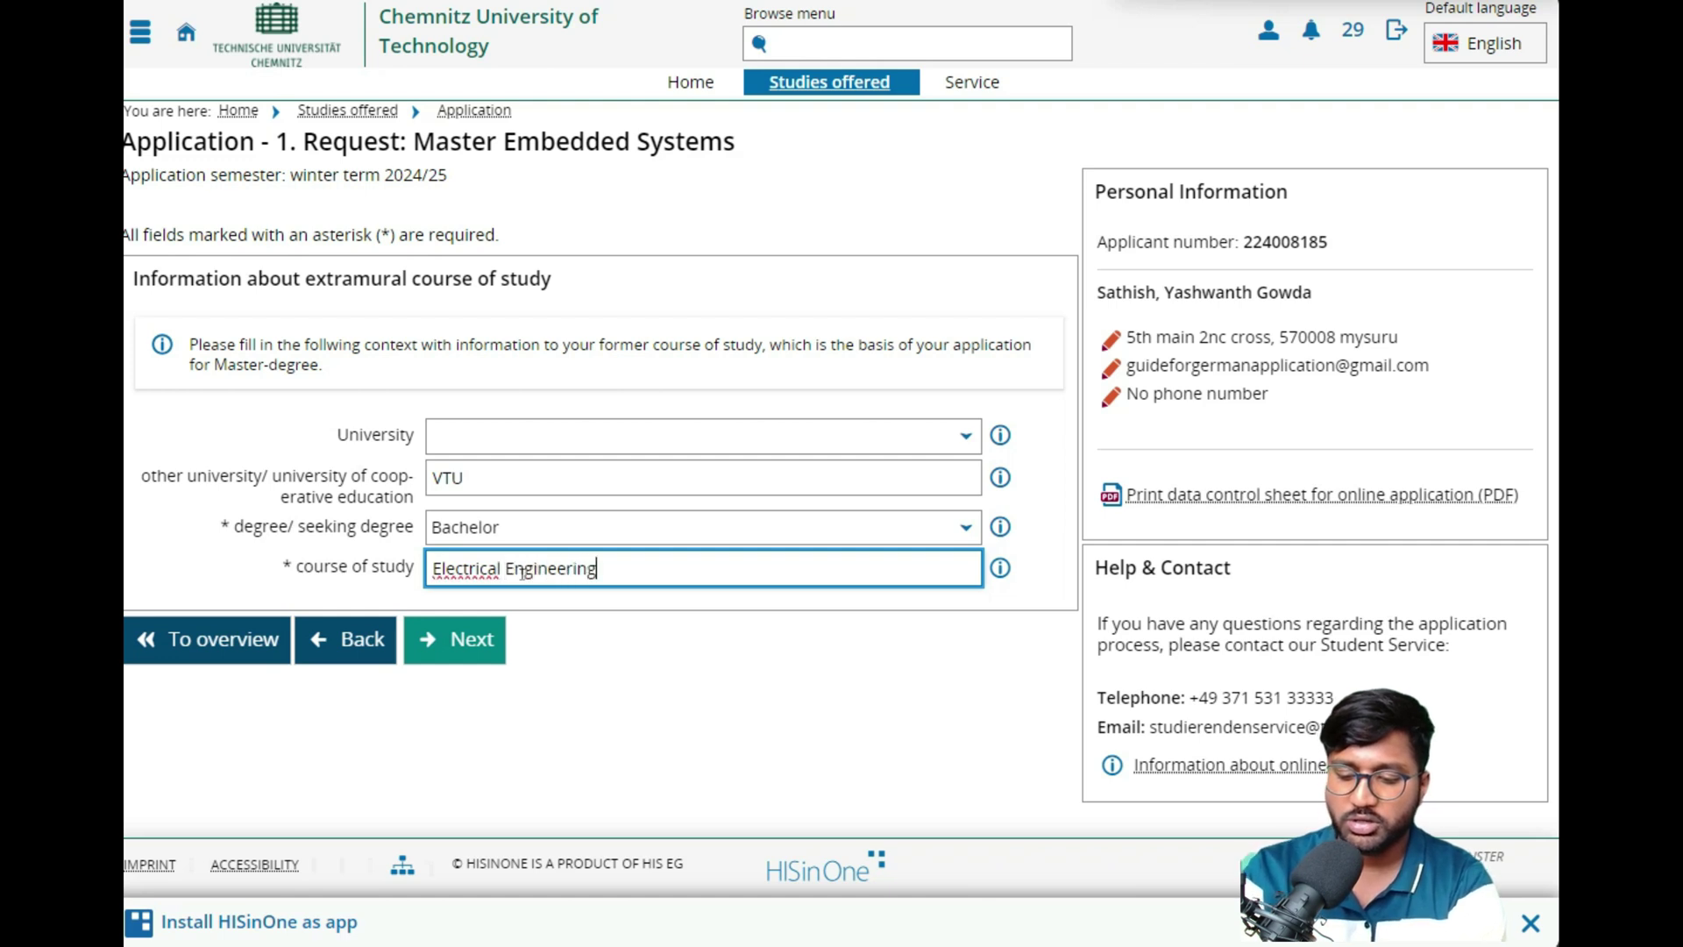
pyautogui.click(447, 649)
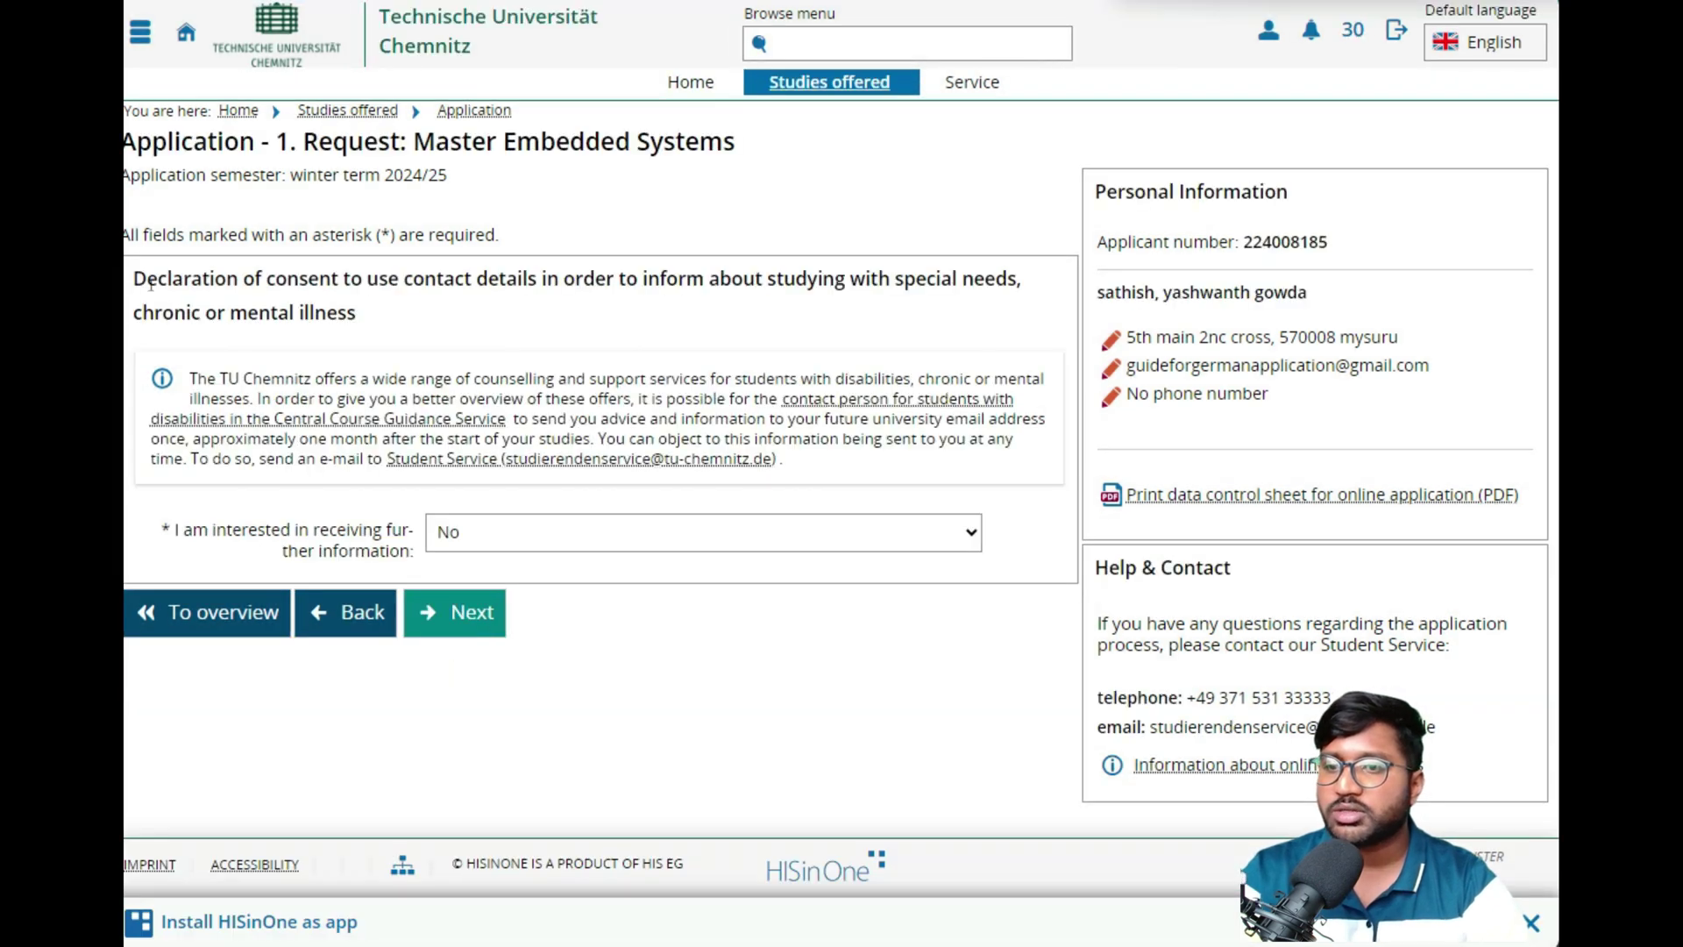
# - Pass the consent declaration and tick the assurance that all information is true
pyautogui.moveTo(130, 279); pyautogui.dragTo(626, 278)
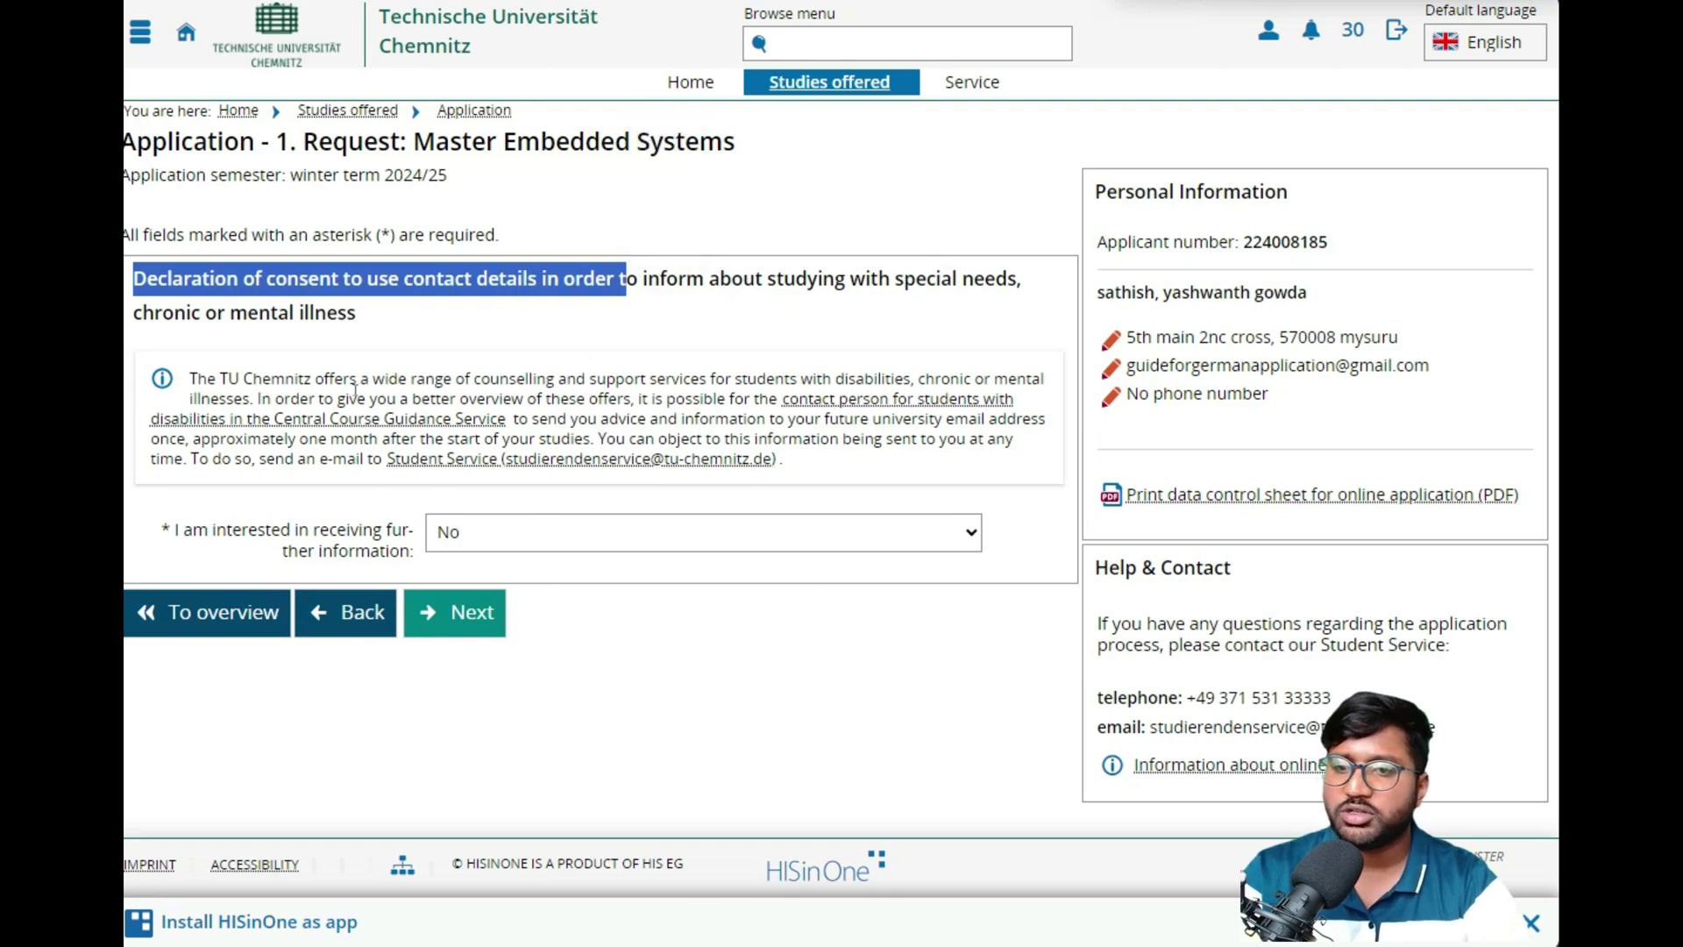
pyautogui.click(482, 631)
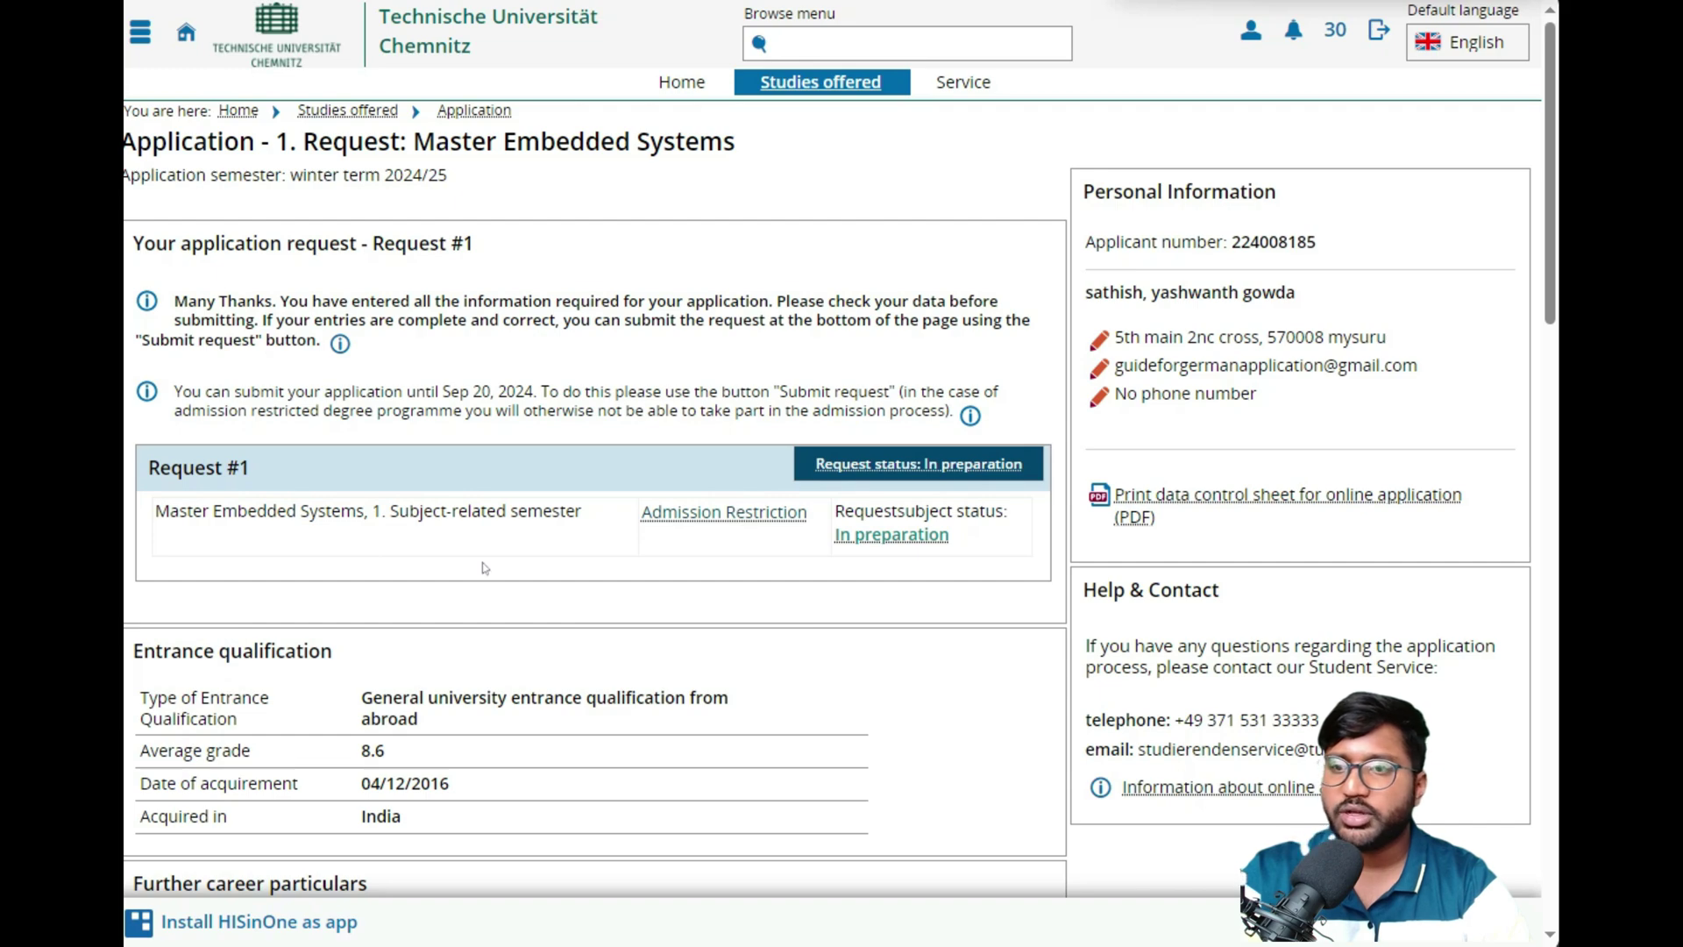
pyautogui.scroll(-13, 440, 457)
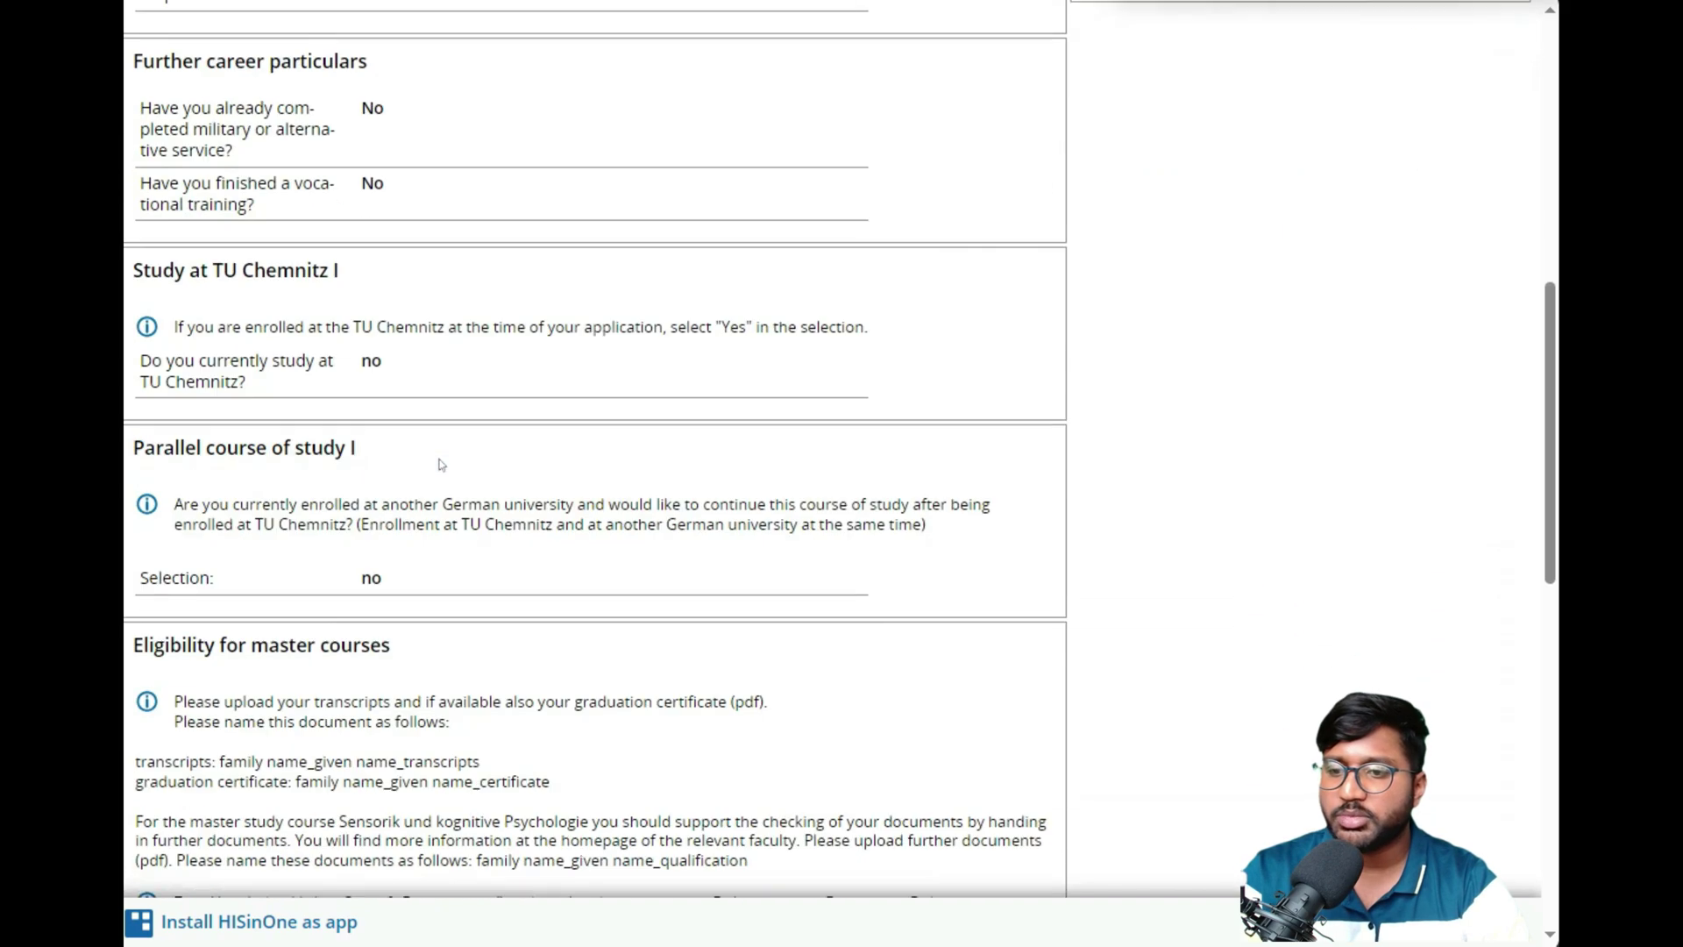
pyautogui.scroll(-7, 441, 457)
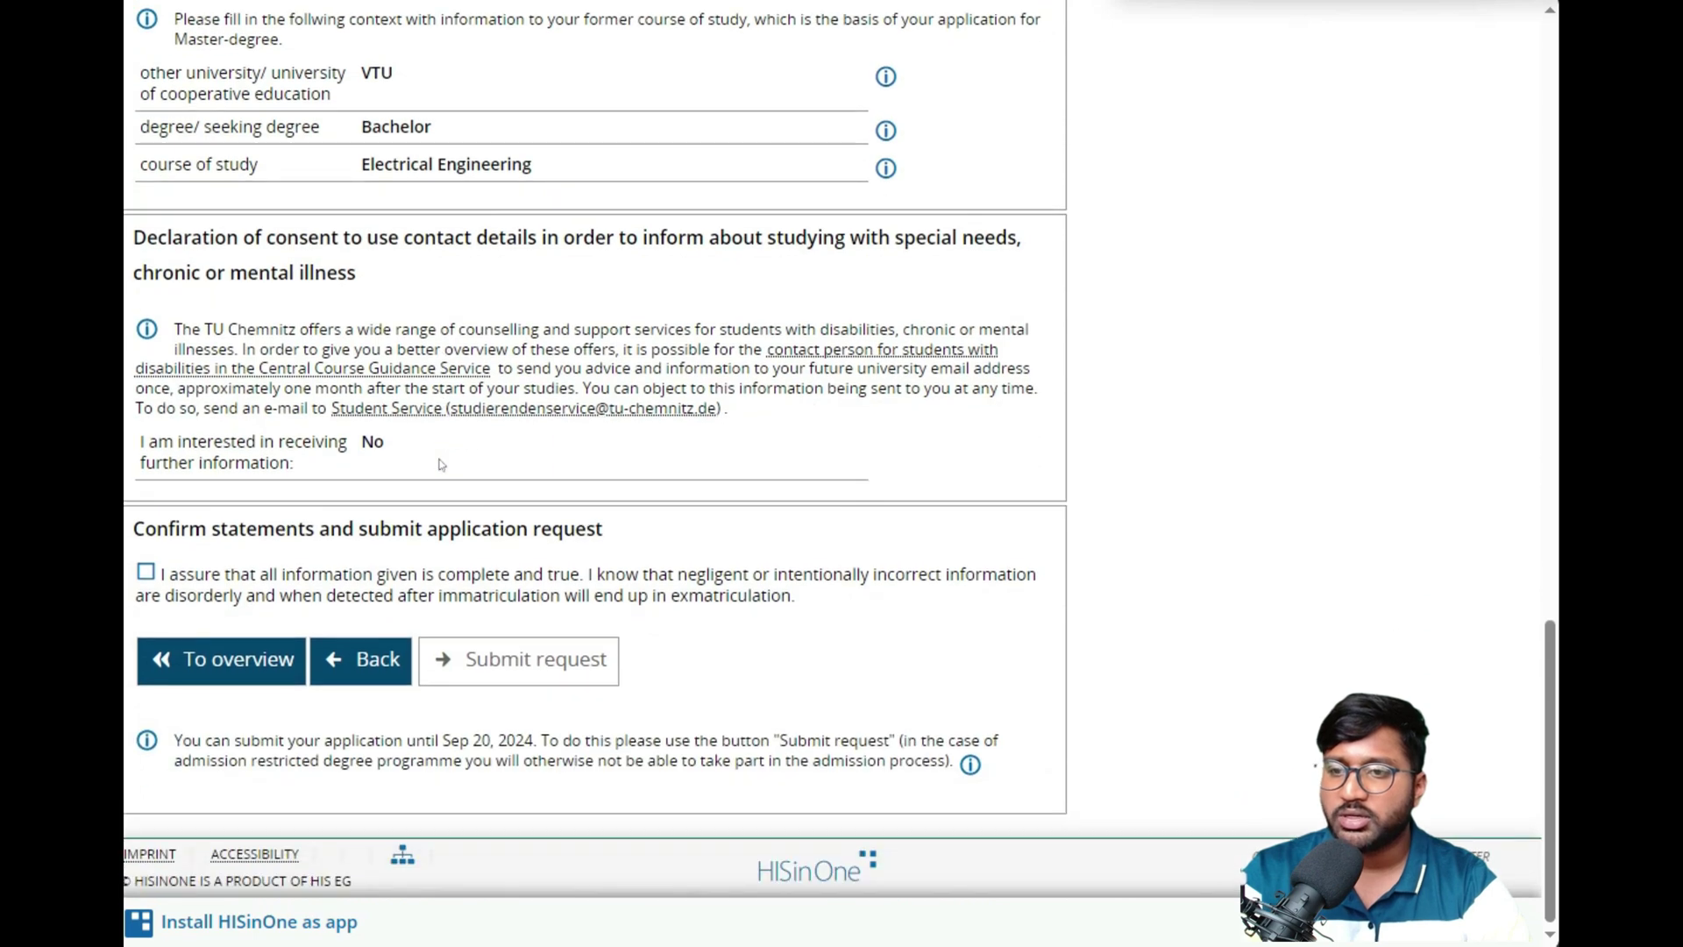
pyautogui.click(146, 574)
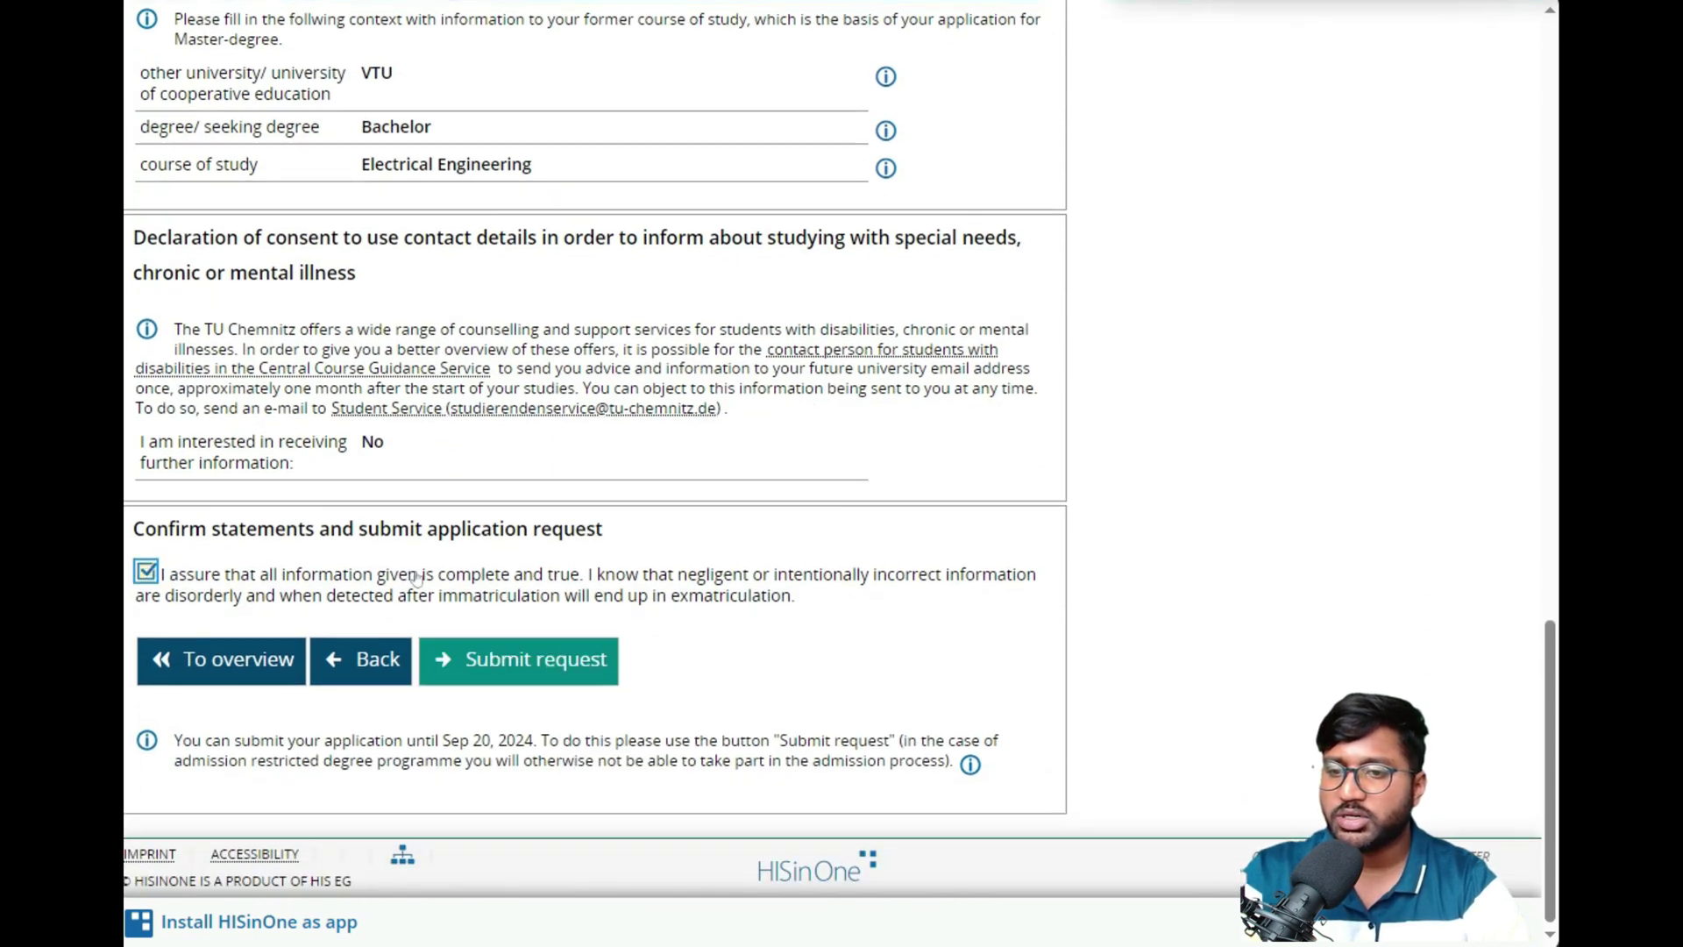
# - Review the application summary, then go back to the consent declaration step
pyautogui.scroll(11, 633, 608)
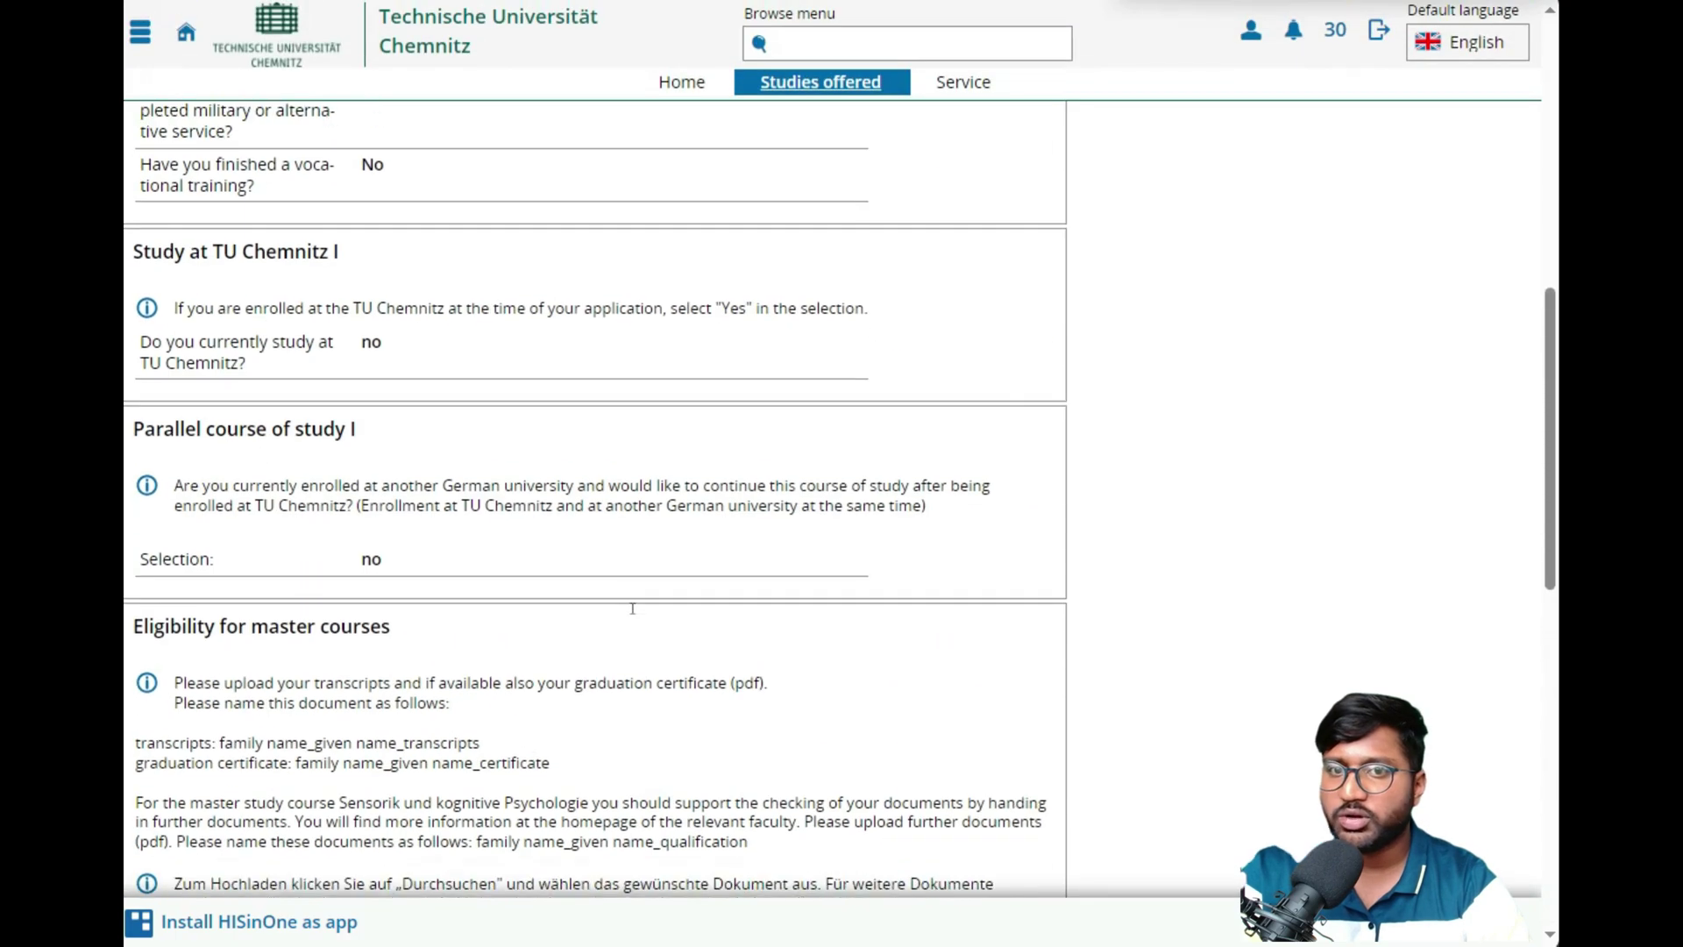
pyautogui.scroll(12, 632, 607)
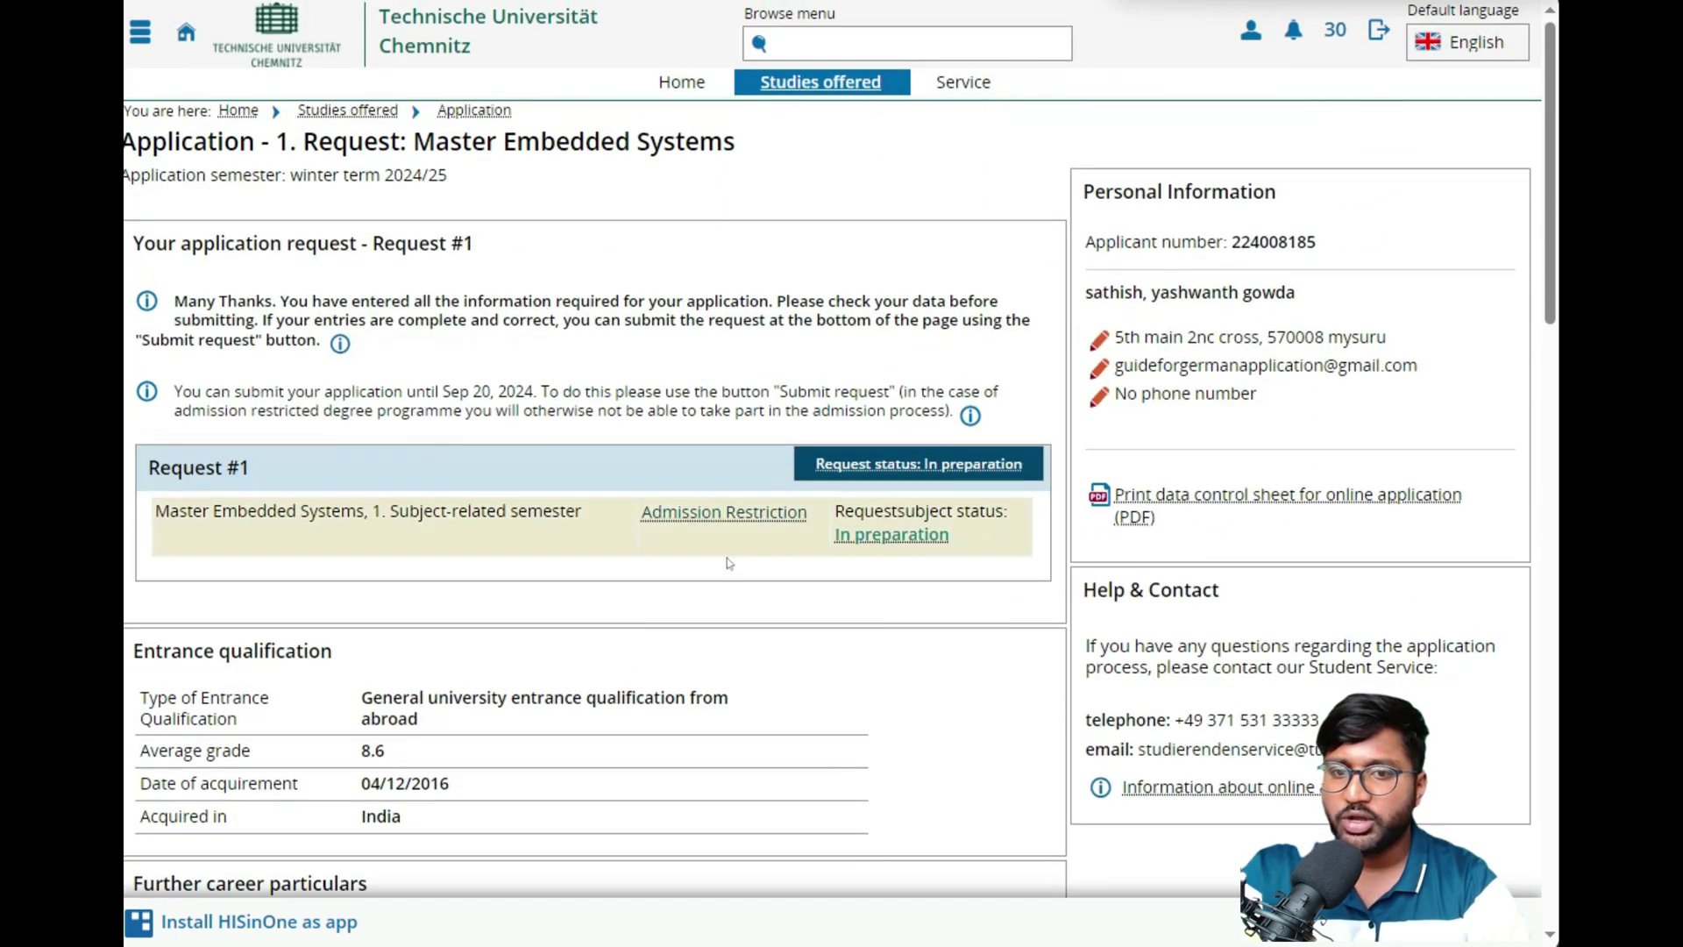
pyautogui.scroll(-4, 645, 532)
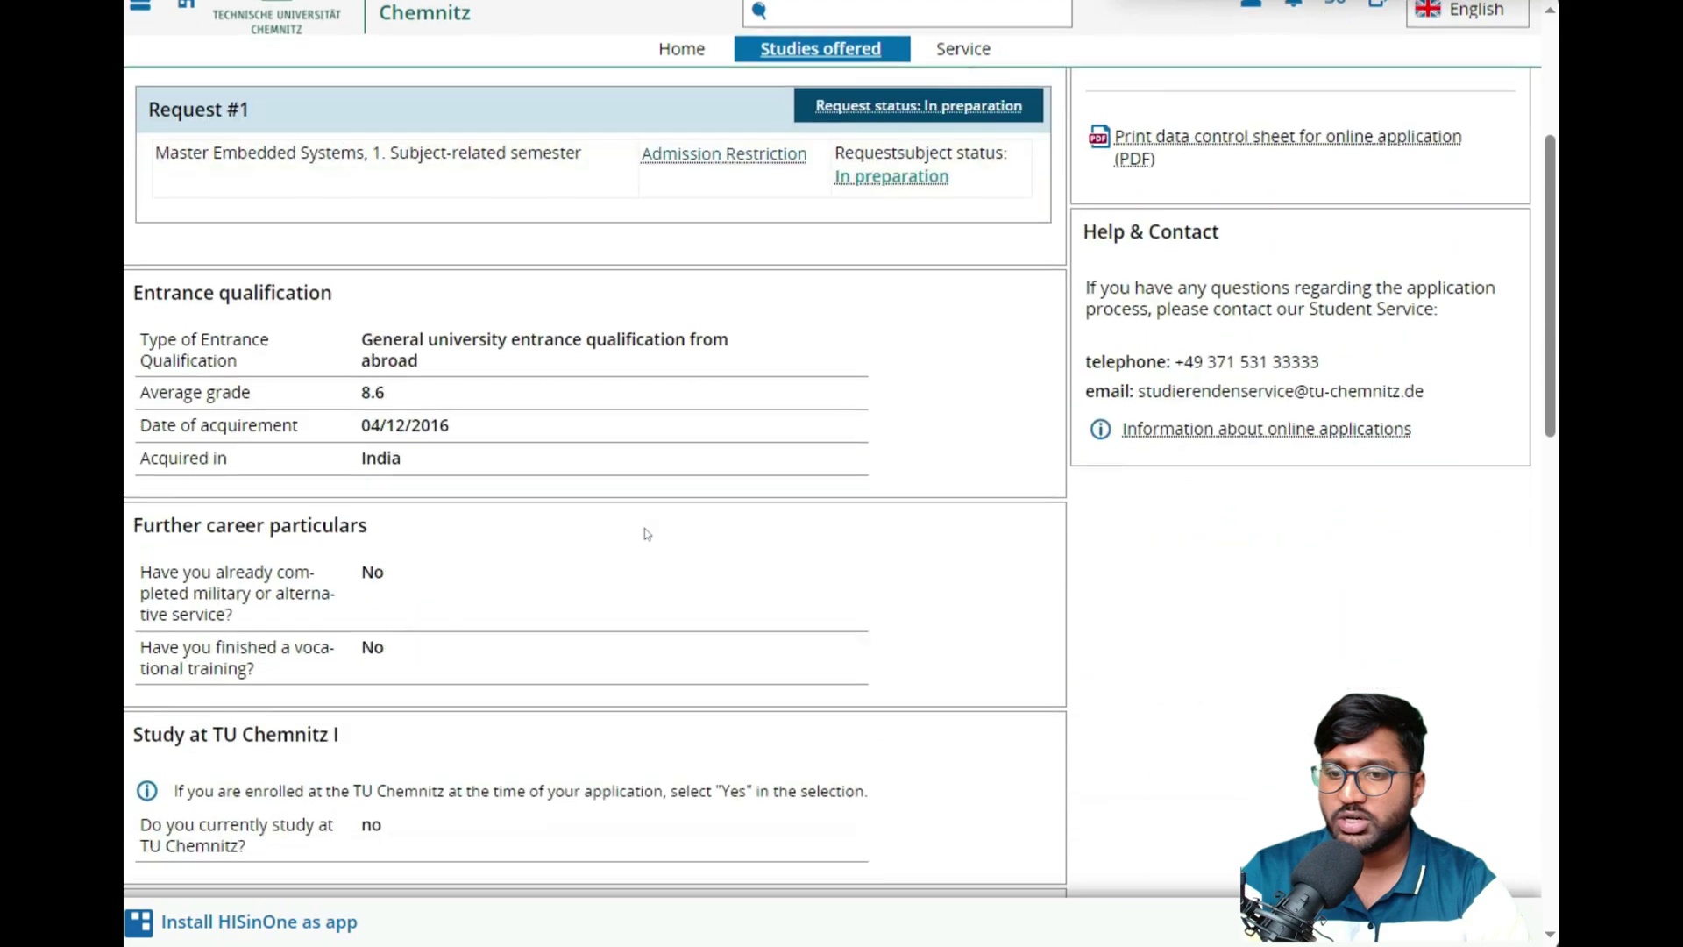
pyautogui.scroll(-12, 645, 532)
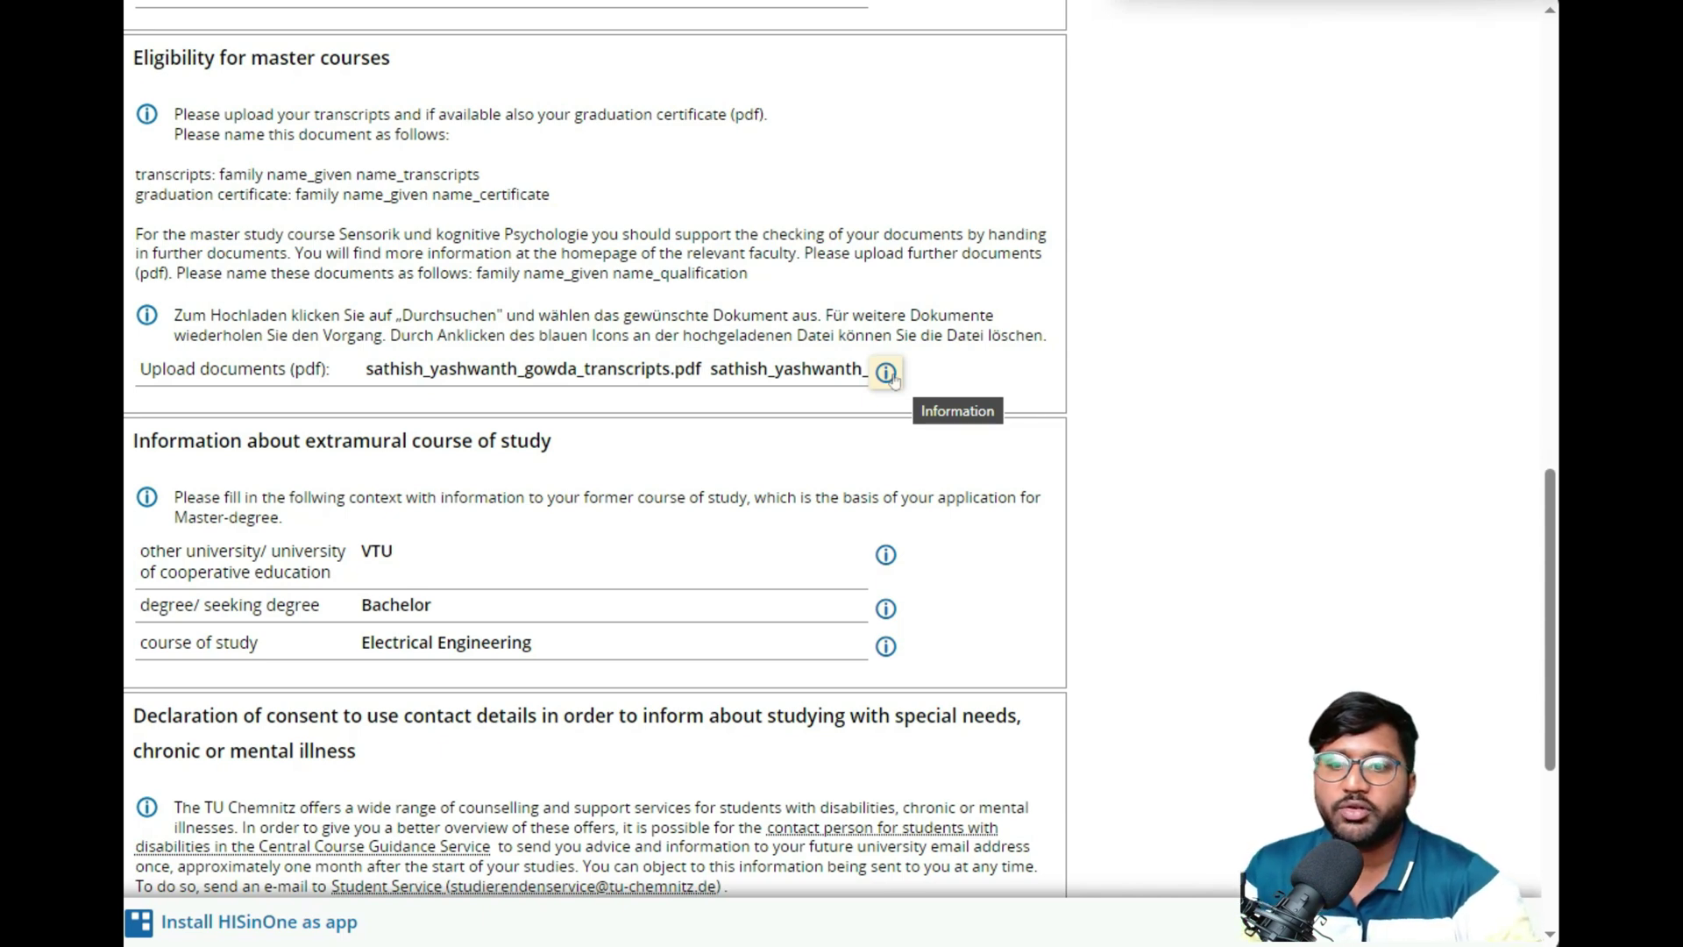
pyautogui.scroll(-5, 789, 746)
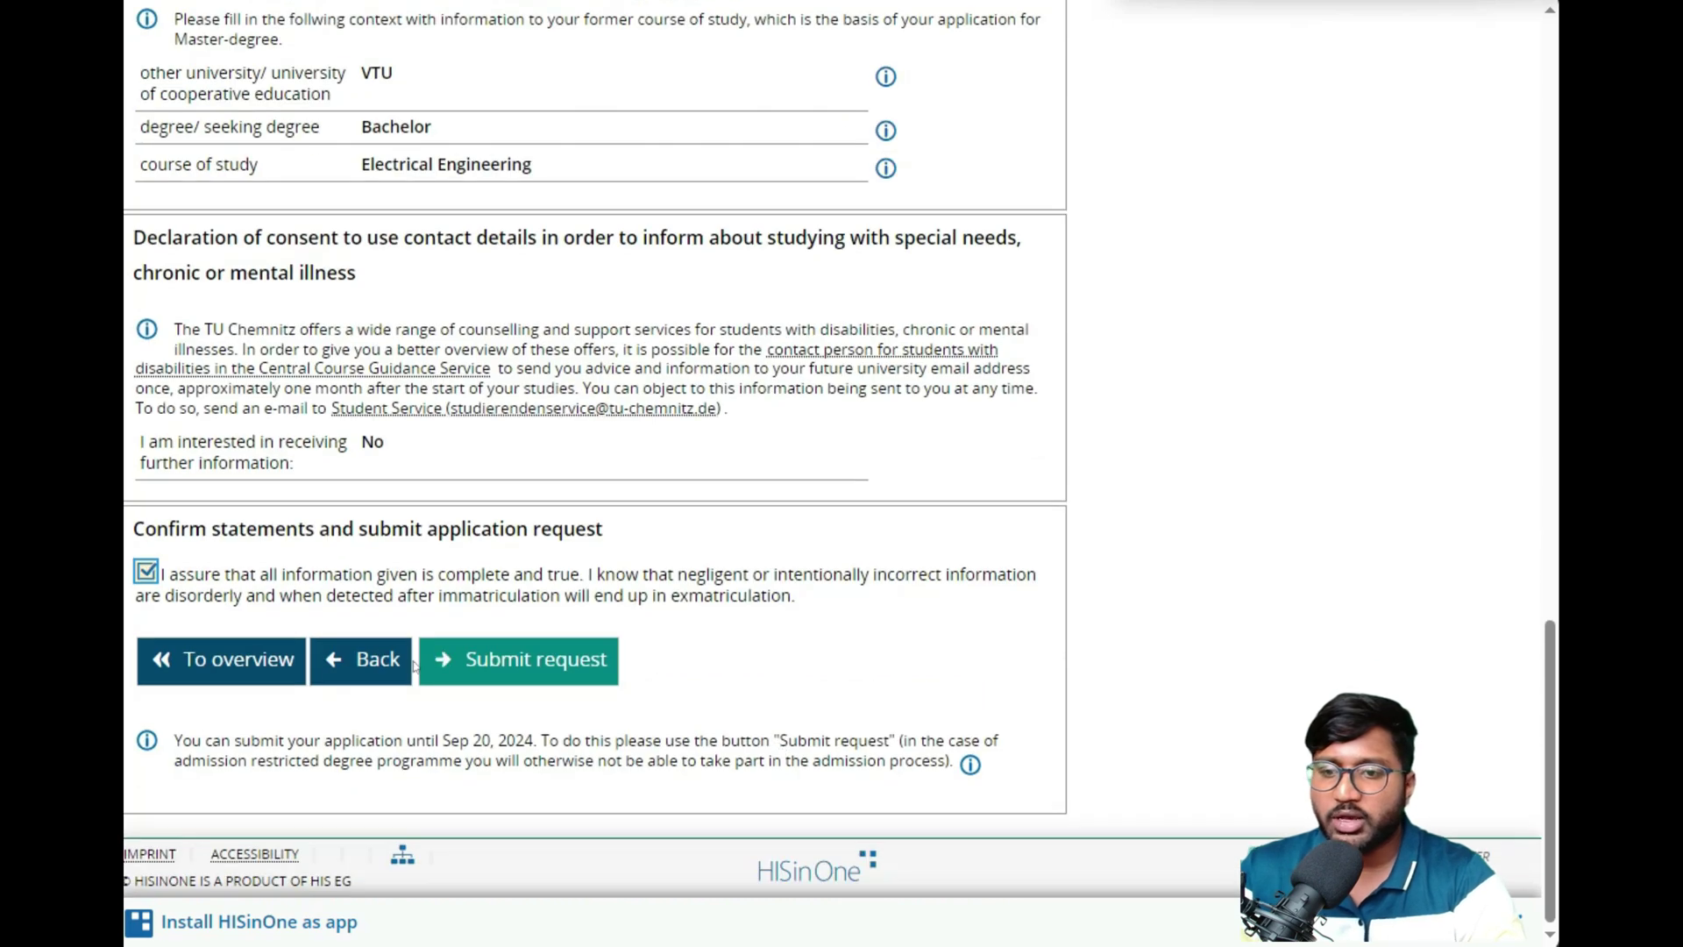
pyautogui.click(359, 649)
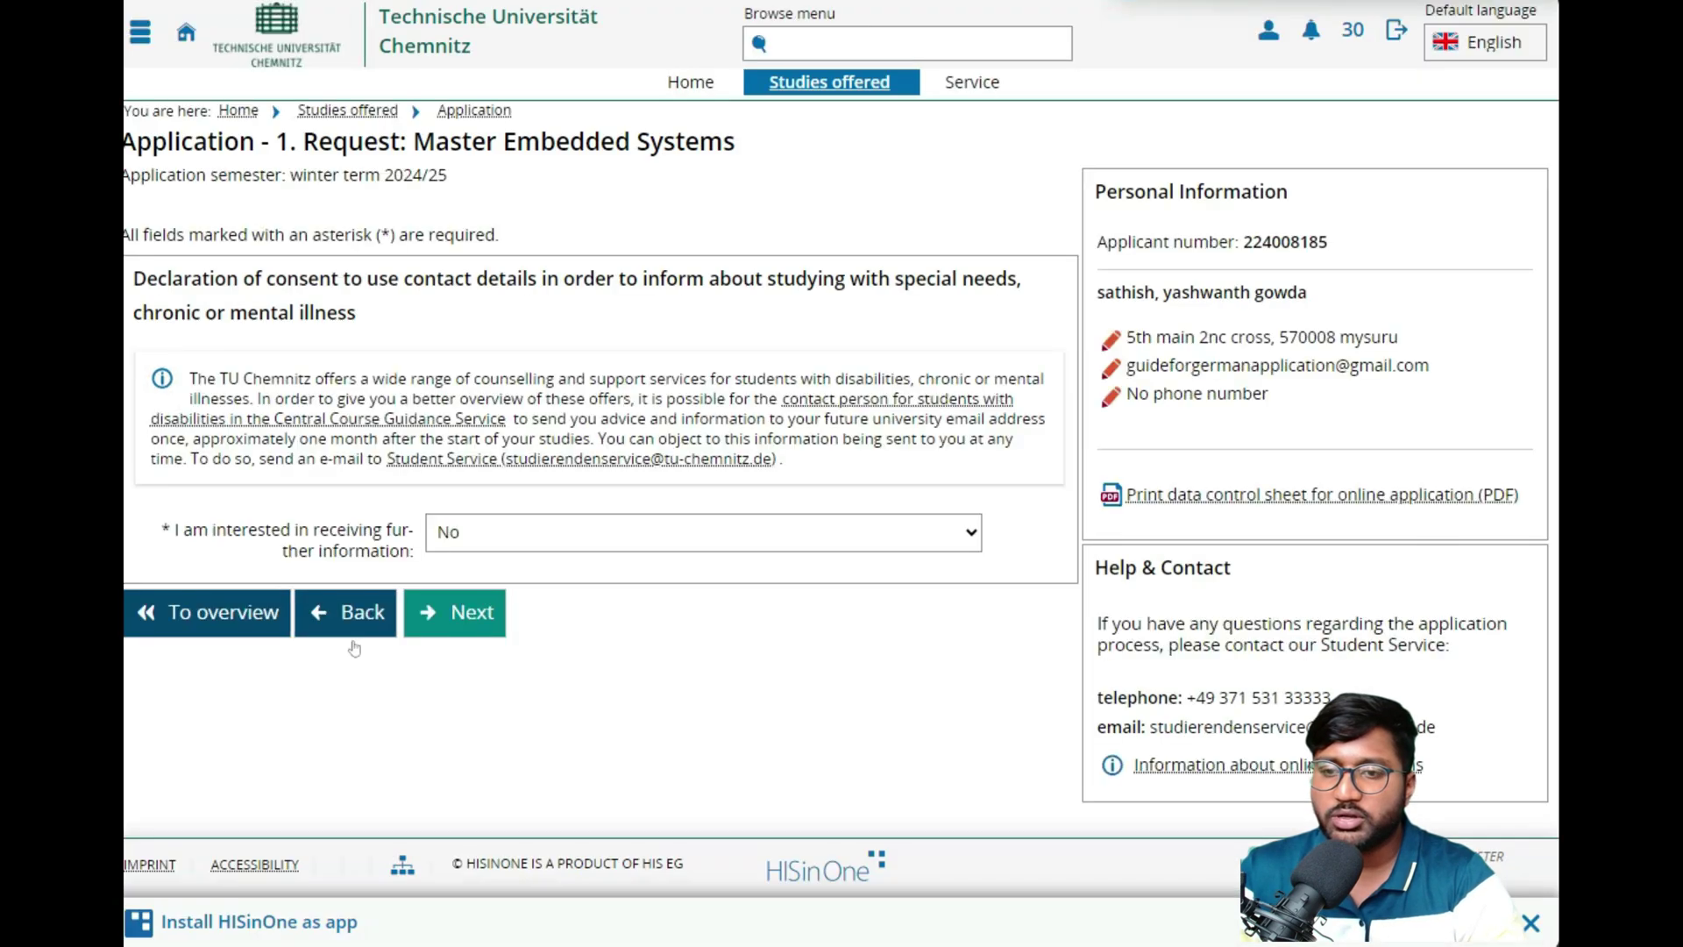
# - Recheck the uploaded transcript and certificate PDFs, then return to the request summary
pyautogui.click(355, 614)
pyautogui.click(357, 637)
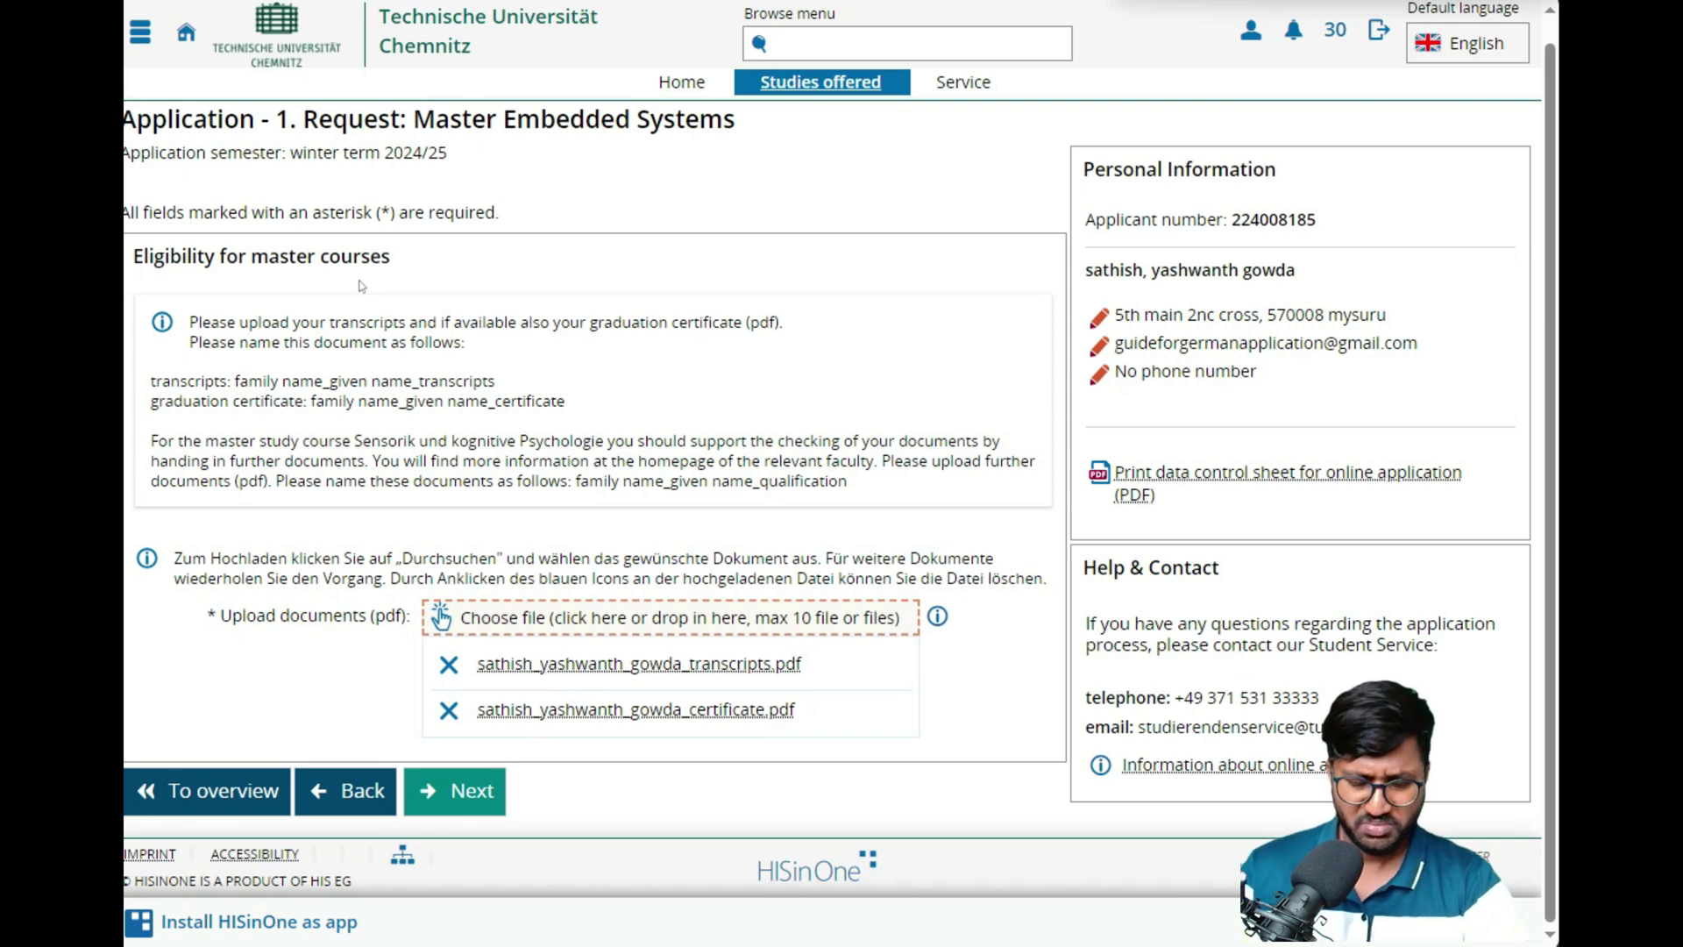
pyautogui.click(436, 794)
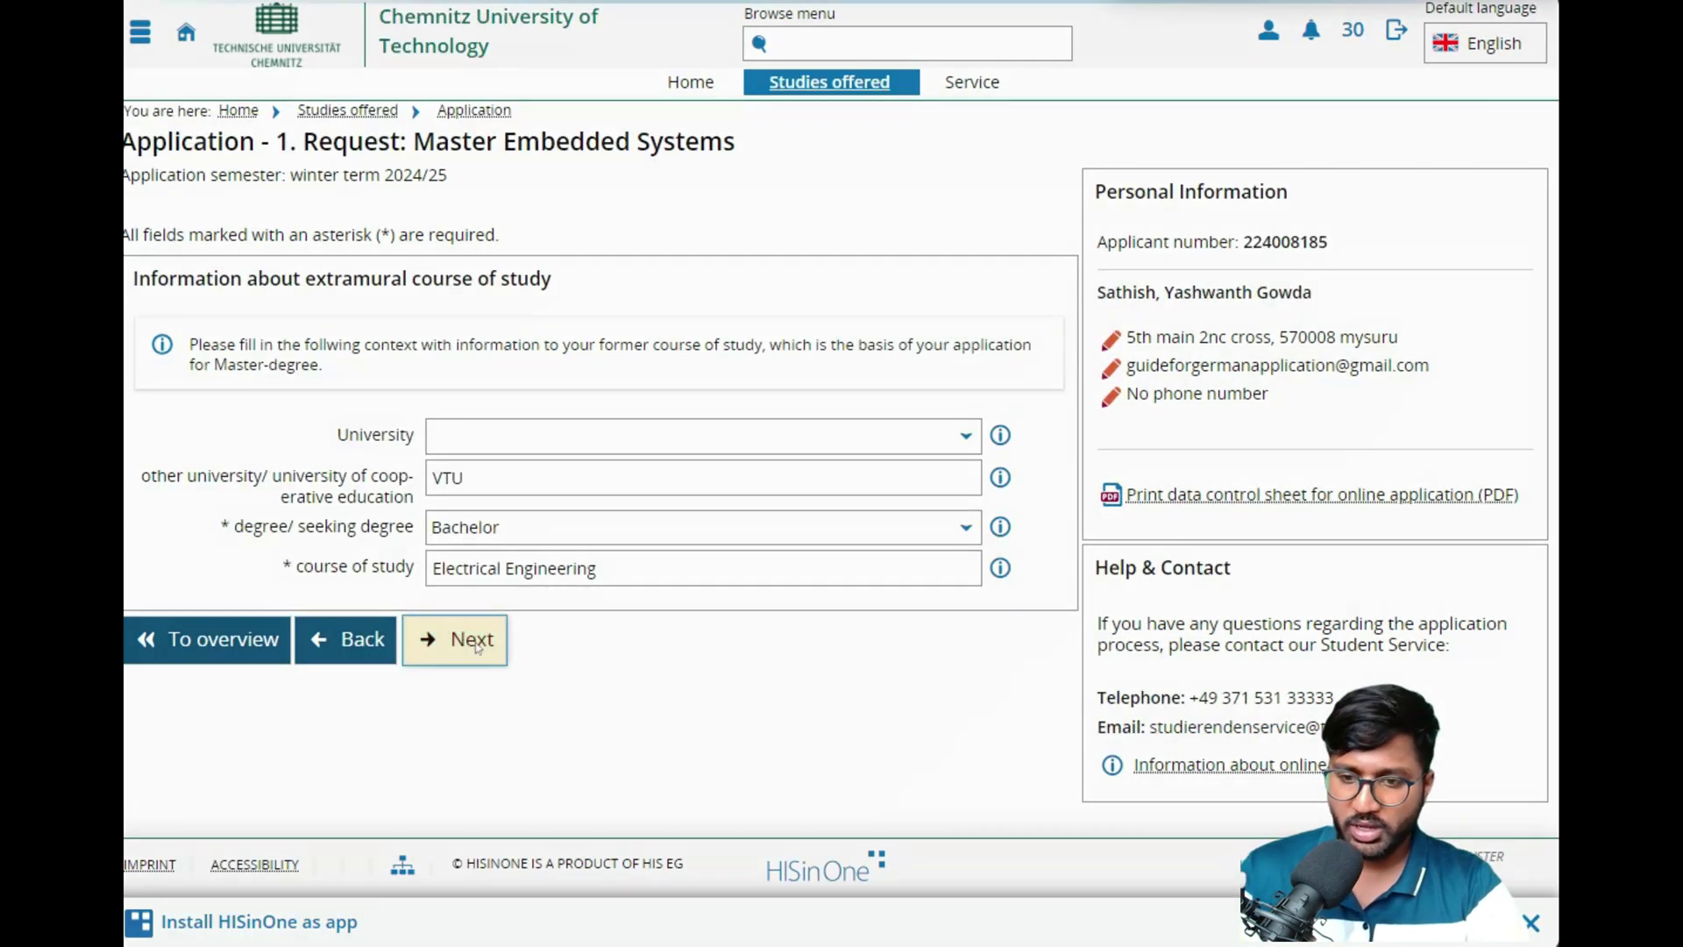
pyautogui.click(478, 647)
pyautogui.click(464, 617)
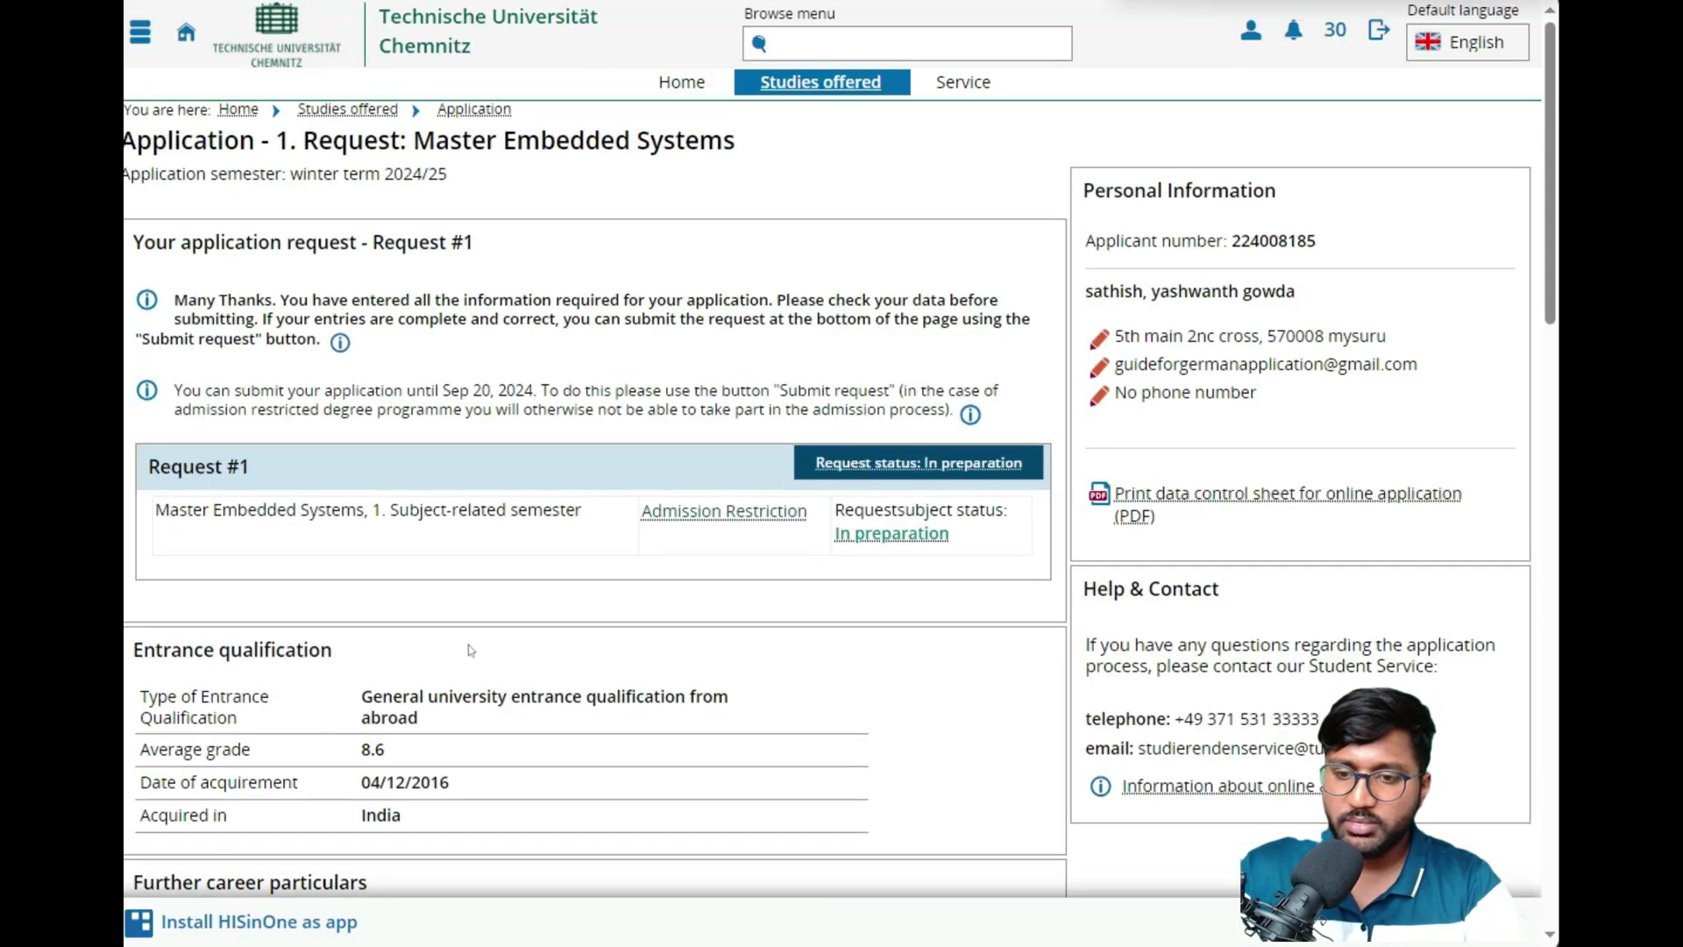
# - Tick the assurance checkbox and submit the Master Embedded Systems request
pyautogui.scroll(-9, 471, 650)
pyautogui.scroll(-10, 471, 650)
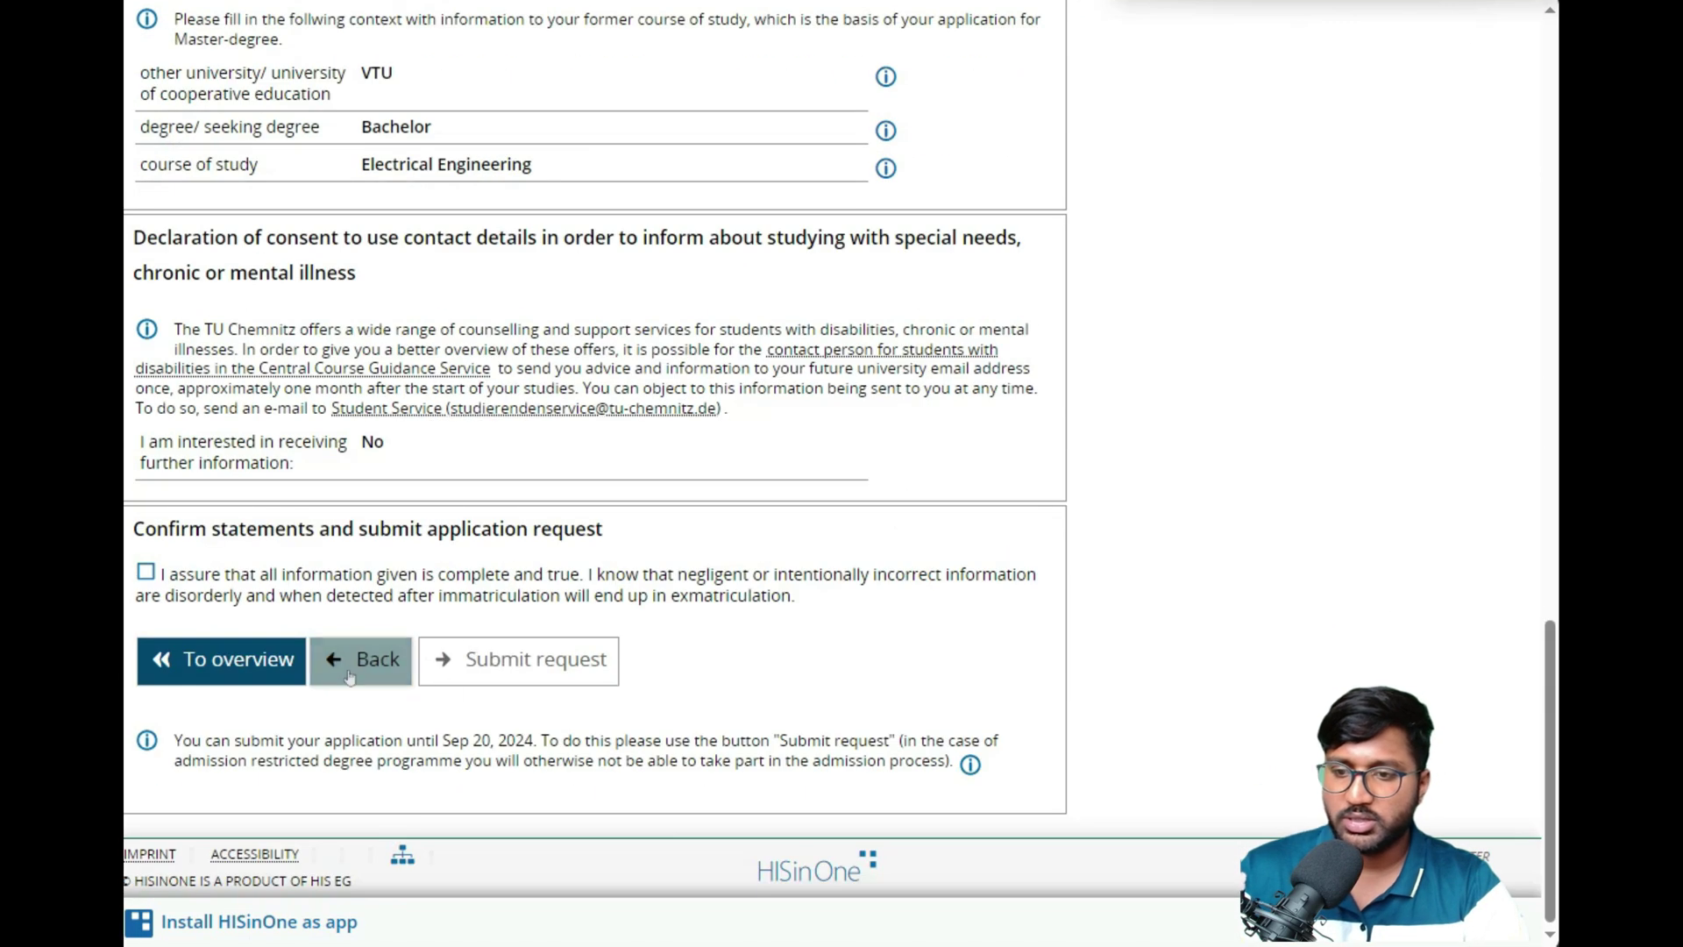
pyautogui.click(275, 575)
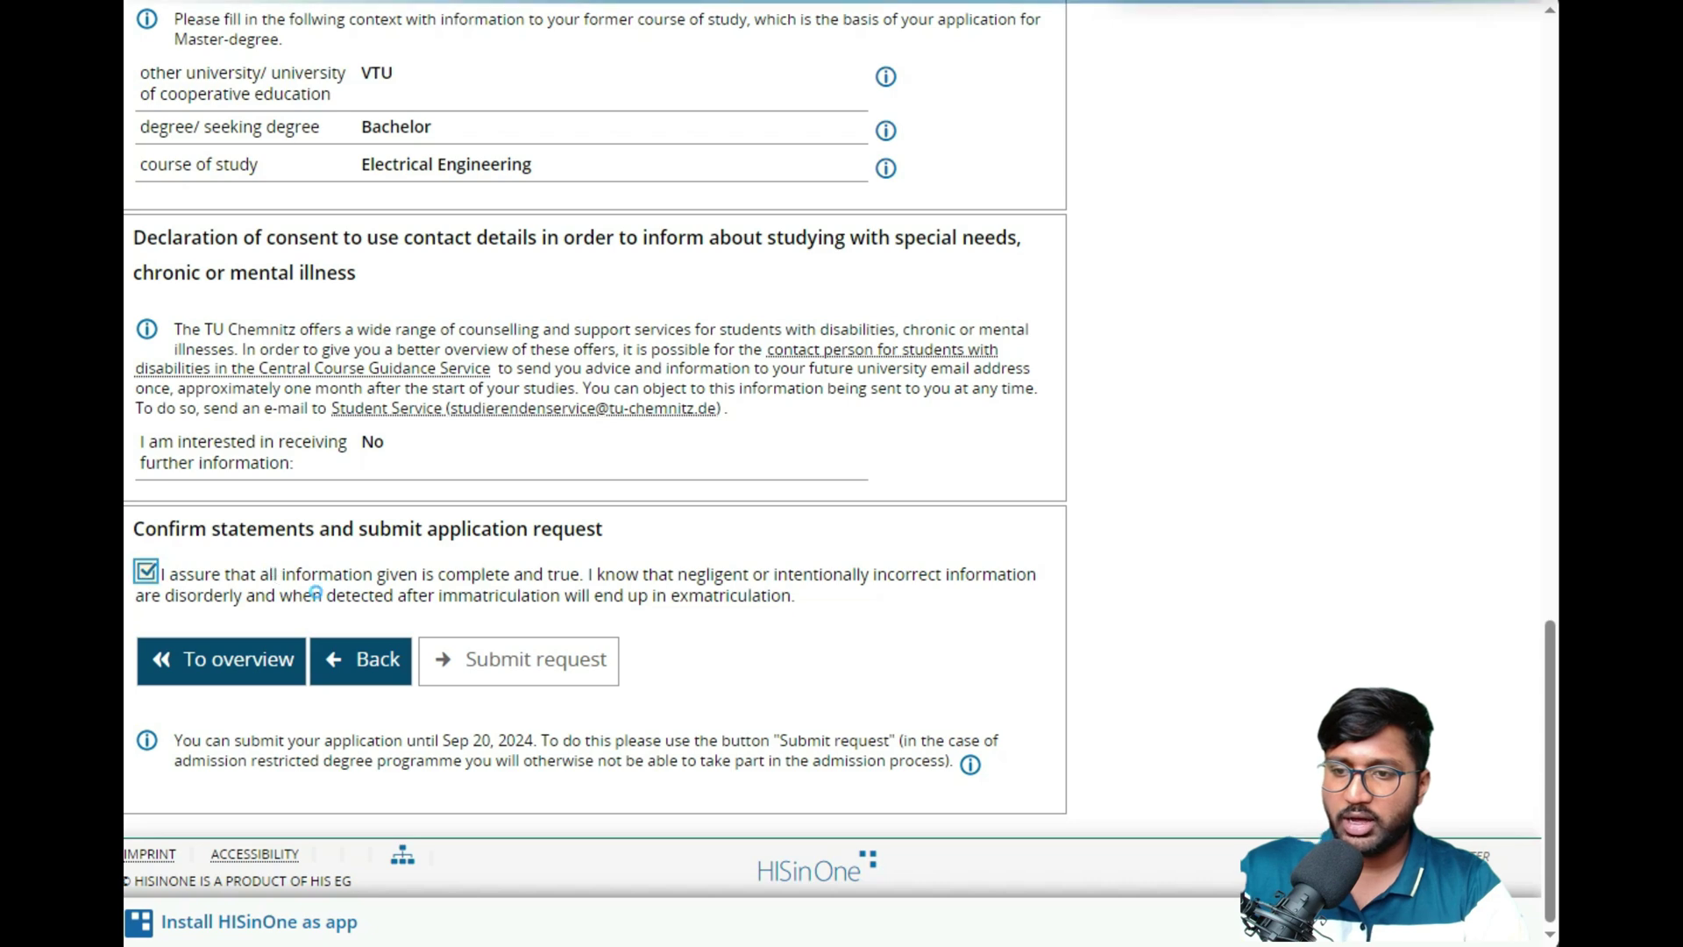
pyautogui.click(471, 655)
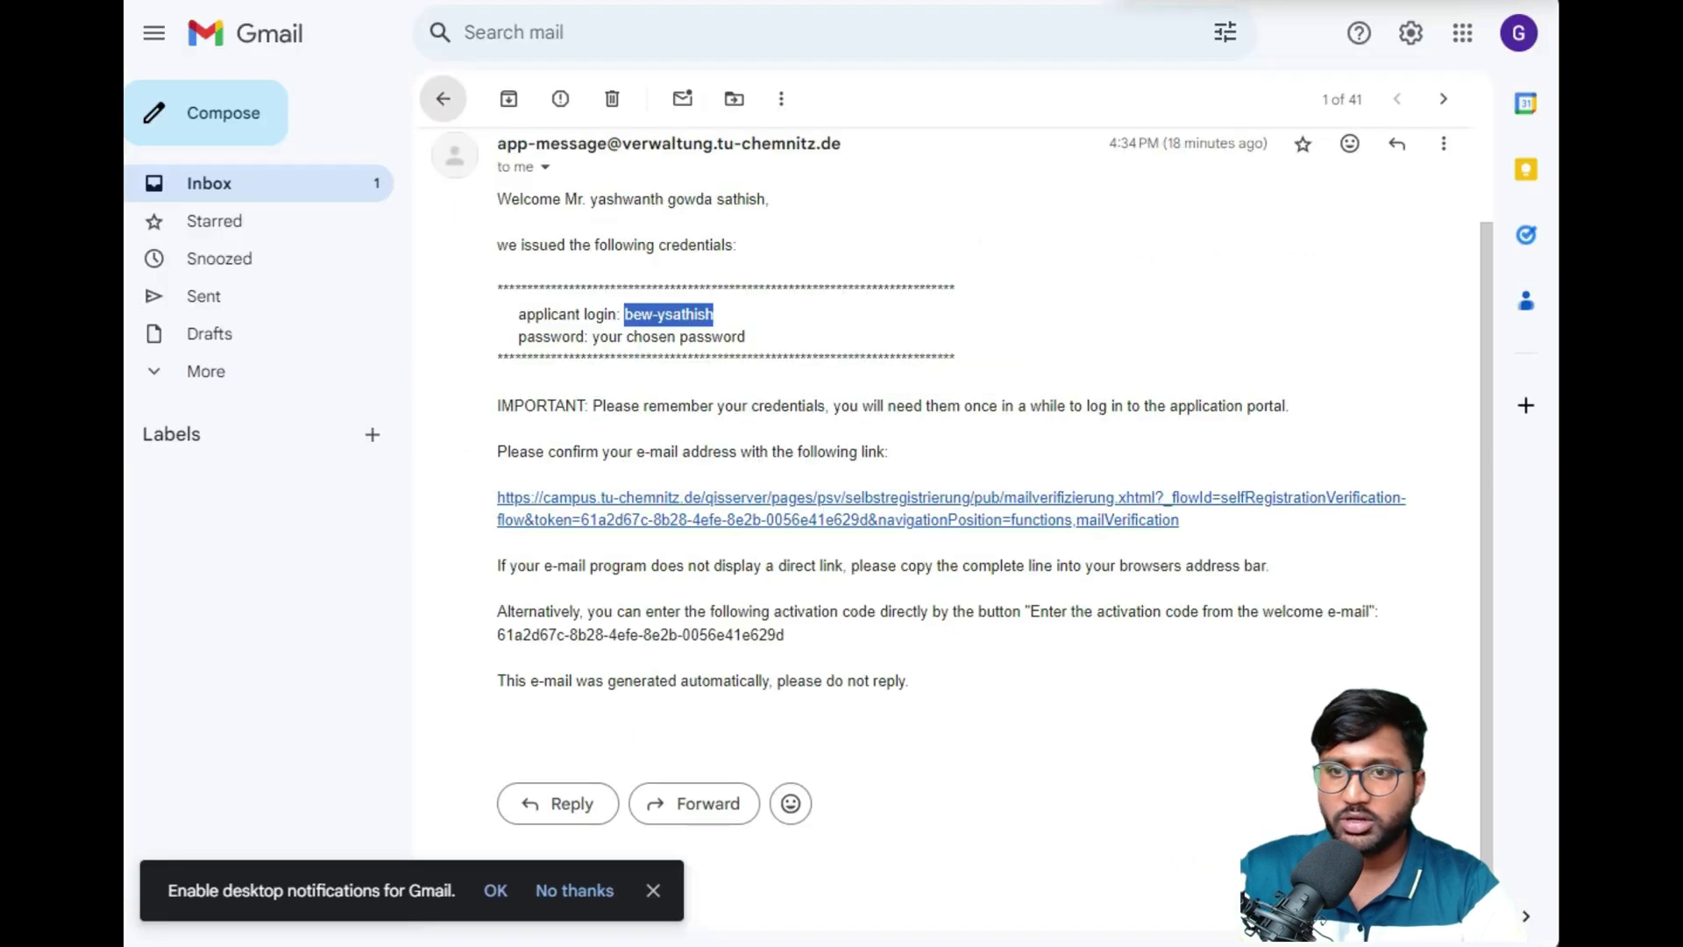
# - Open TU Chemnitz's application-received confirmation email from the Gmail inbox
pyautogui.click(443, 98)
pyautogui.click(608, 339)
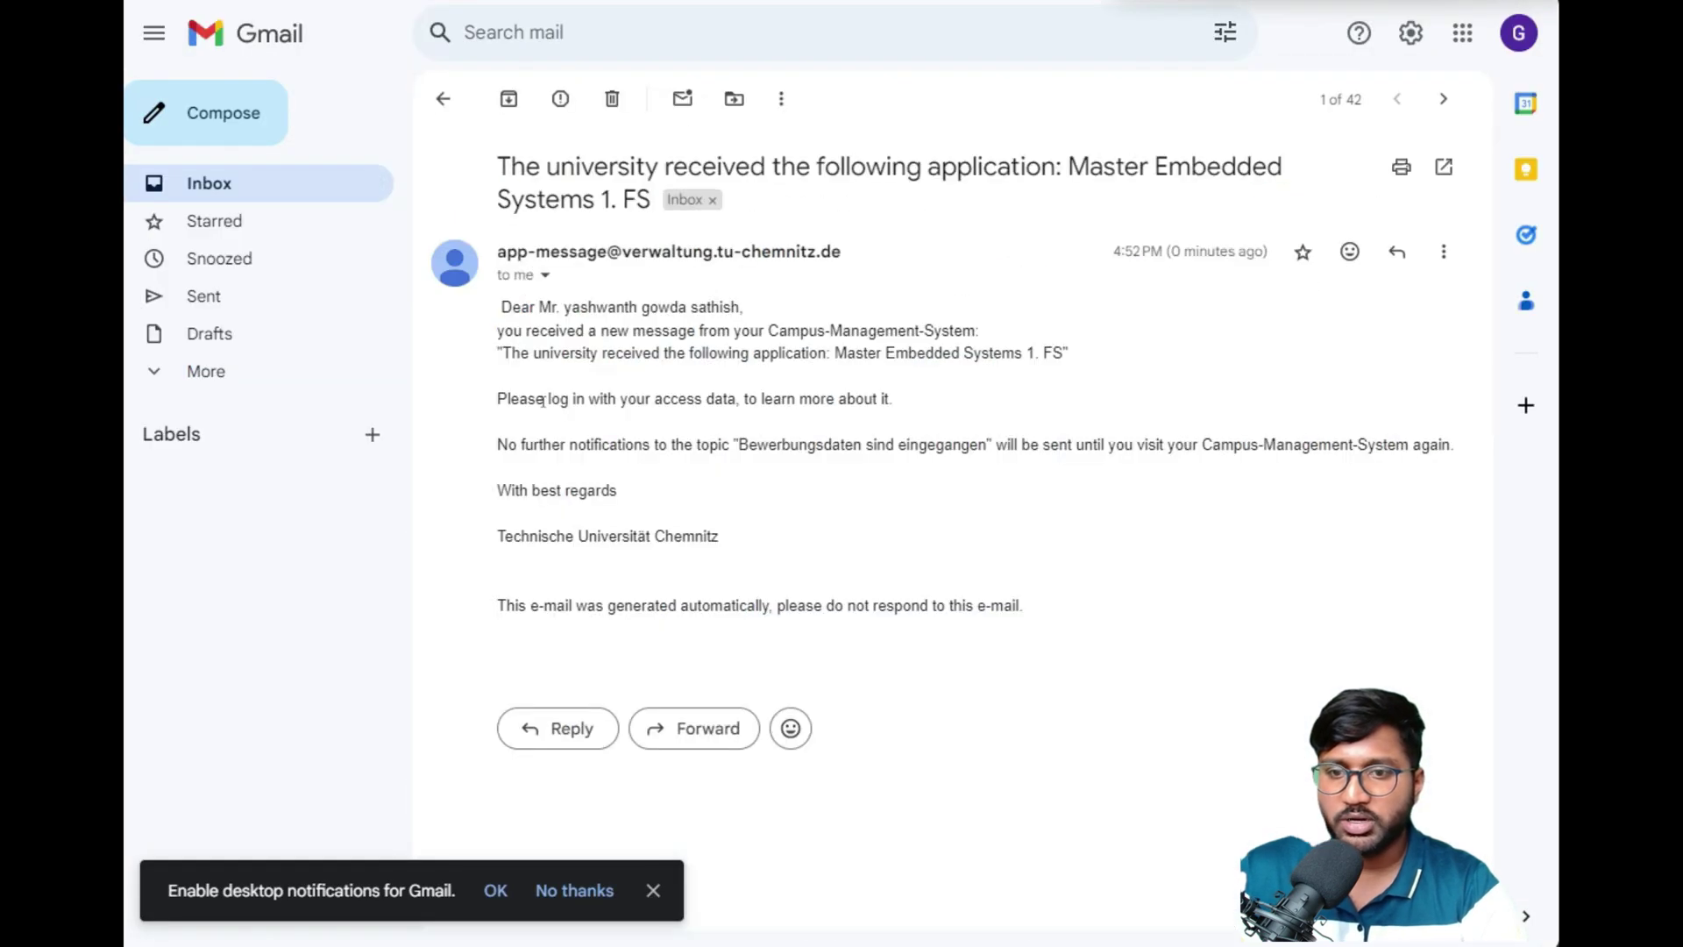
pyautogui.moveTo(491, 399); pyautogui.dragTo(969, 605)
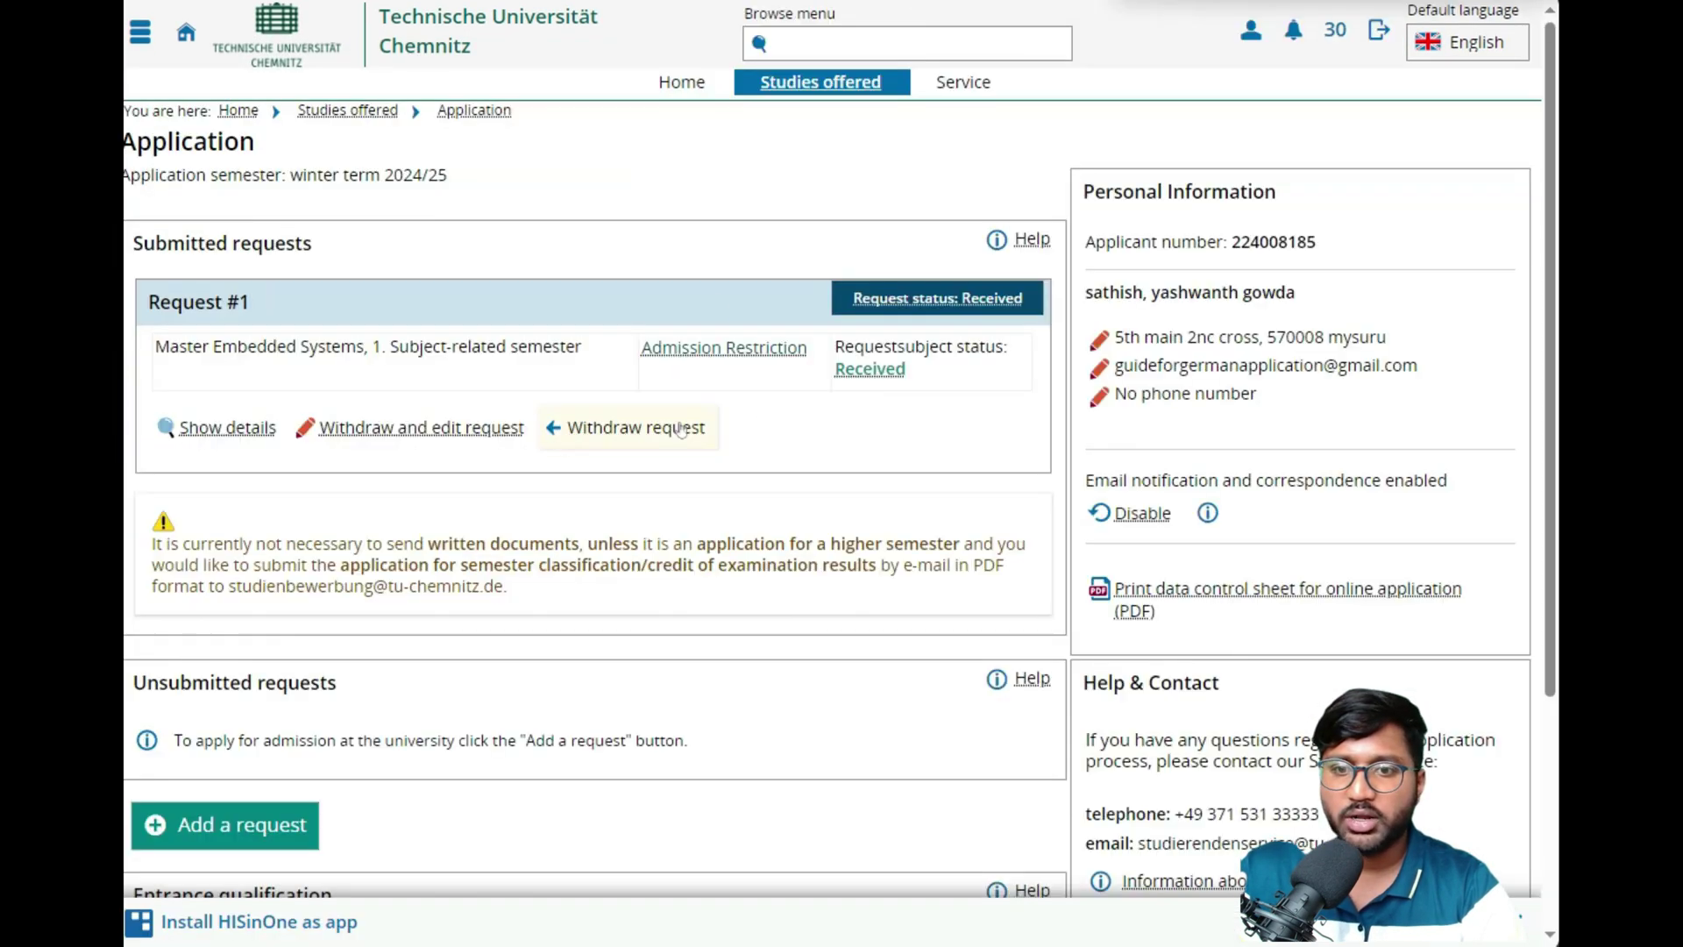
# - Withdraw Request #1 and confirm with Yes
pyautogui.click(628, 433)
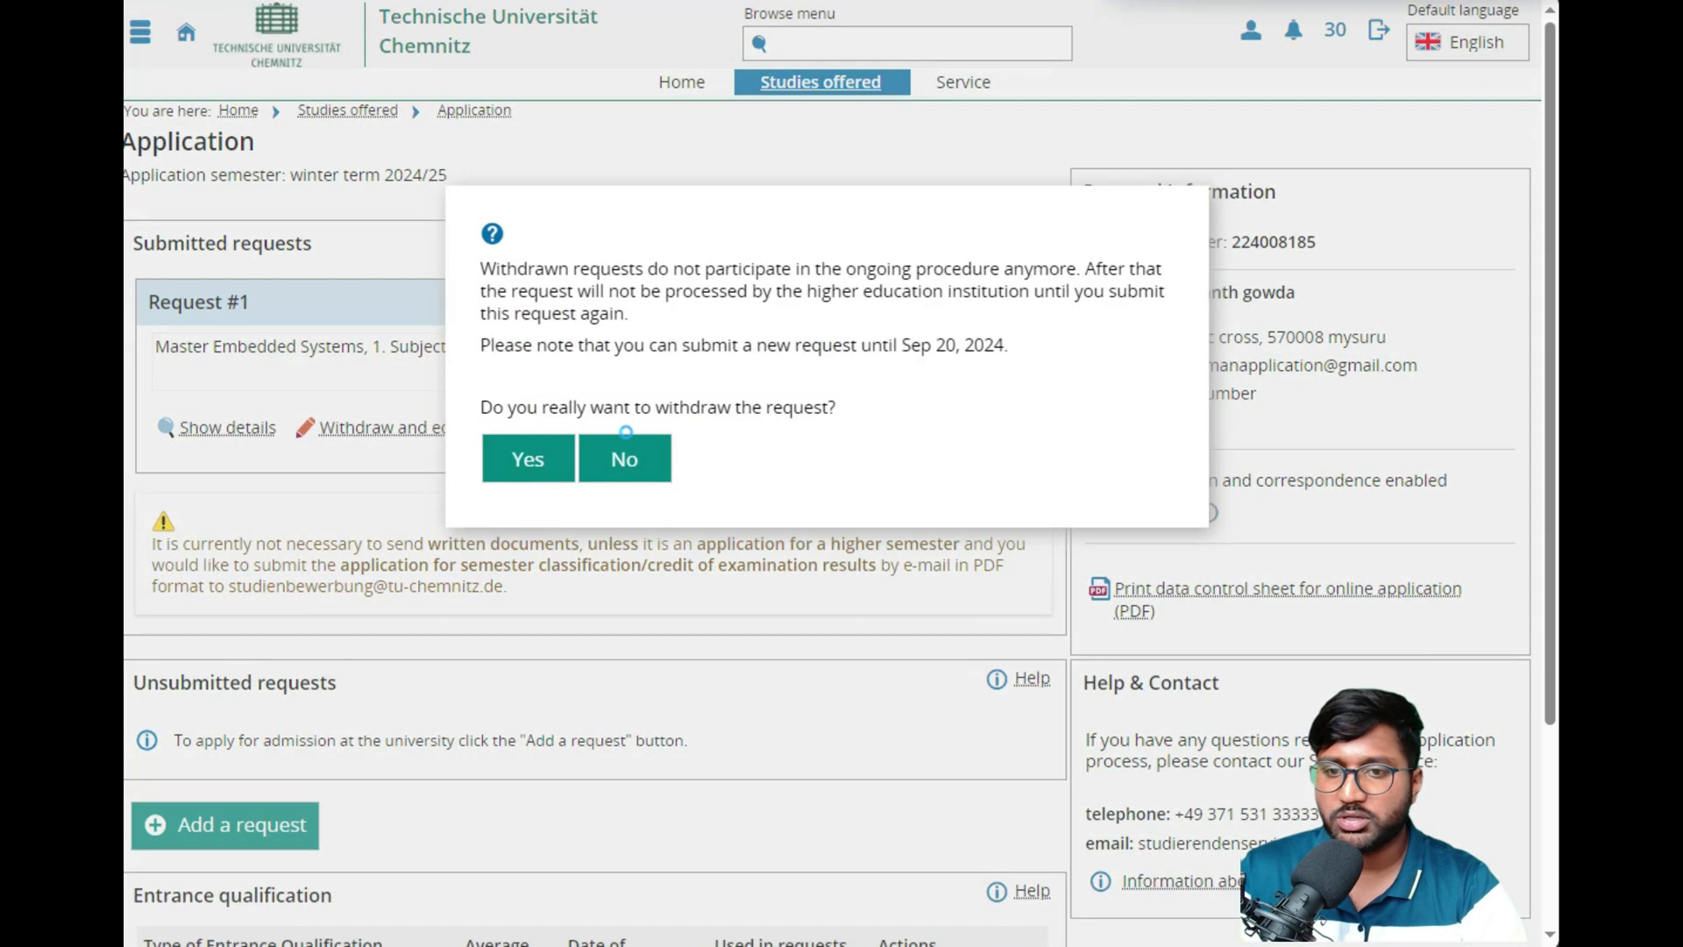
pyautogui.click(554, 459)
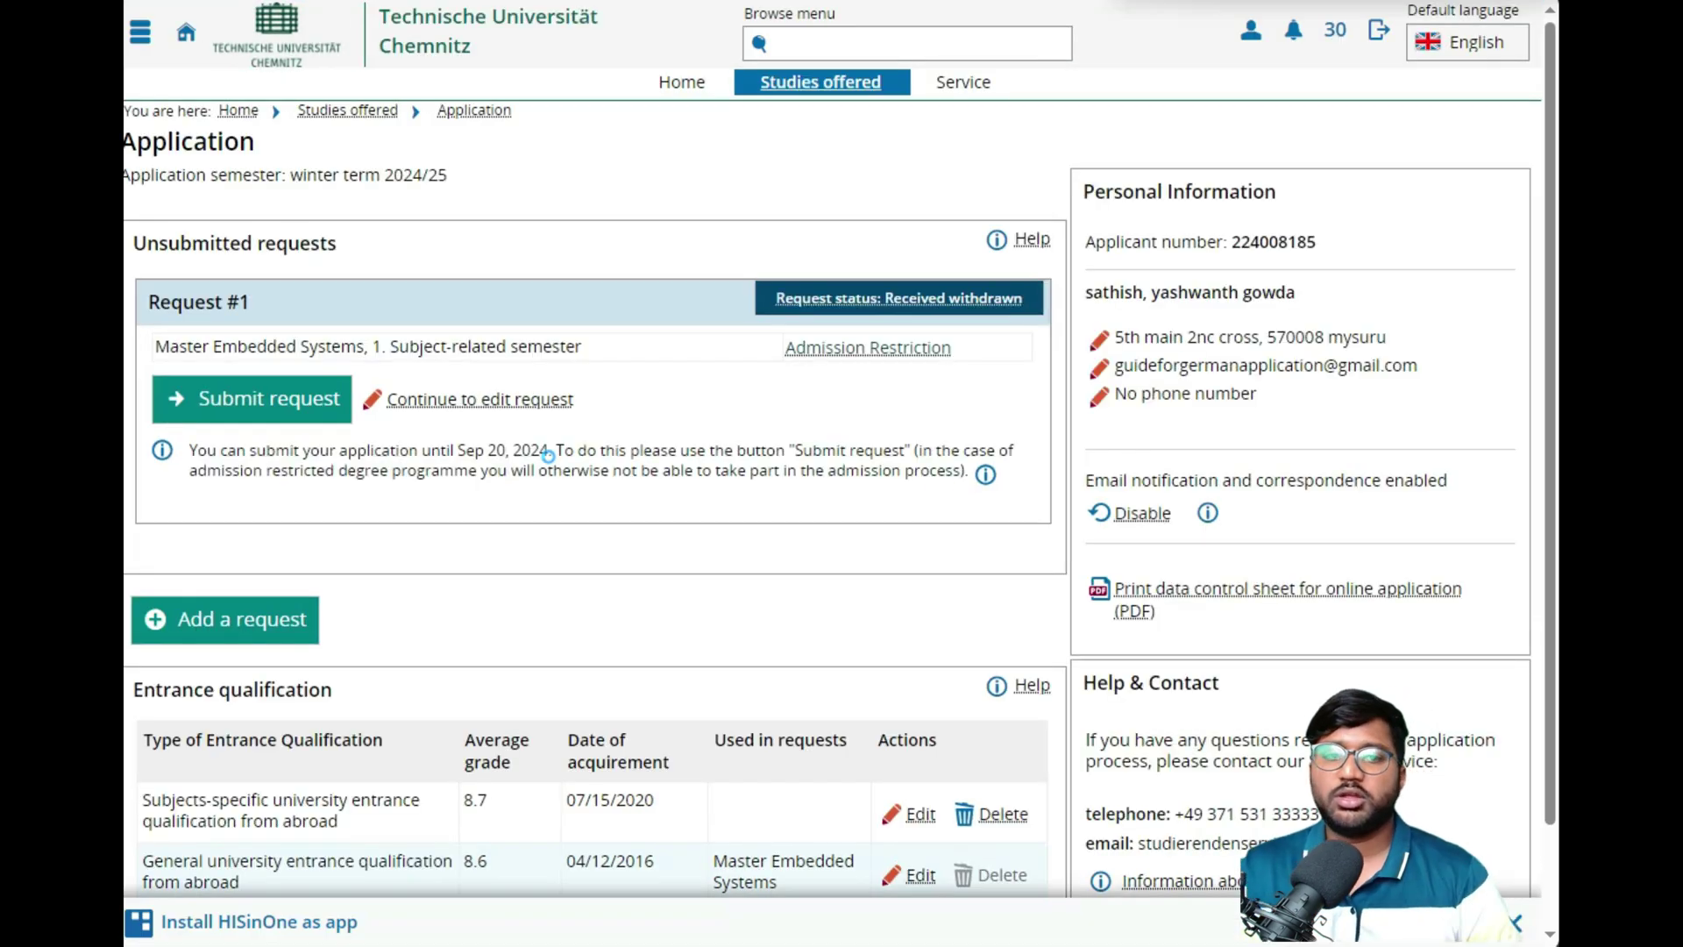